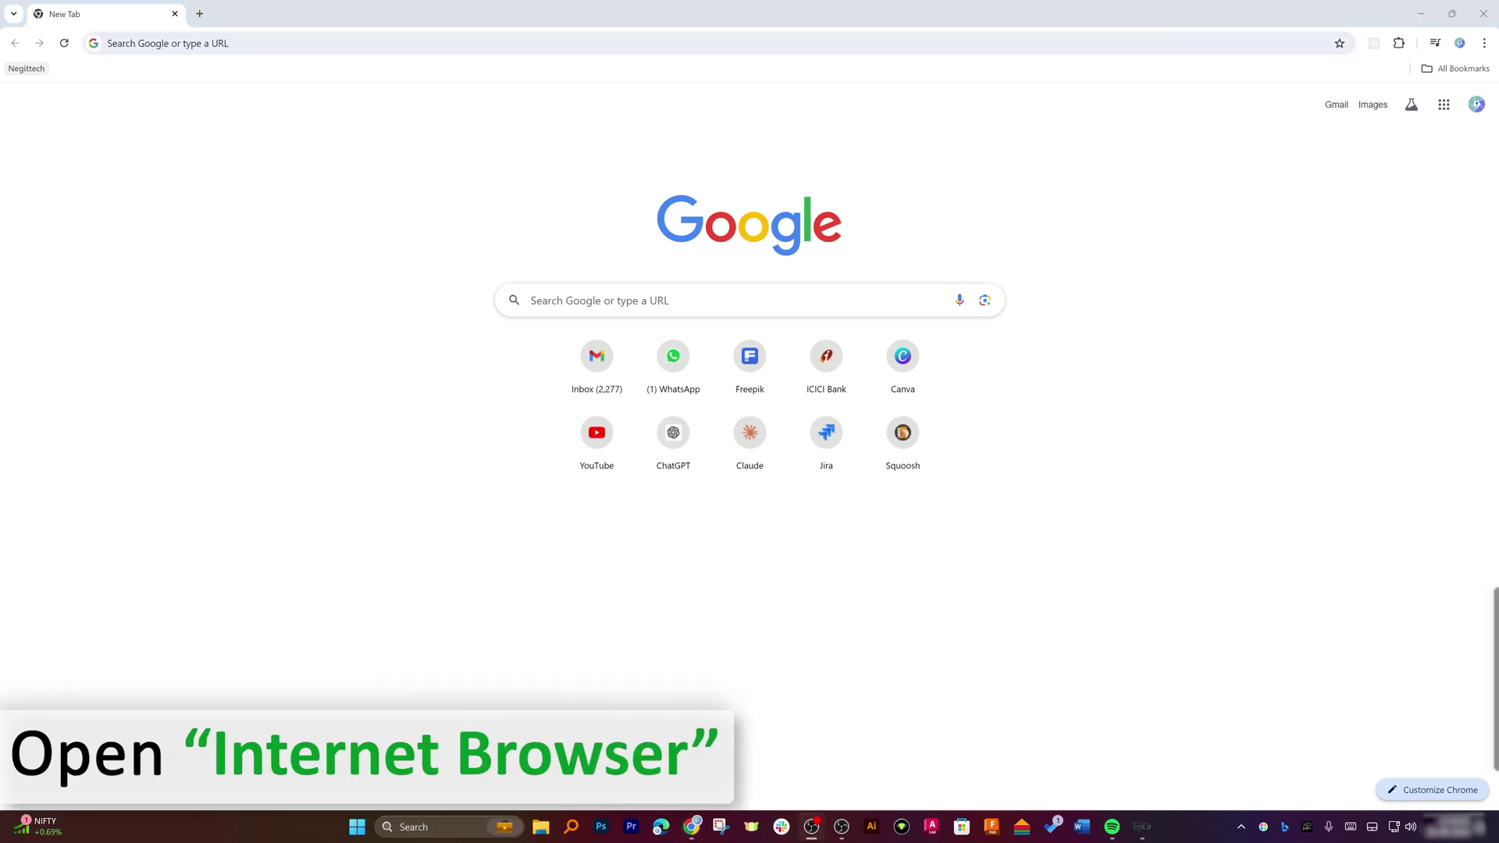
Open the wordpress.org website in the browser.
key(alt+Tab)
key(ctrl+l)
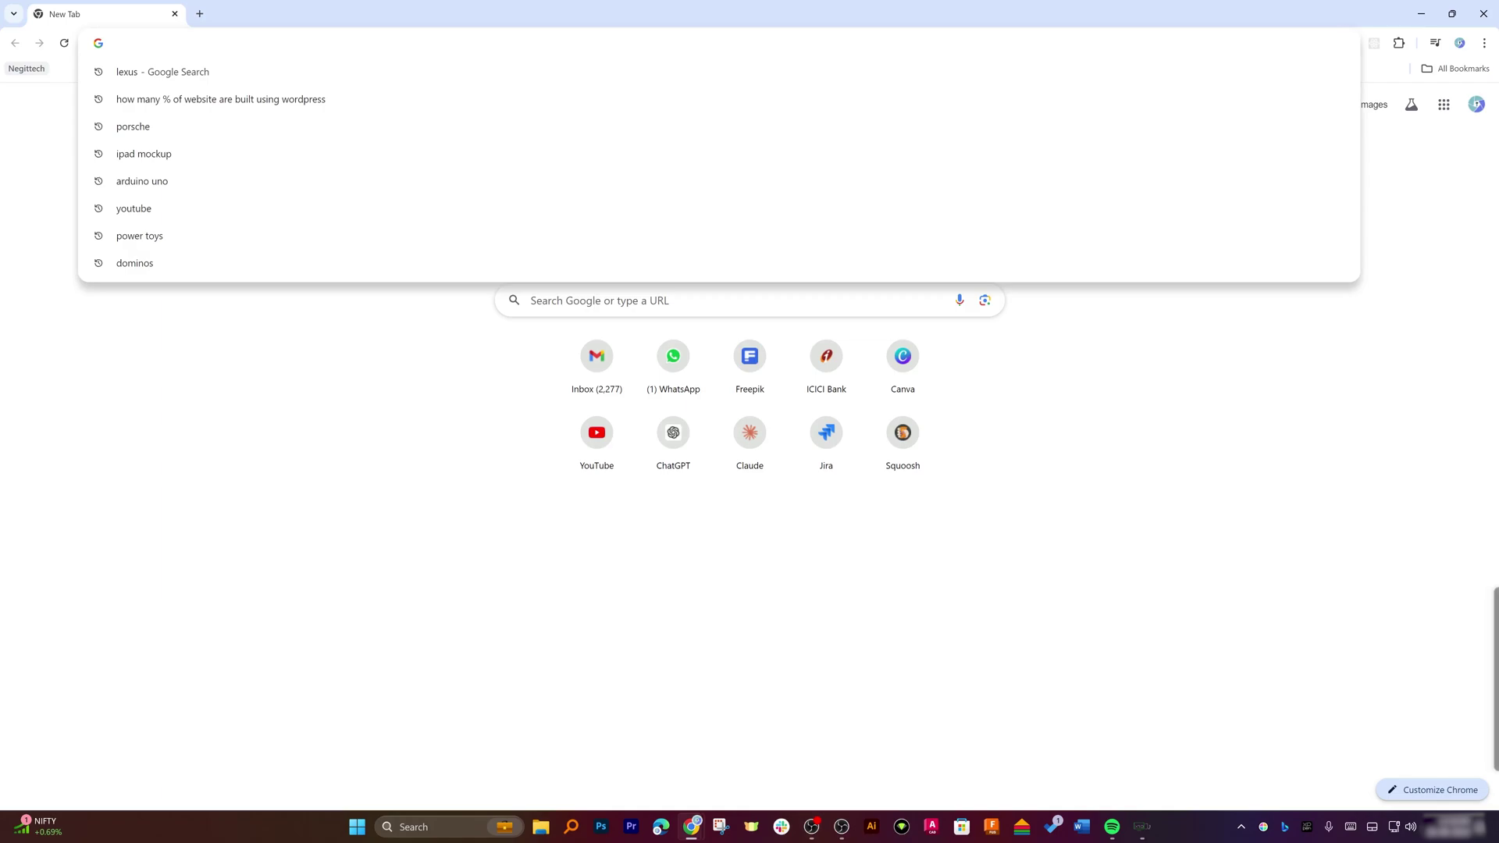
text(wor)
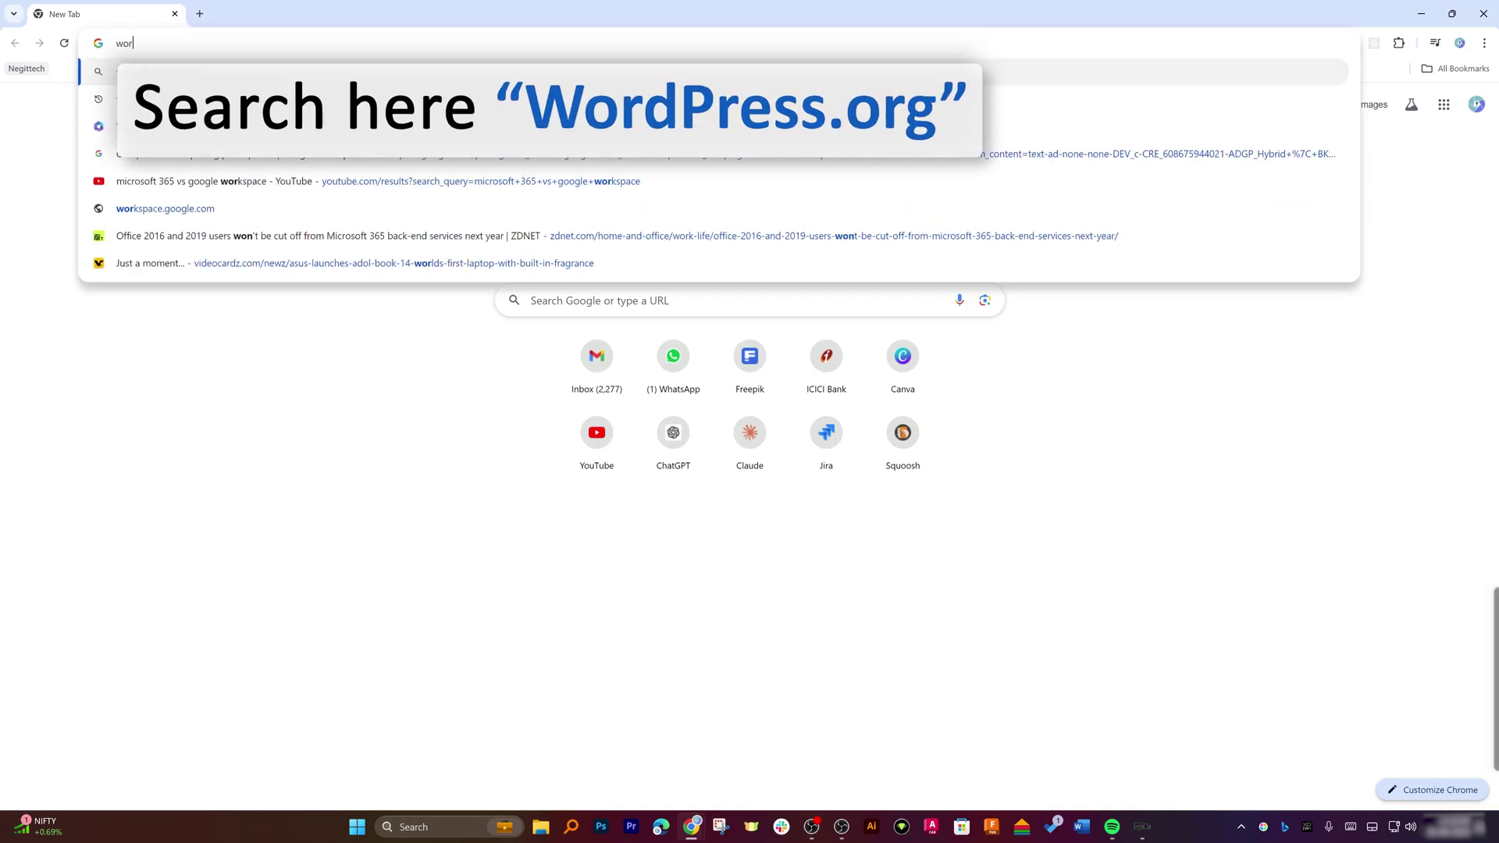
text(dpress)
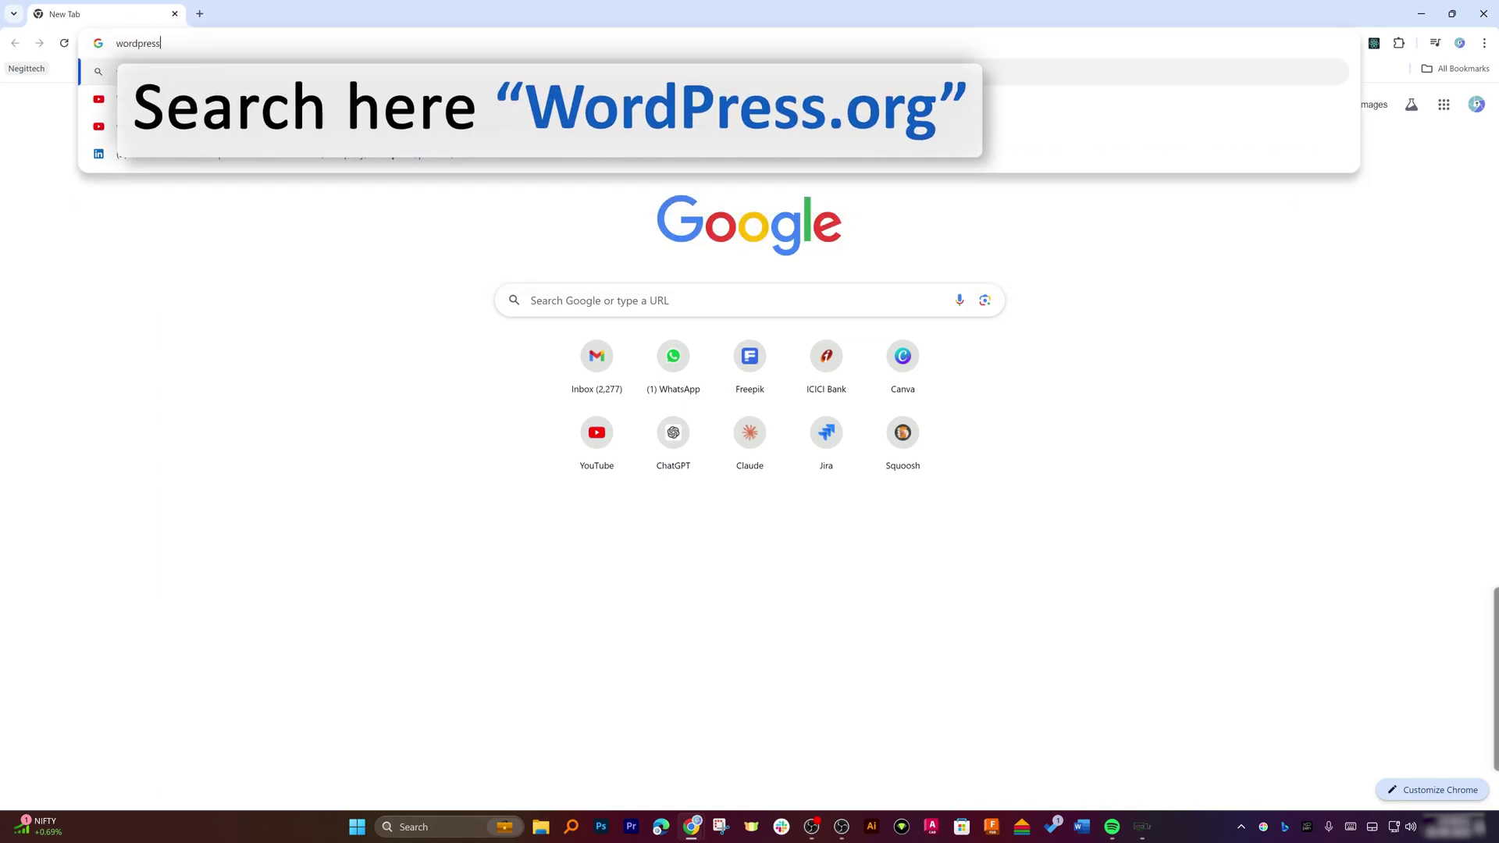
text(.org)
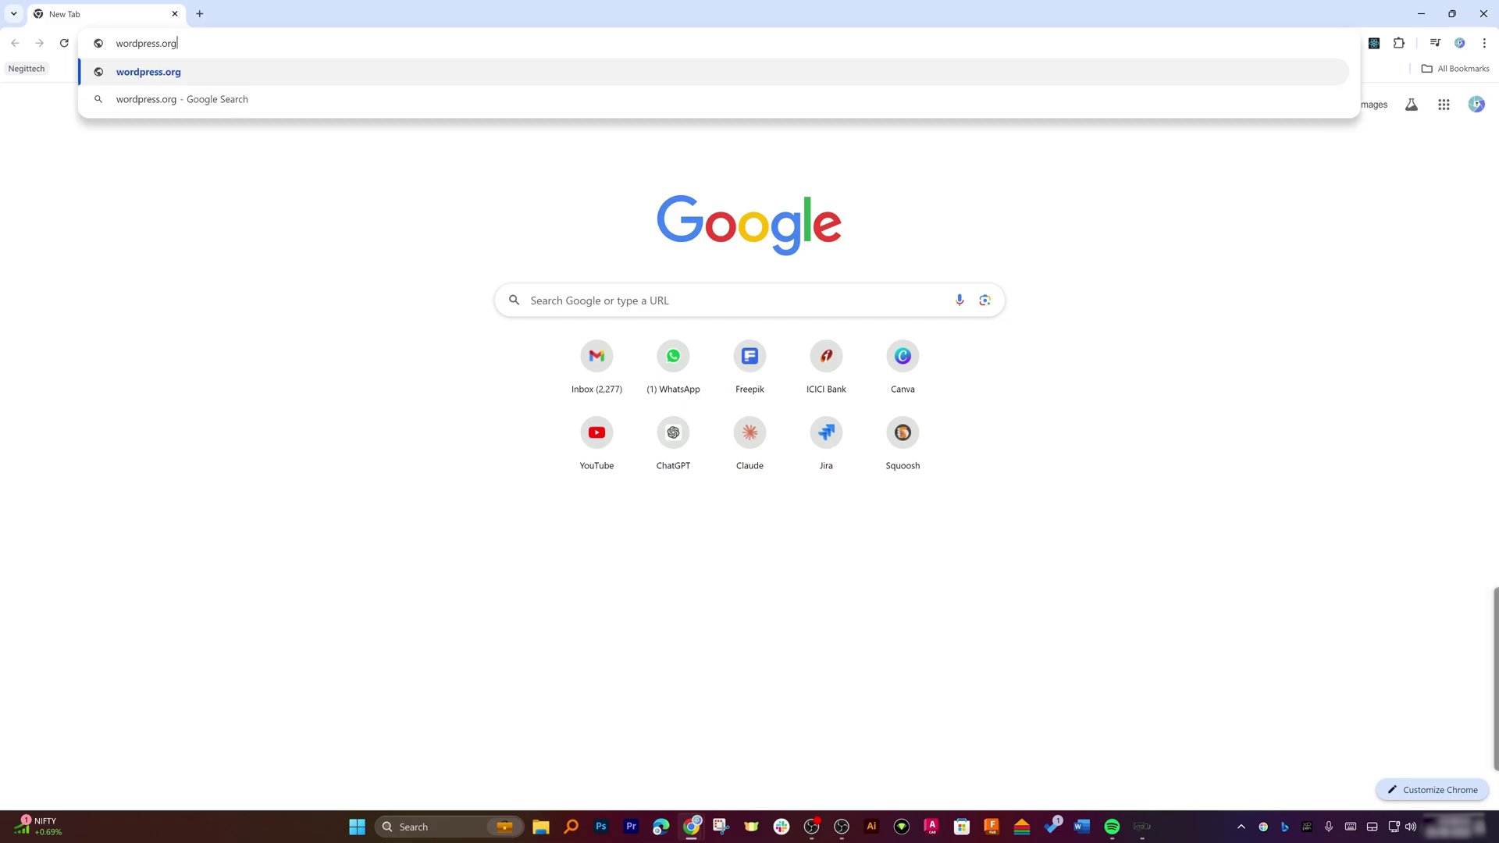
key(Return)
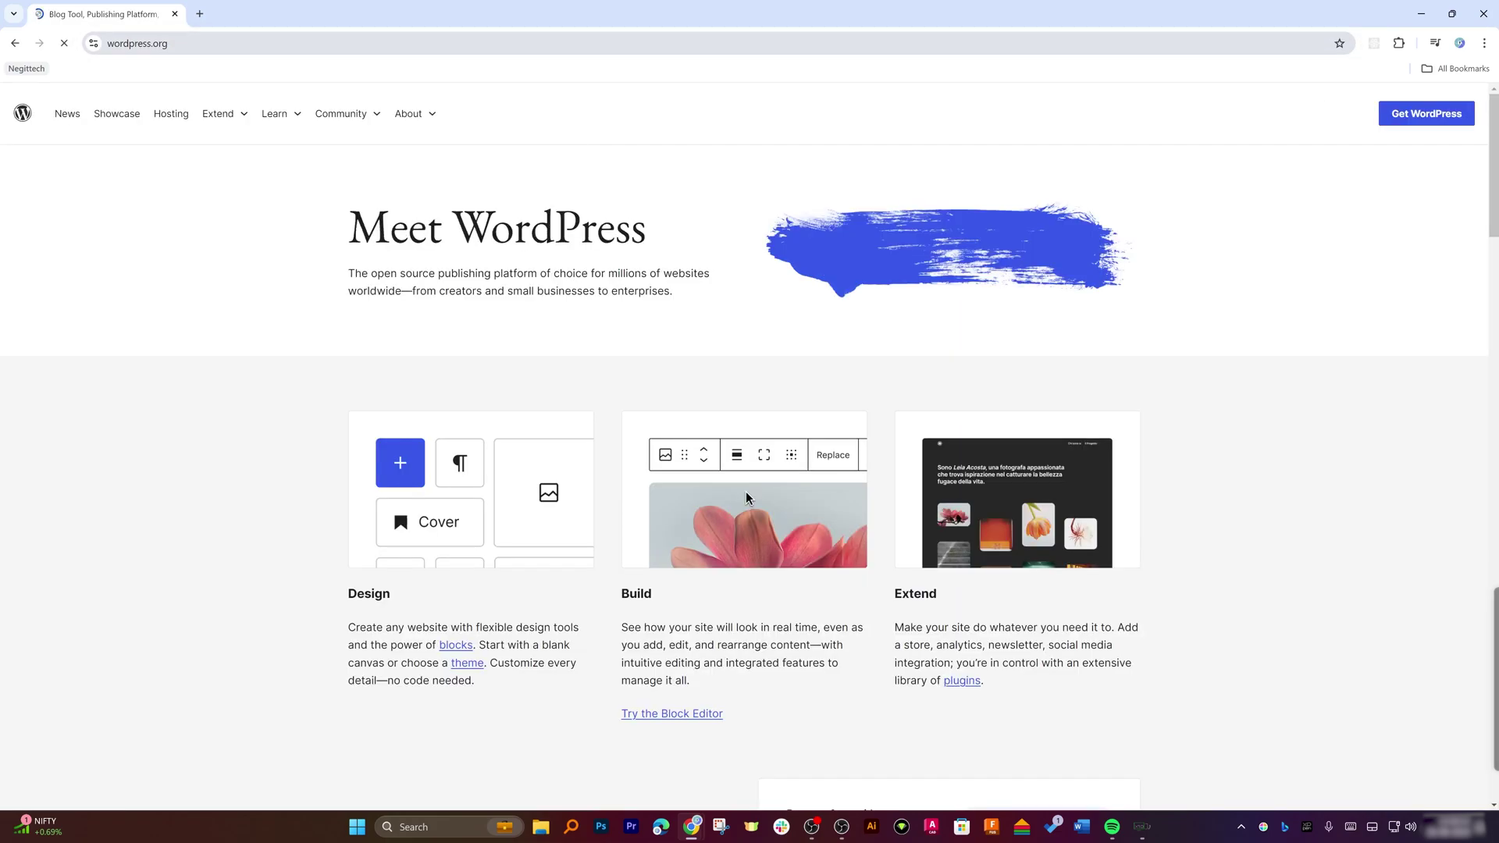
Look over the WordPress.org homepage and go to its Get WordPress page.
scroll(747, 519, down, 3)
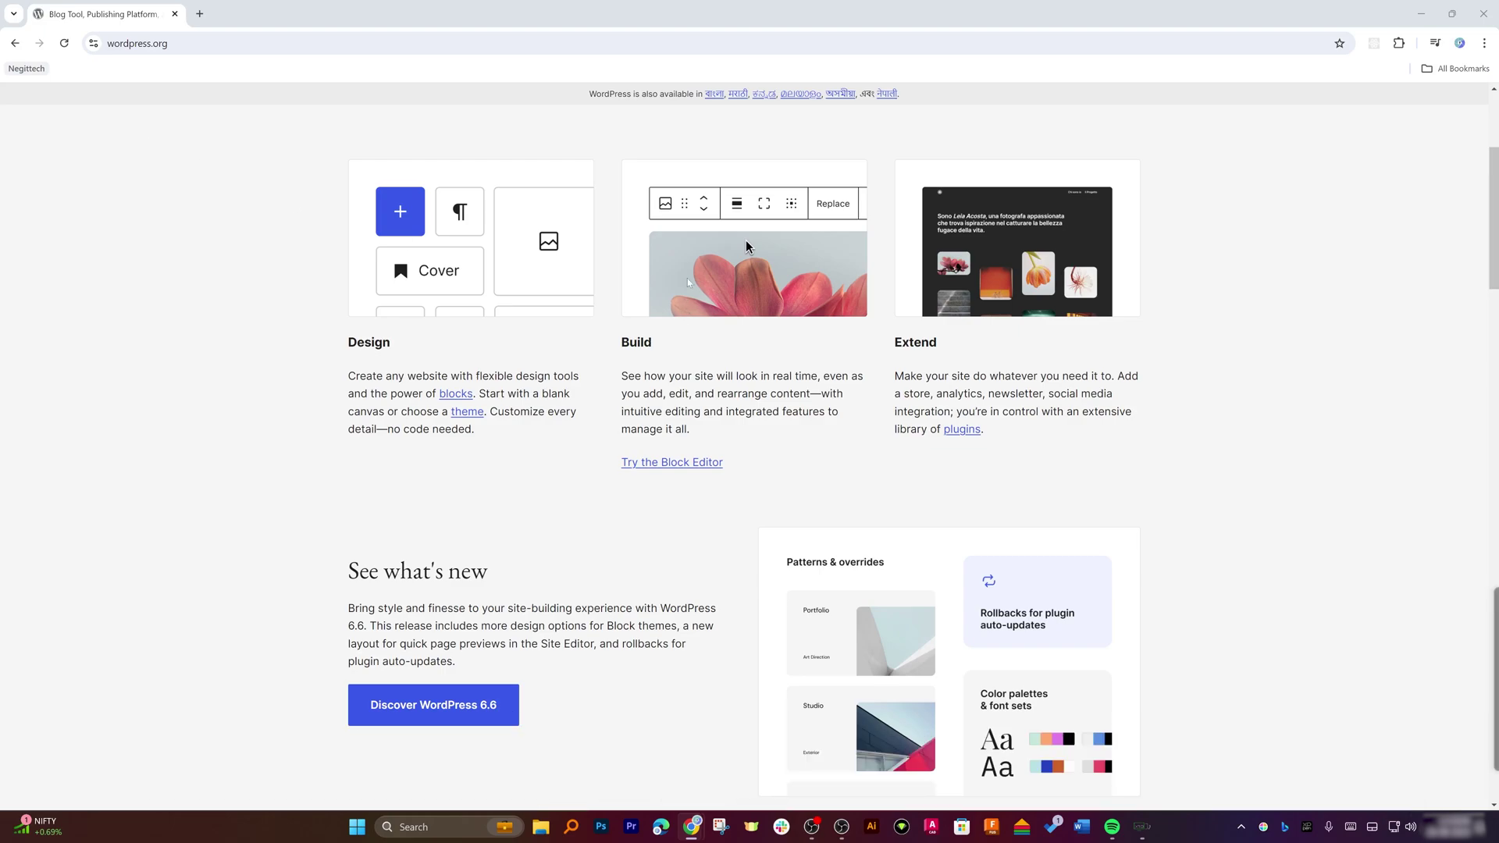
scroll(525, 264, down, 1)
scroll(525, 265, down, 6)
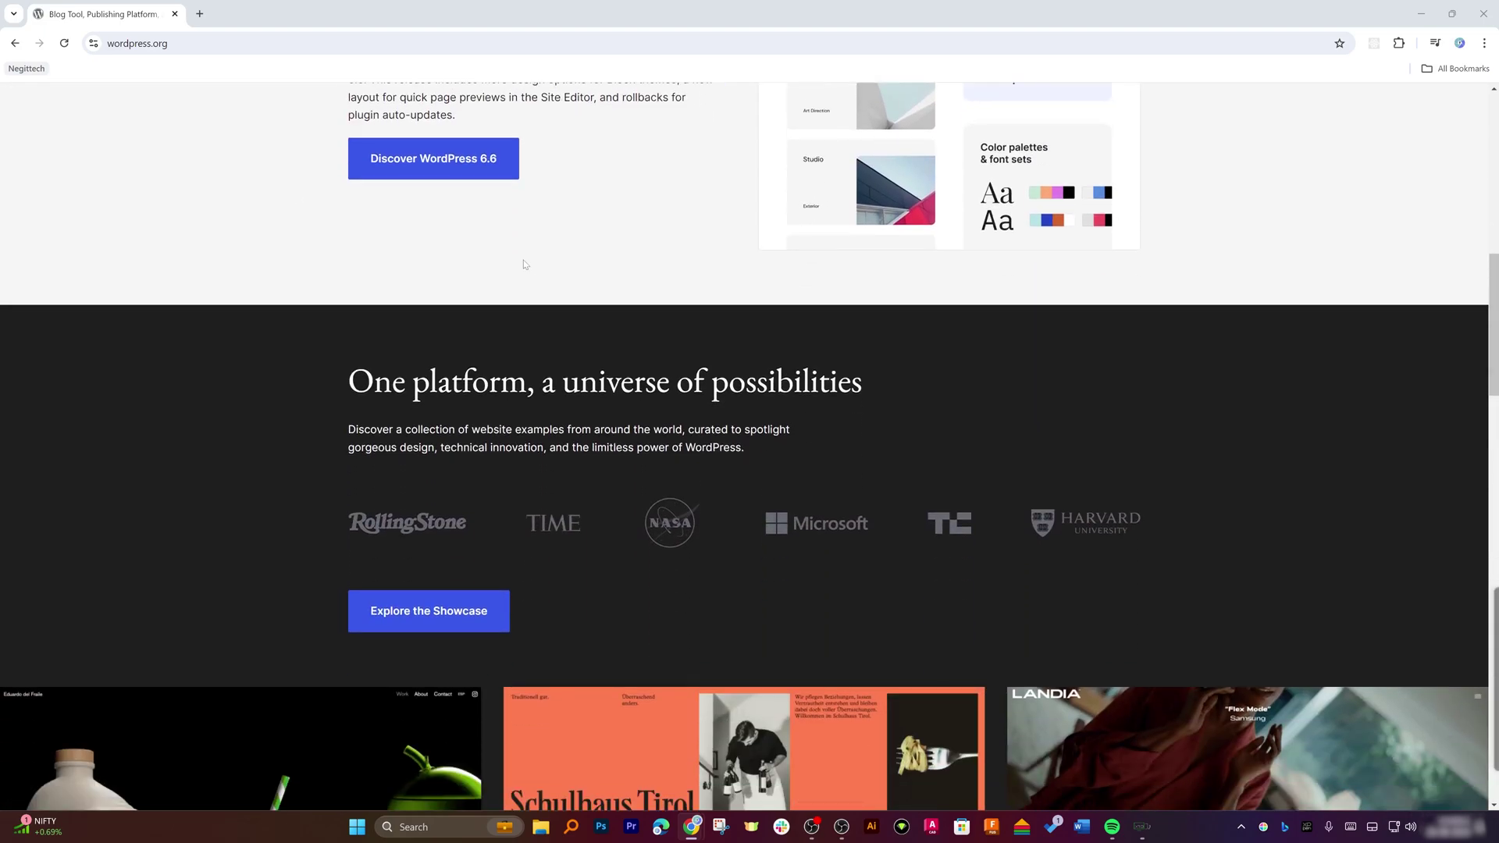
scroll(531, 274, up, 4)
click(468, 517)
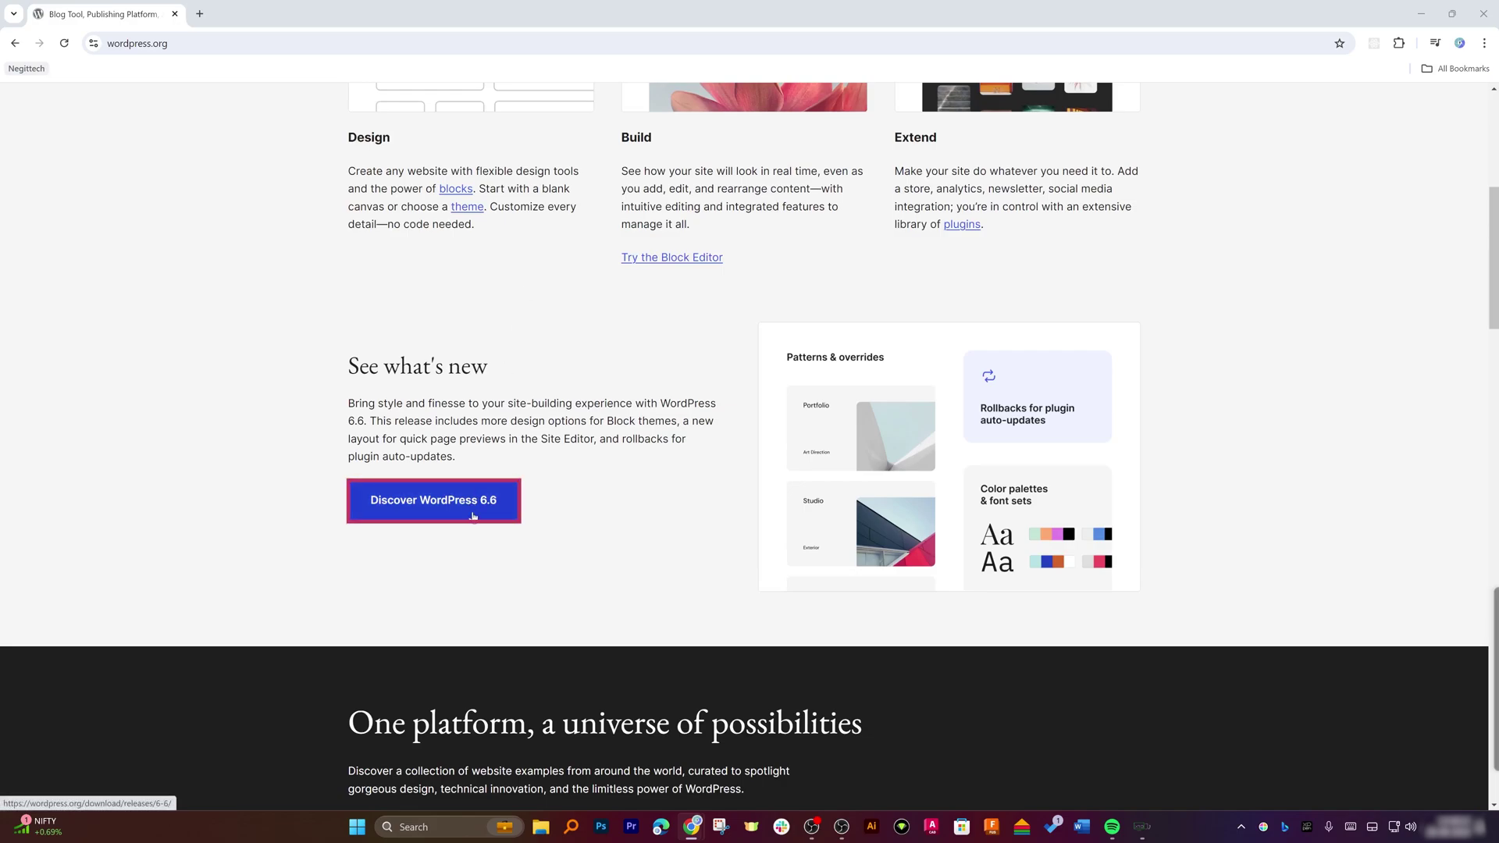
scroll(747, 517, up, 6)
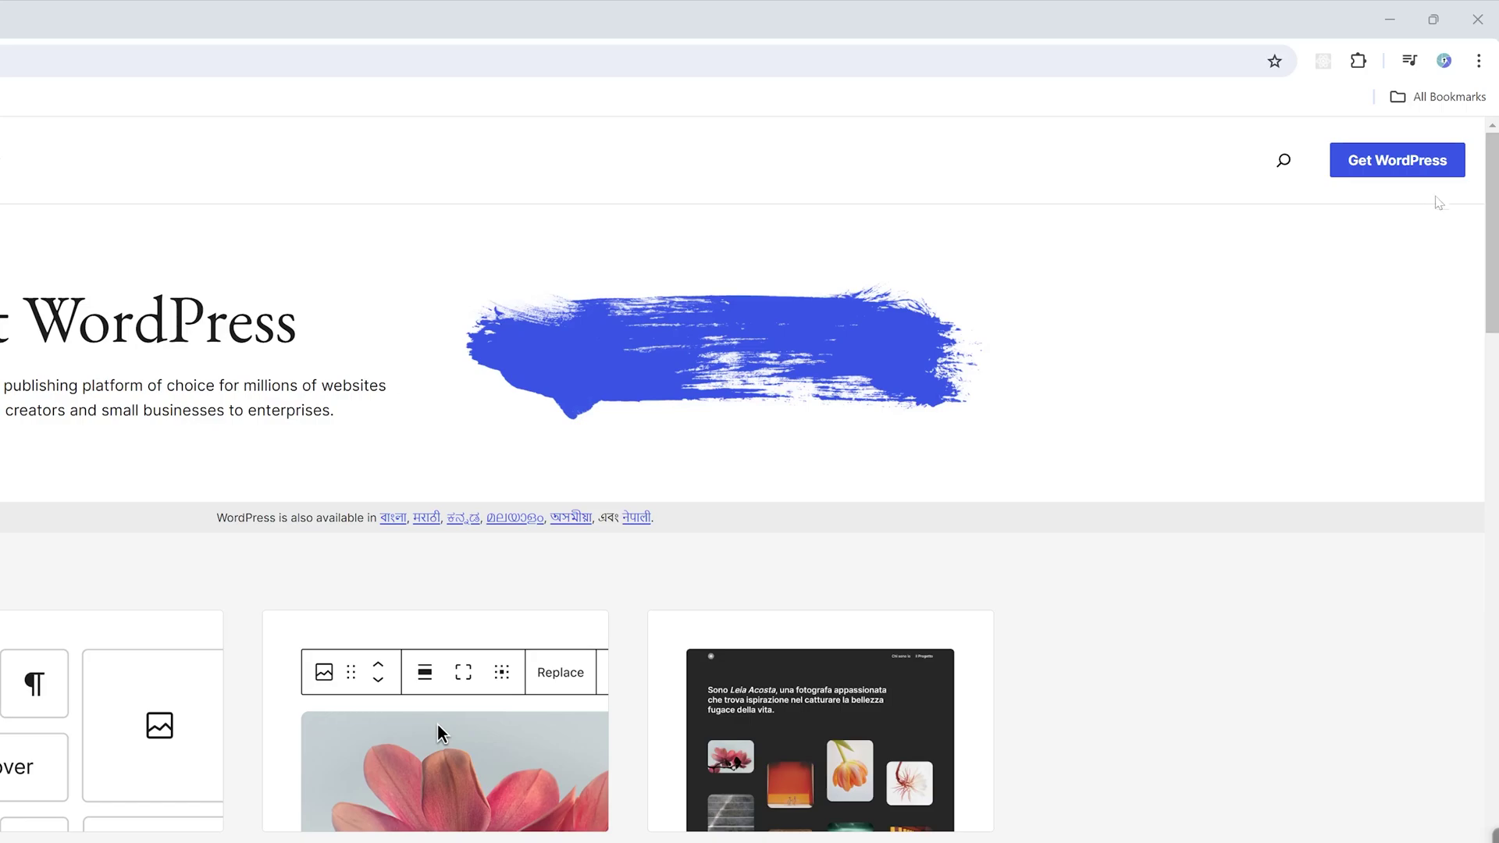
click(1419, 164)
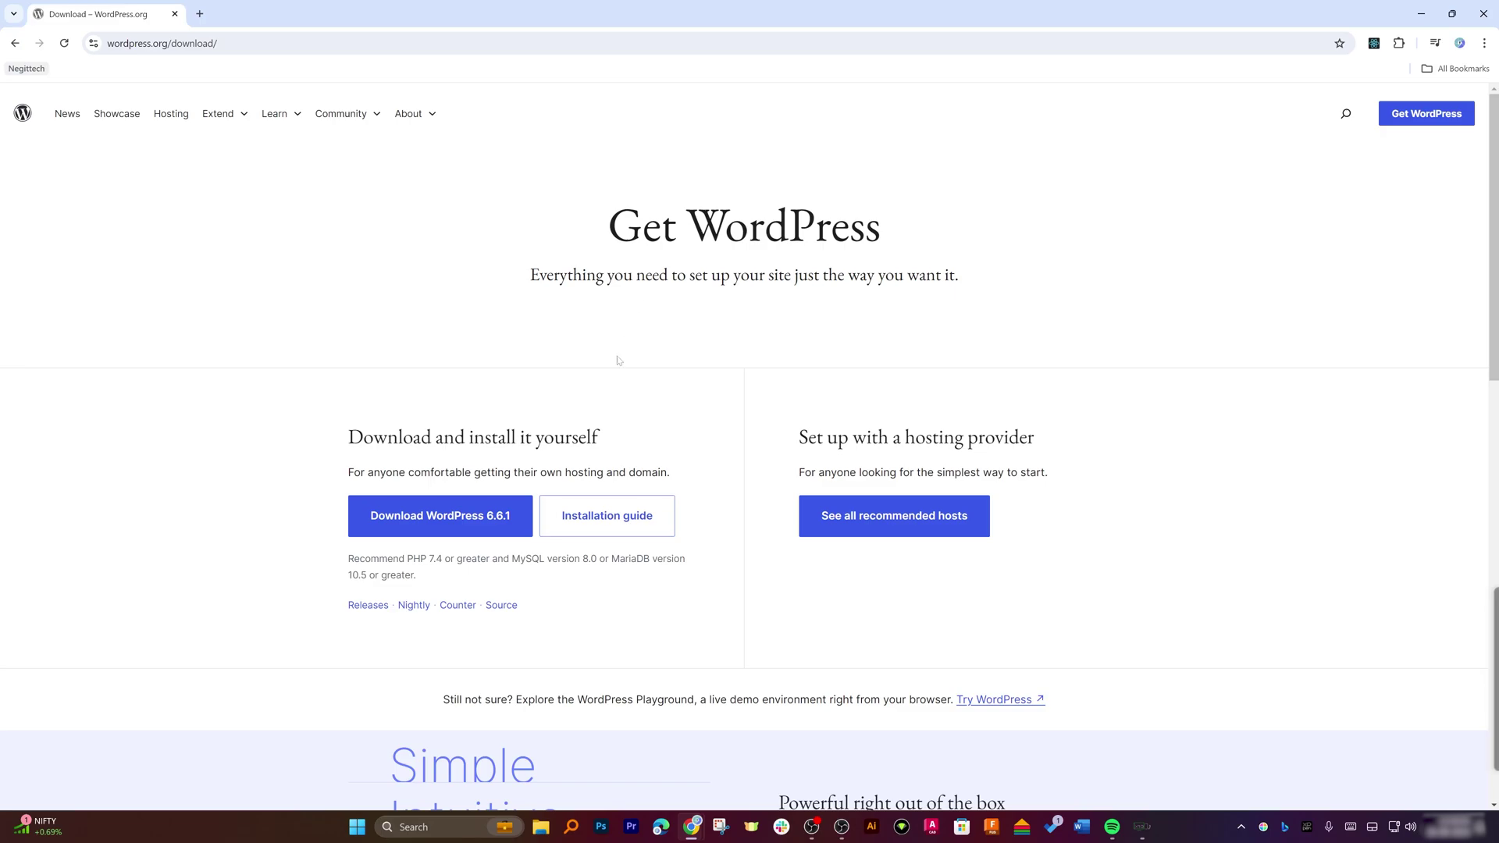
Open the list of all recommended hosts for setting up with a hosting provider.
scroll(605, 420, down, 1)
scroll(605, 420, down, 2)
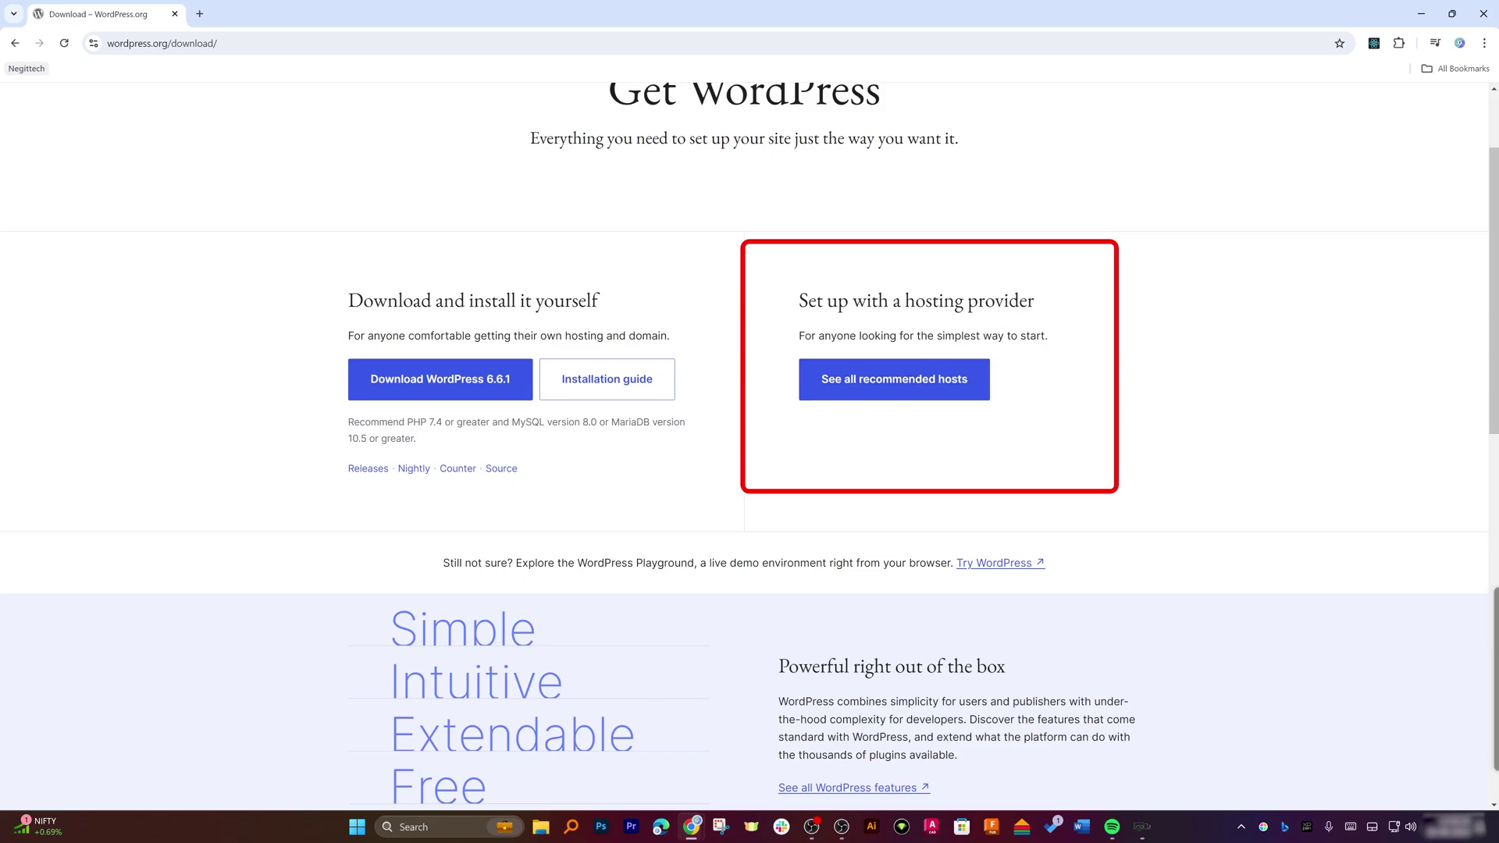
click(863, 393)
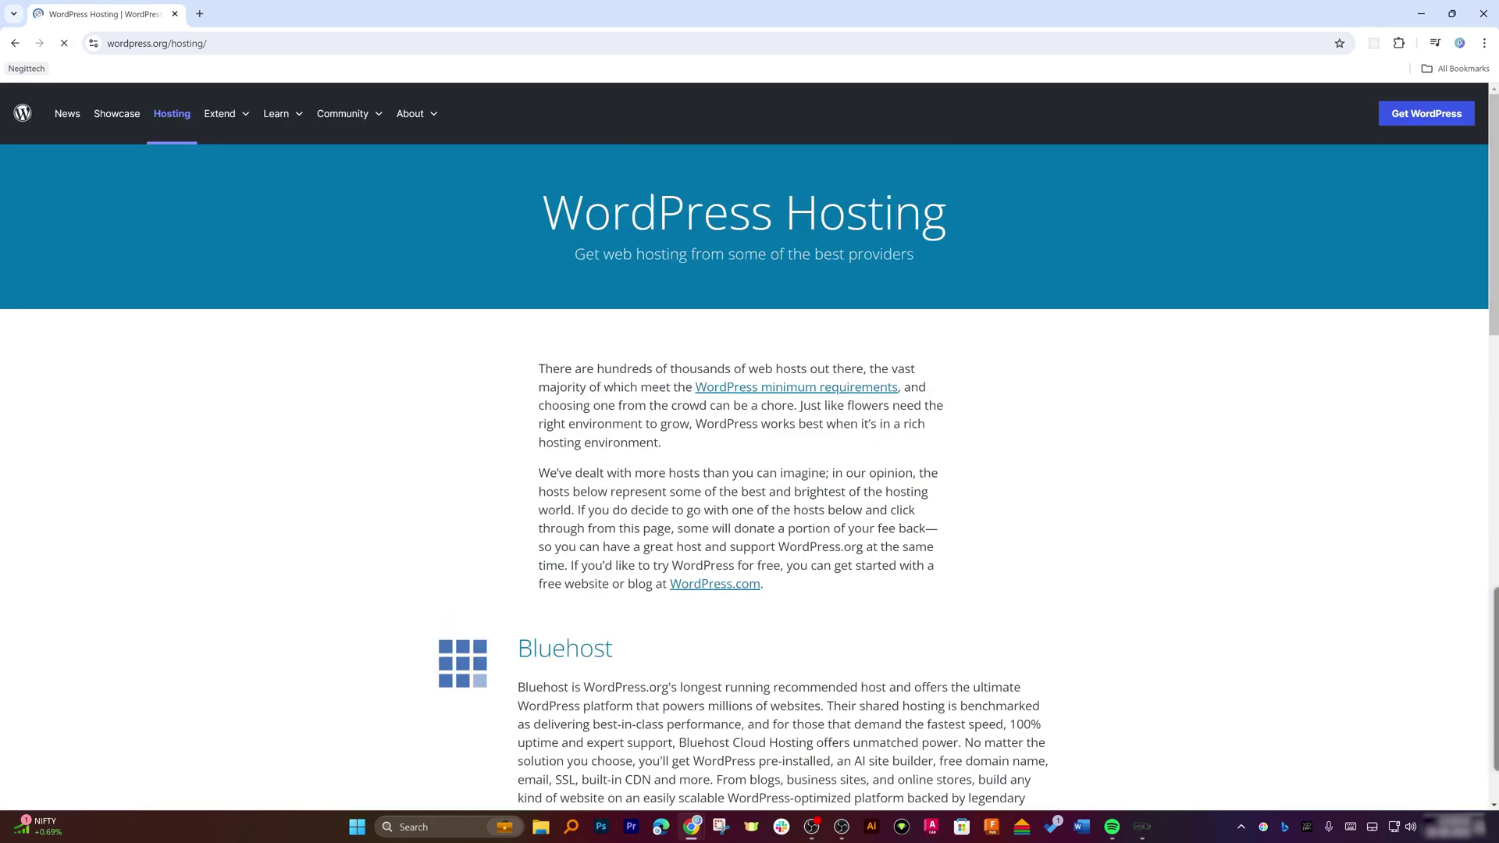
Review the recommended hosting providers and open the WordPress.com hosting page.
scroll(865, 392, down, 3)
scroll(570, 264, down, 5)
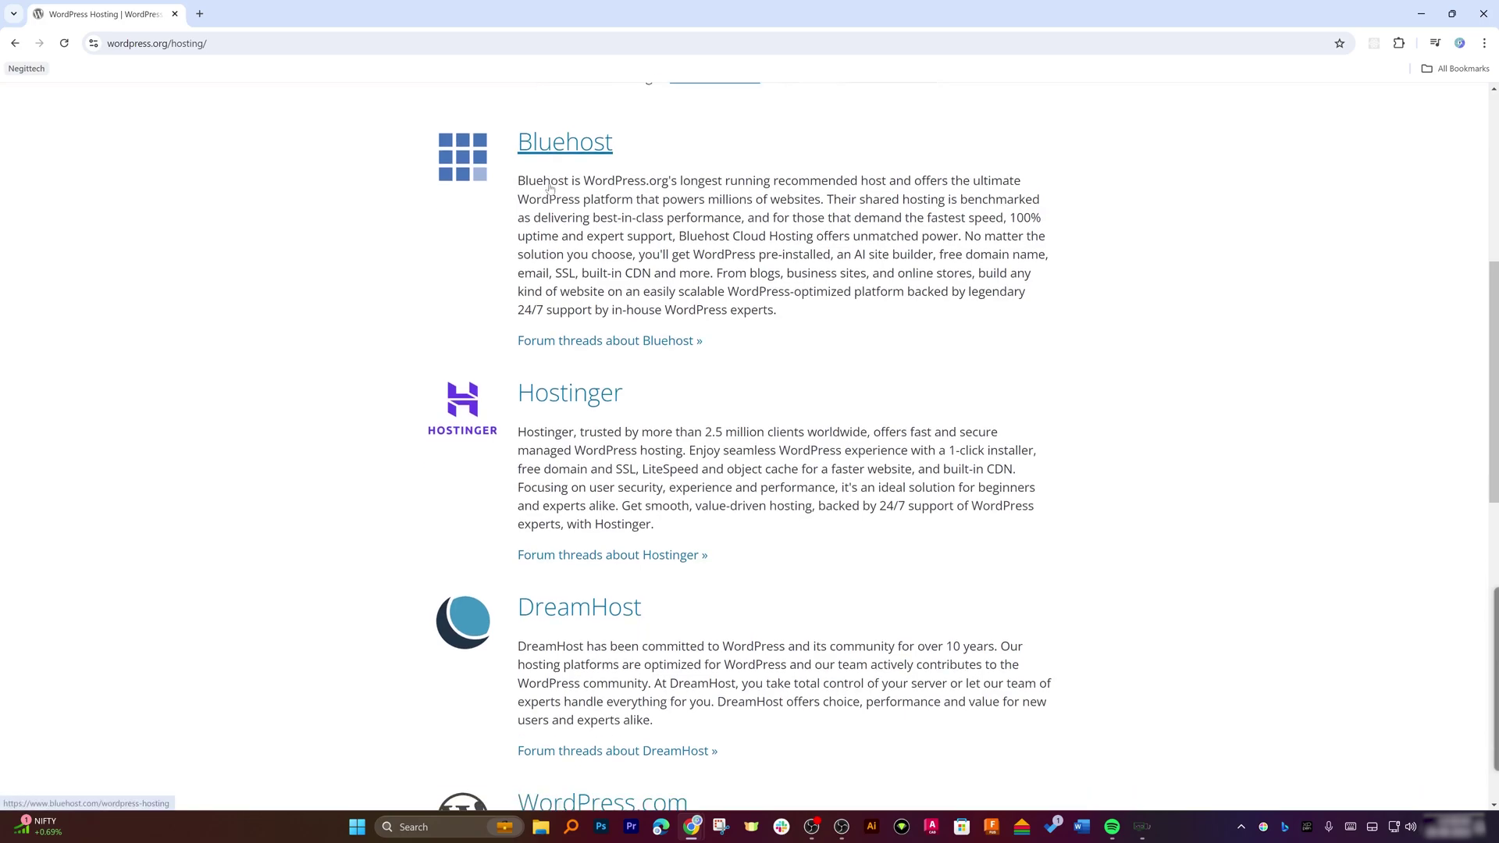
scroll(570, 265, down, 3)
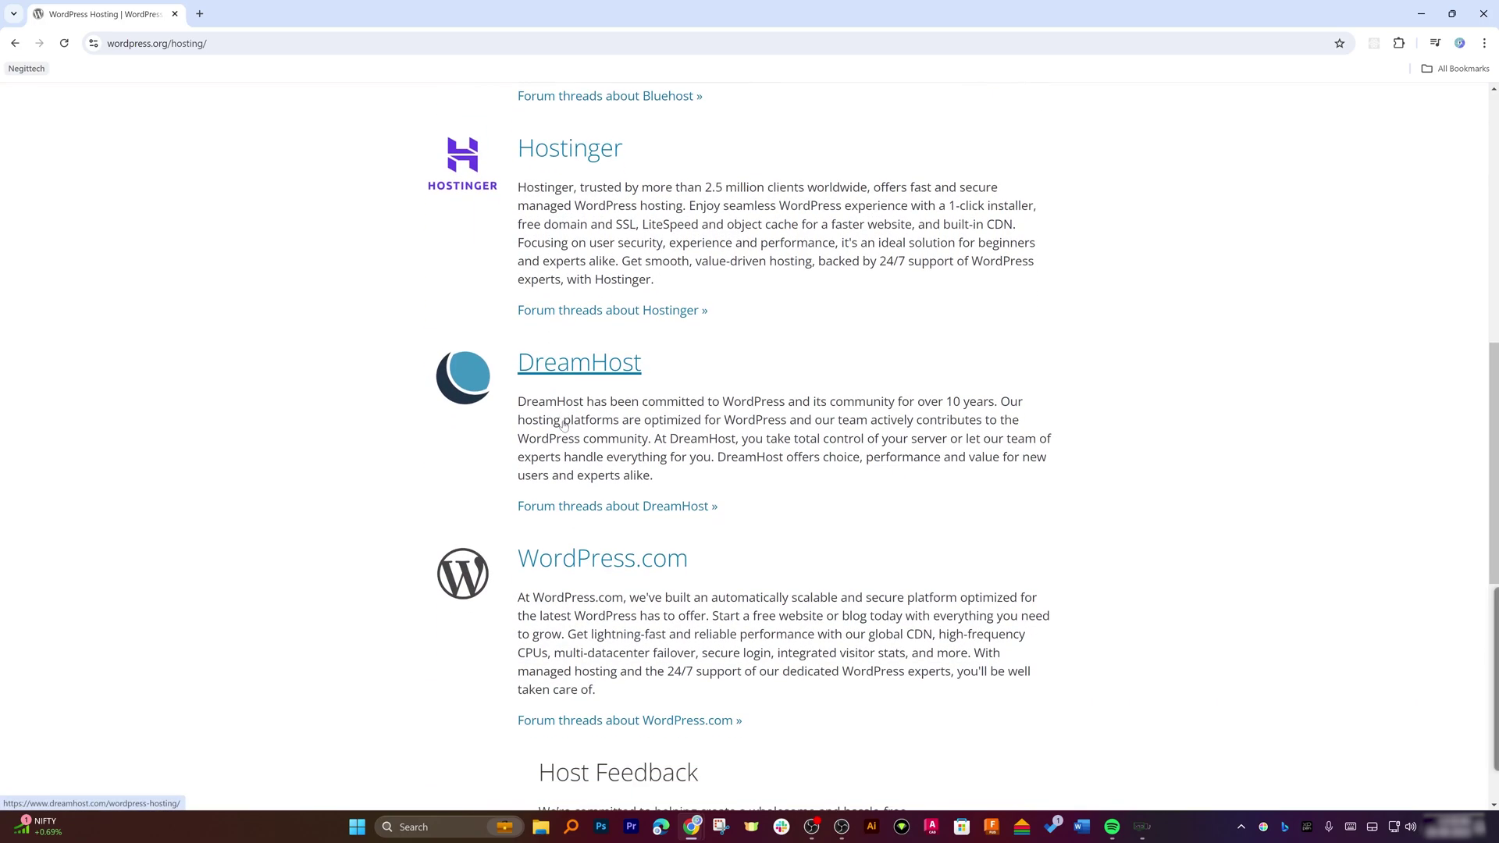
scroll(568, 397, up, 10)
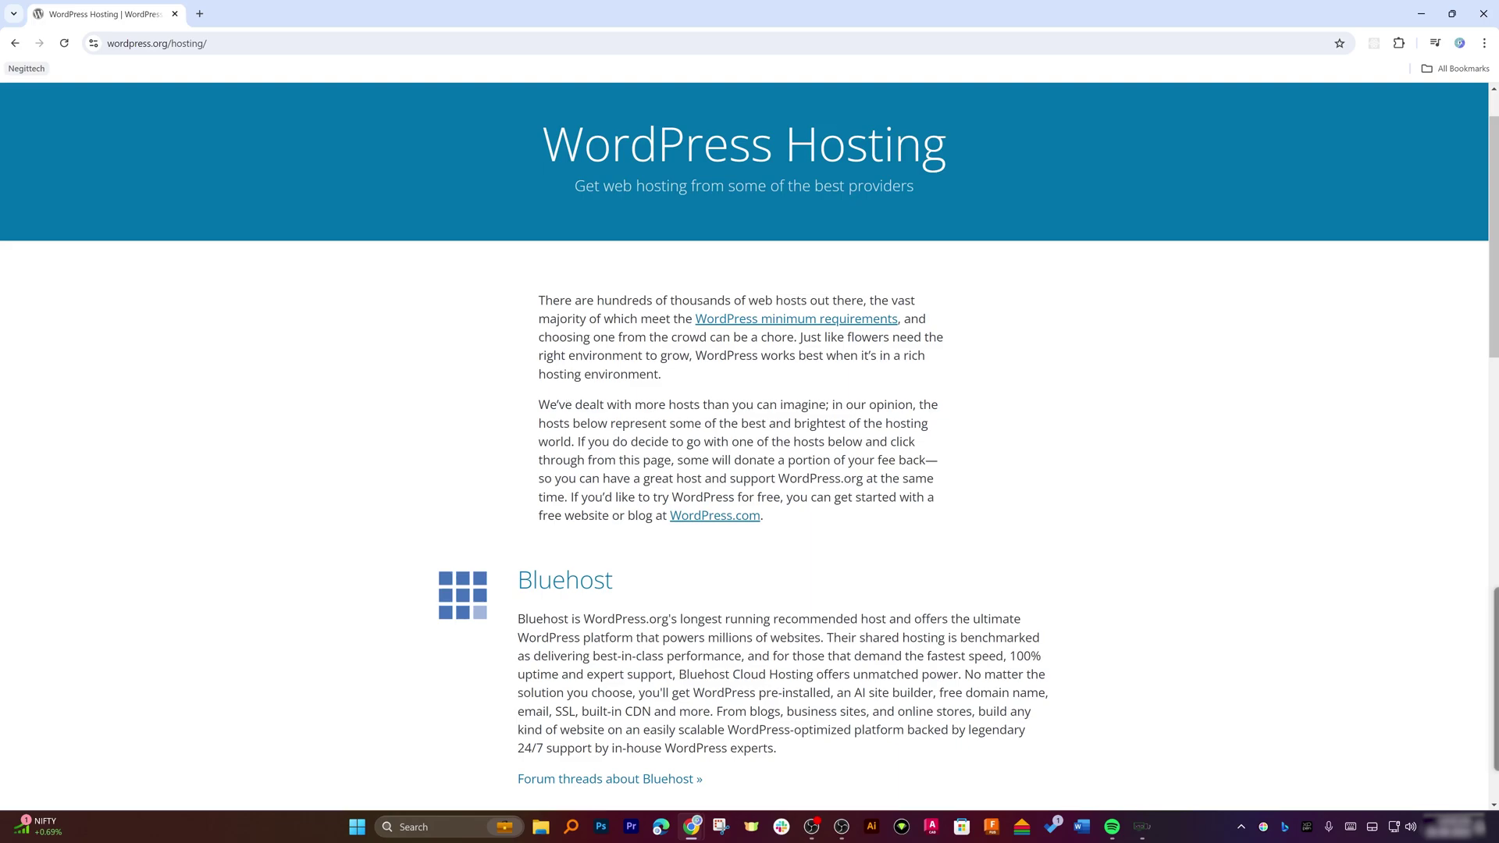
scroll(625, 422, down, 5)
scroll(681, 442, down, 2)
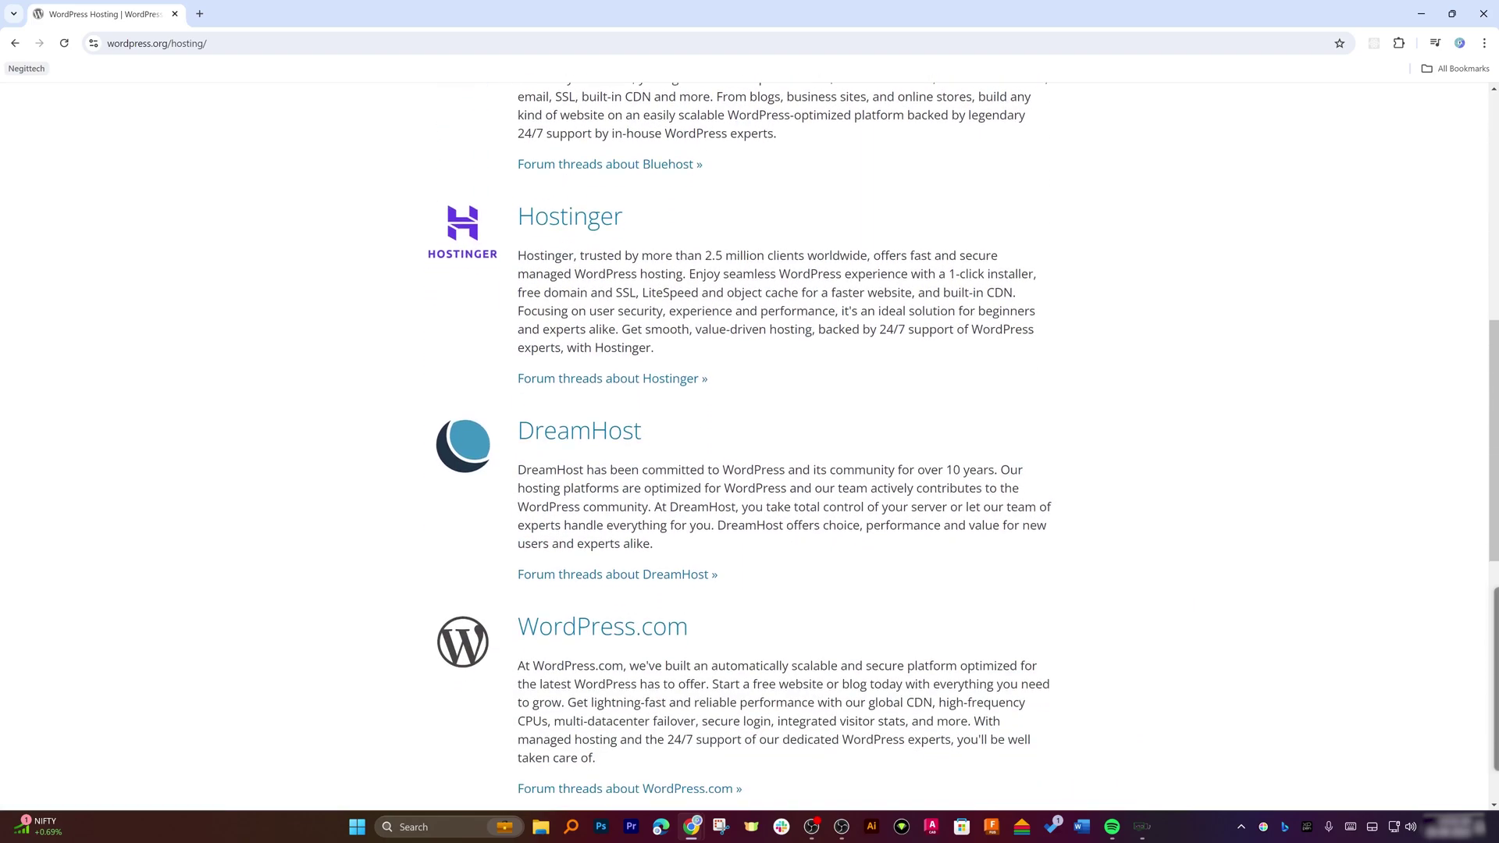
scroll(603, 464, down, 2)
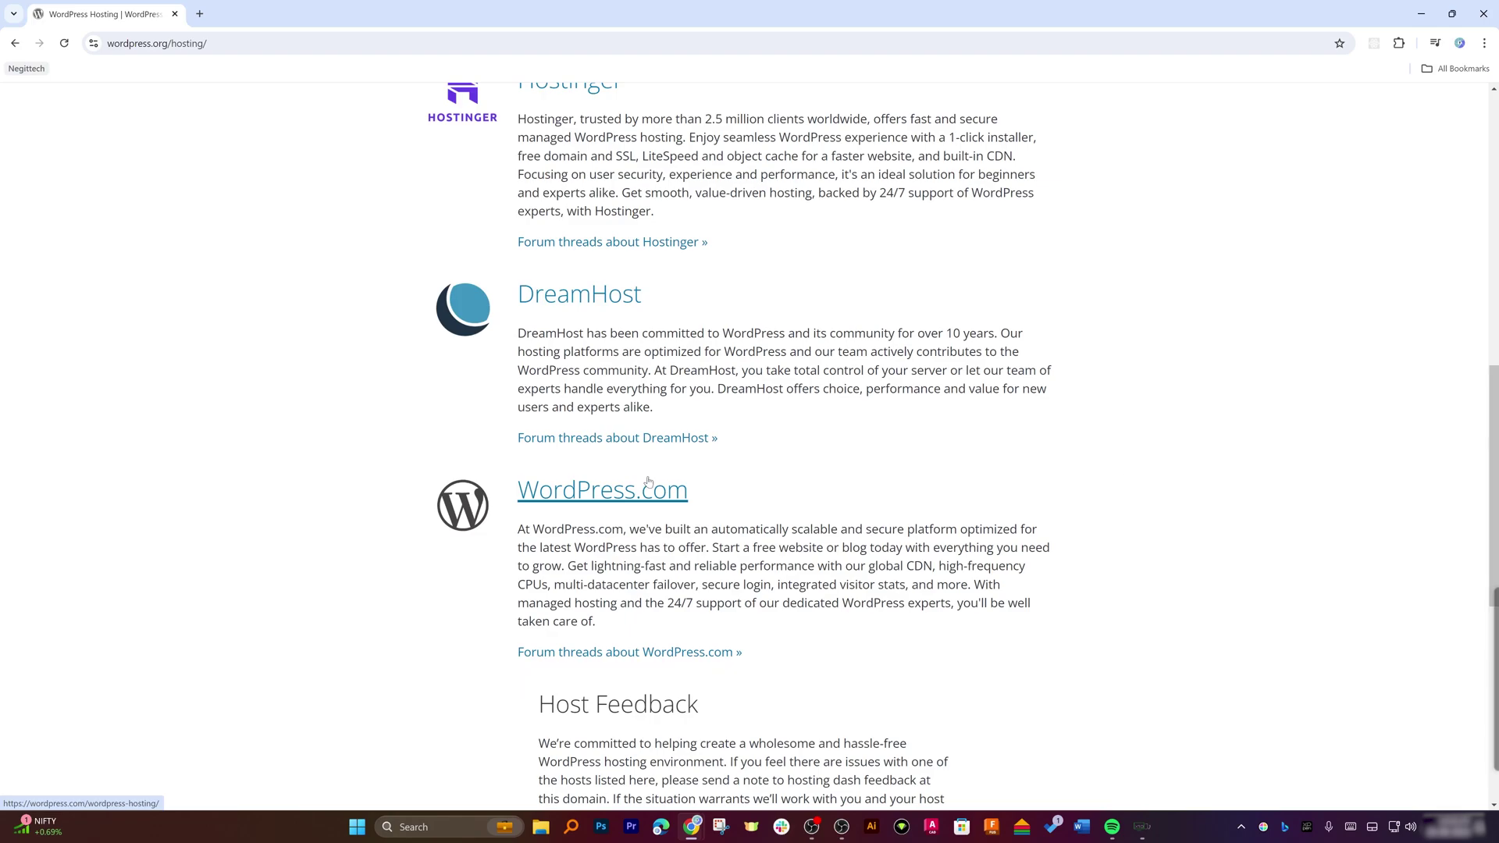
click(621, 500)
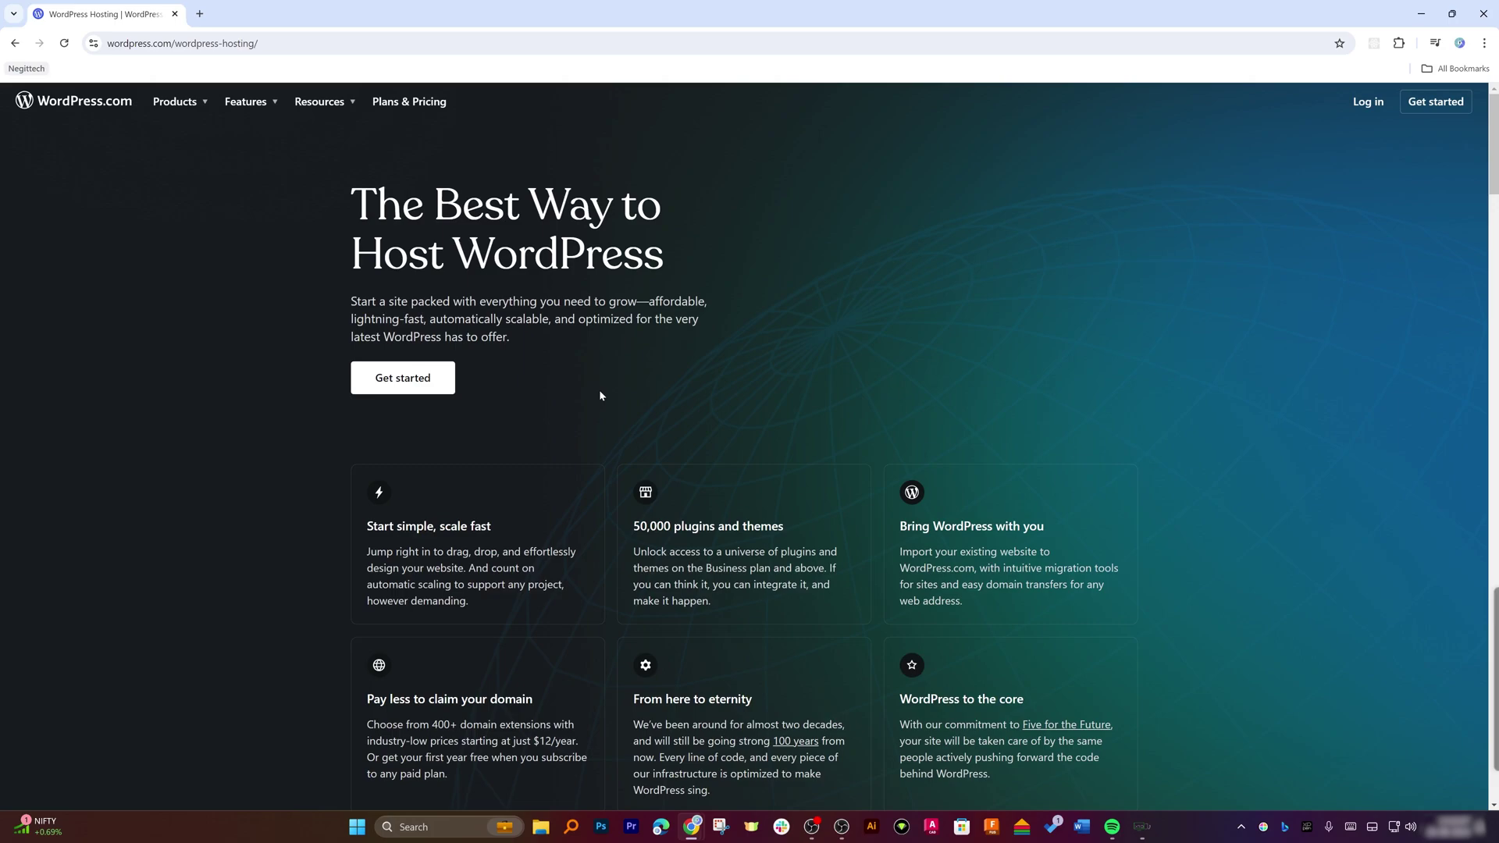
Get started with WordPress.com hosting and create the account by signing in with an existing Google account.
click(402, 383)
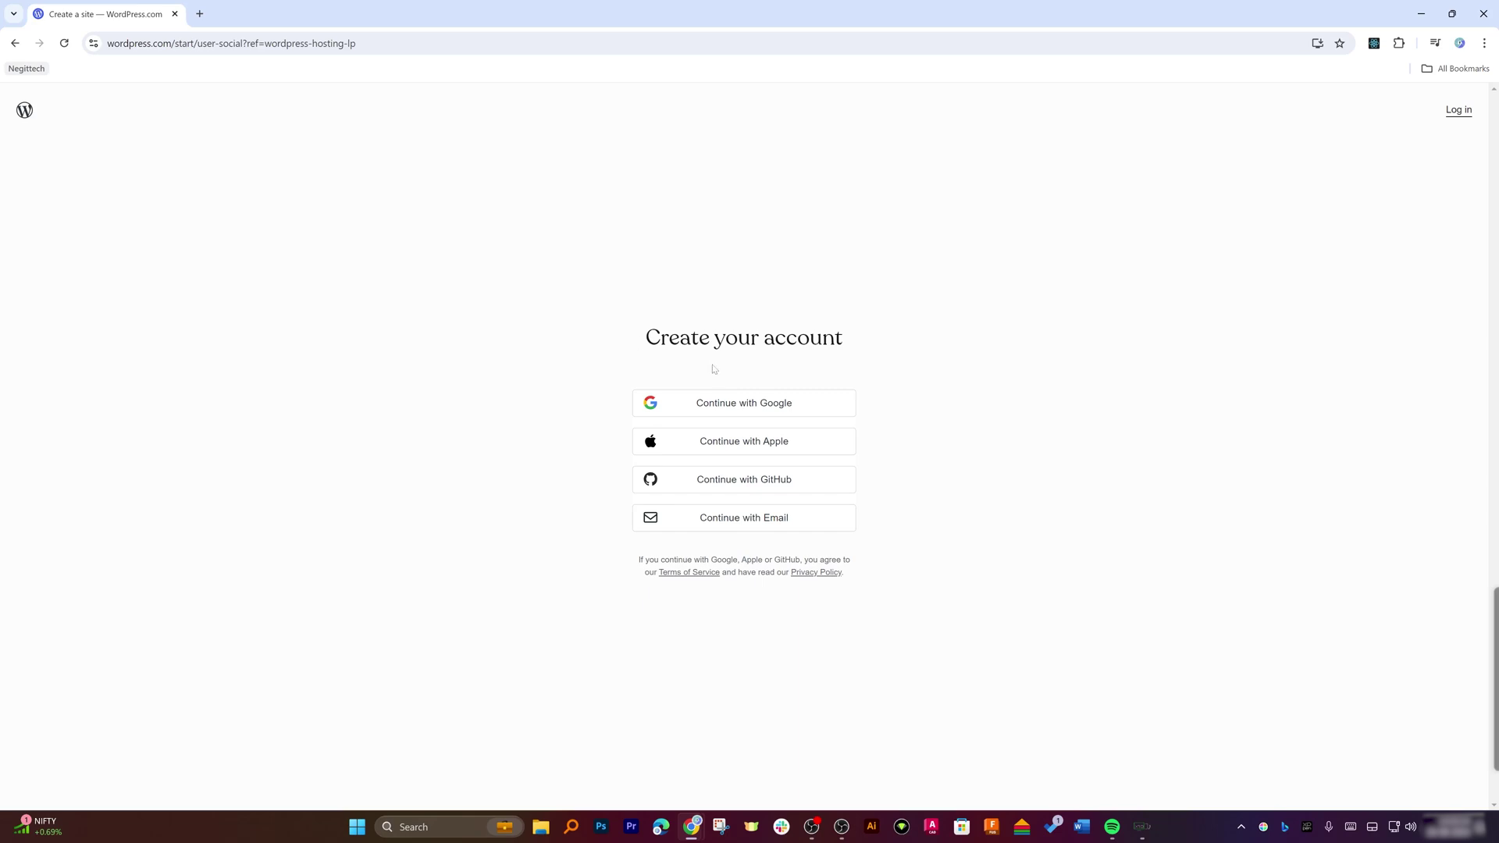
click(711, 412)
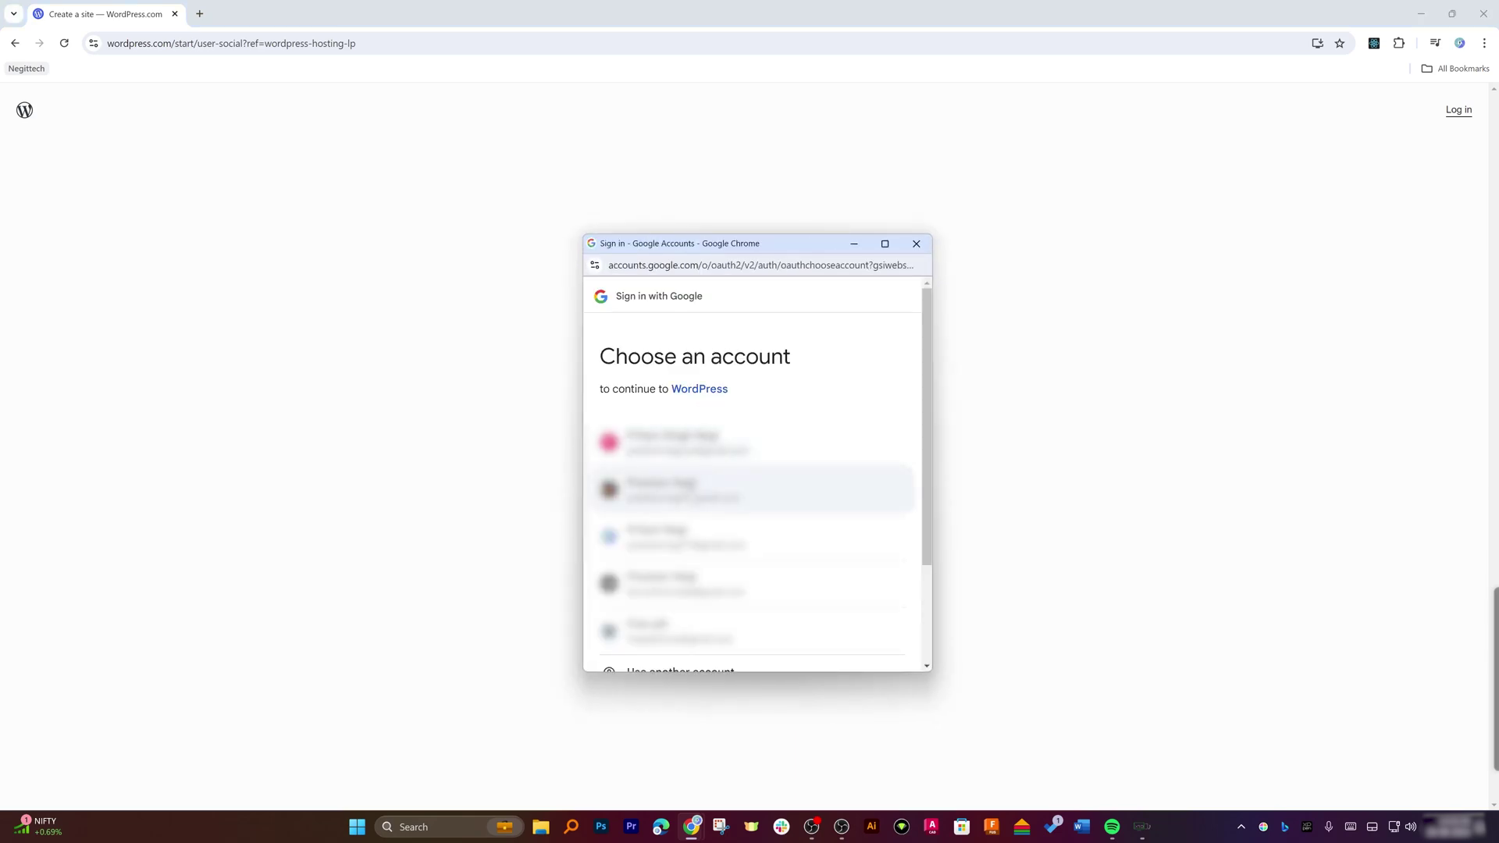
click(716, 489)
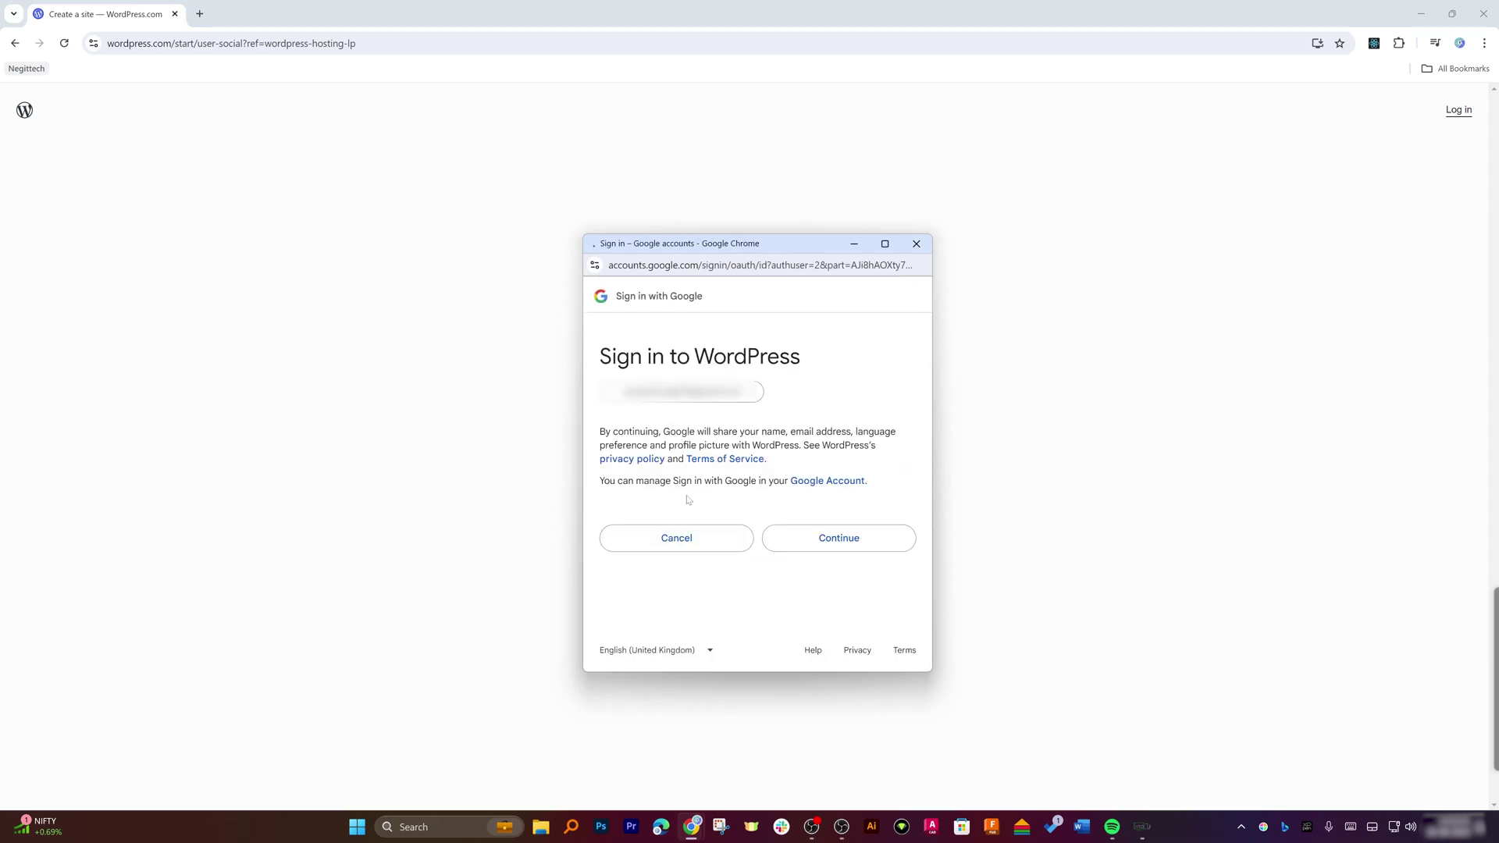
click(830, 539)
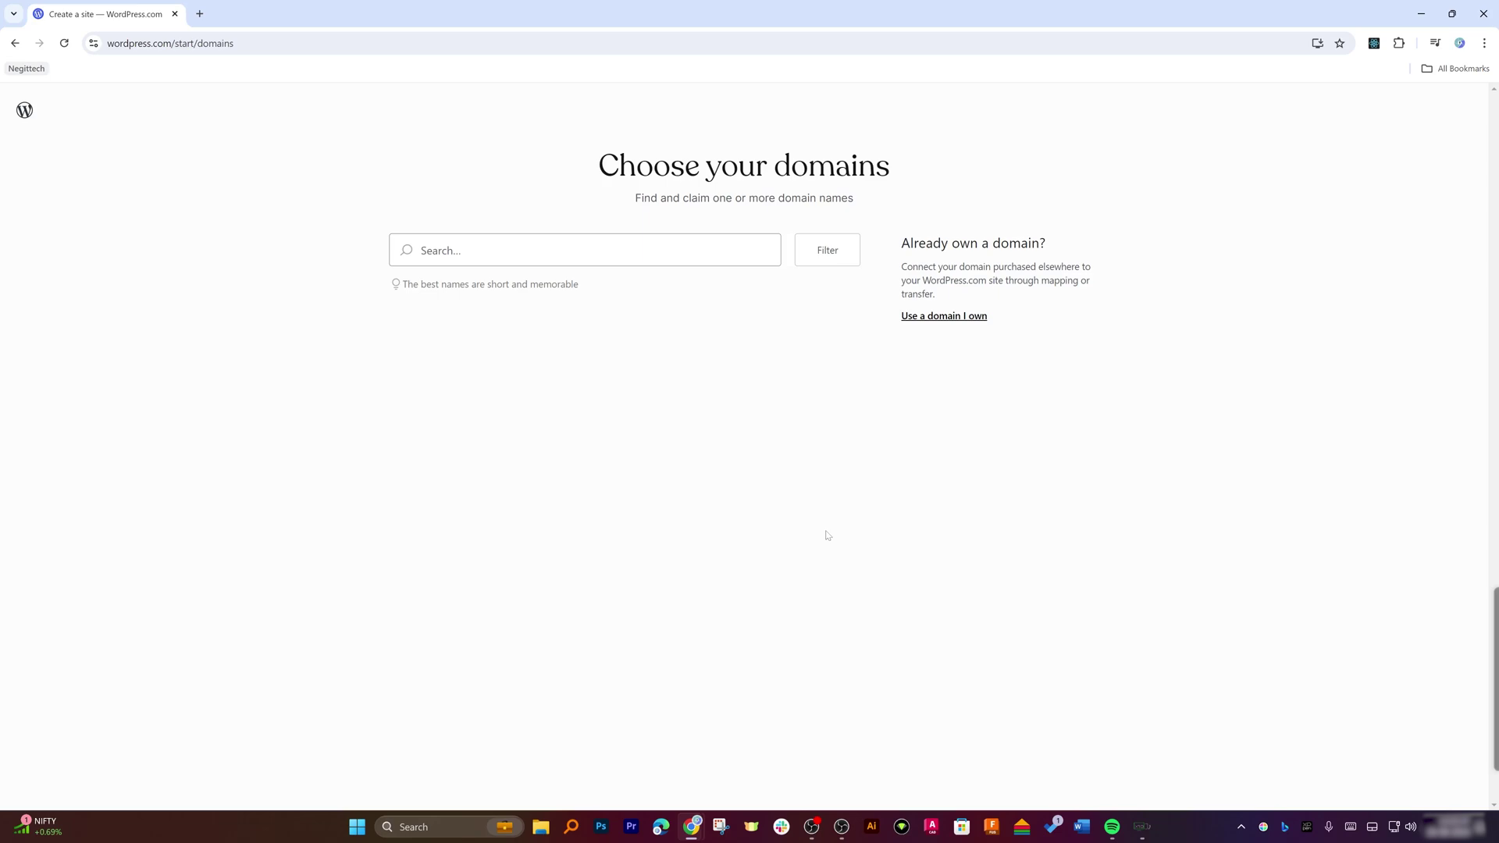
Search the available domains for technoholic-blog, technoholic and technoholic11, looking through the suggestions.
text(te)
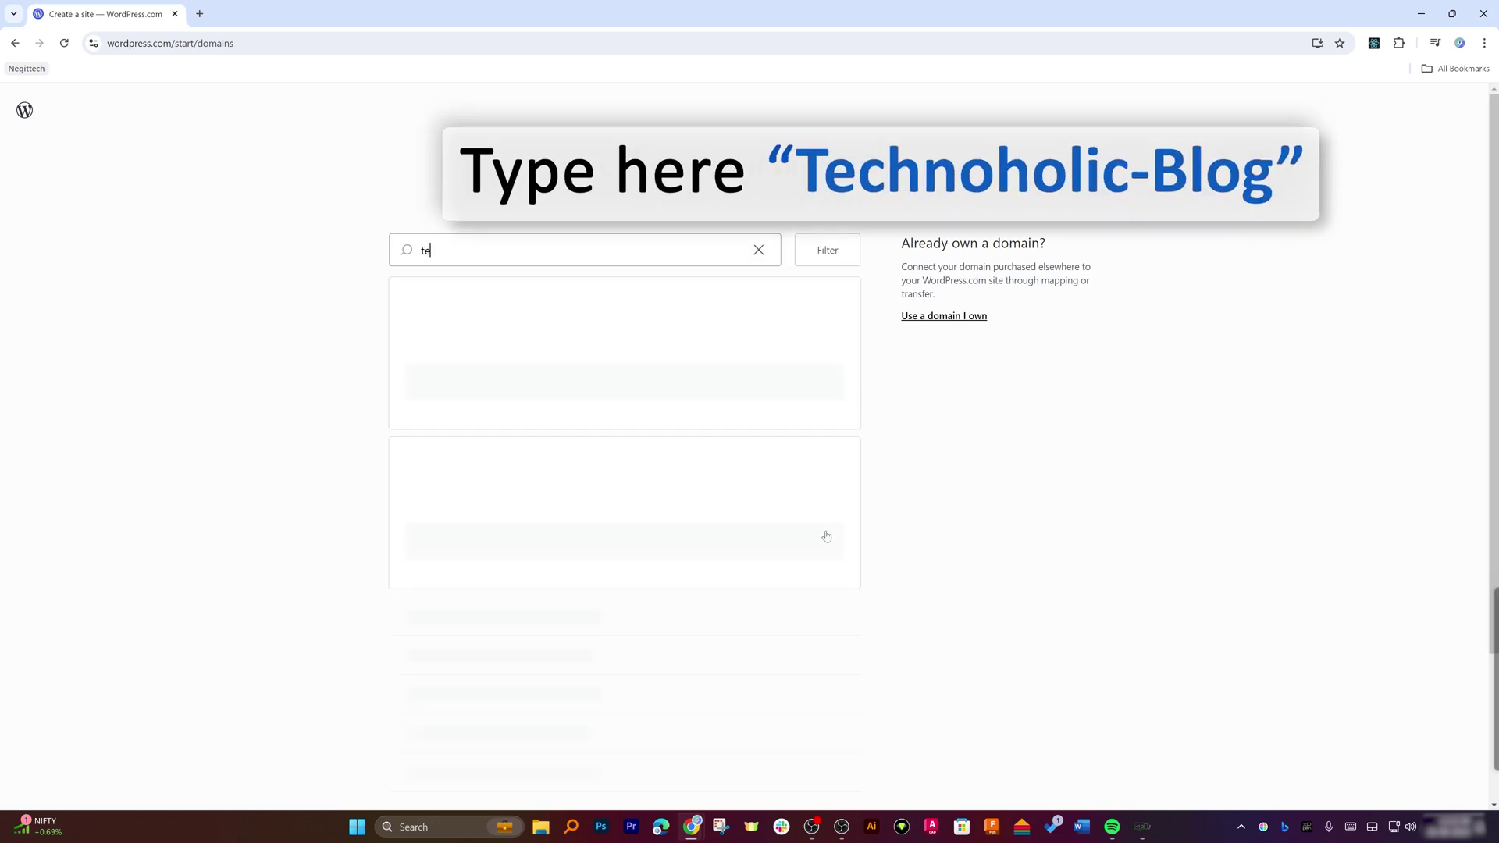
text(chnoholic-blog)
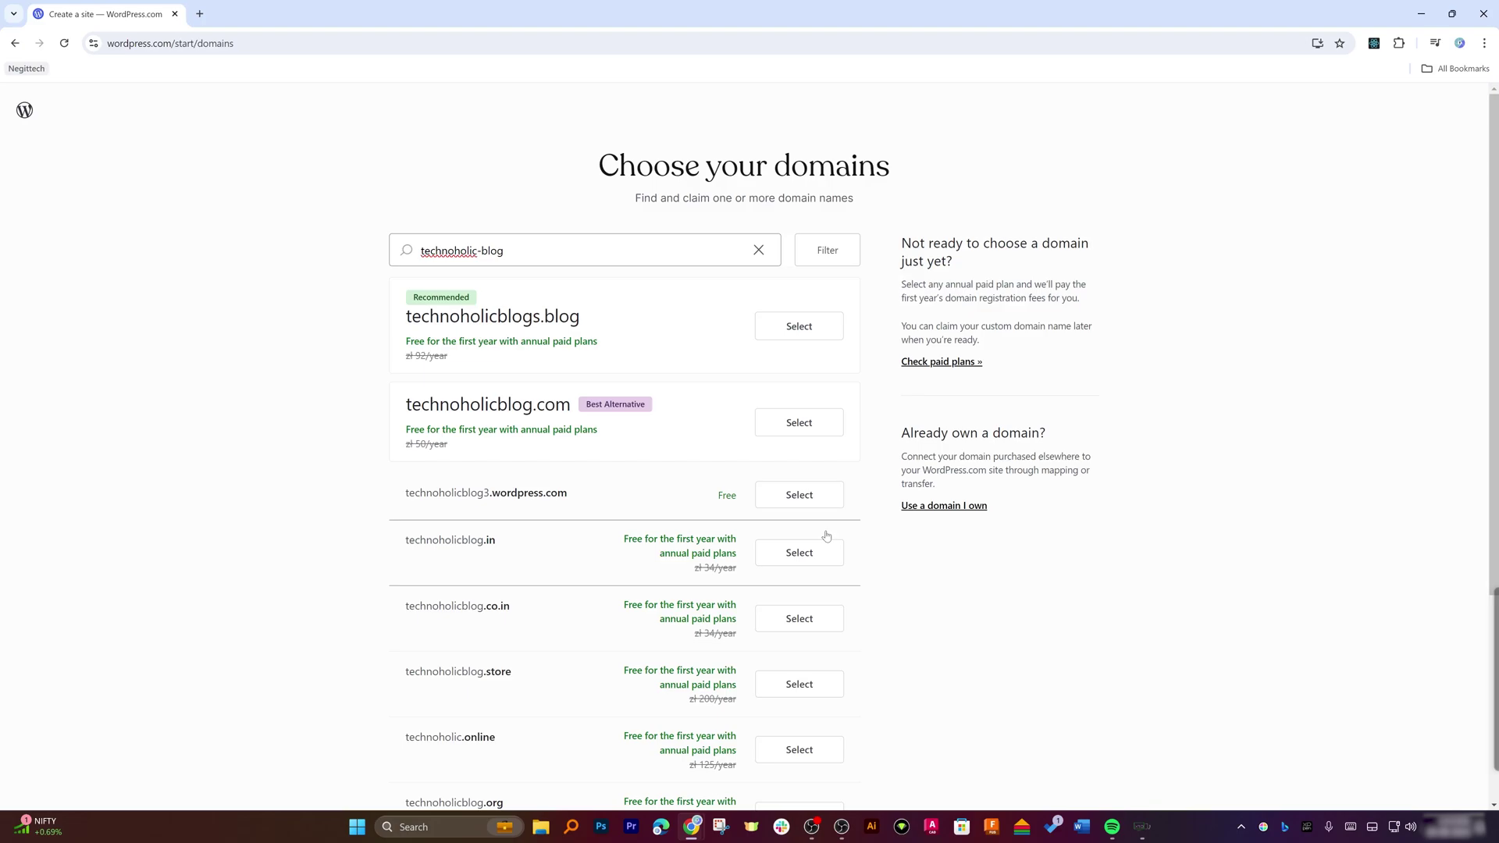
key(BackSpace)
key(BackSpace)
key(BackSpace)
key(BackSpace)
key(BackSpace)
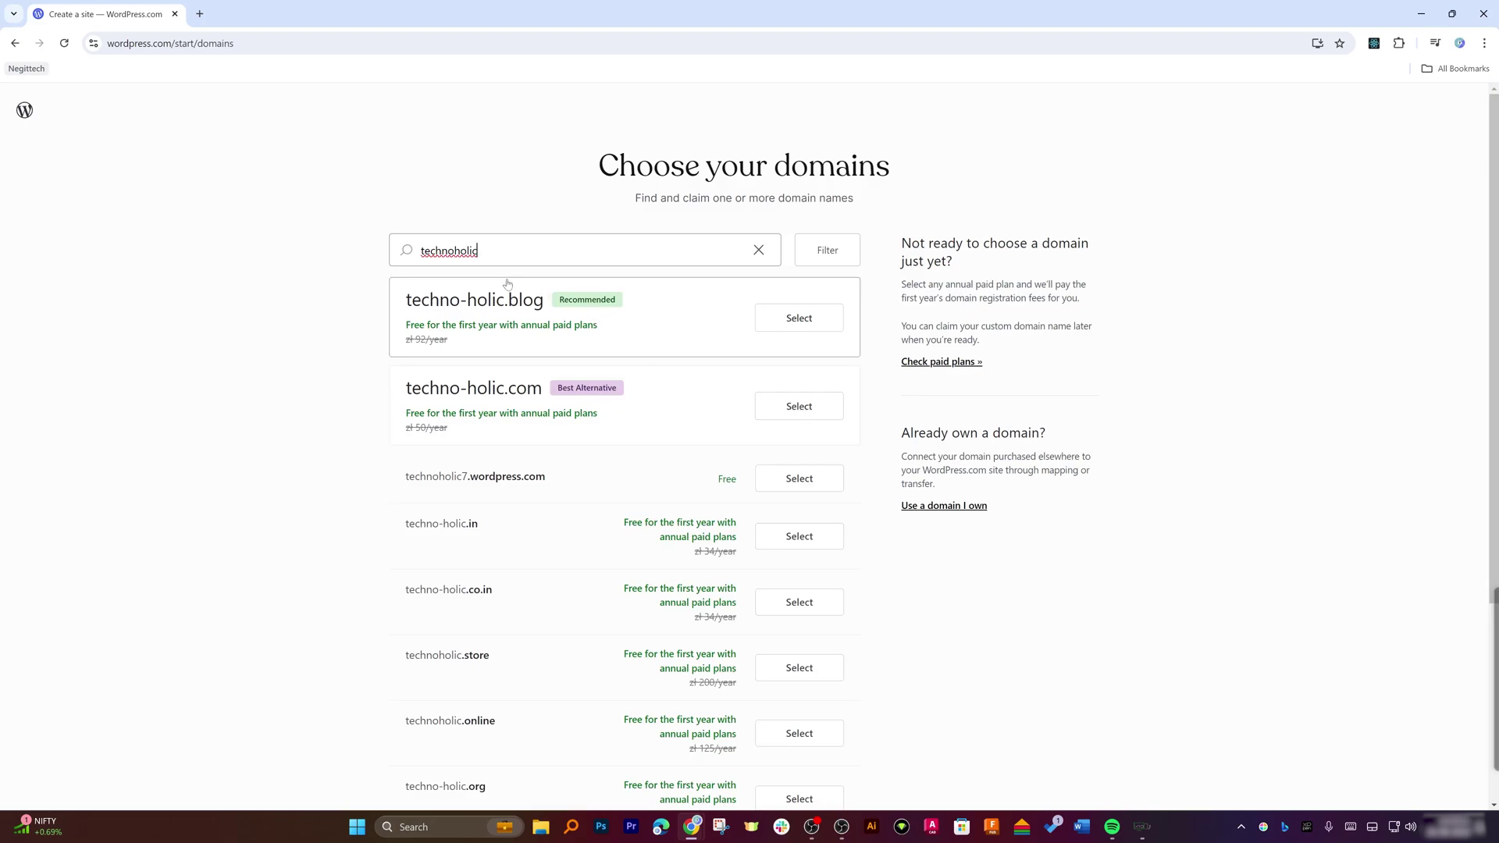
scroll(526, 468, down, 3)
scroll(364, 261, up, 3)
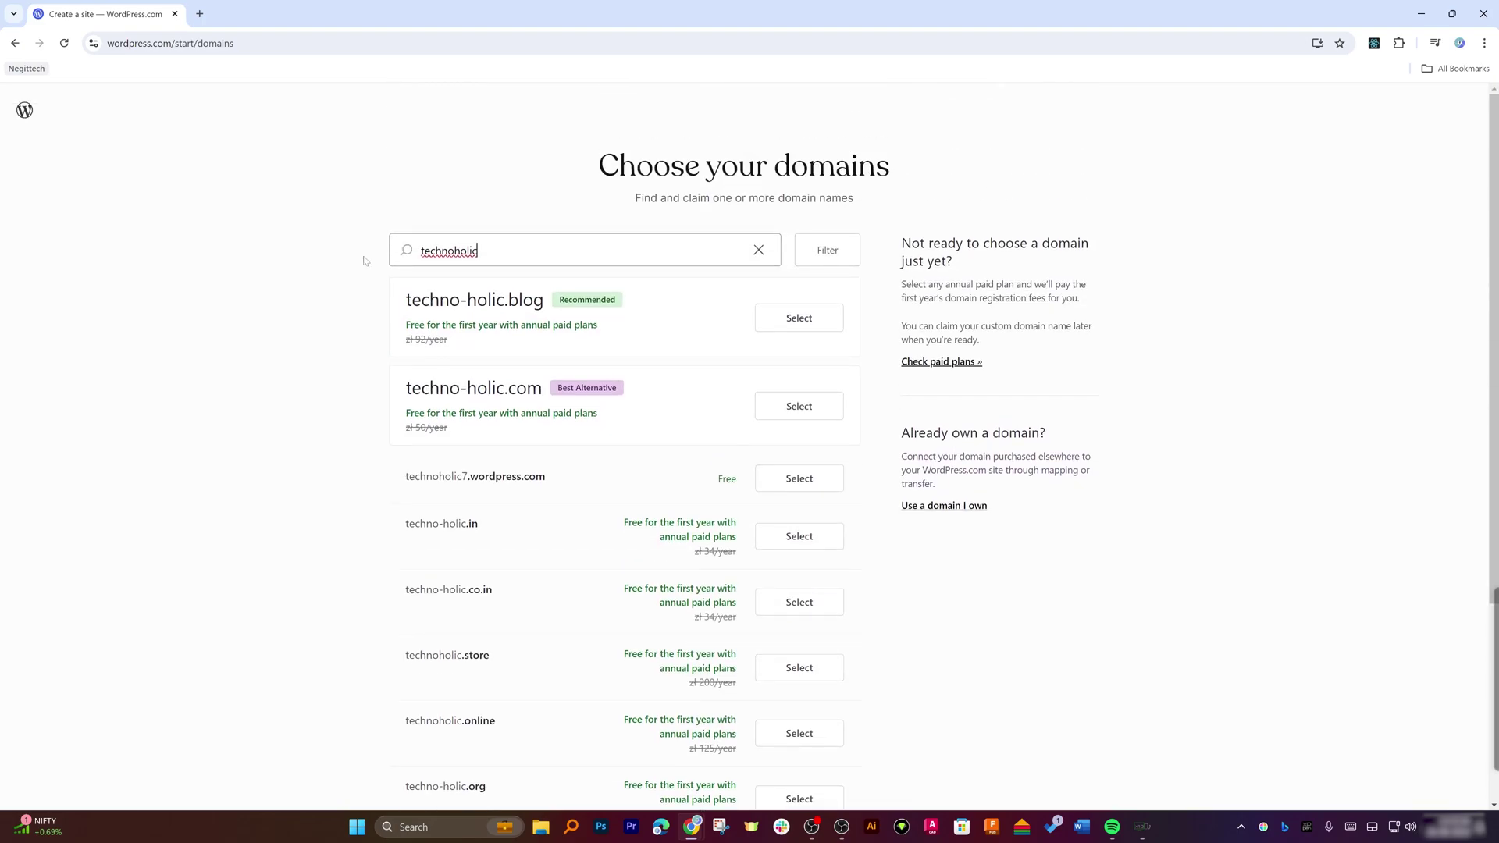
scroll(473, 233, down, 5)
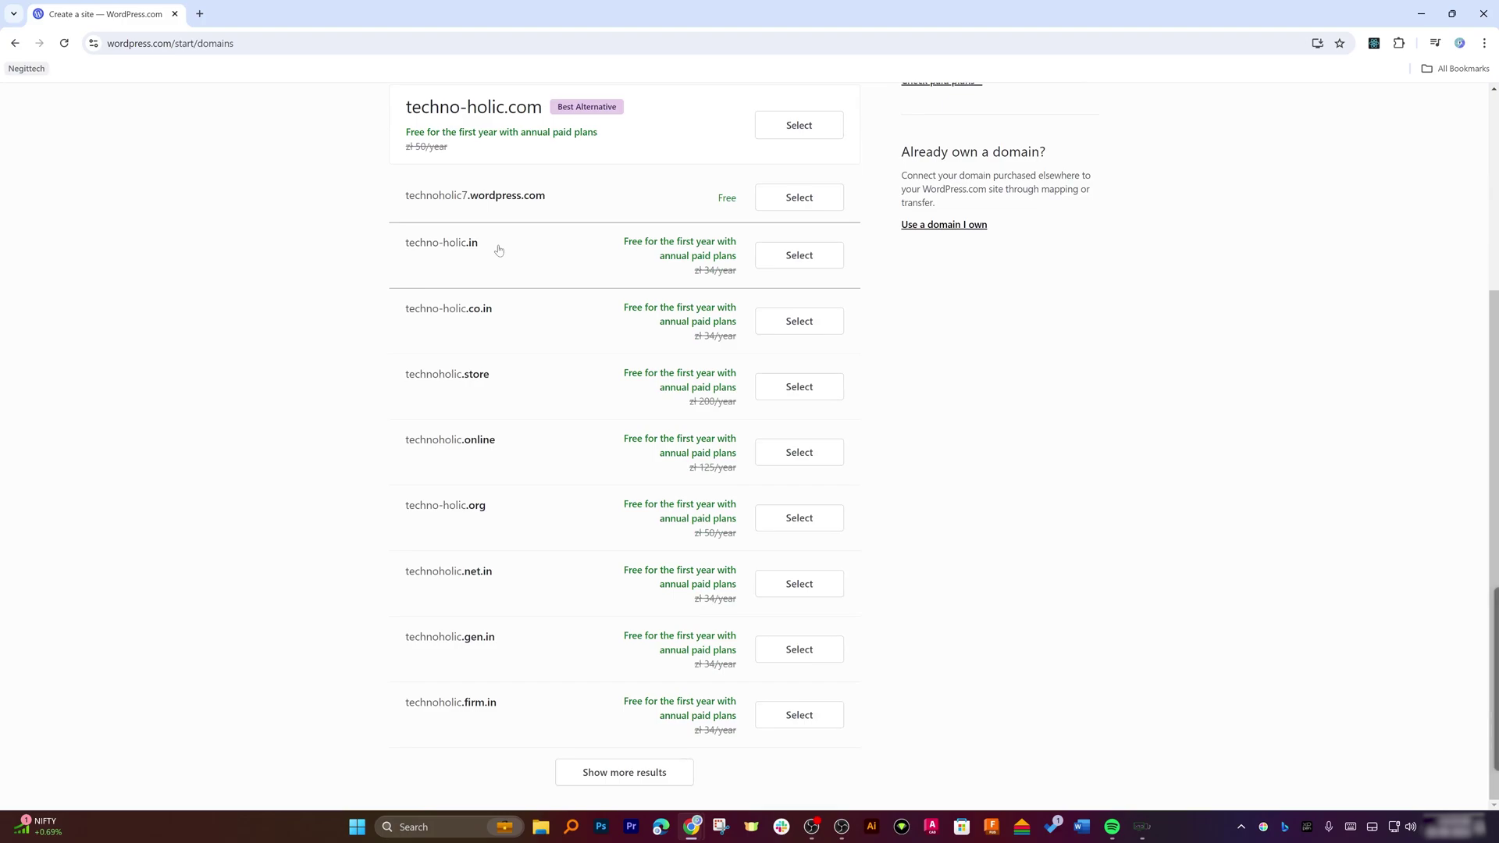
scroll(499, 247, up, 5)
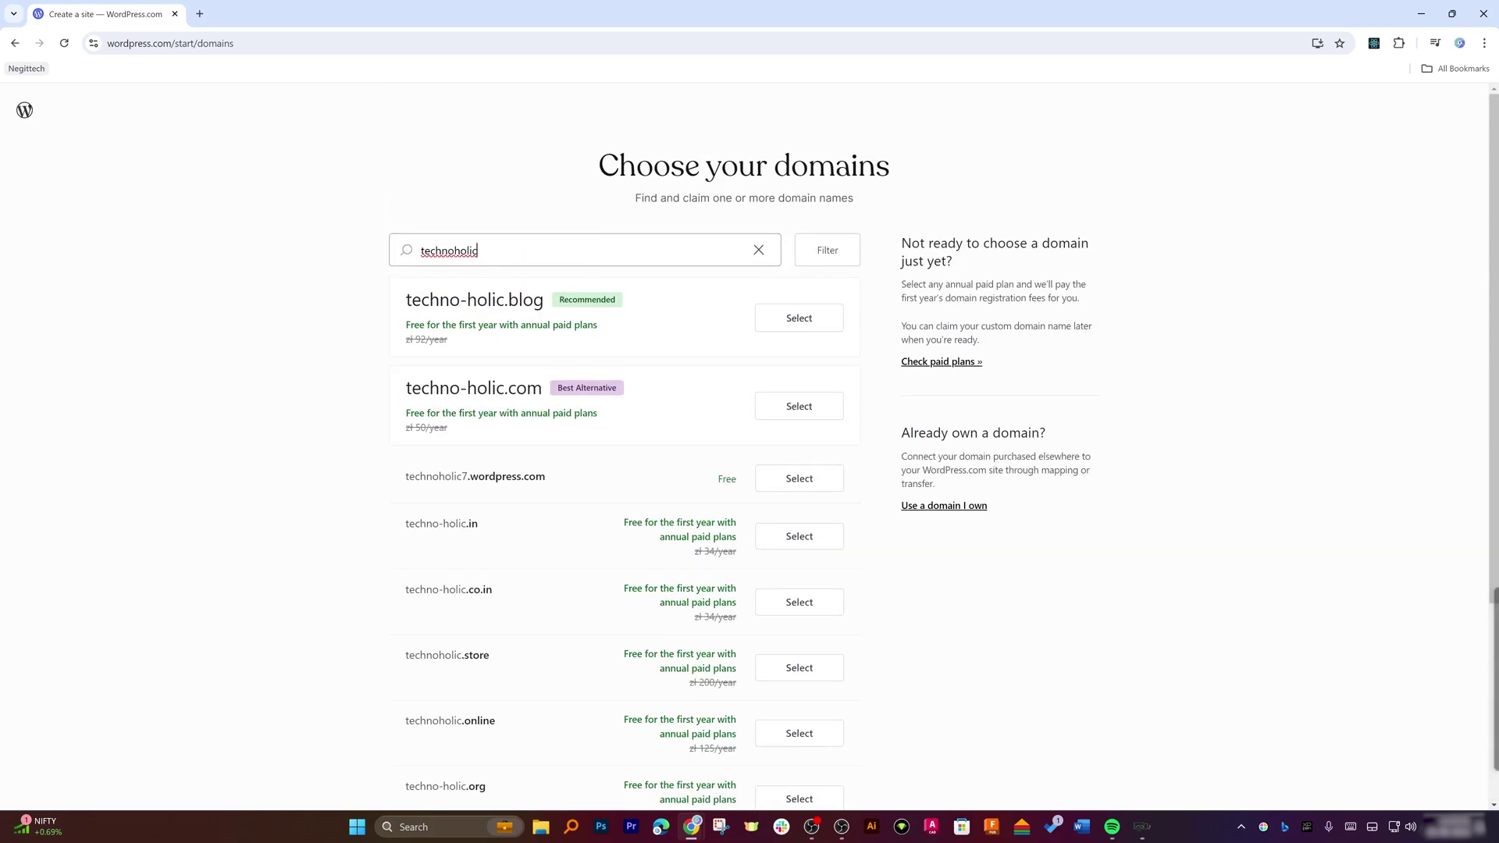
scroll(547, 420, down, 1)
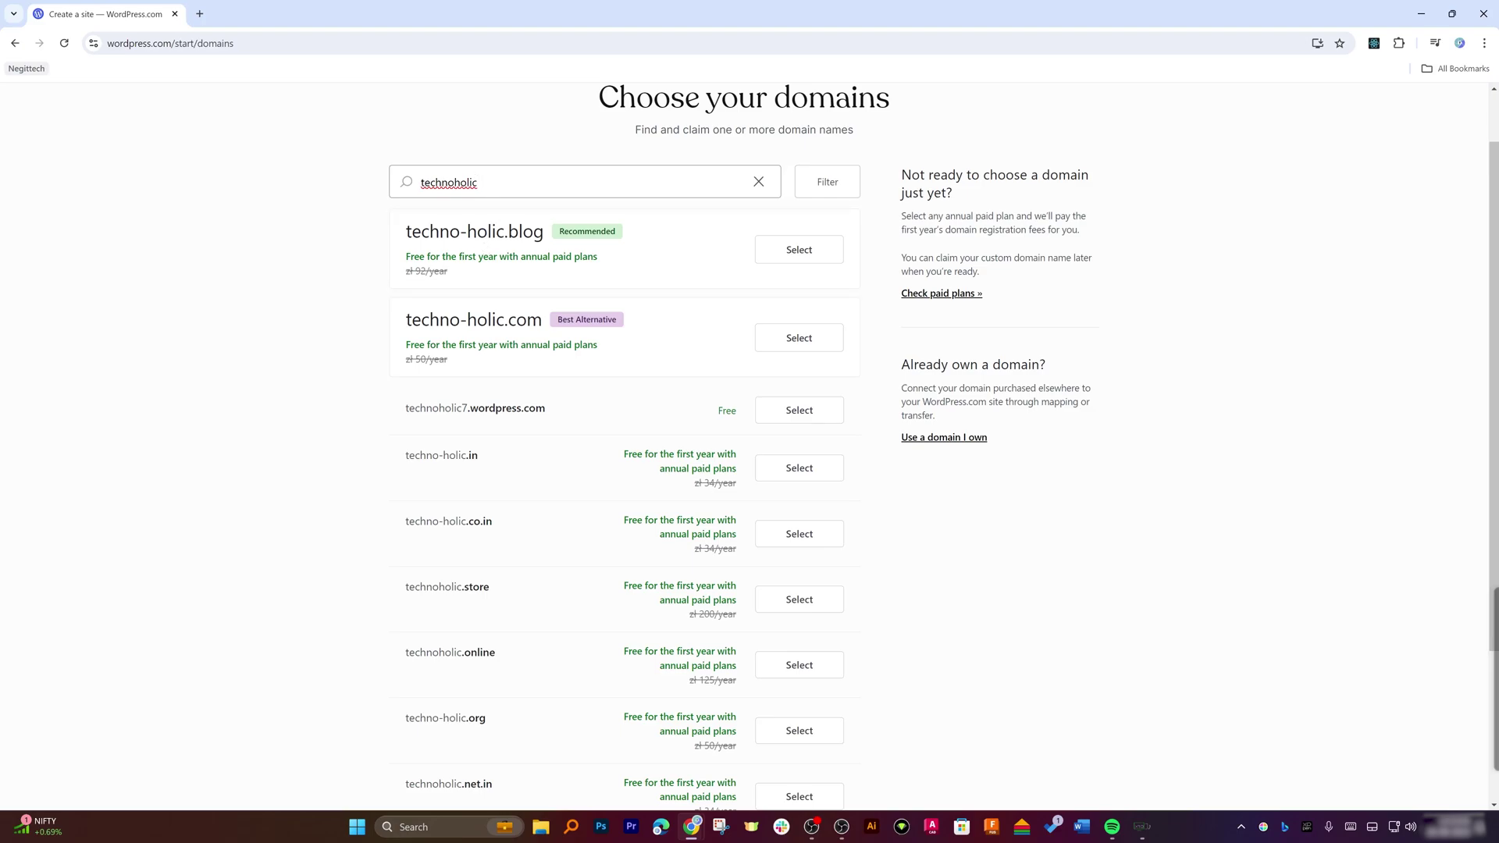
text(11)
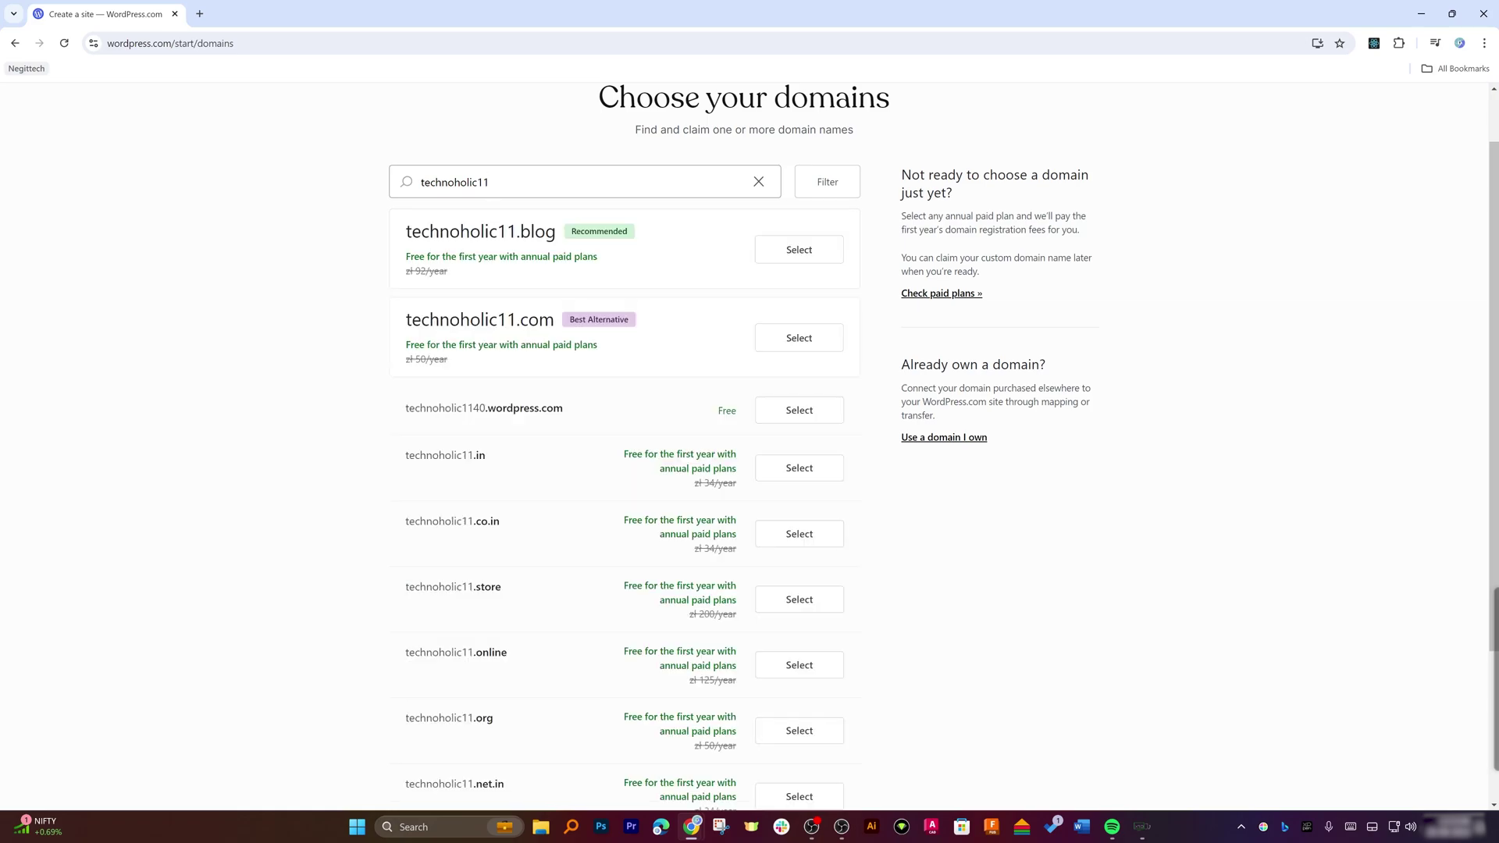
Change the domain search to technoholic7 and select the free technoholic7.wordpress.com address.
key(shift+Left)
key(shift+Left)
key(shift+Left)
key(shift+Left)
key(shift+Left)
key(shift+Left)
key(shift+Left)
key(shift+Left)
key(shift+Left)
key(Right)
key(BackSpace)
key(BackSpace)
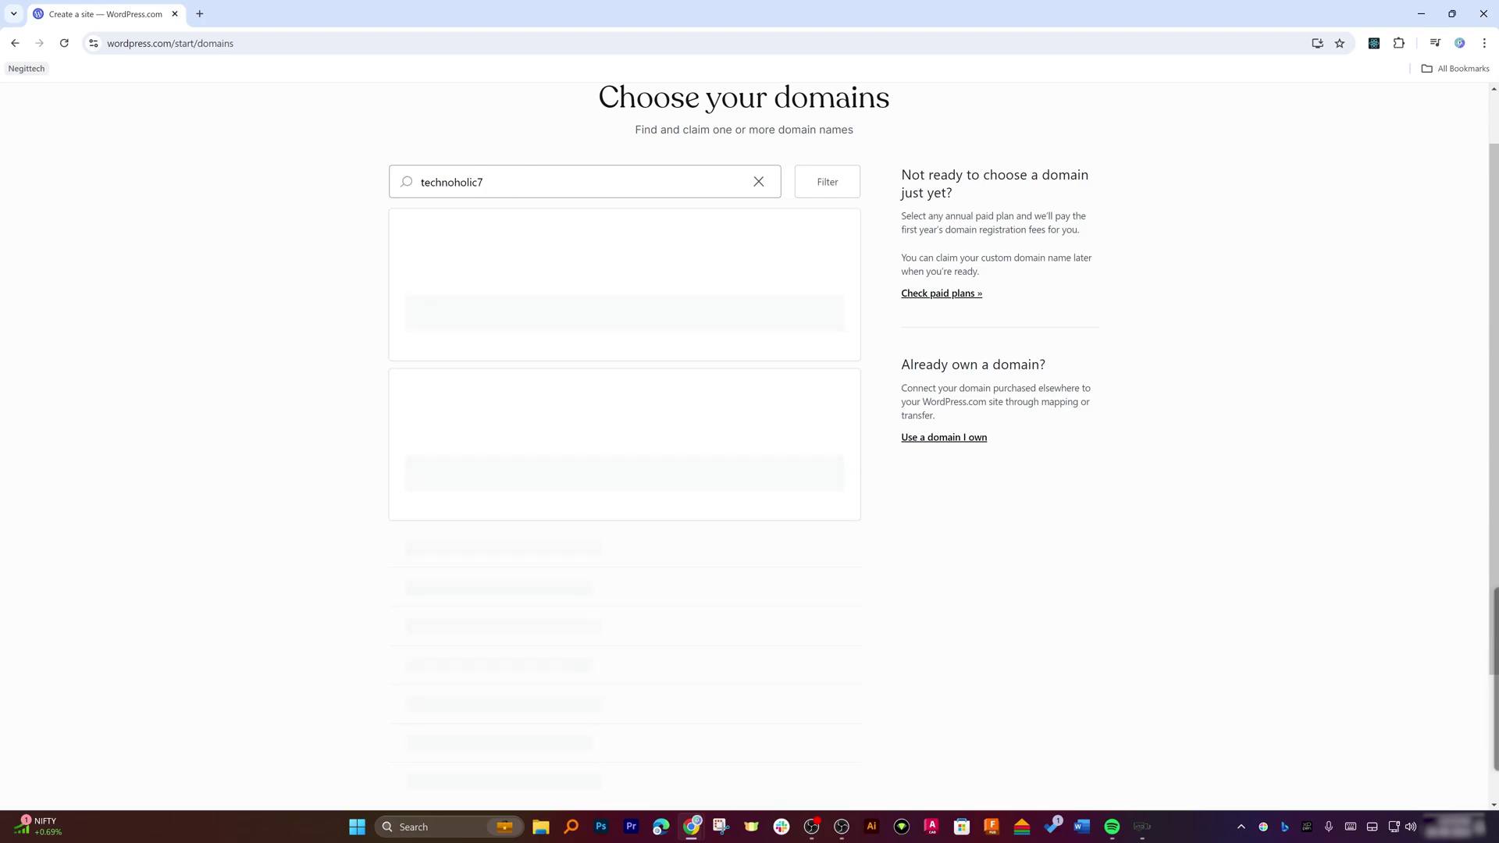
click(783, 405)
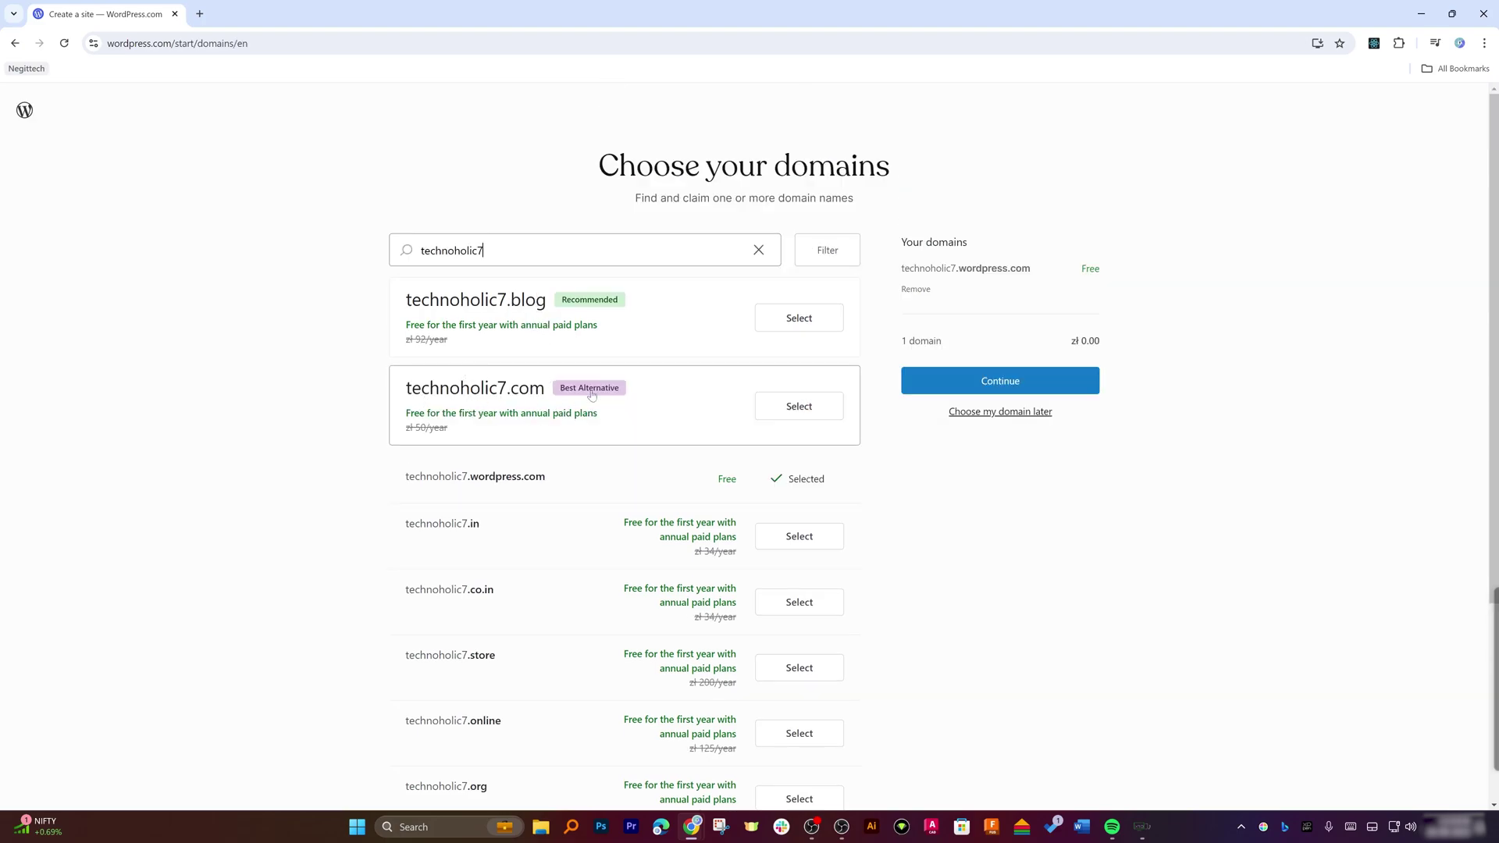
click(783, 405)
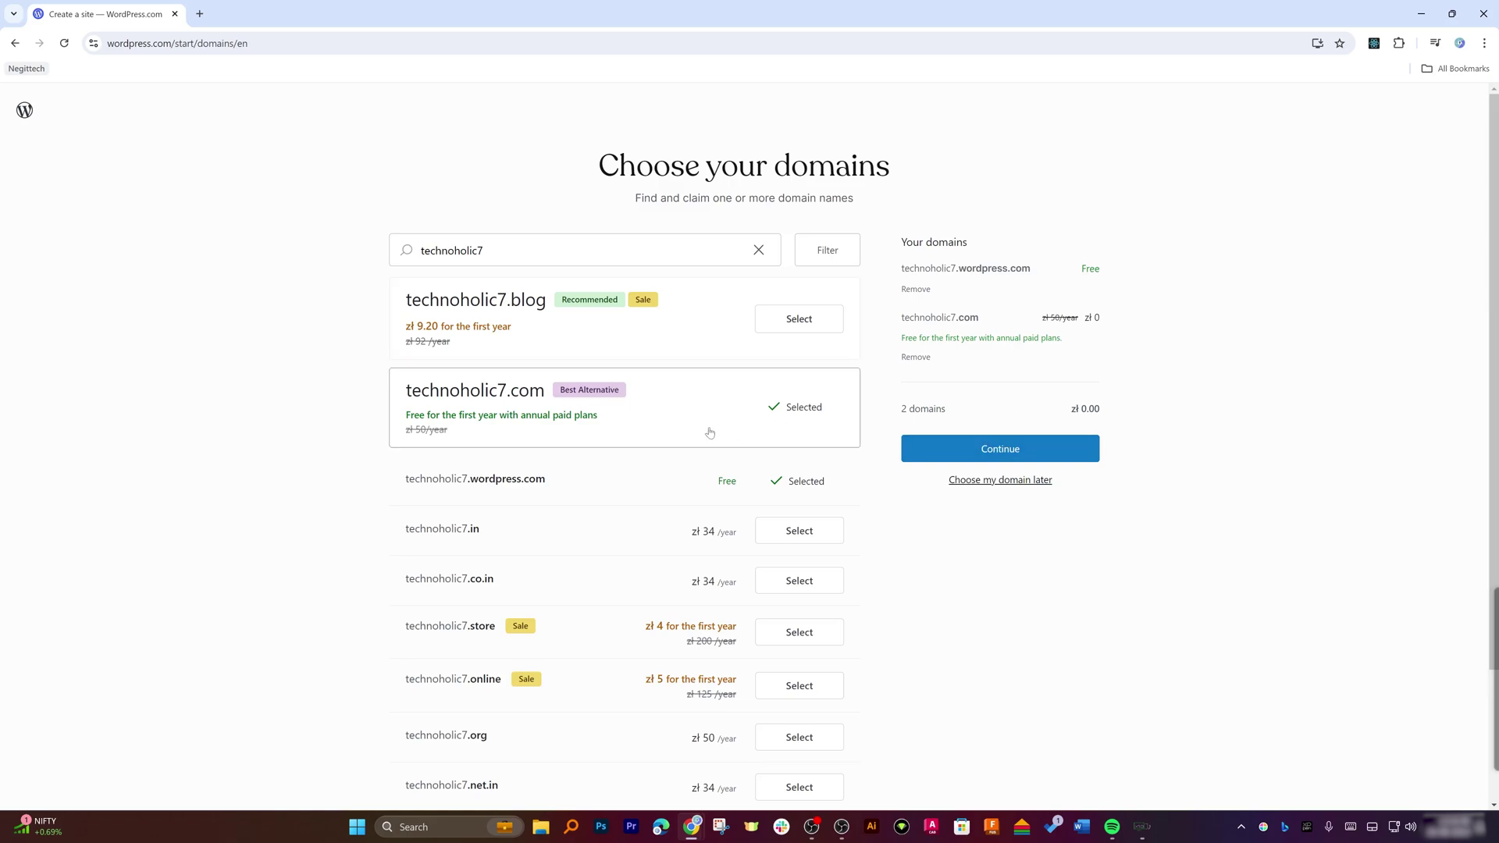
click(602, 485)
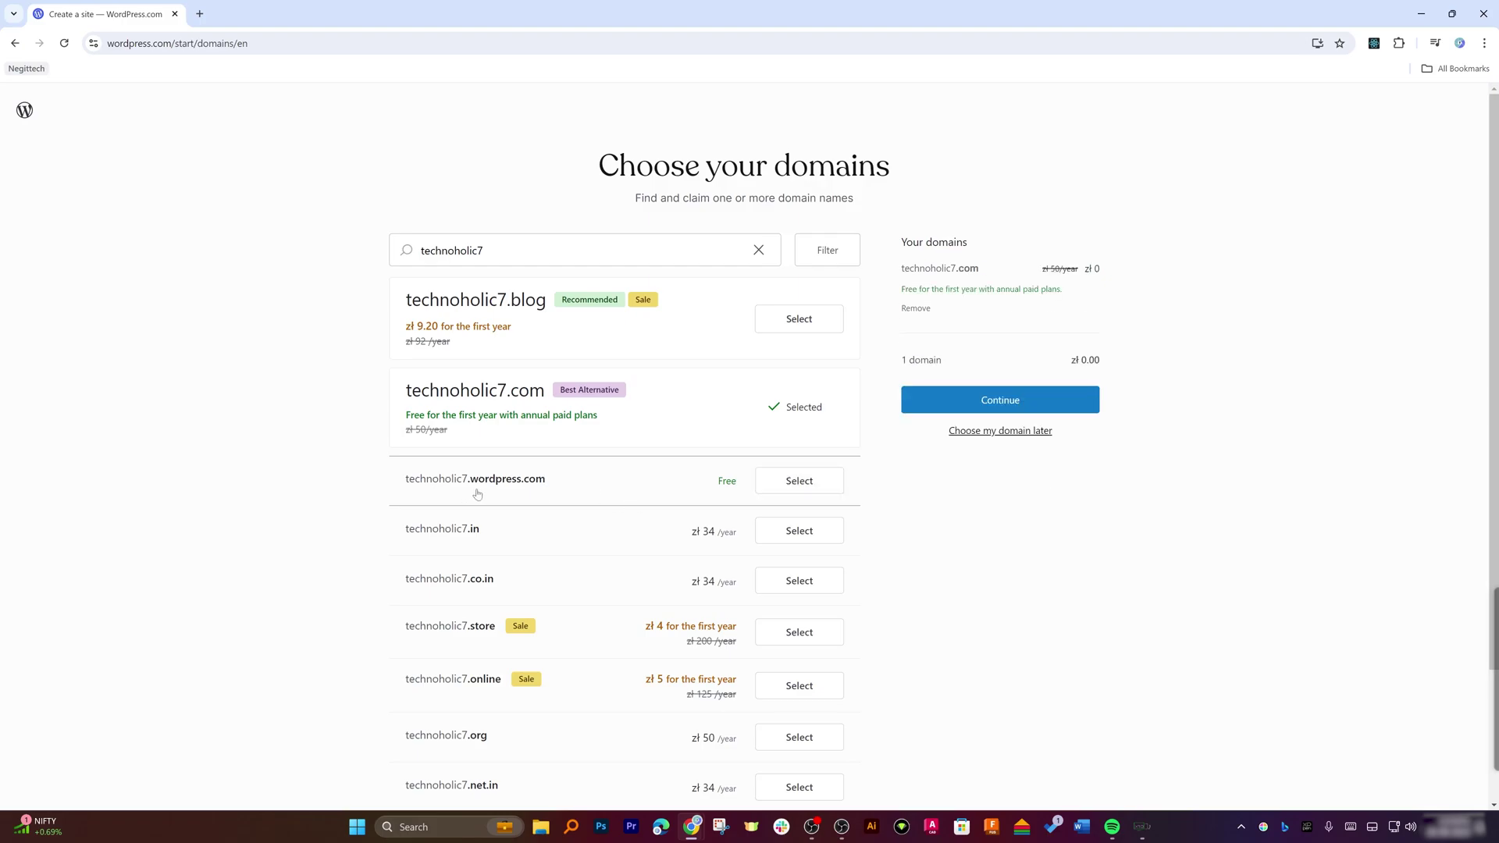
click(797, 481)
click(781, 409)
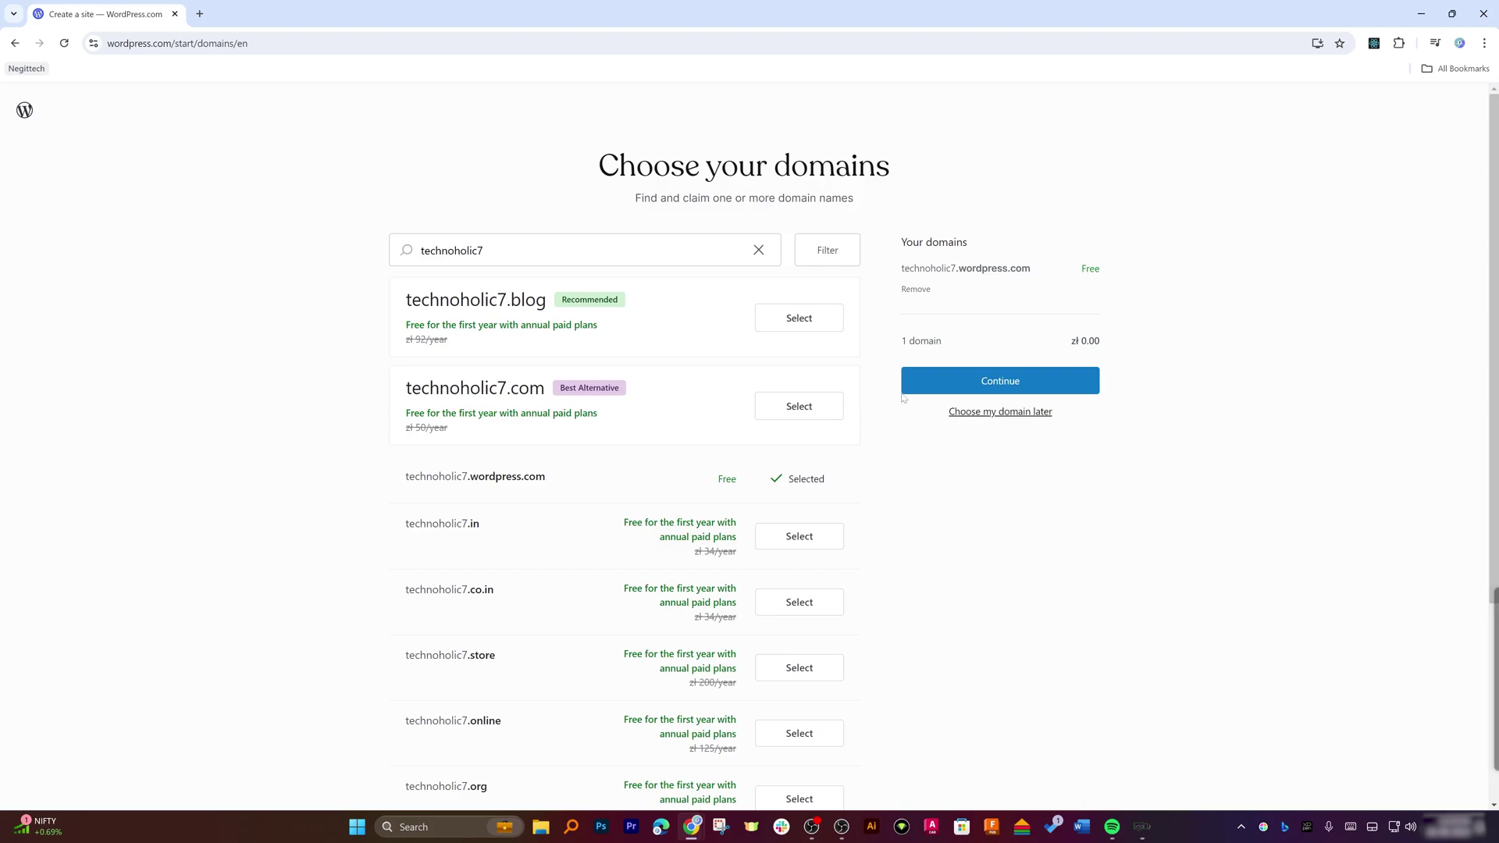
Continue with the chosen domain, compare the WordPress.com plans and start with the Free plan.
click(949, 382)
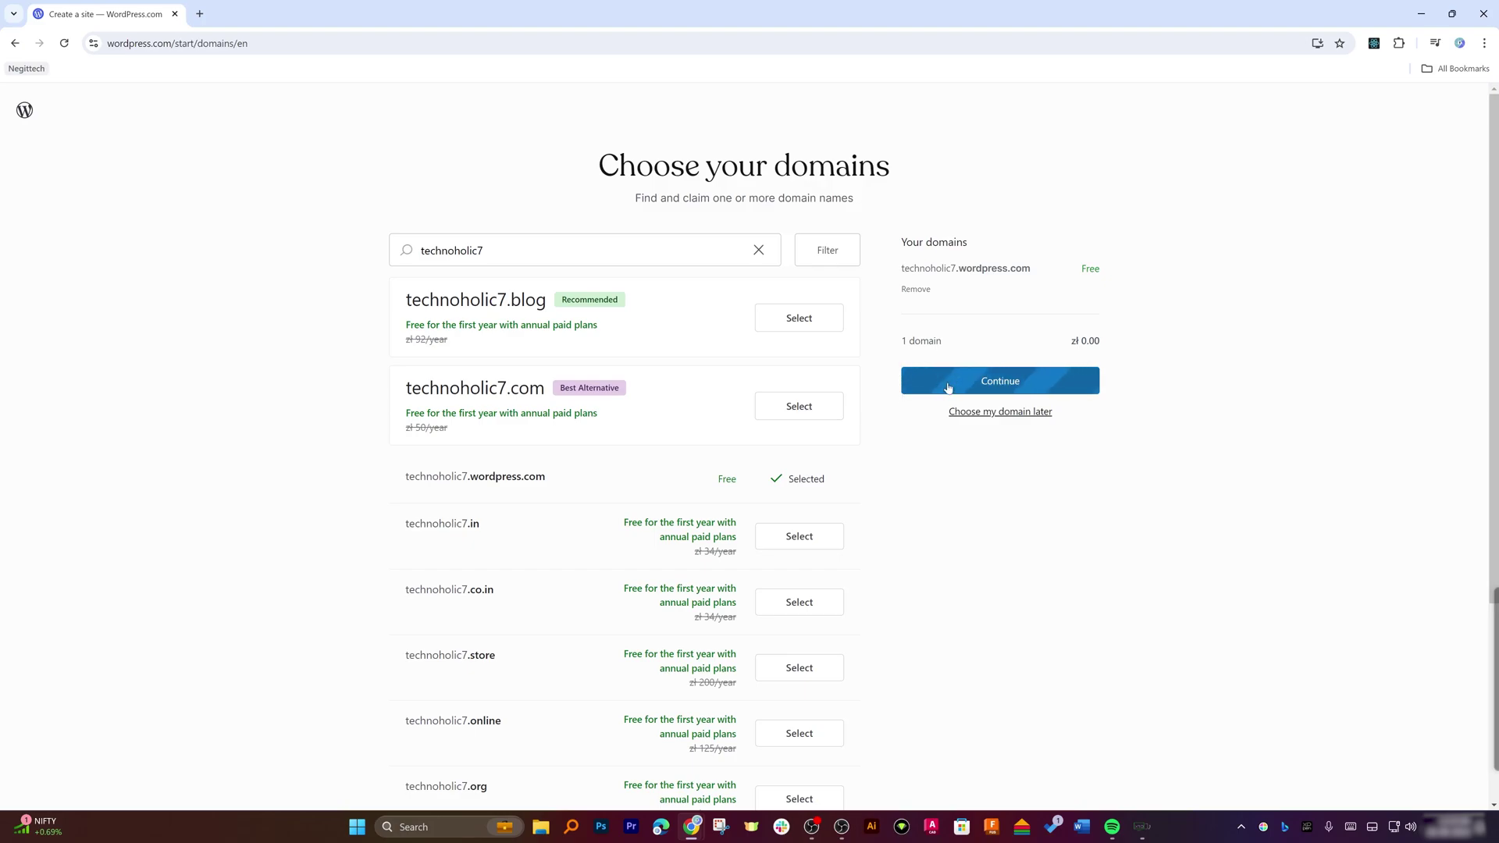
scroll(404, 396, down, 3)
scroll(405, 396, down, 2)
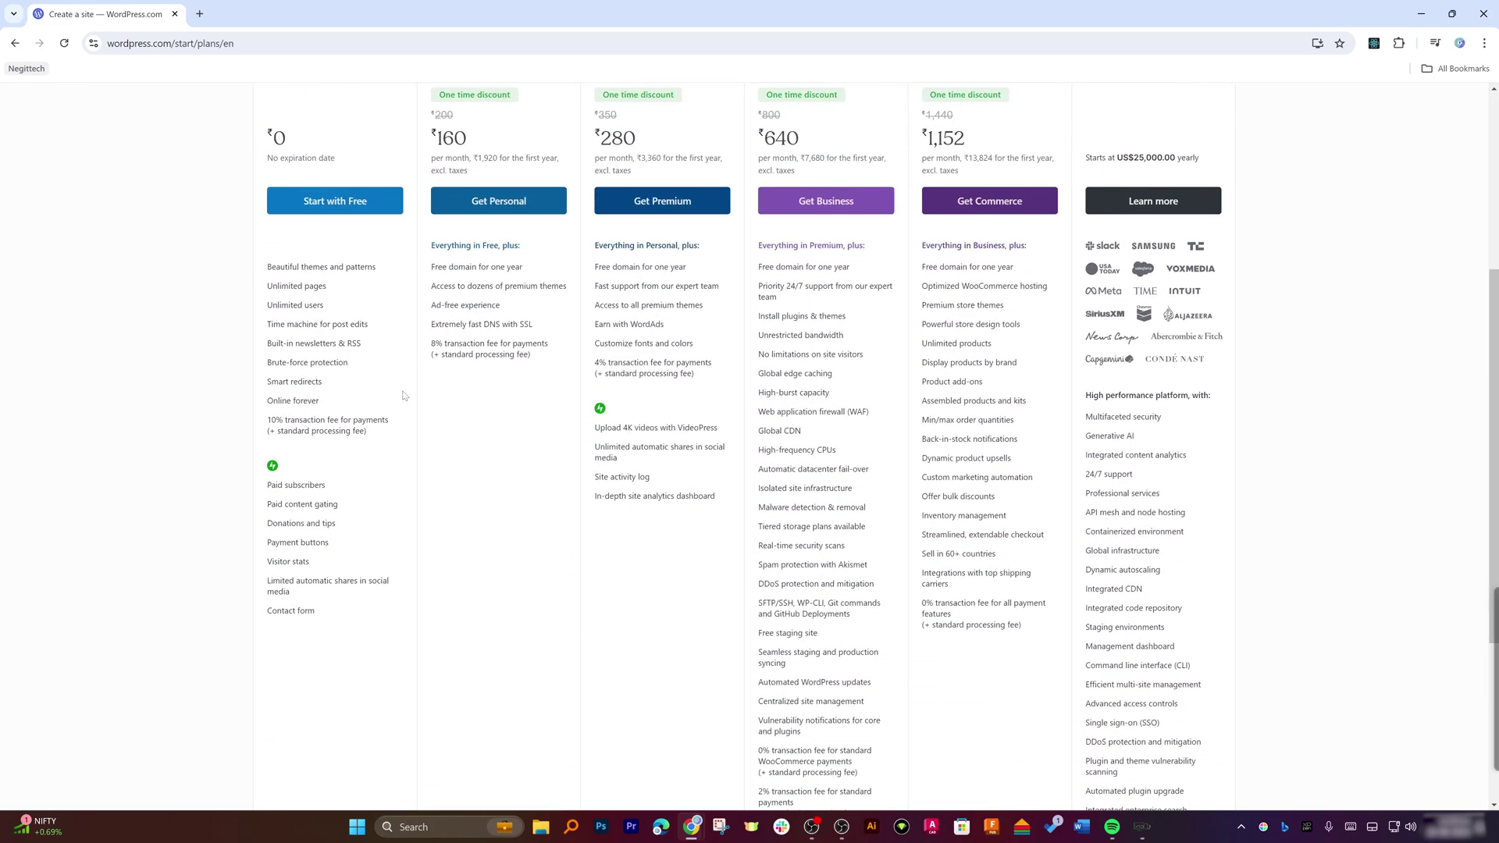
scroll(405, 396, up, 5)
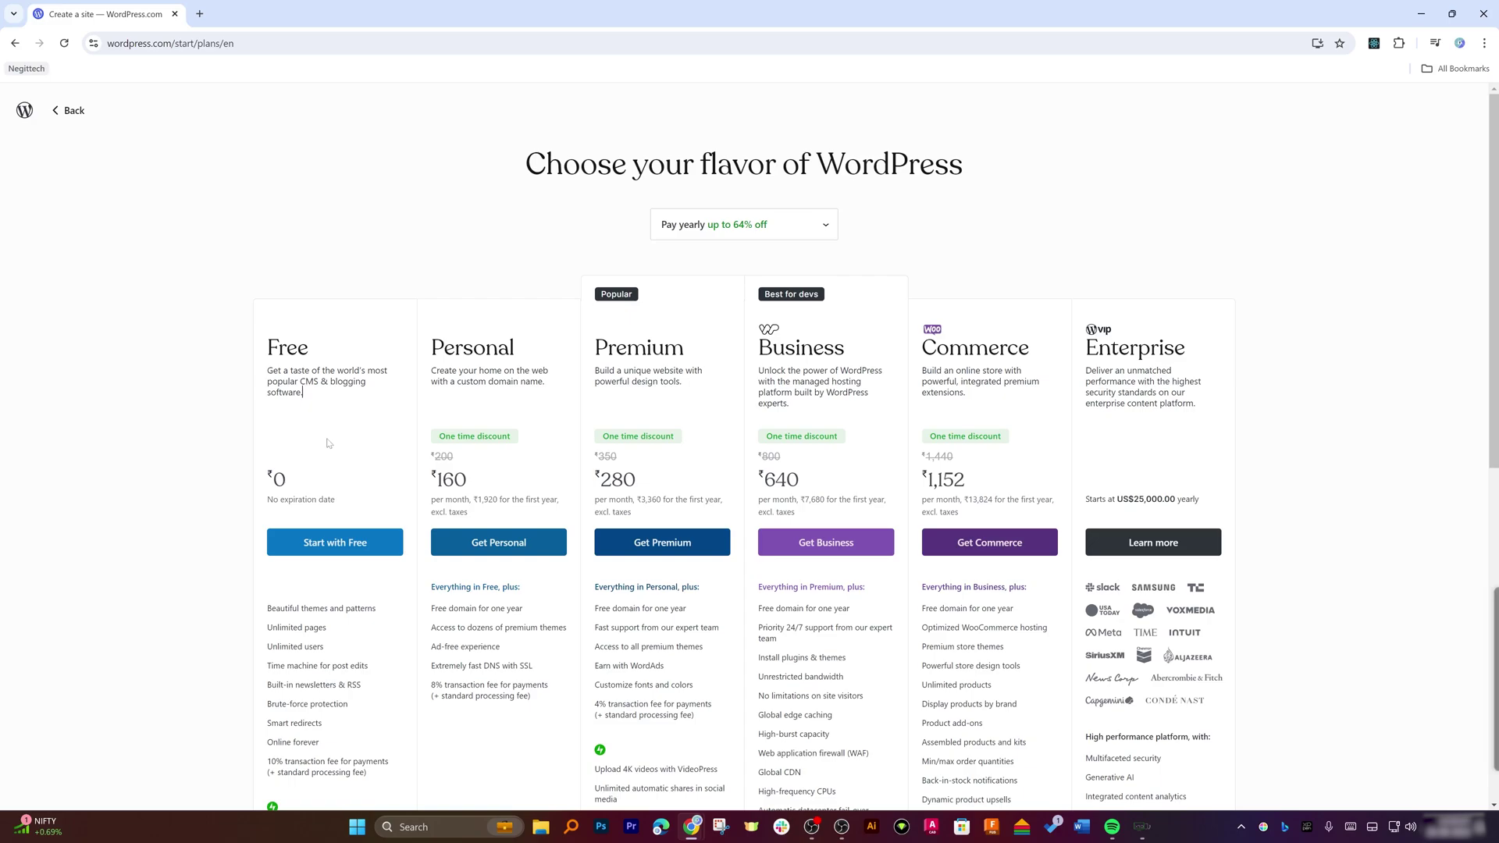
scroll(331, 441, down, 2)
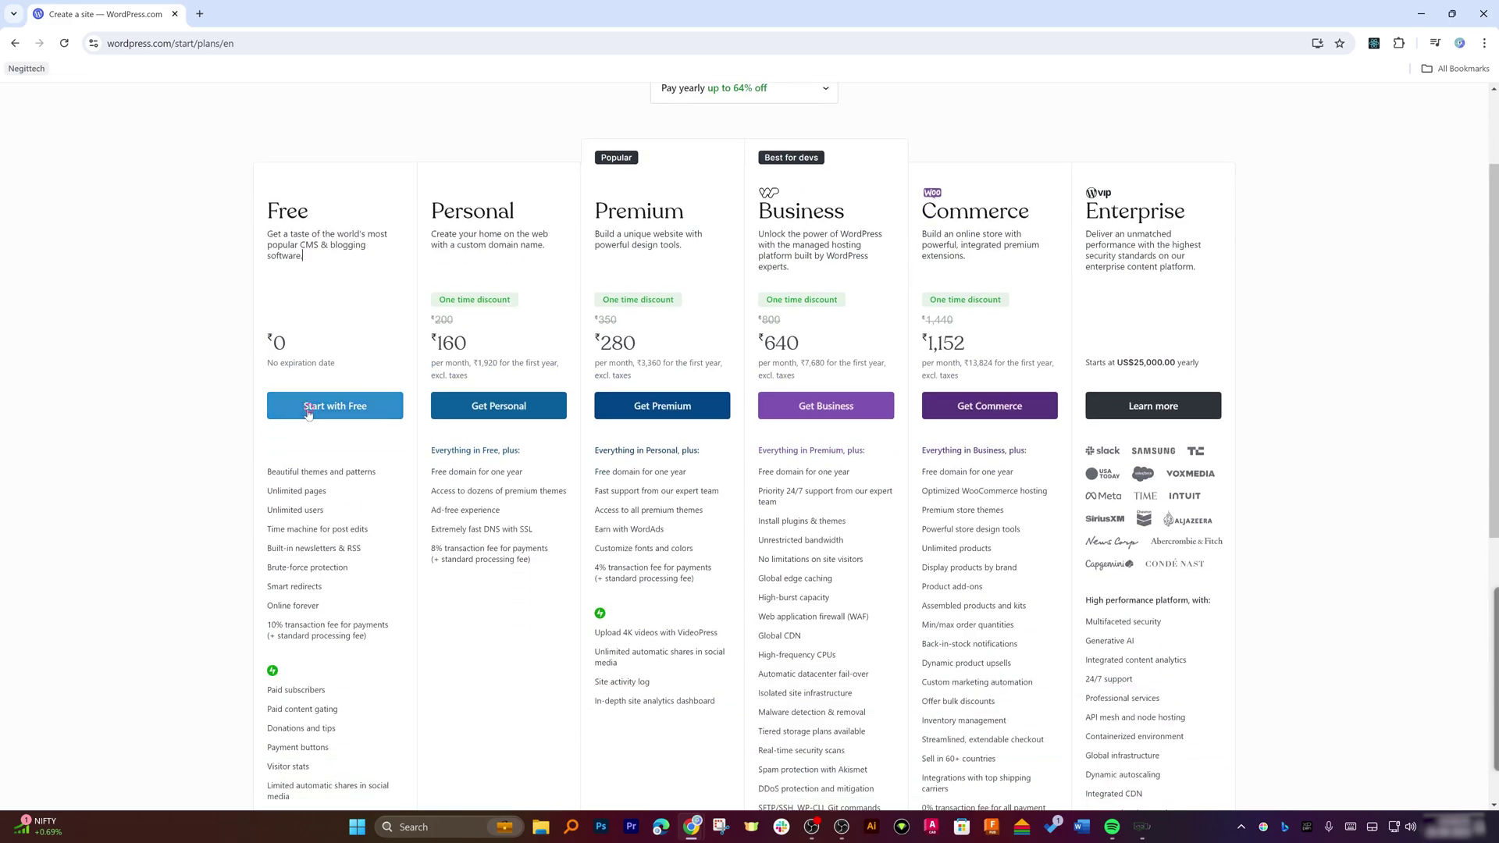
click(309, 414)
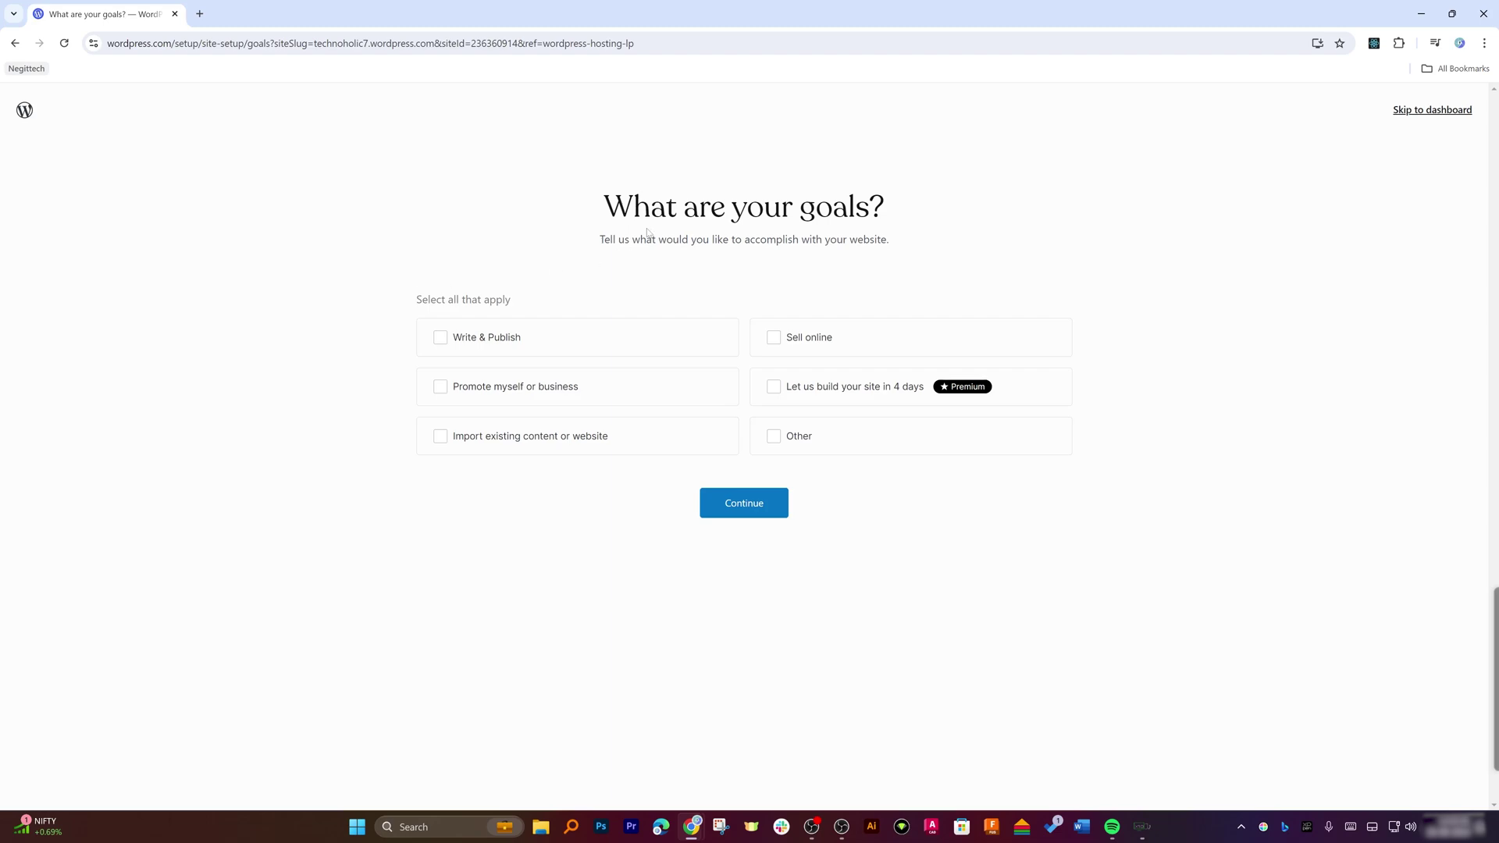
Set the website goals to Write & Publish and Sell online and continue.
click(439, 346)
click(774, 337)
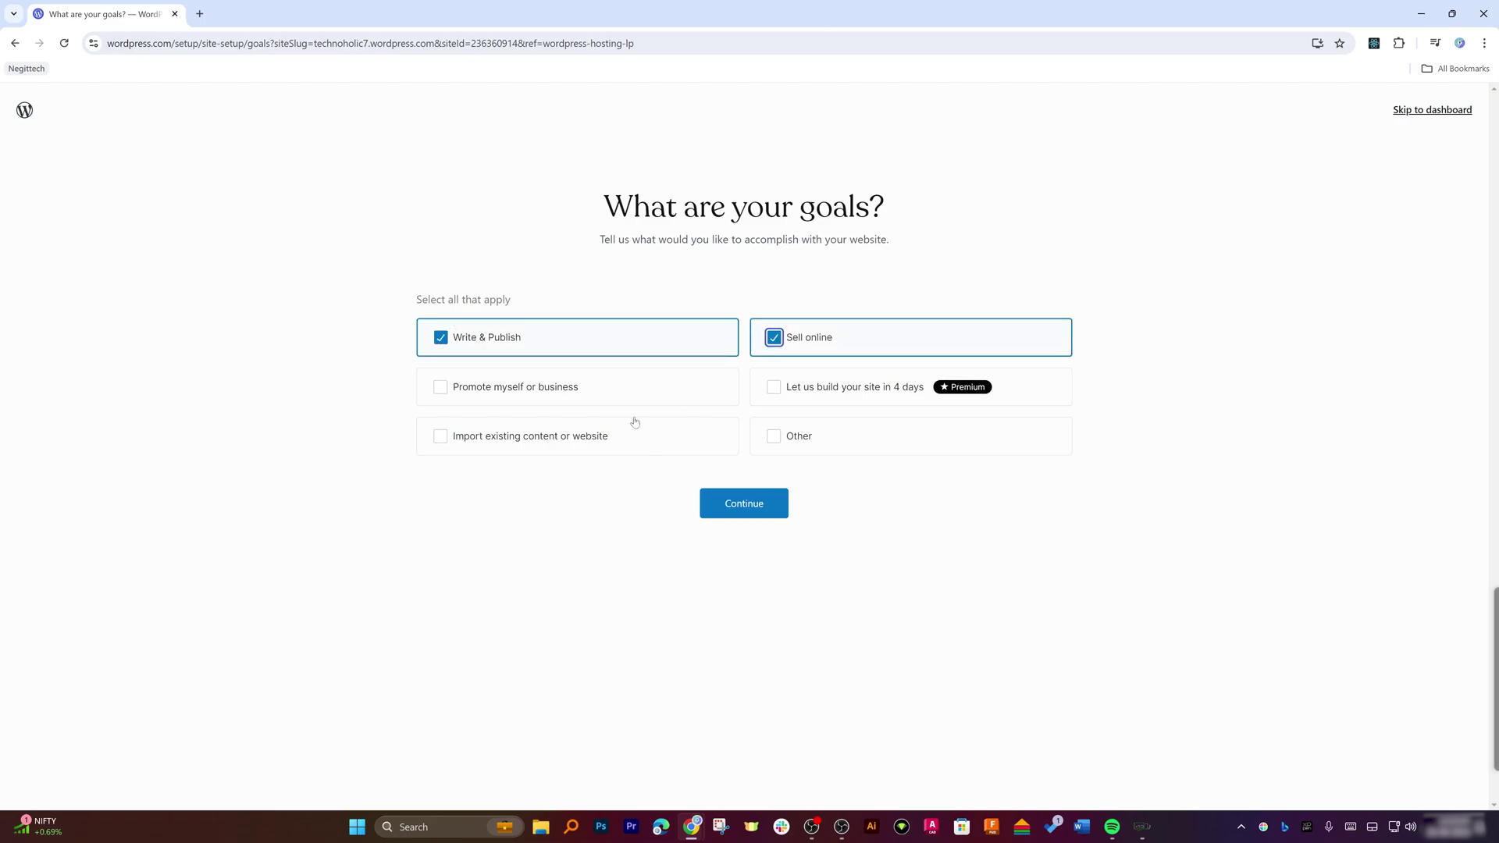
click(741, 504)
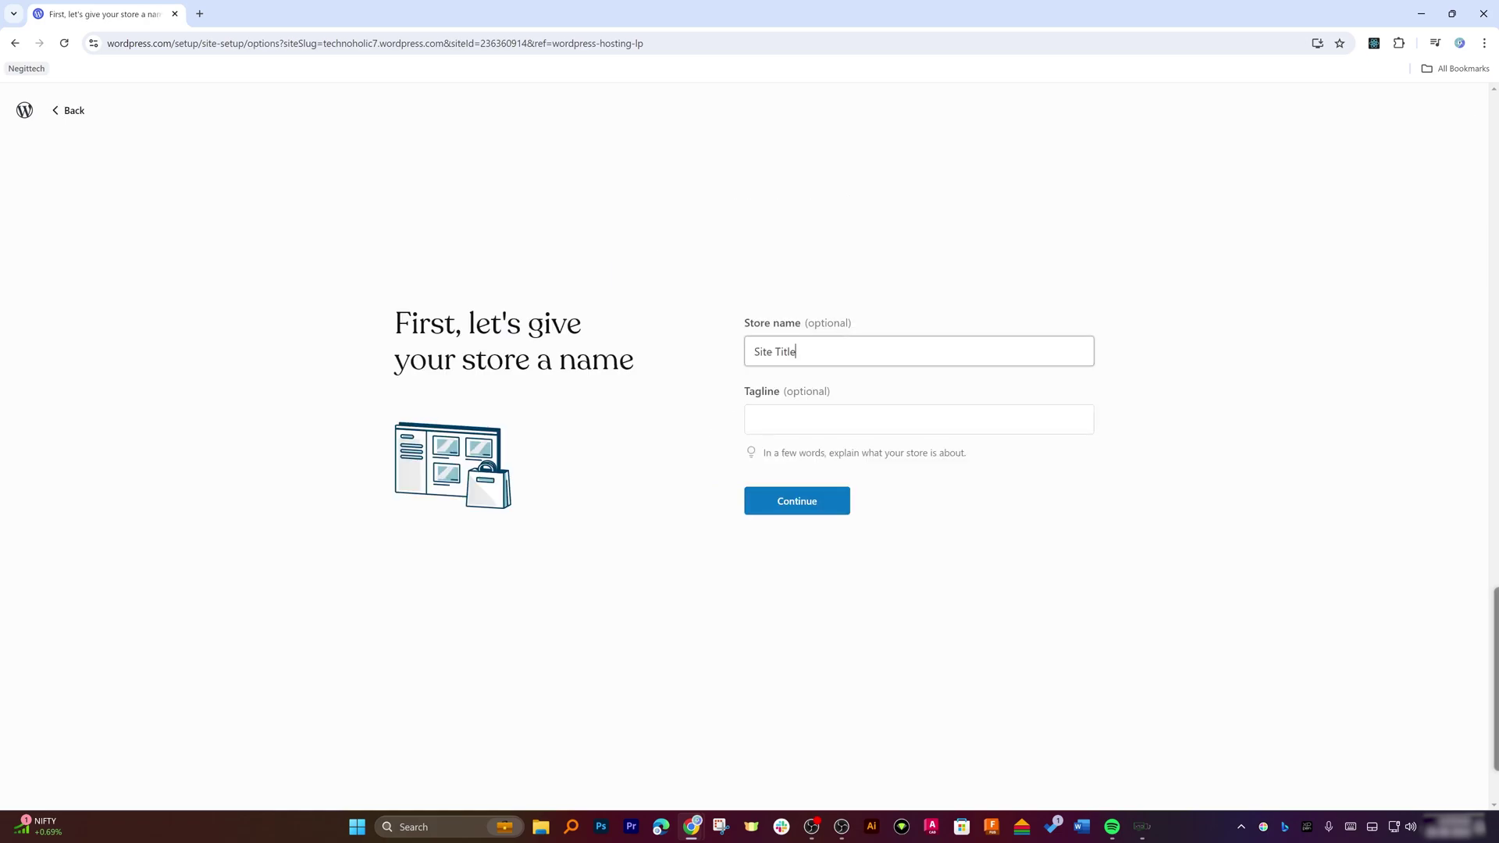
Name the store Technoholic, give it the tagline "Let Talk Tech" and continue.
text(Technoholic)
key(Tab)
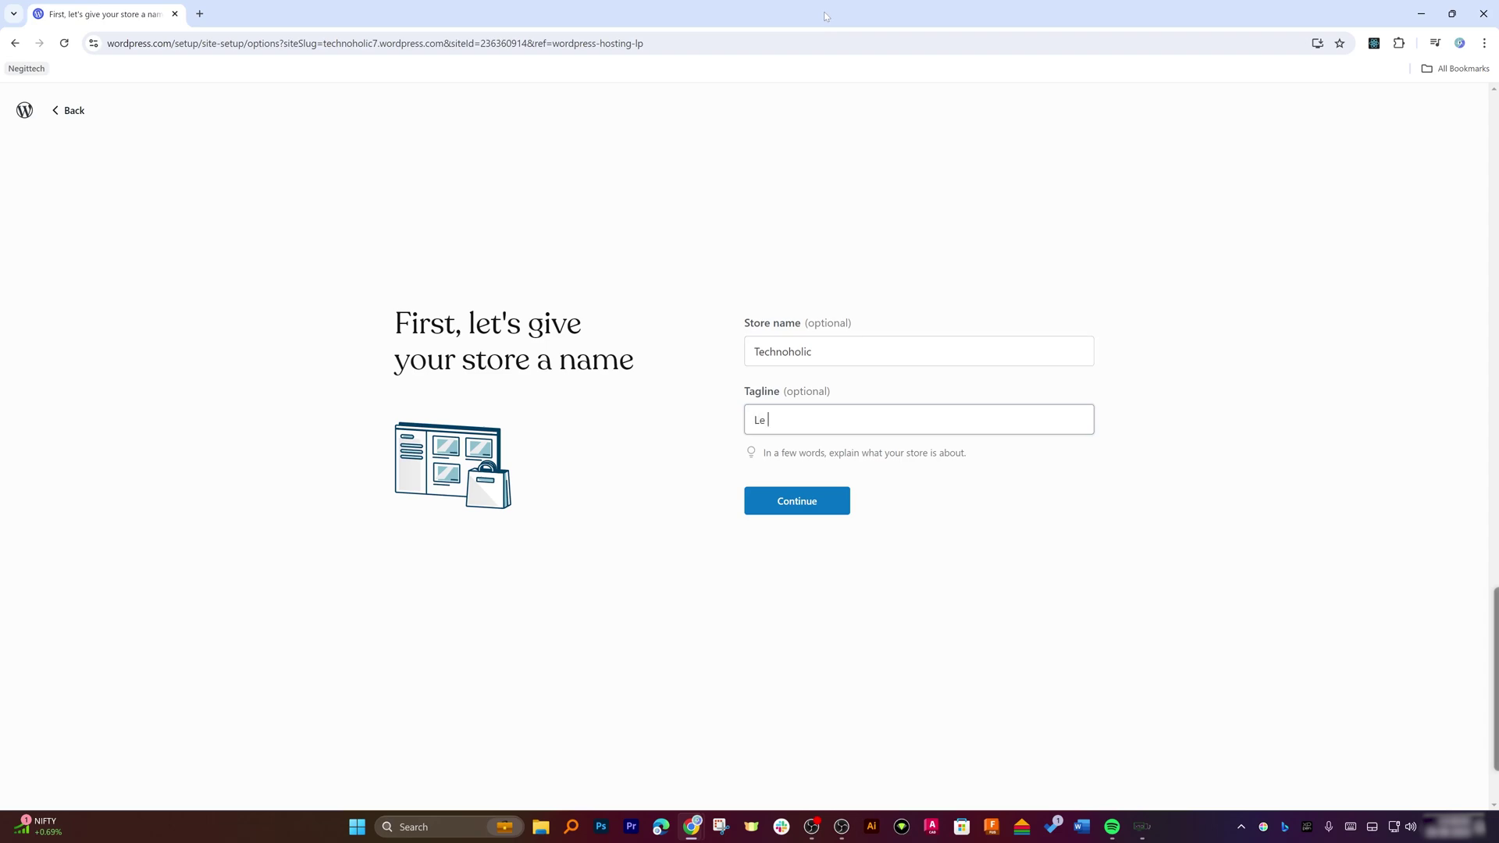
text(Let Talk Tech)
click(821, 505)
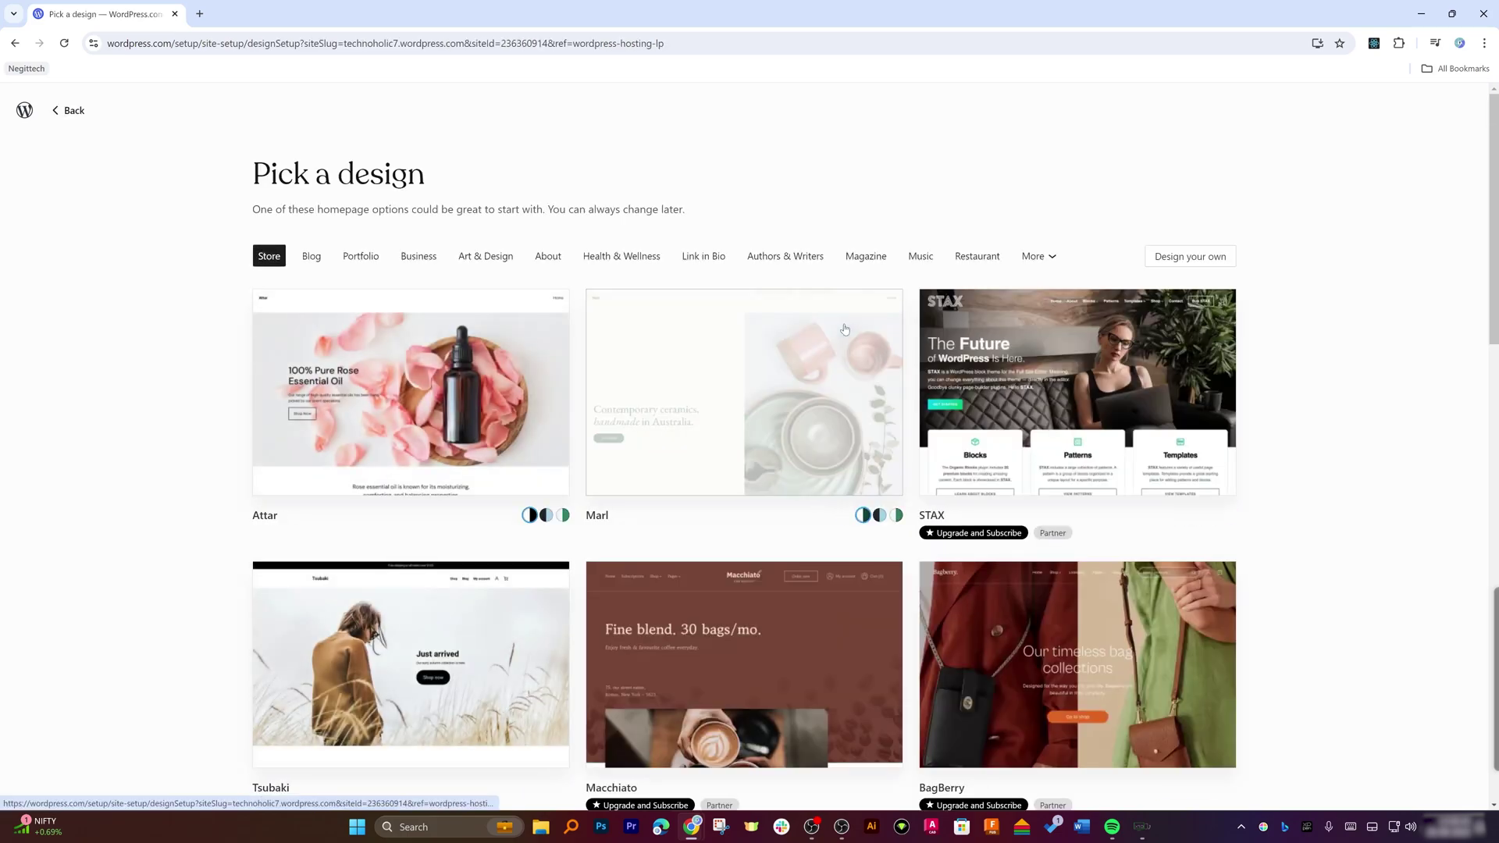
Look through the homepage designs in the Store category, from the free themes to the upgrade and partner ones.
scroll(783, 362, down, 3)
scroll(783, 363, down, 13)
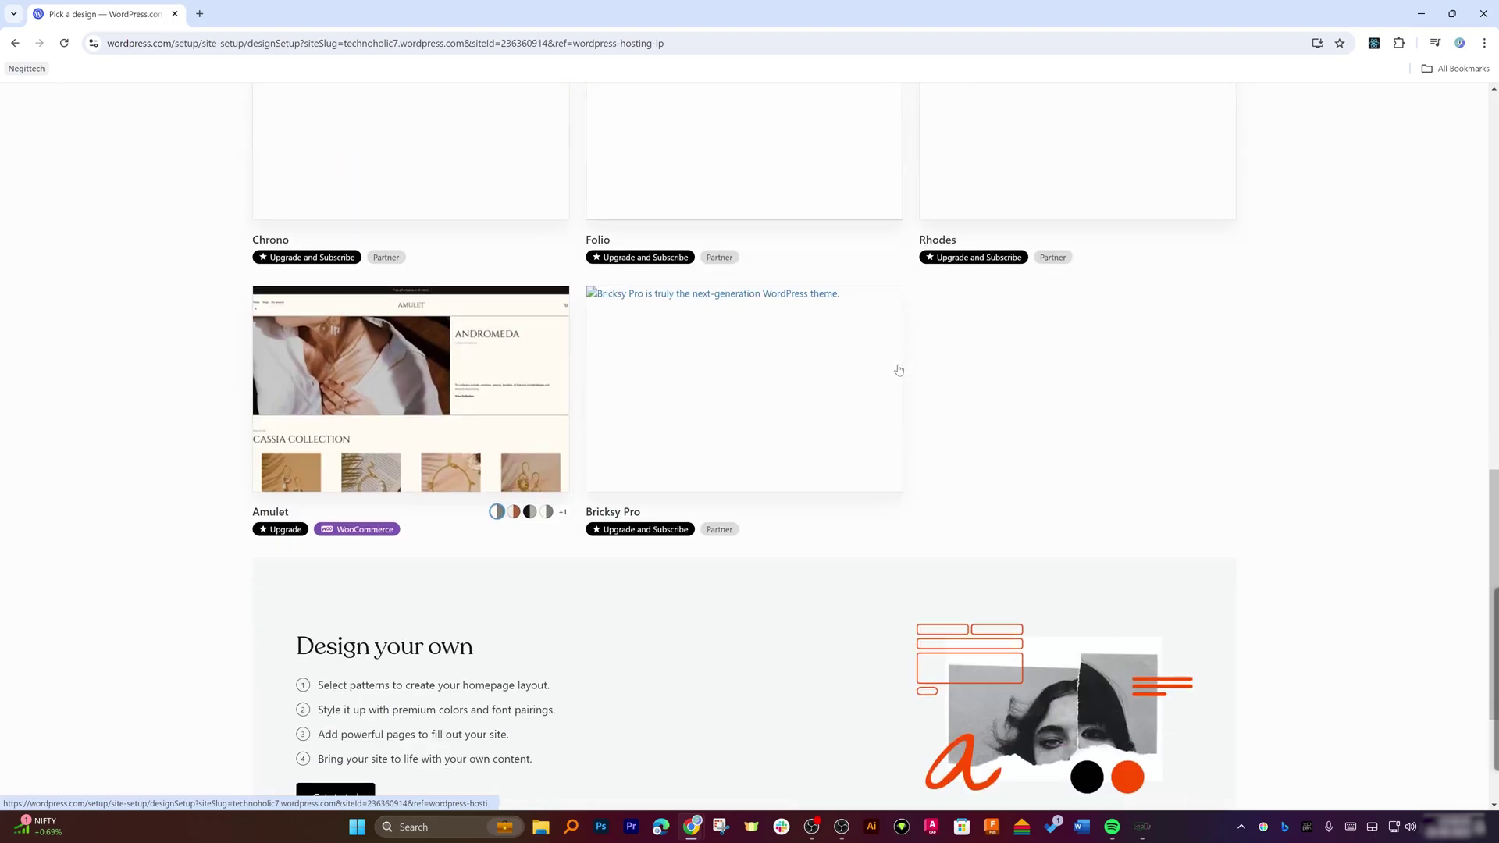
scroll(896, 369, up, 15)
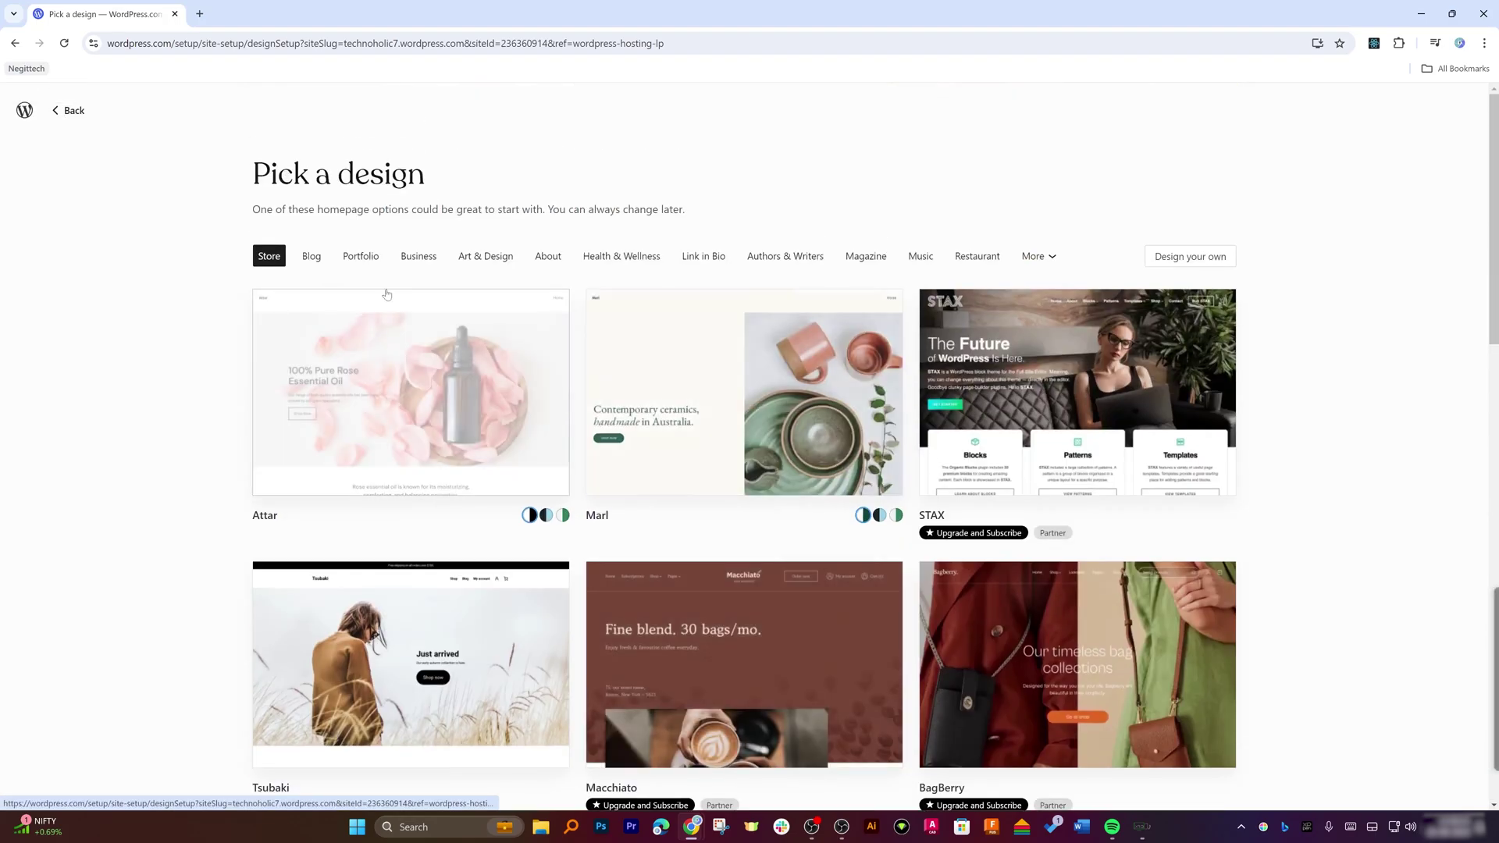
click(324, 258)
click(270, 257)
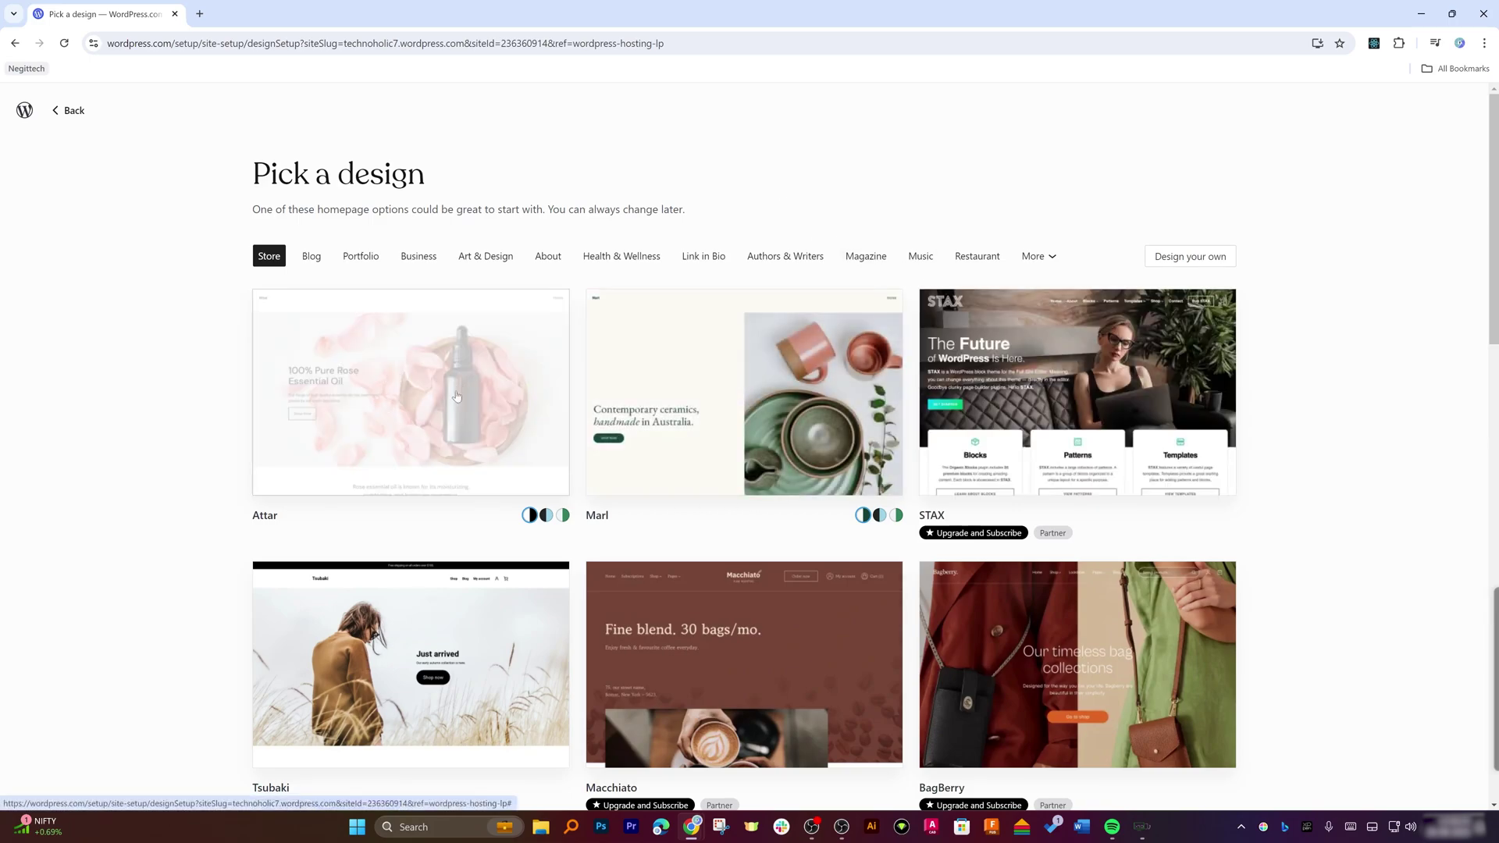
scroll(499, 390, down, 2)
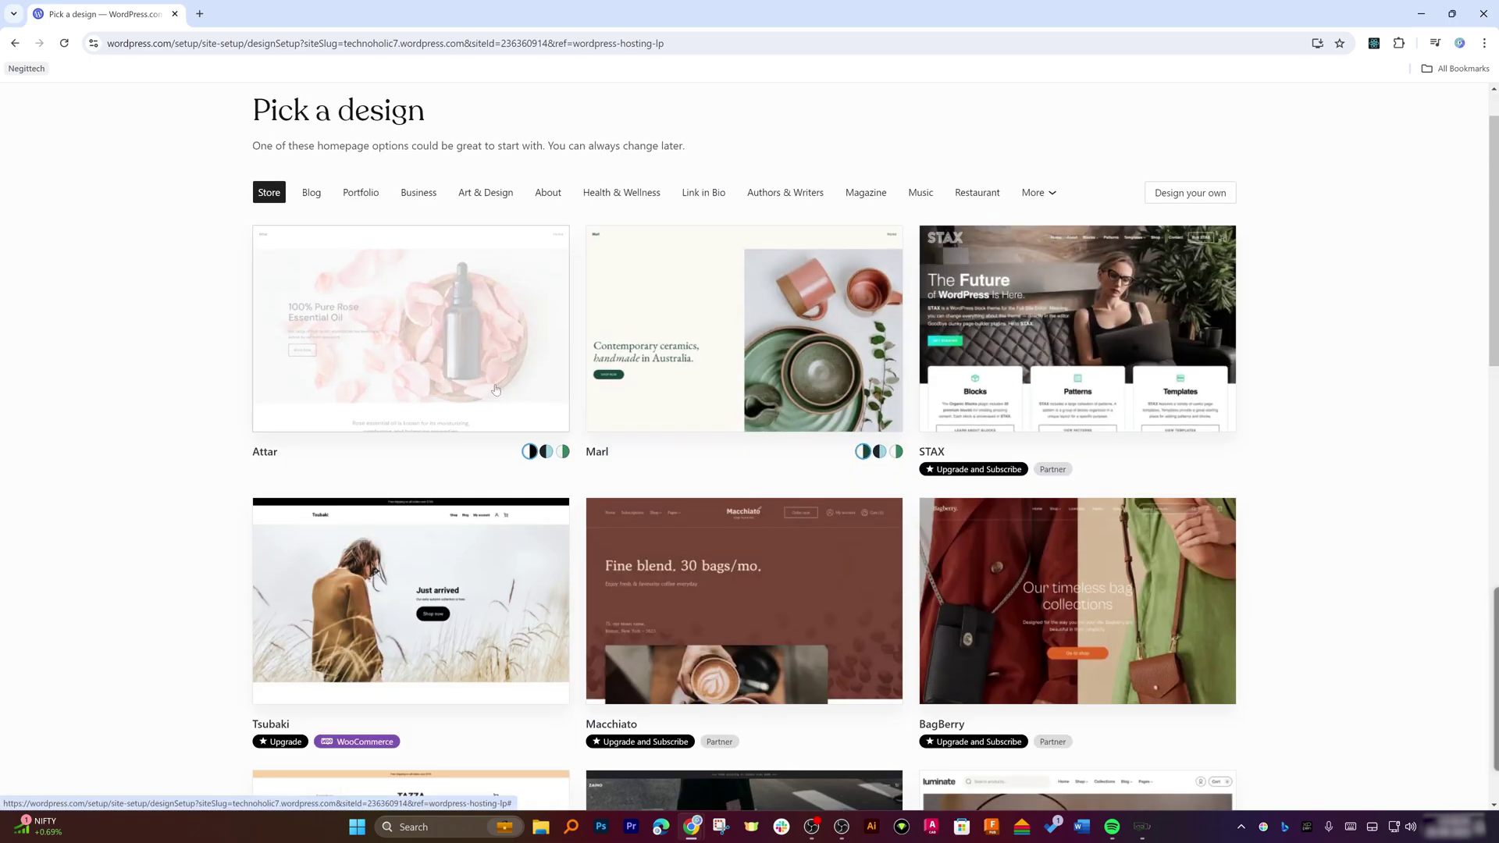
scroll(468, 328, up, 2)
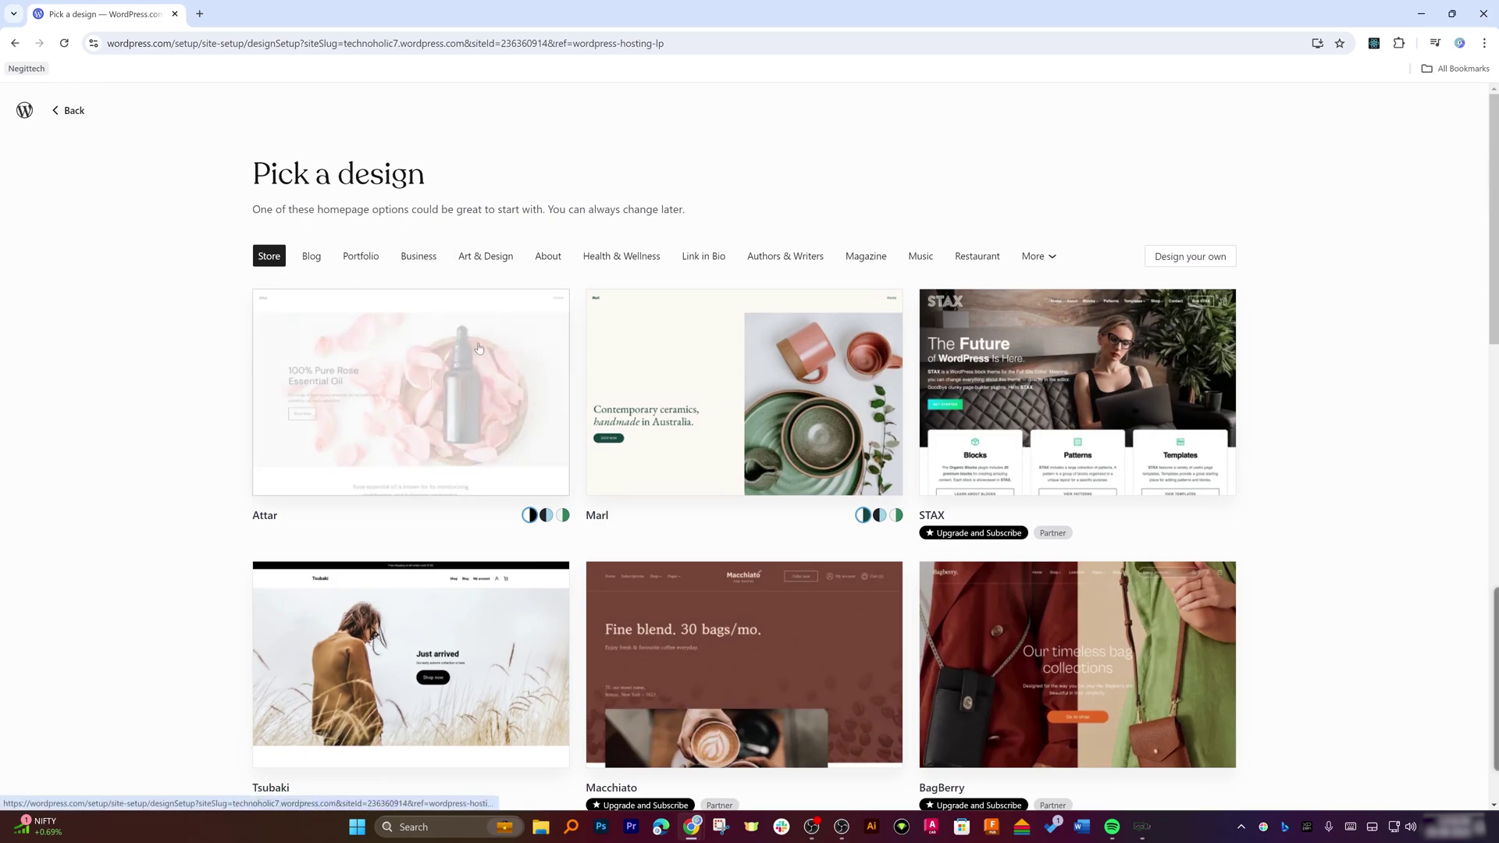
scroll(891, 373, down, 3)
scroll(891, 372, down, 3)
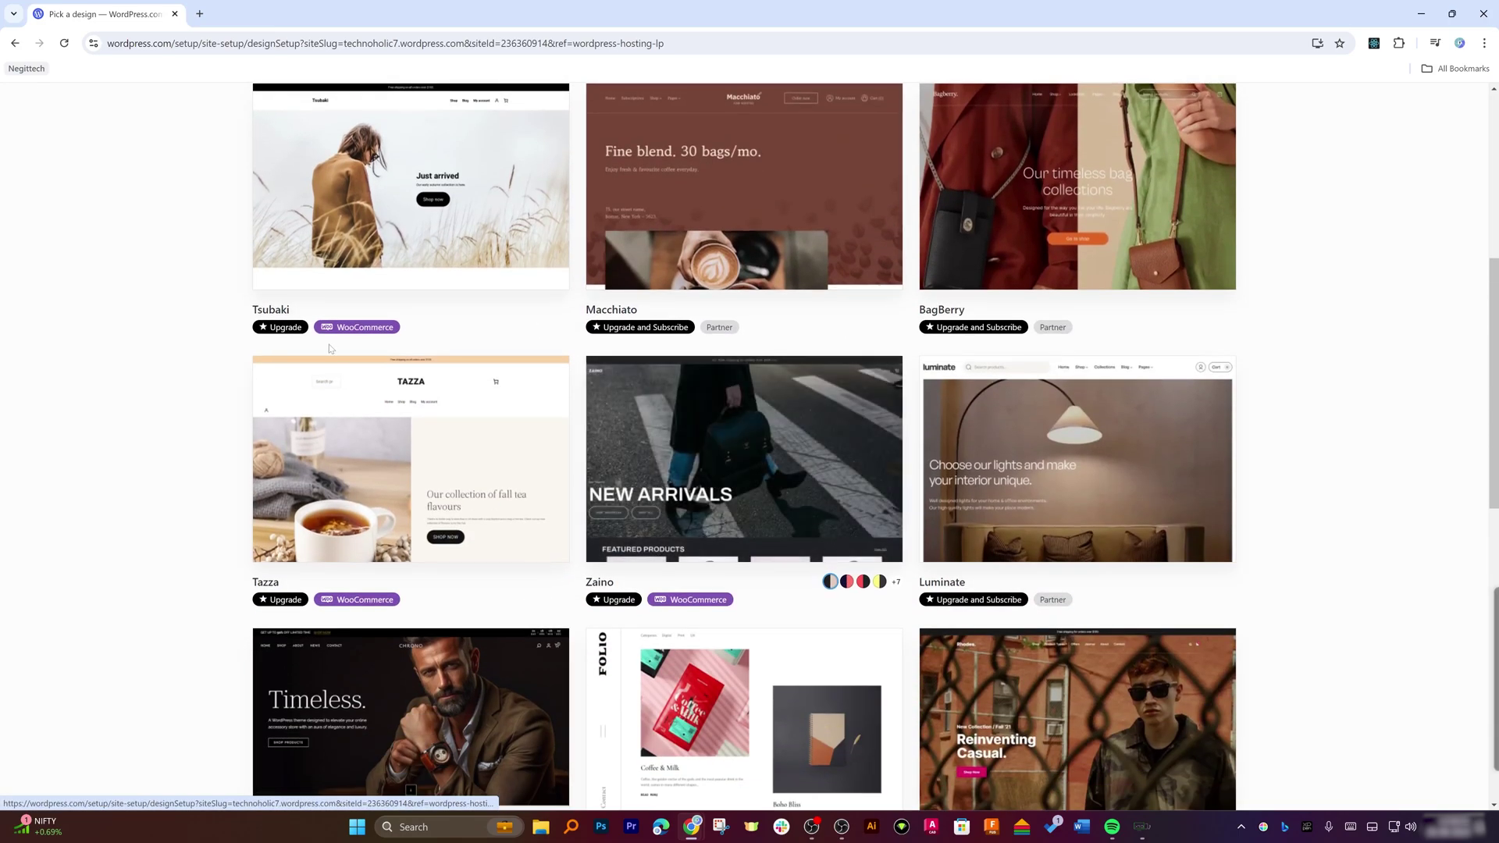
scroll(374, 395, down, 3)
scroll(374, 395, down, 7)
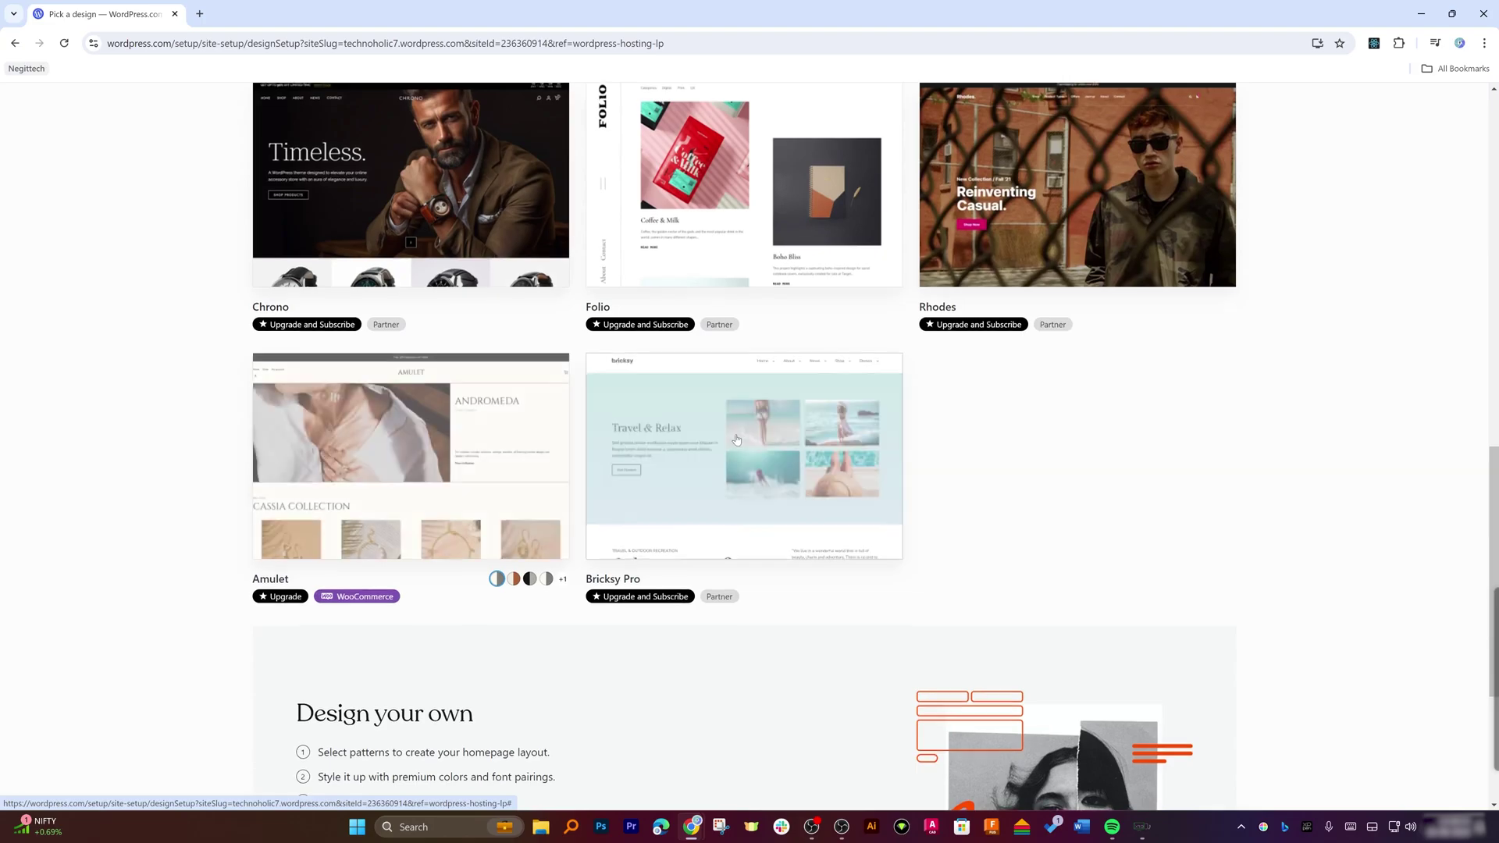
scroll(745, 446, up, 20)
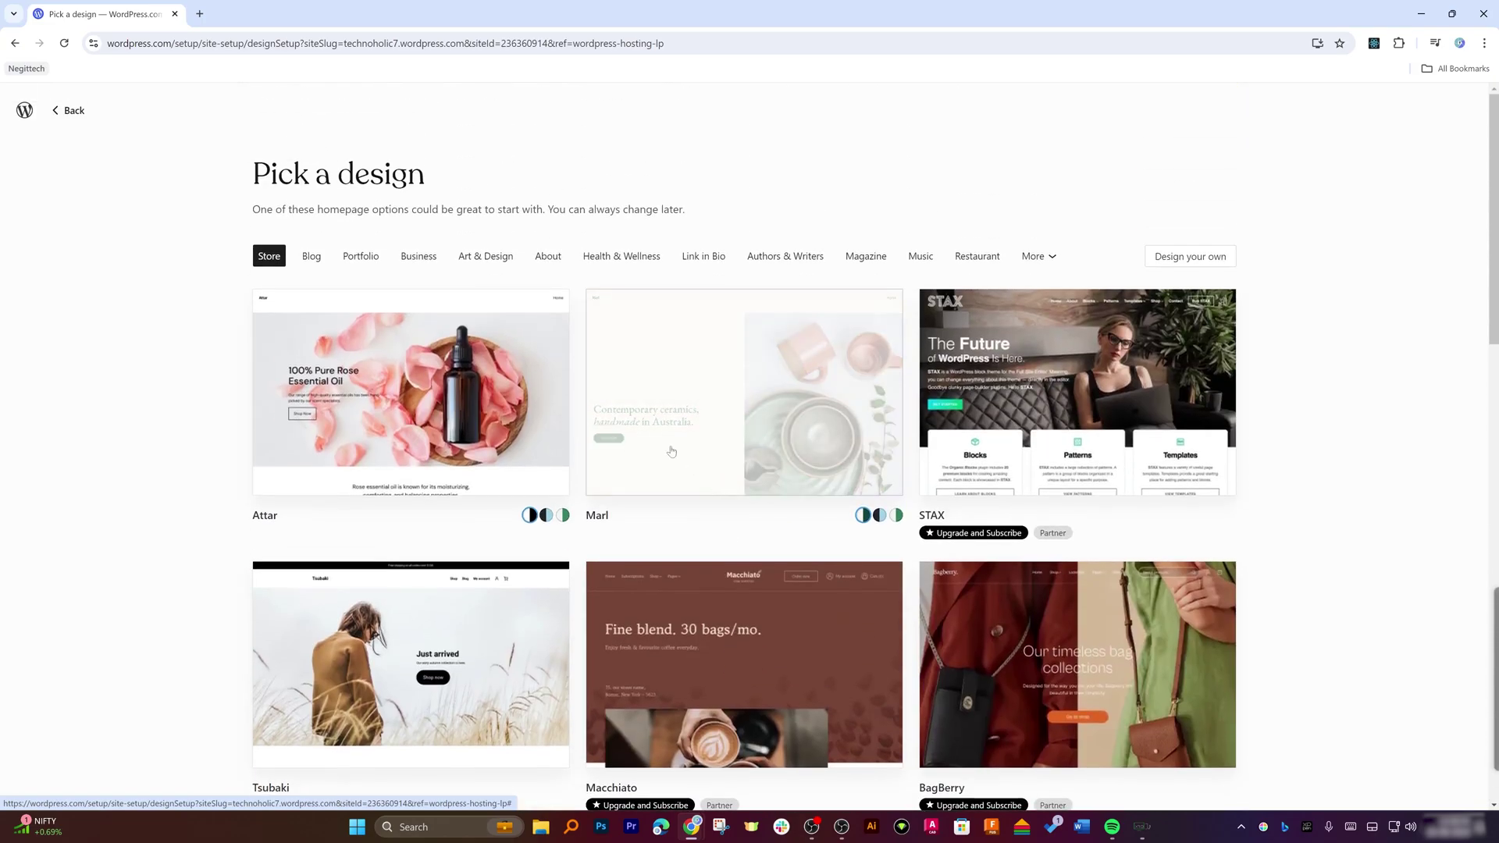
Compare the Blog, Portfolio, Business, Art & Design and About designs, return to Store and check the additional categories.
click(320, 258)
click(360, 258)
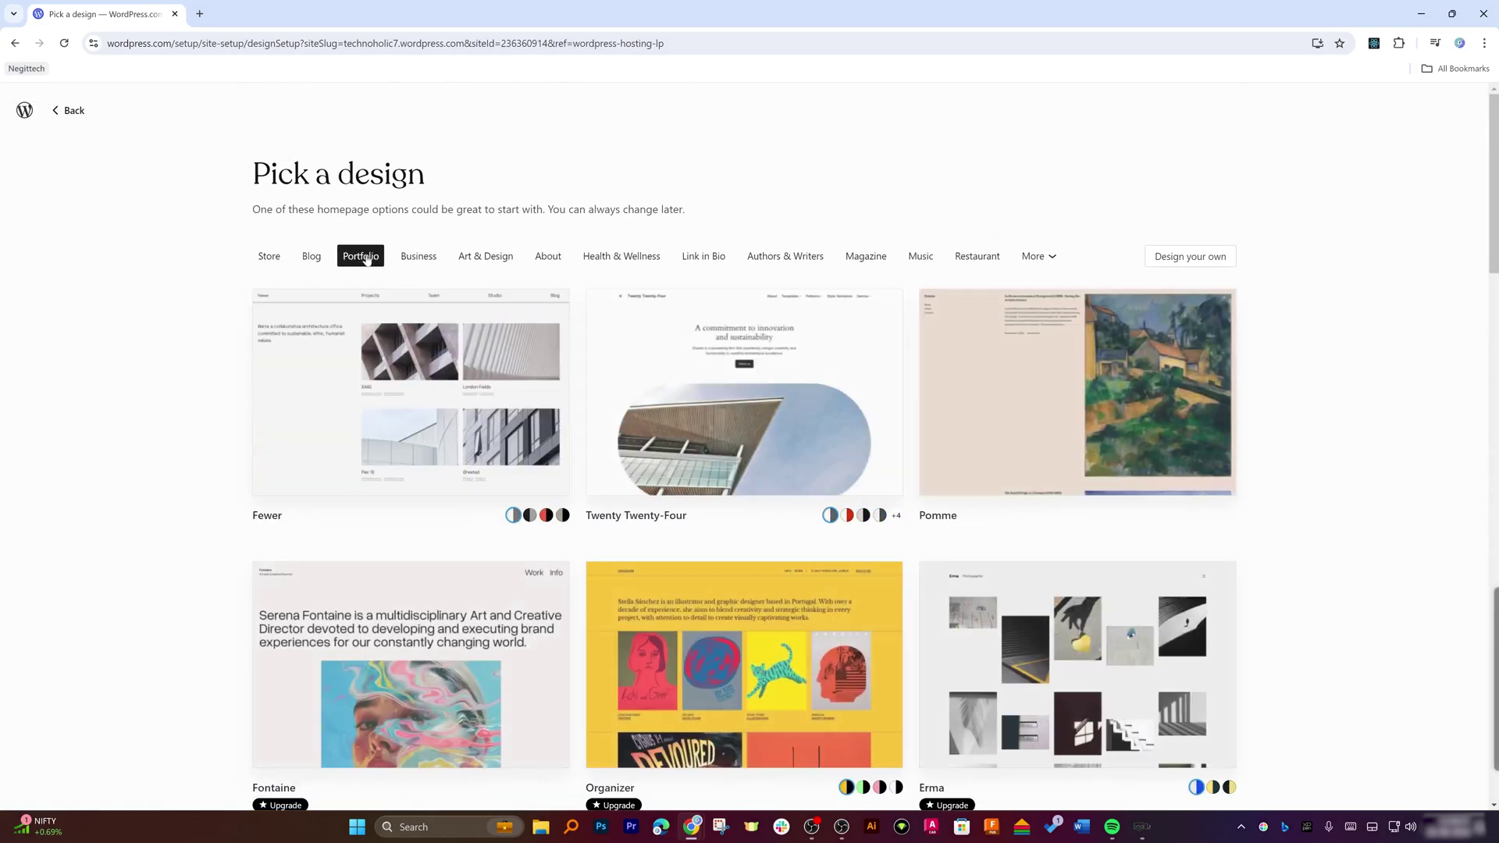
click(418, 257)
click(477, 261)
click(548, 258)
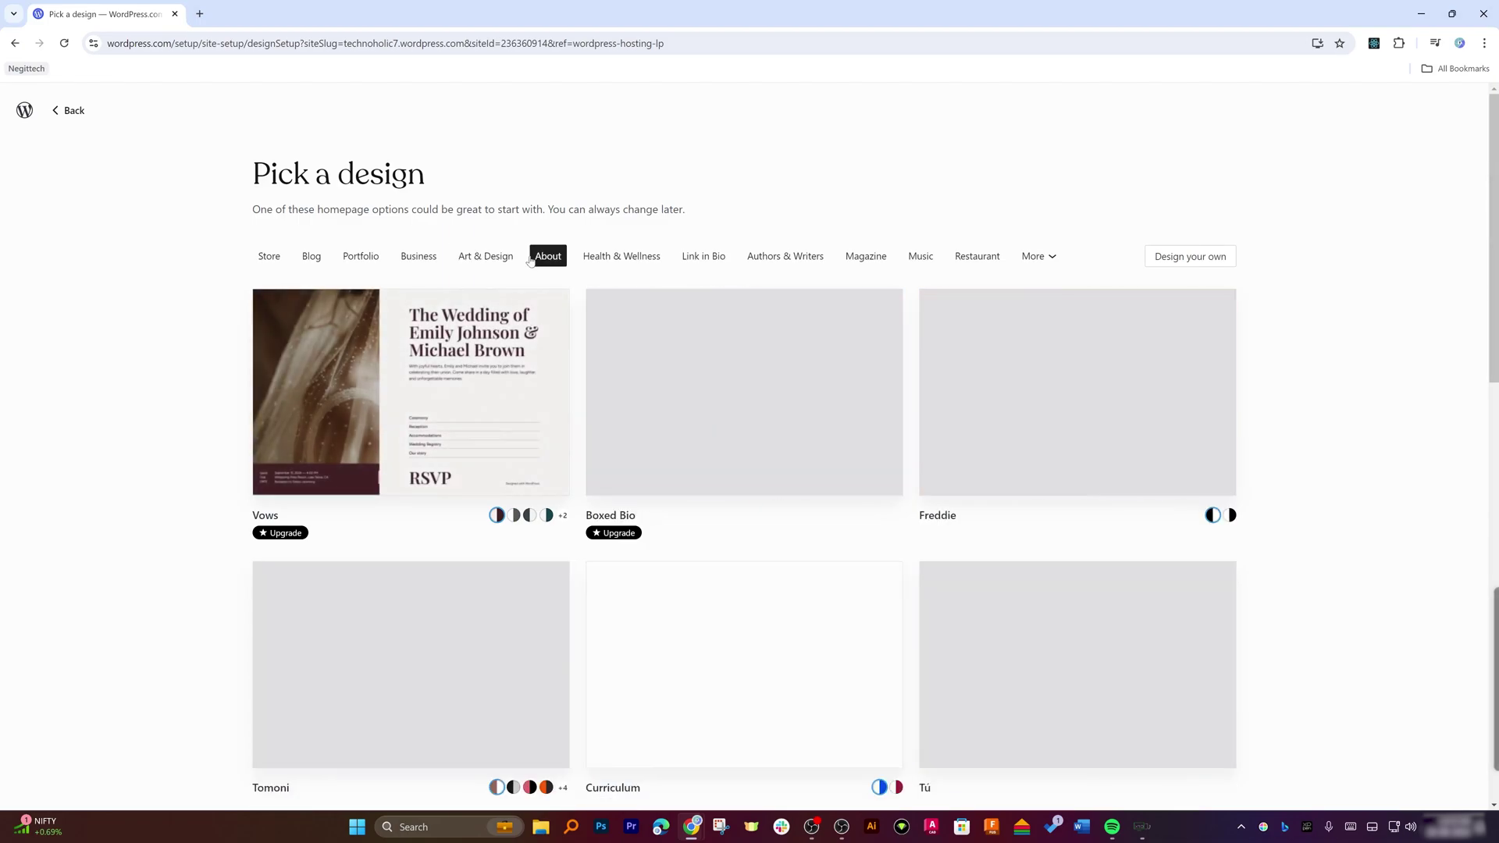
click(269, 258)
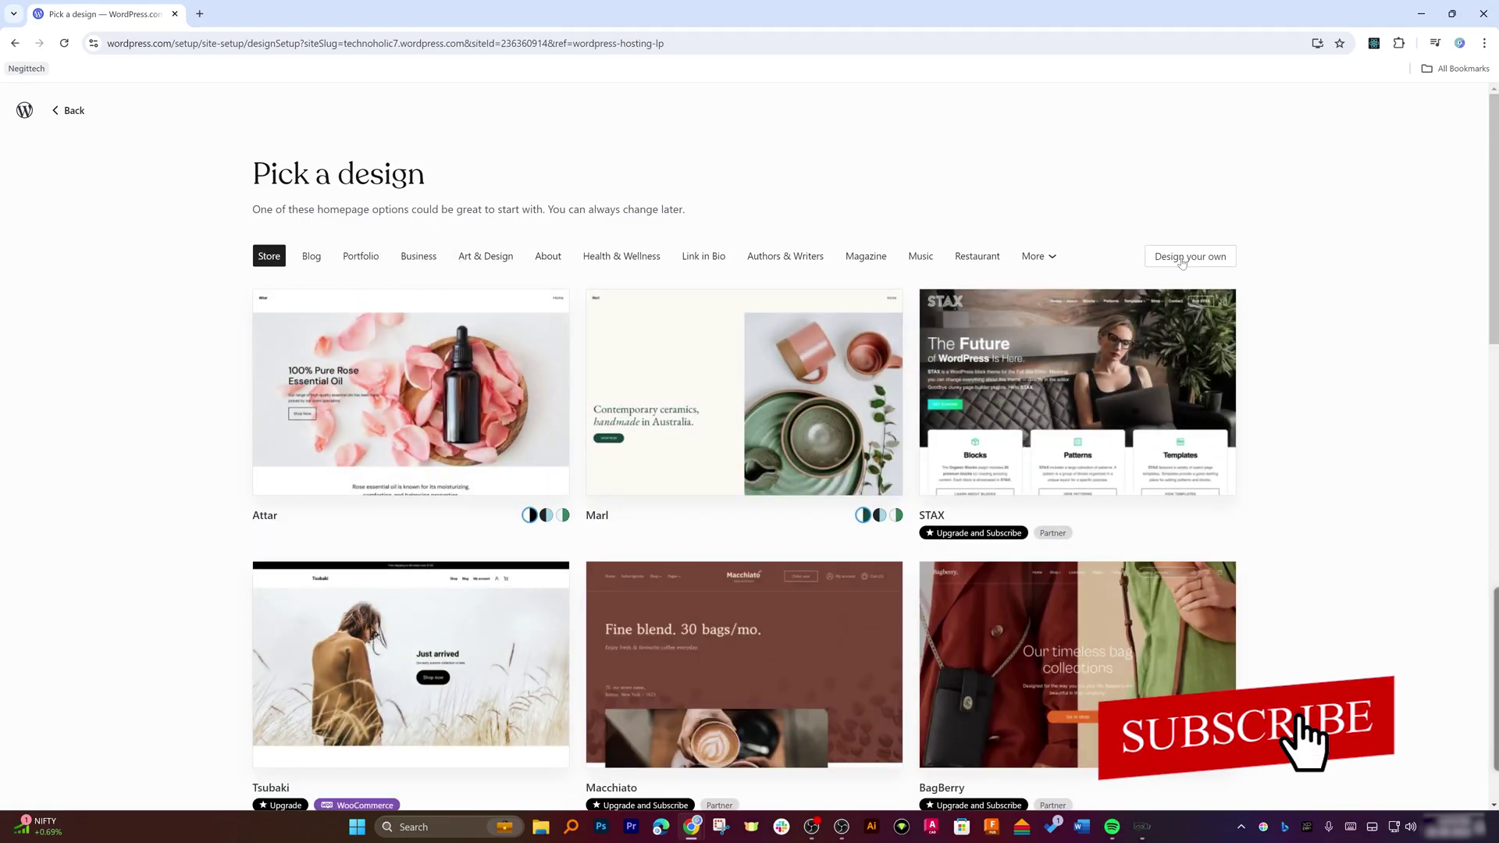
click(1051, 257)
click(1053, 258)
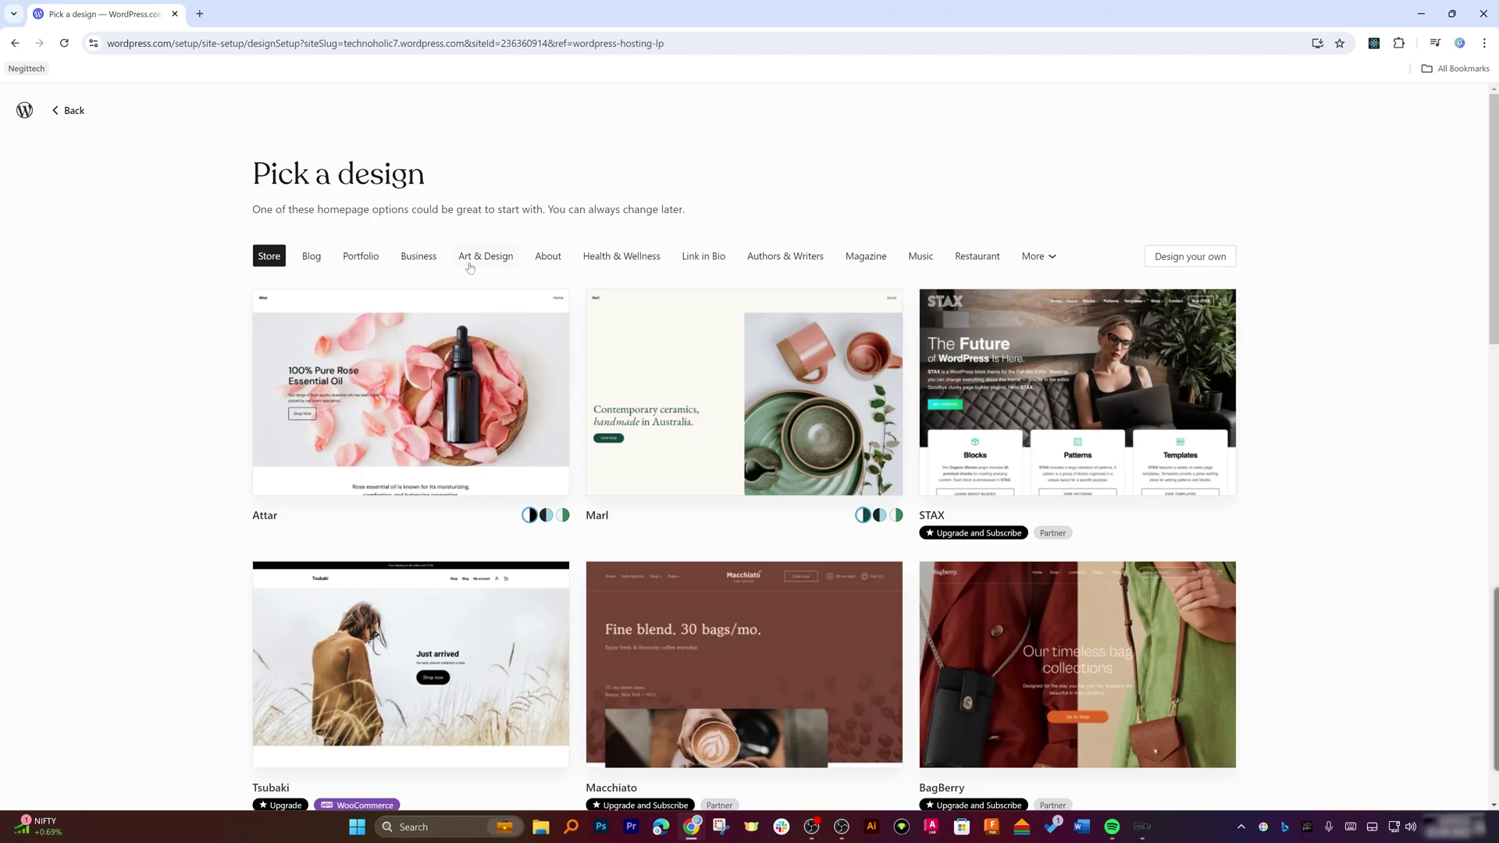
Examine the Portfolio designs more closely, followed by the Business, Art & Design, About and Restaurant designs.
click(355, 259)
scroll(497, 420, down, 5)
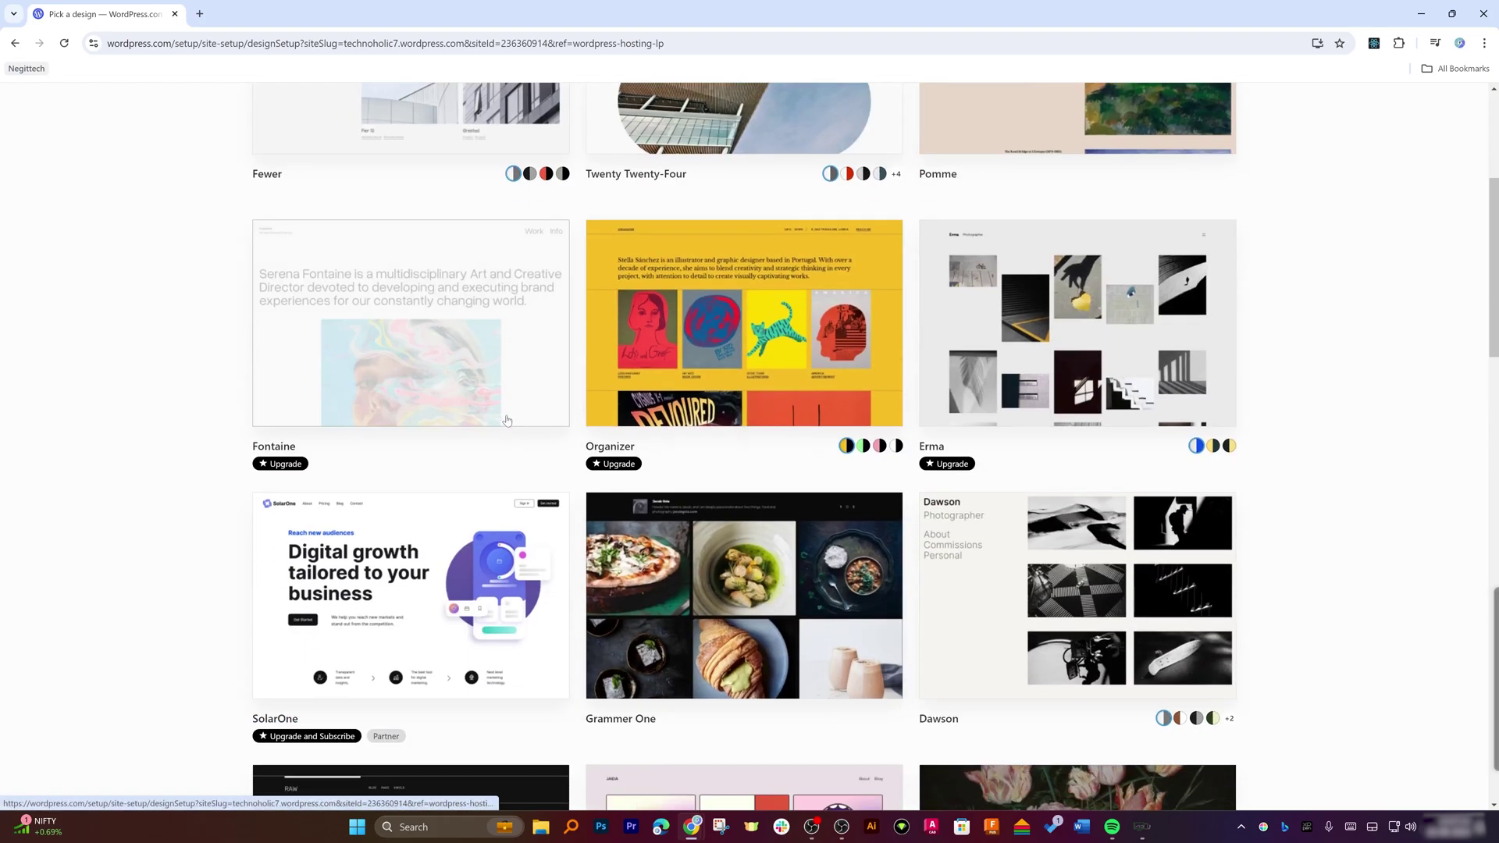
scroll(468, 351, up, 5)
click(436, 258)
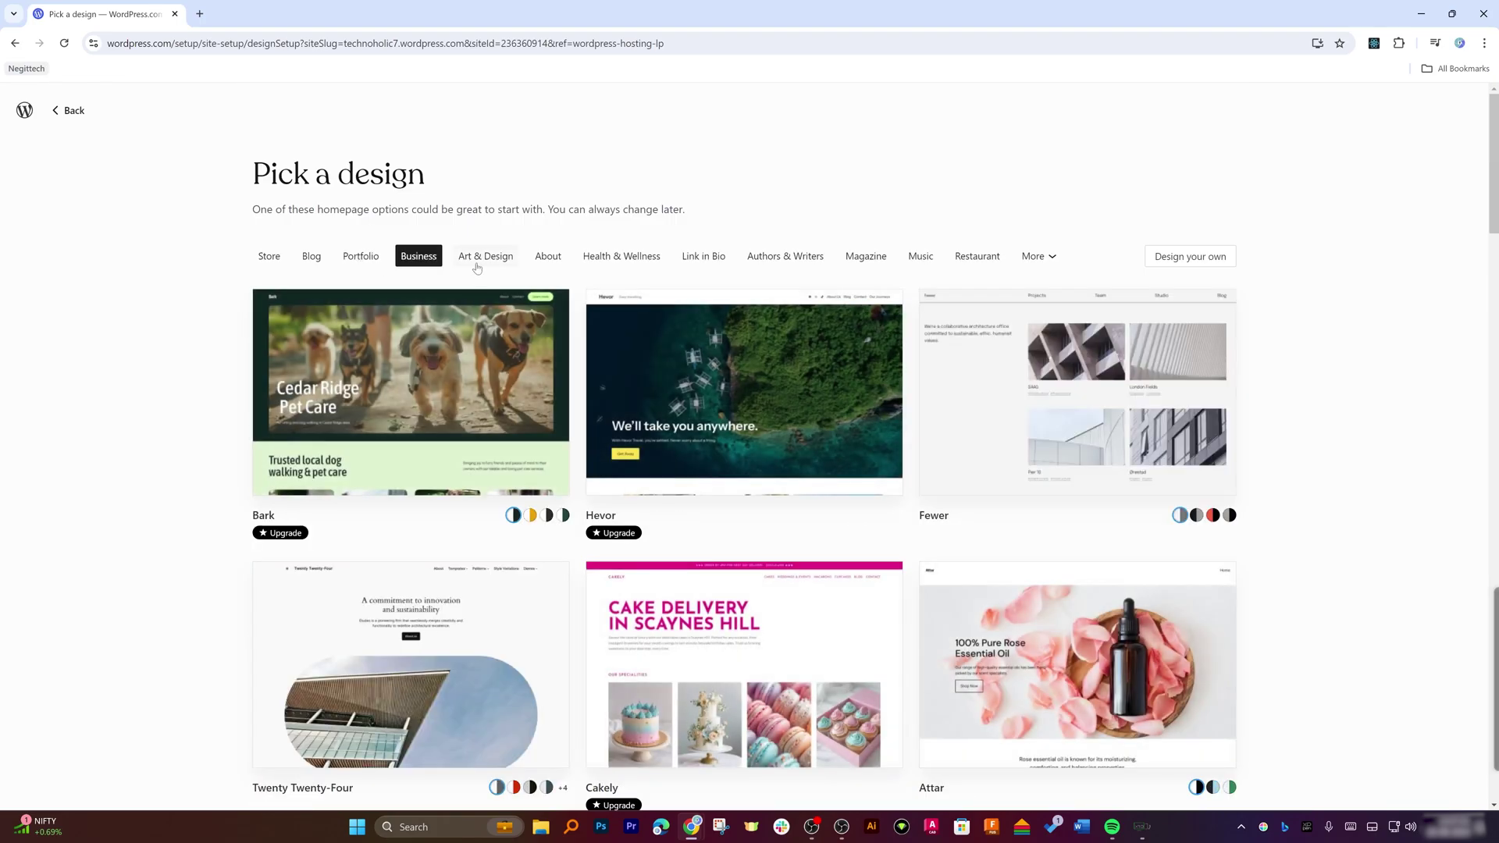
click(477, 261)
click(545, 261)
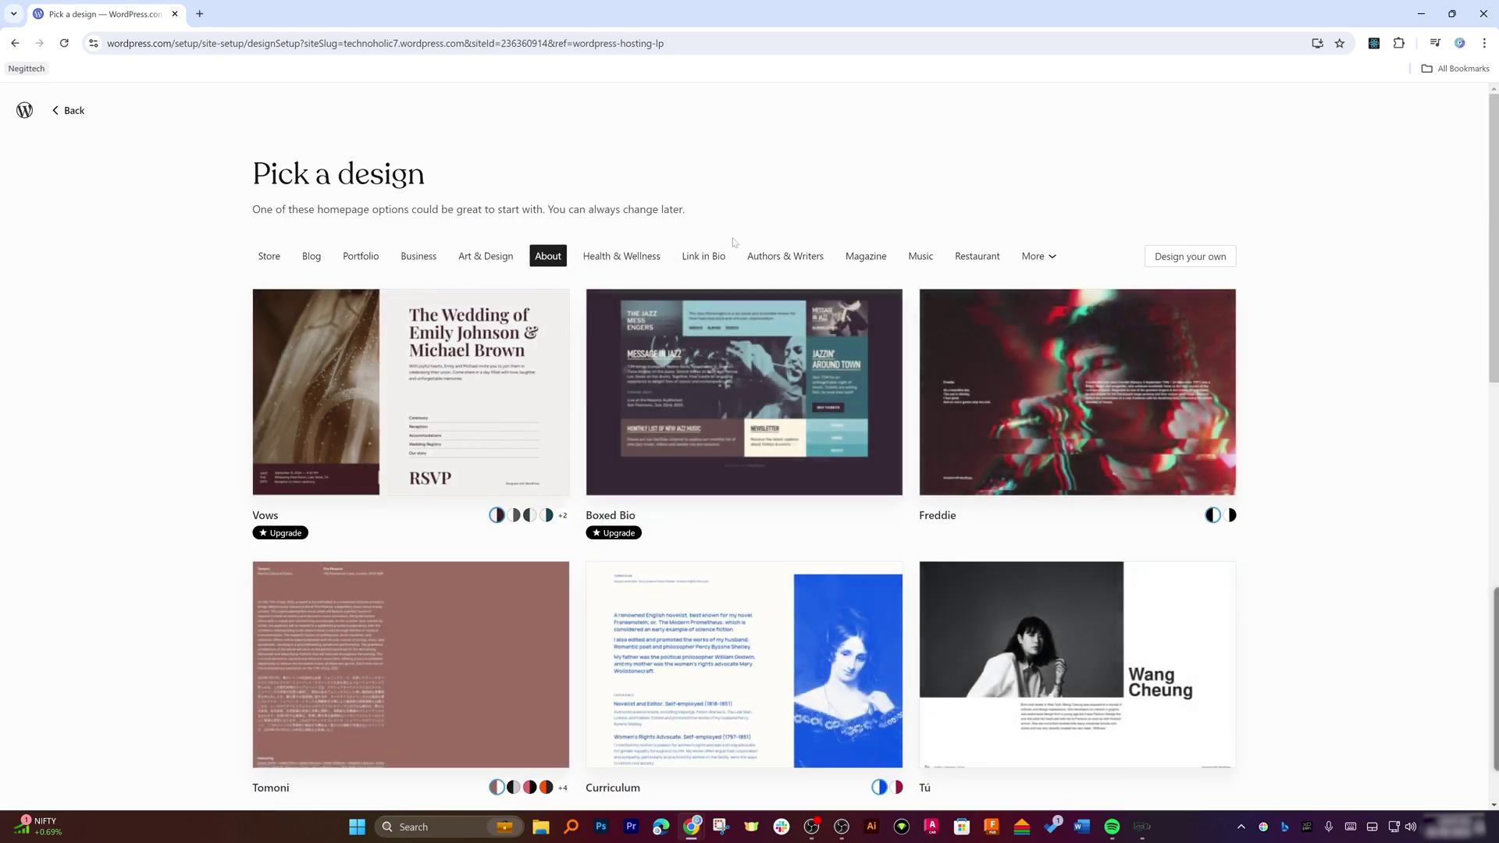
click(977, 257)
scroll(590, 297, down, 5)
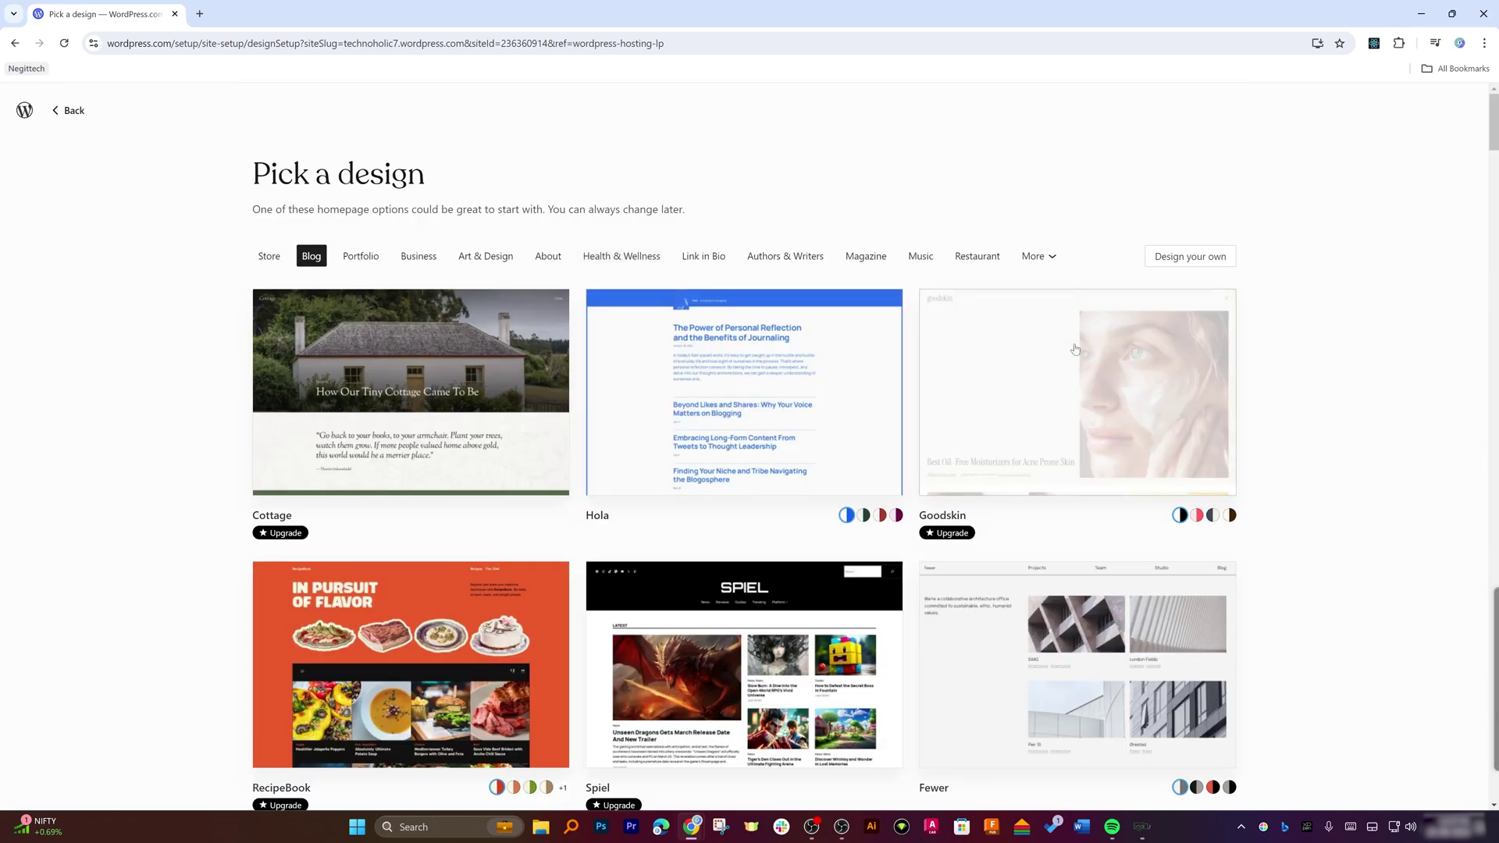
Choose to design your own homepage and shuffle the header through several alternative patterns.
click(1208, 260)
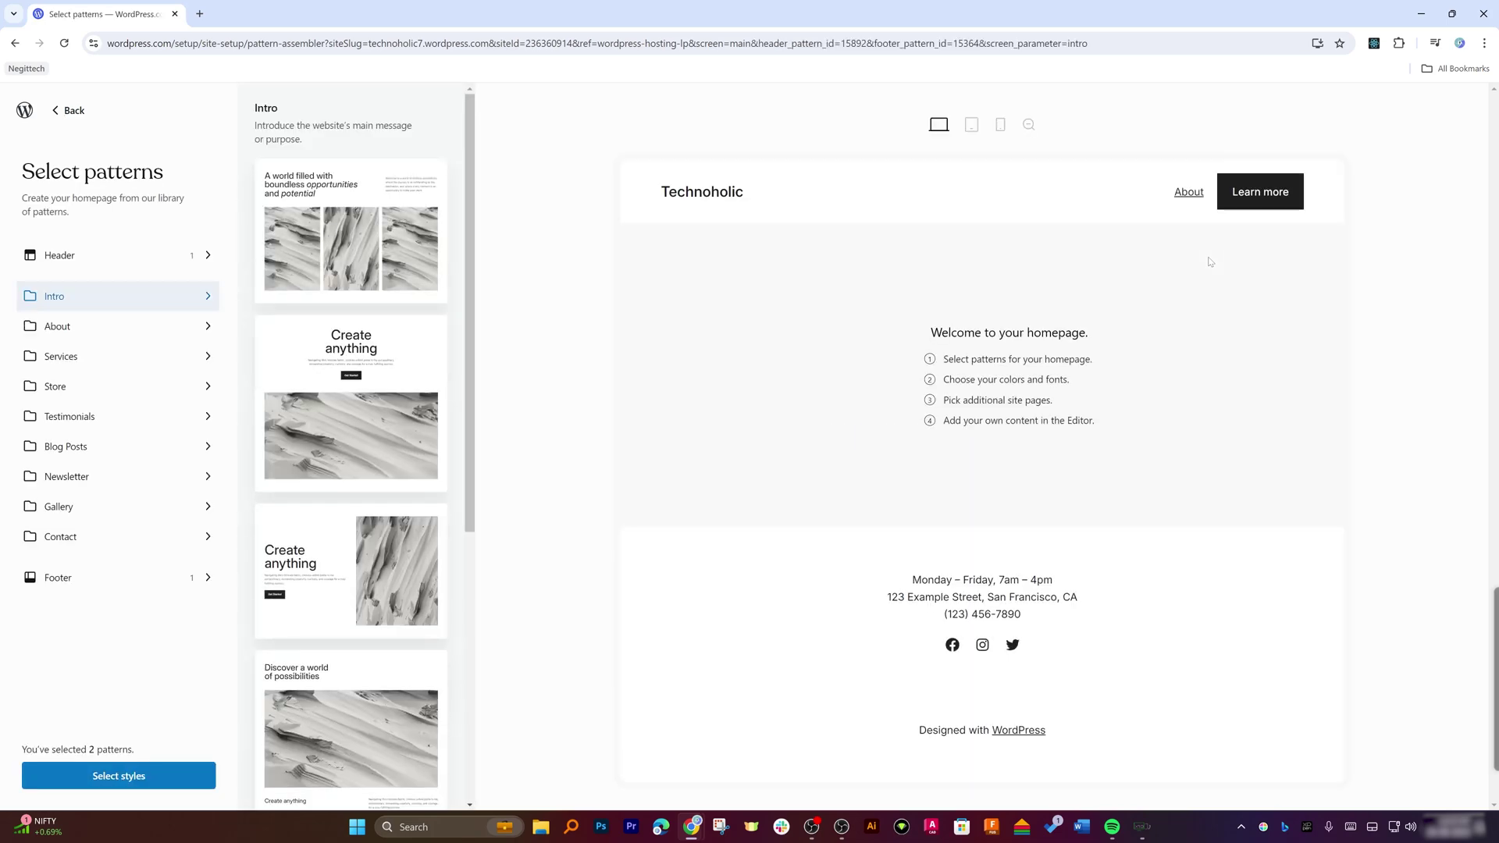
mouse_move(766, 209)
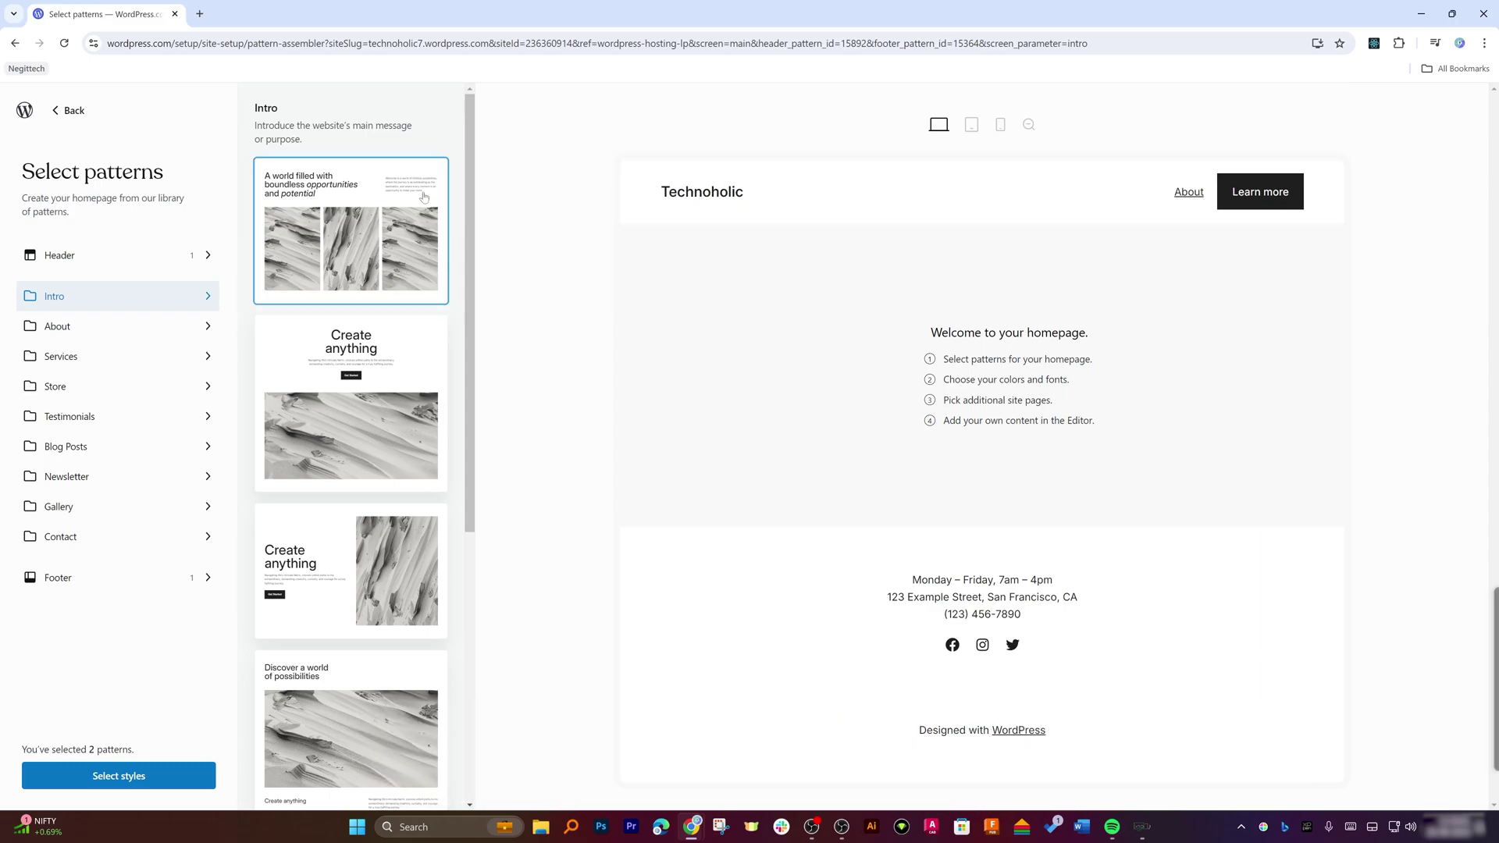
mouse_move(670, 195)
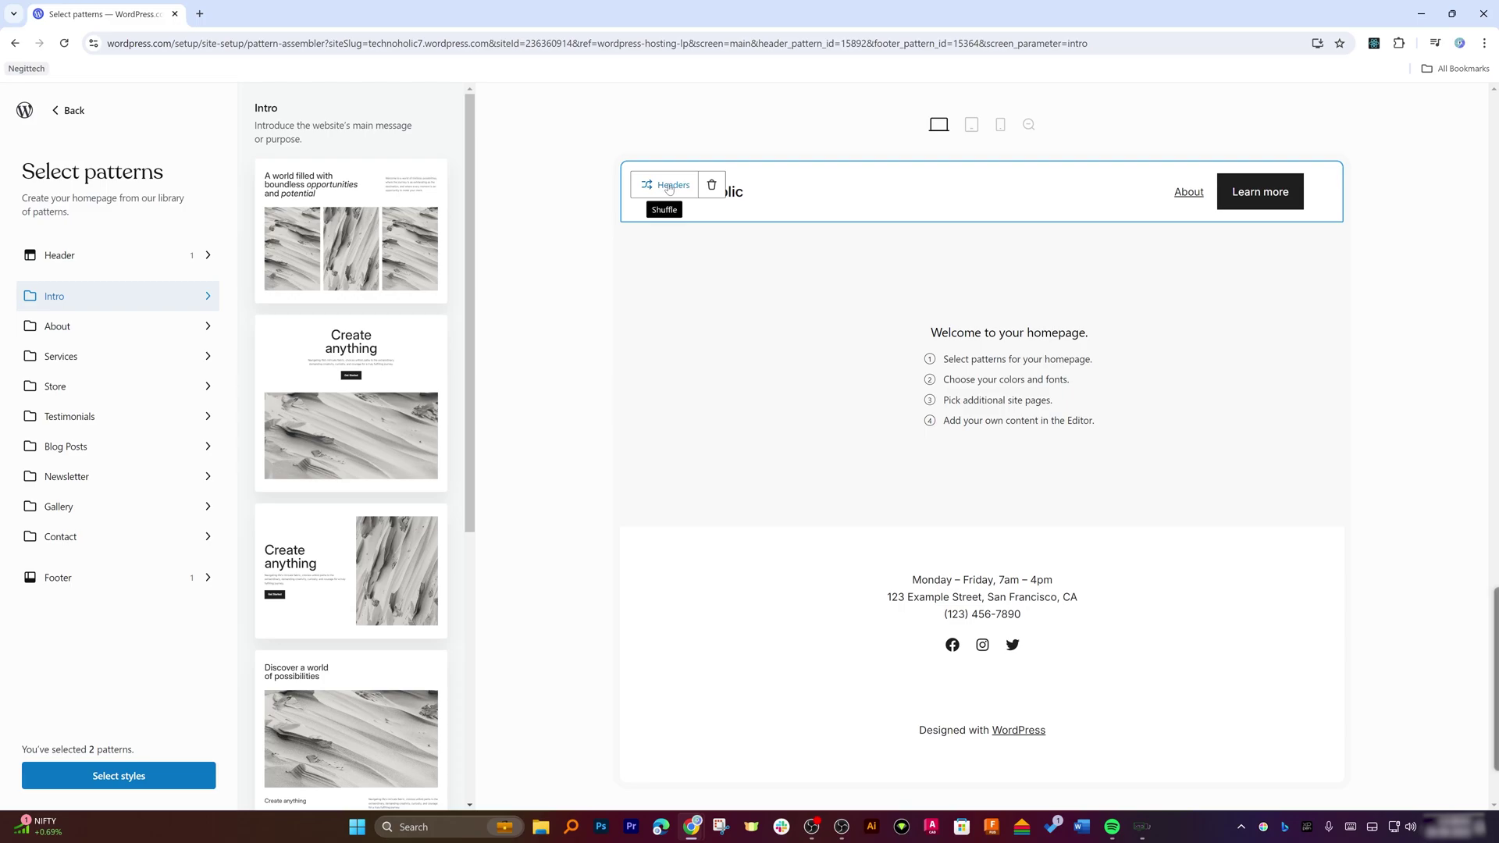
click(669, 186)
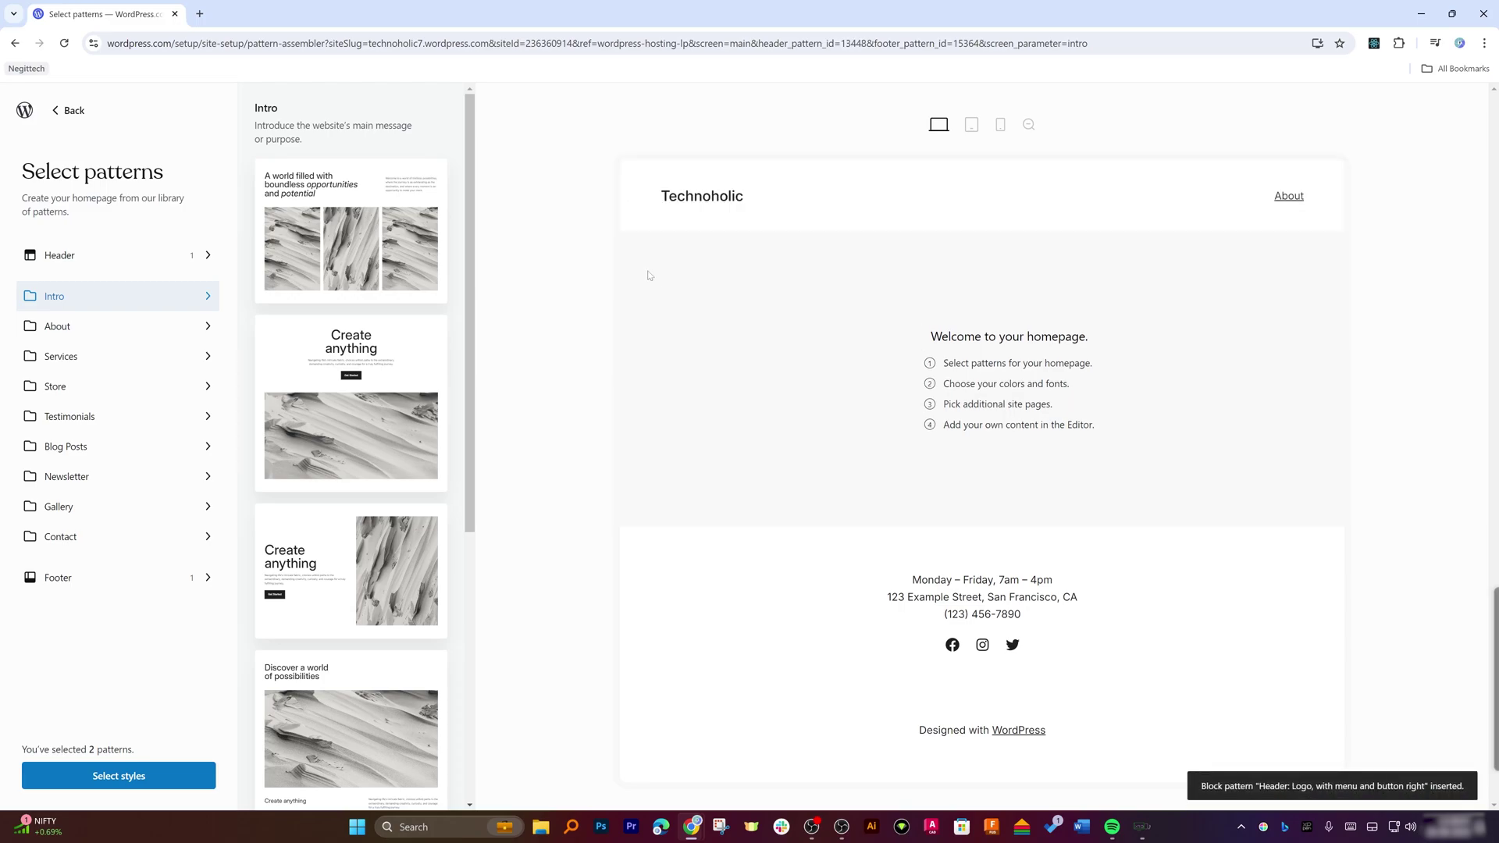
click(664, 186)
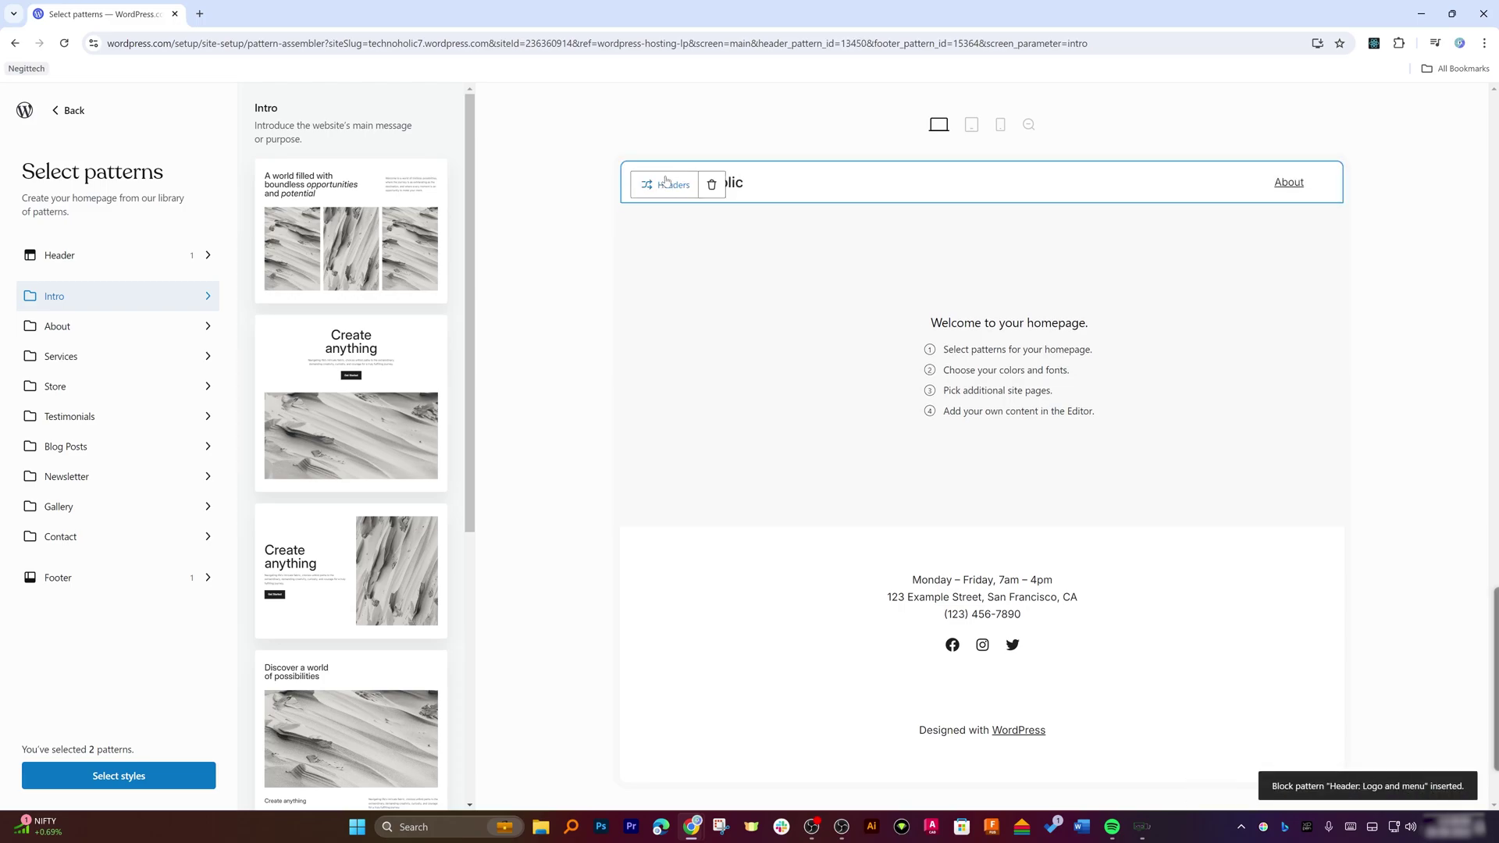
click(664, 186)
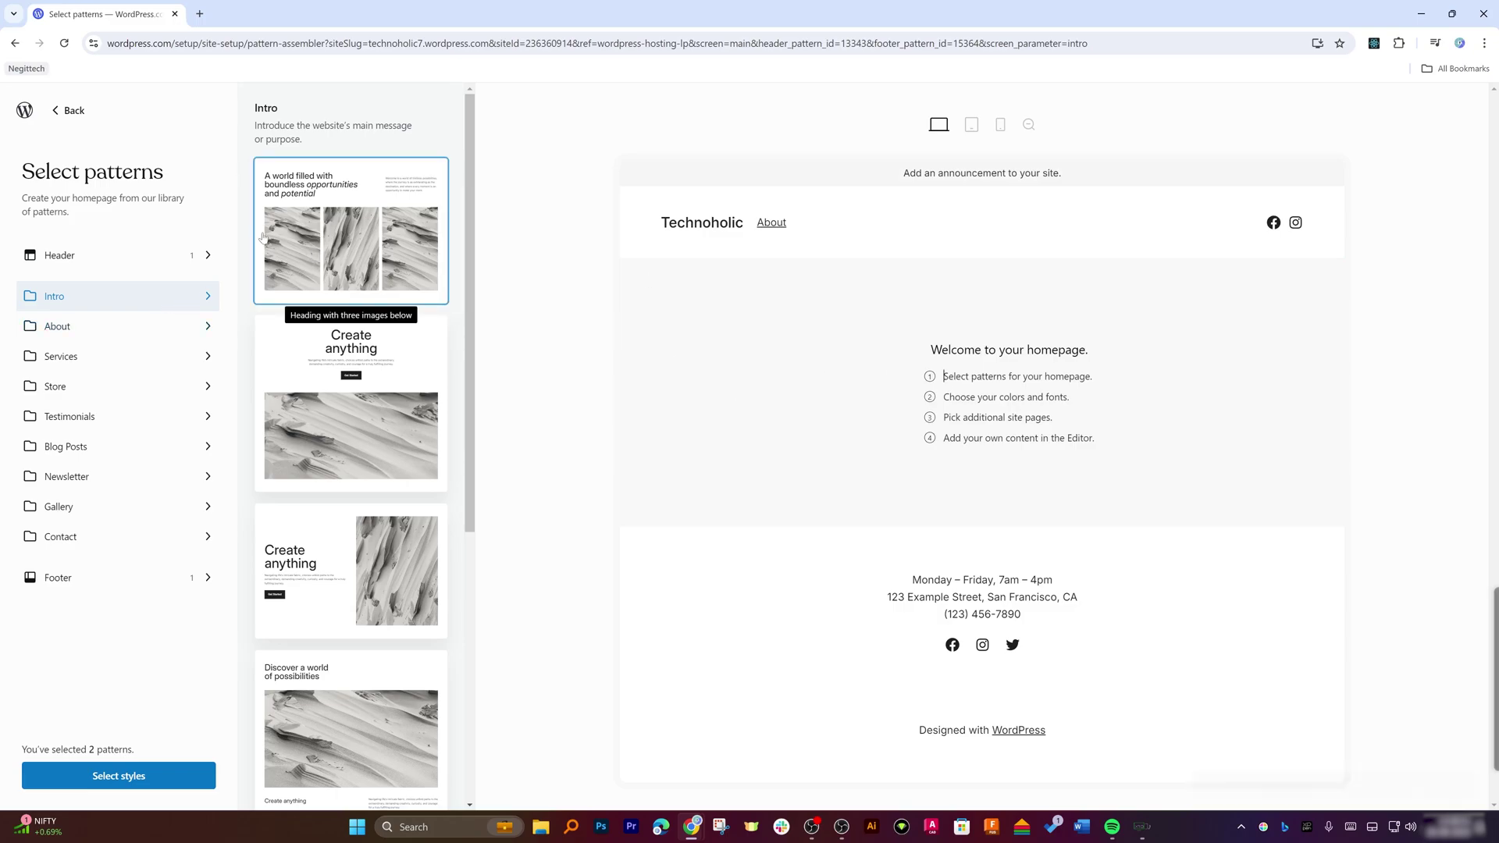
Apply the header pattern with logo, menu and about button right, and add the "Heading with three images below" Intro pattern.
click(162, 258)
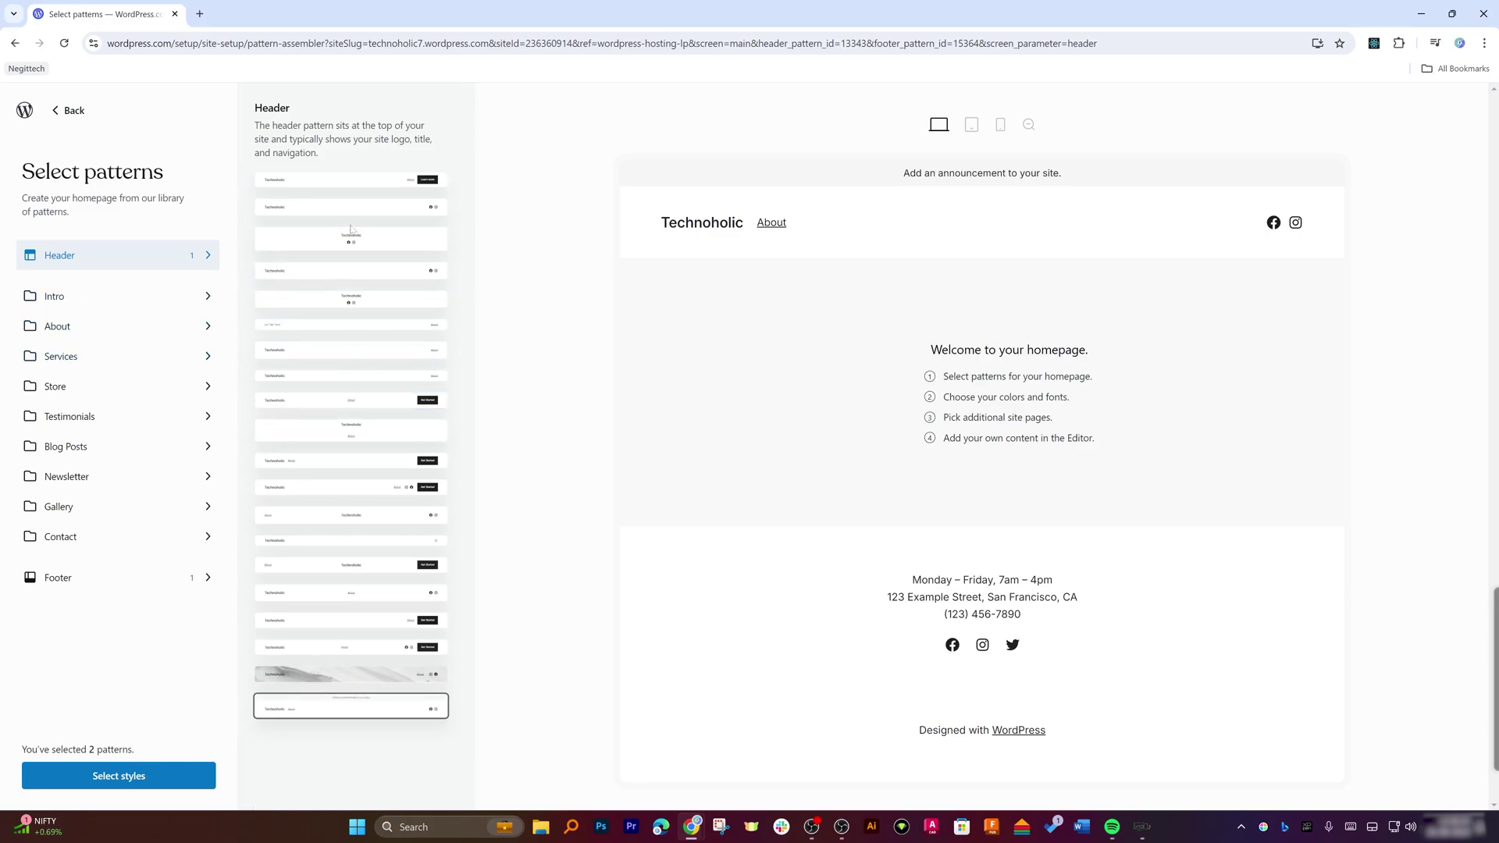
click(384, 182)
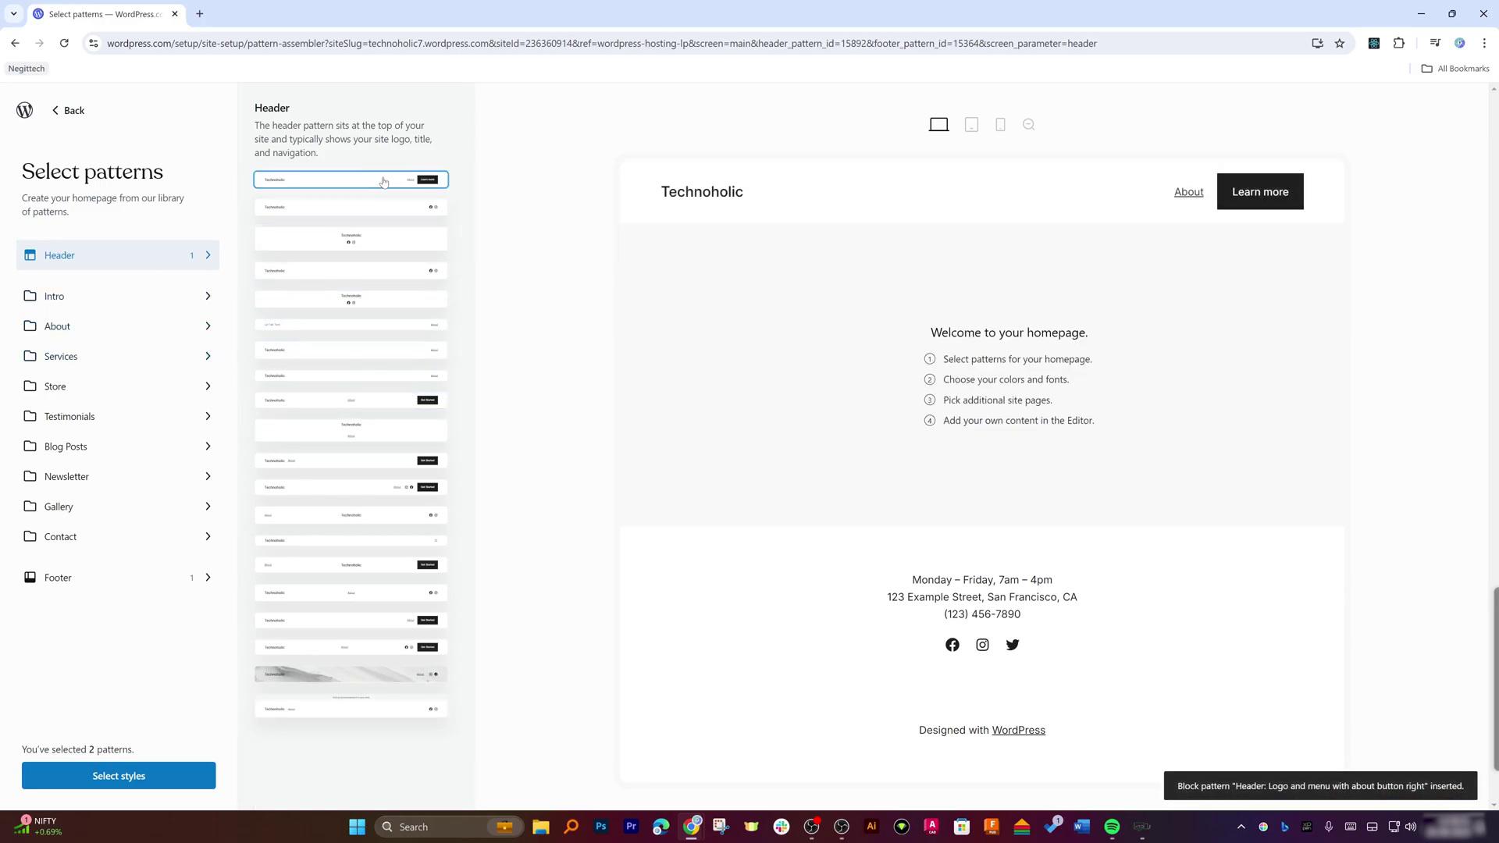
mouse_move(646, 671)
mouse_move(819, 160)
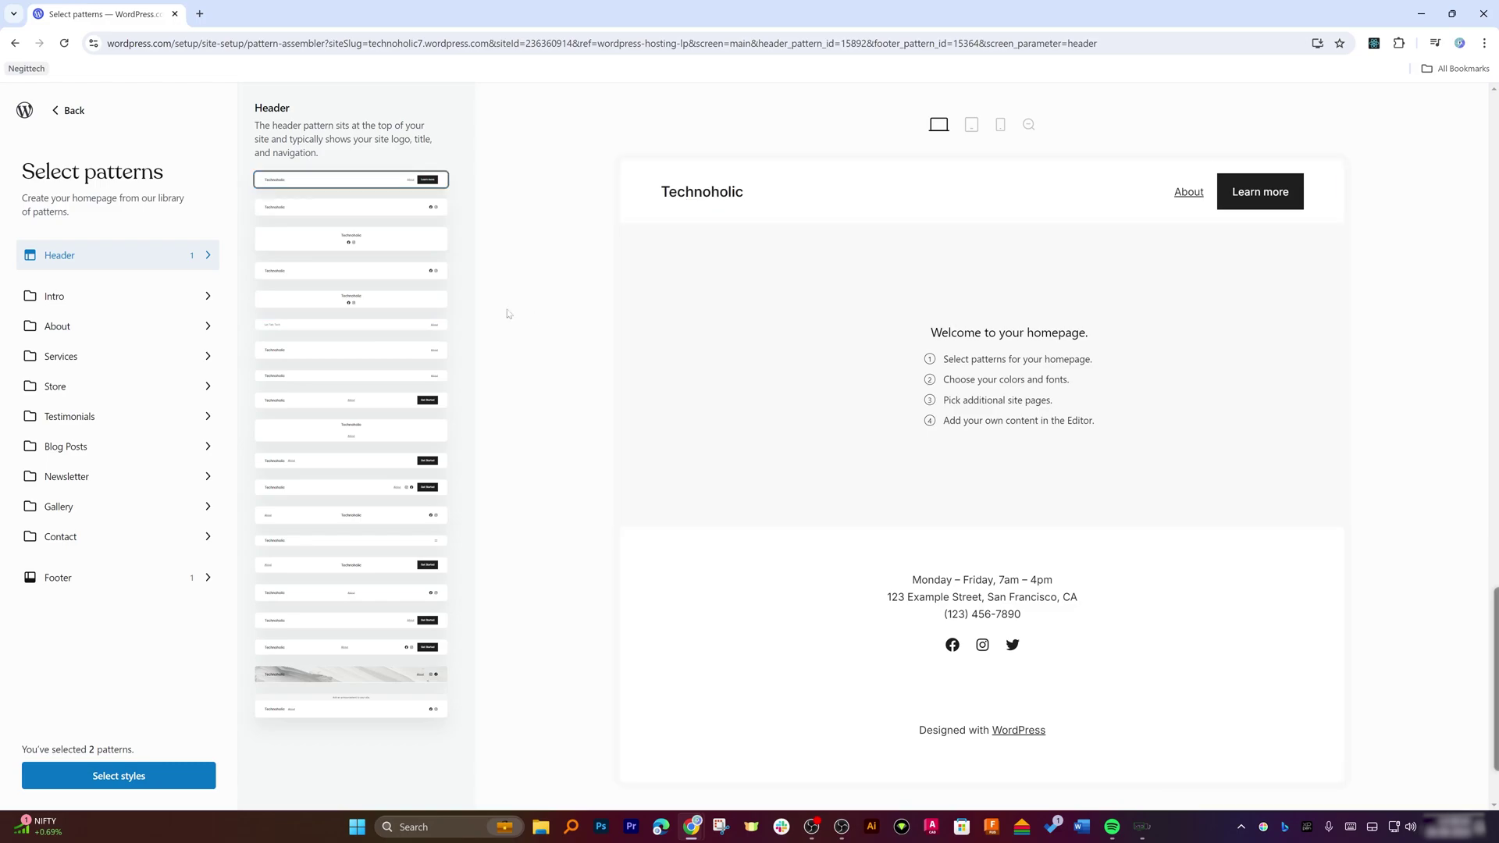
click(94, 294)
click(351, 234)
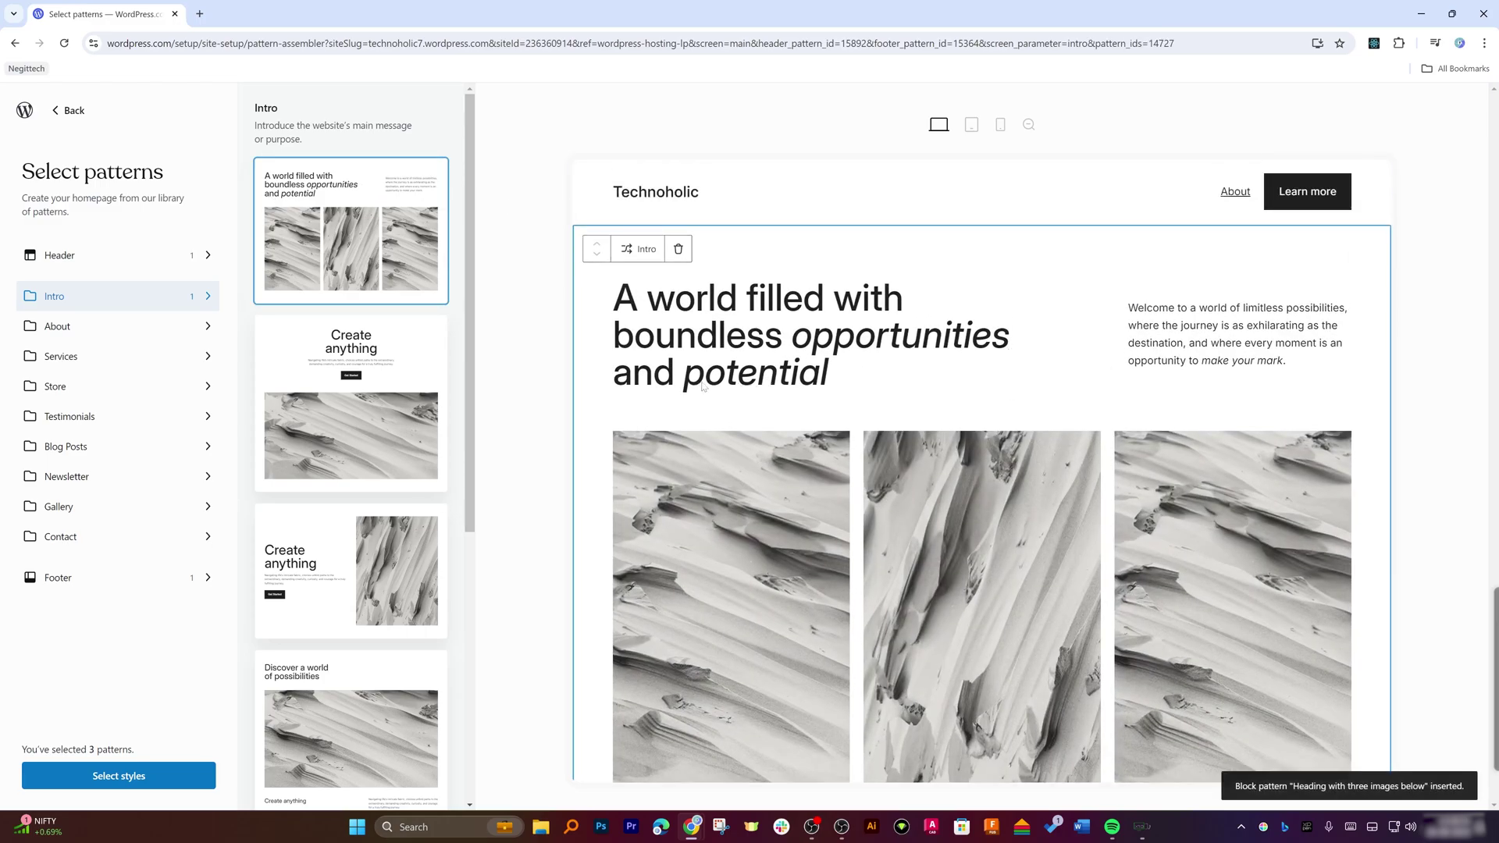
Browse the Intro patterns and add the "Intro: Centered content with image below" pattern to the homepage.
scroll(344, 468, down, 5)
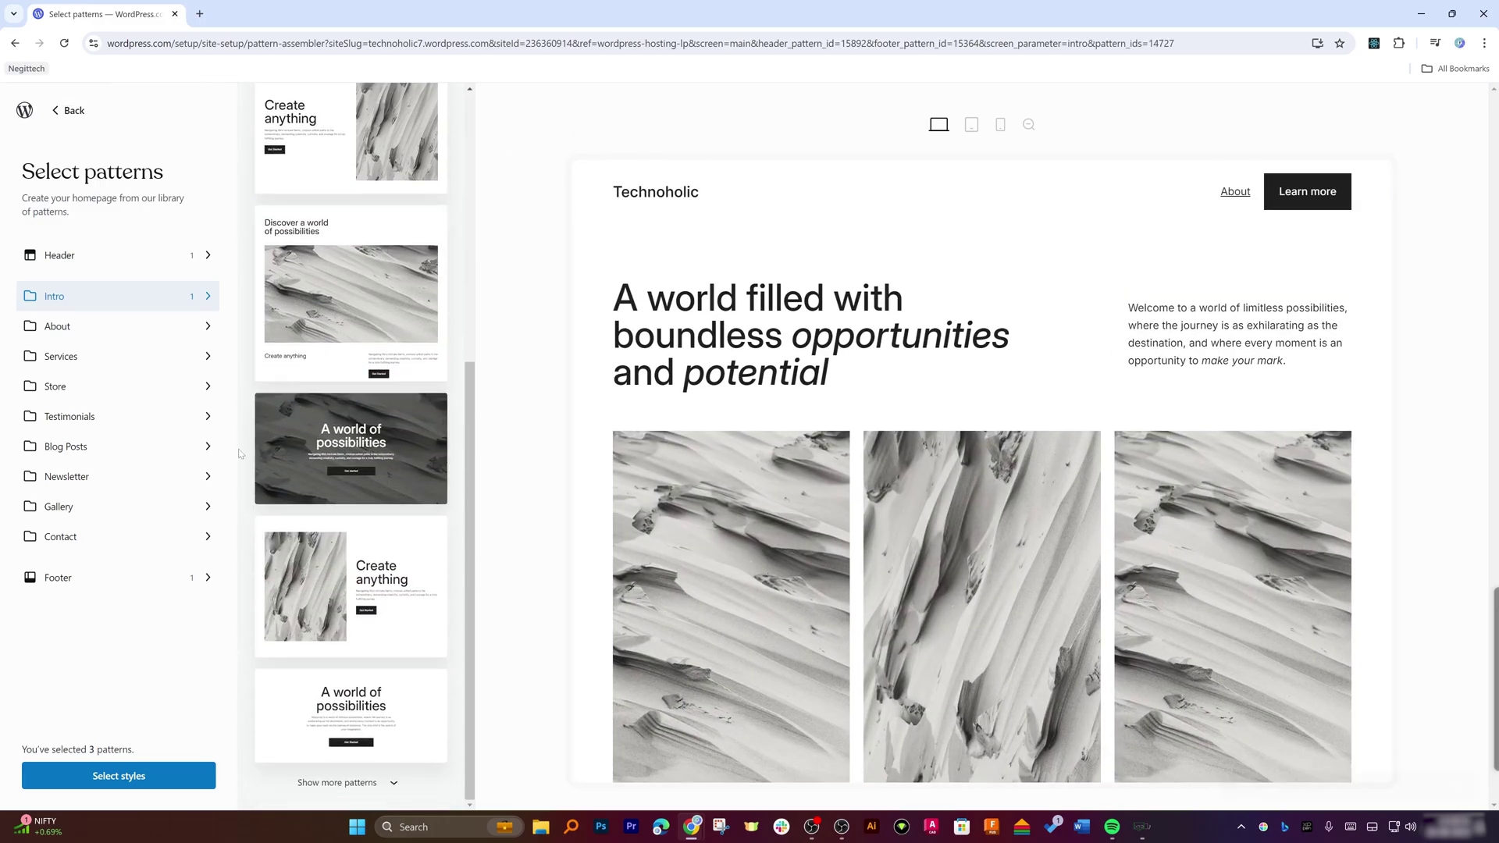
scroll(321, 460, up, 5)
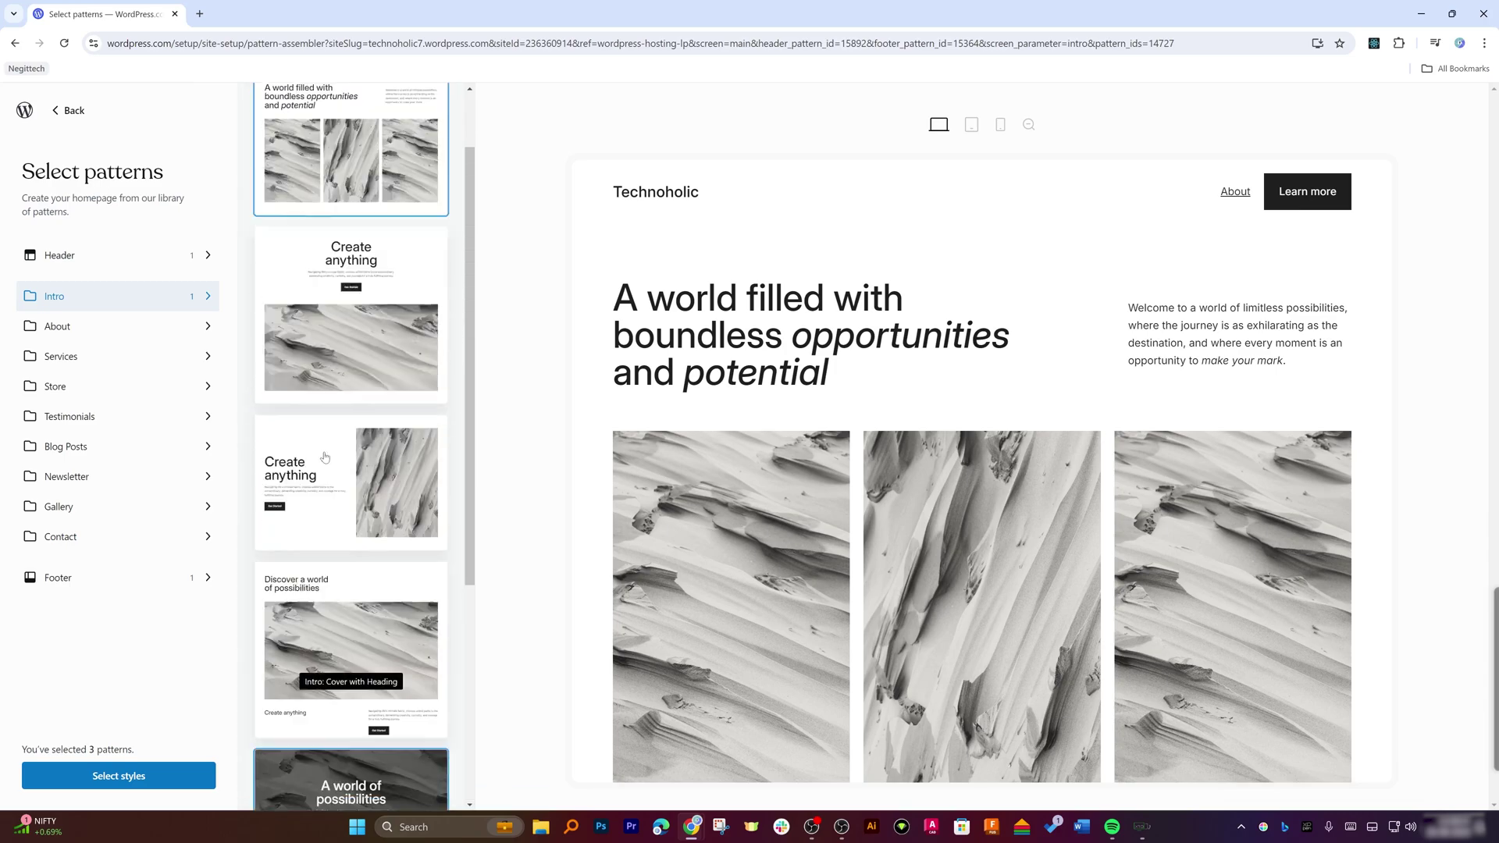
scroll(377, 416, down, 2)
scroll(377, 416, down, 3)
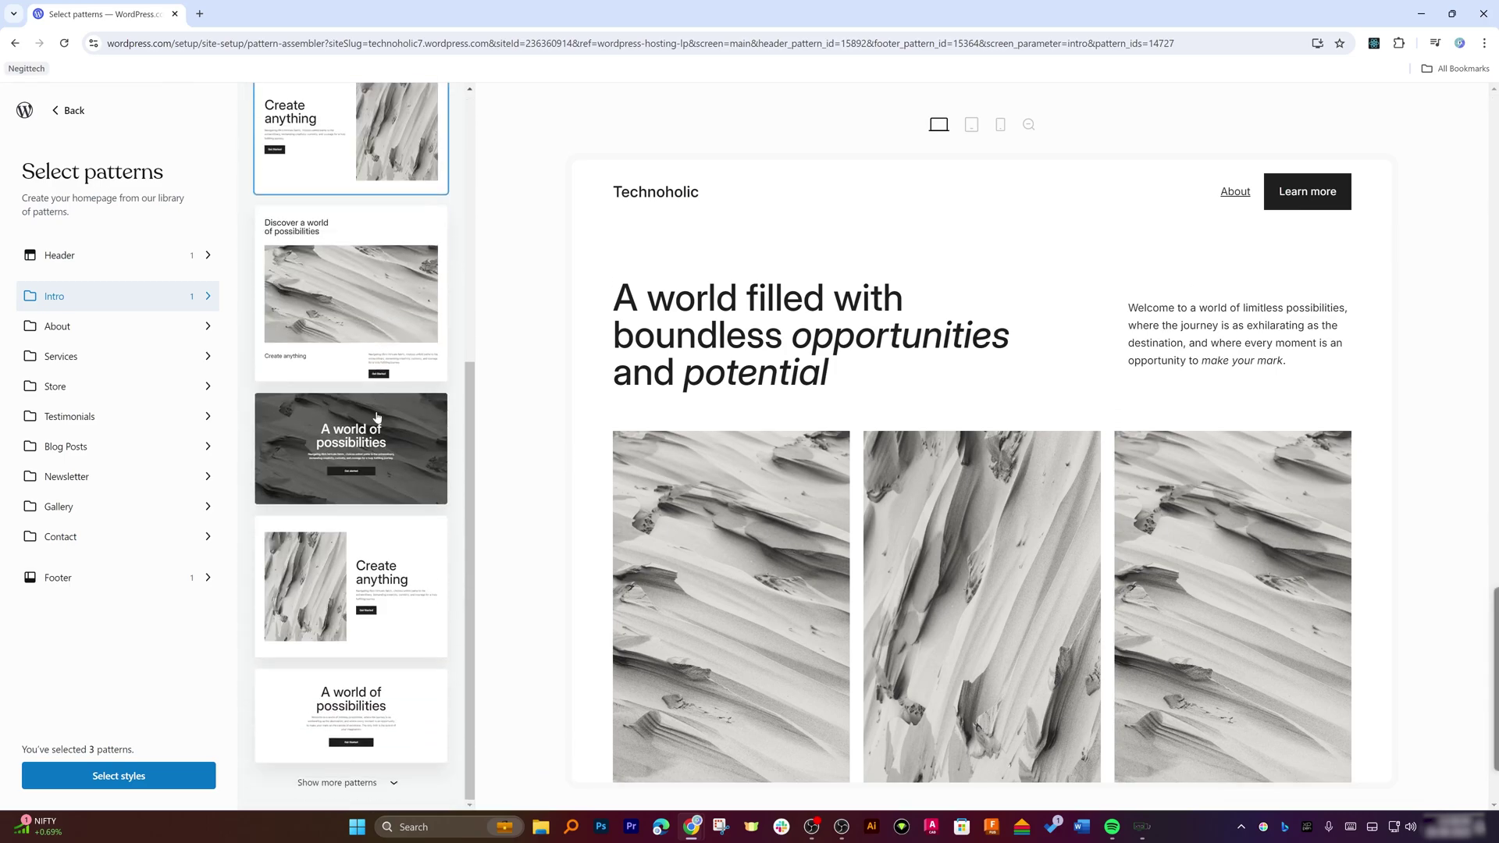
scroll(415, 606, down, 8)
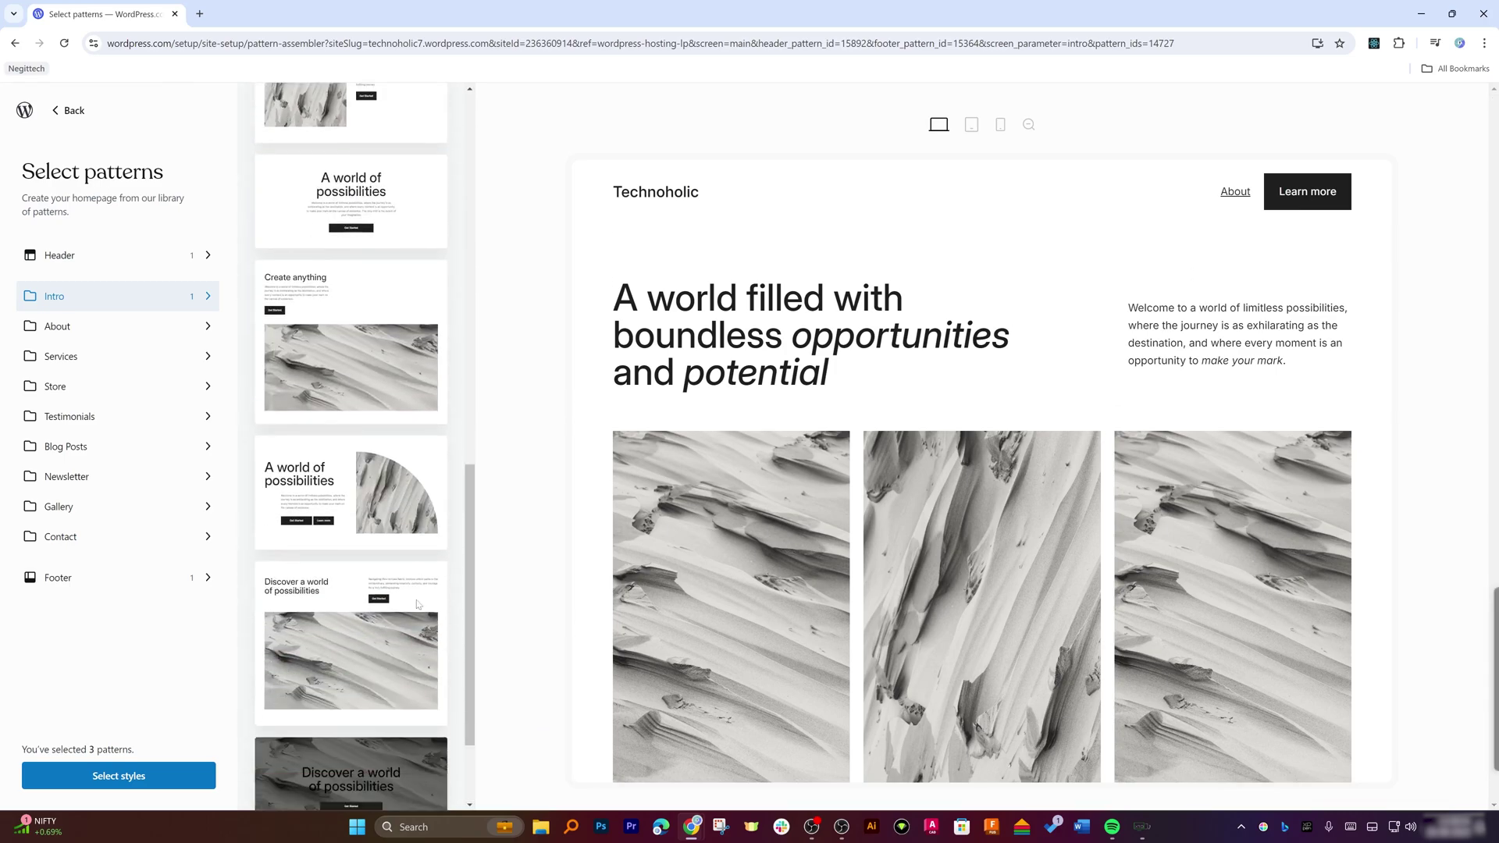
scroll(390, 547, up, 10)
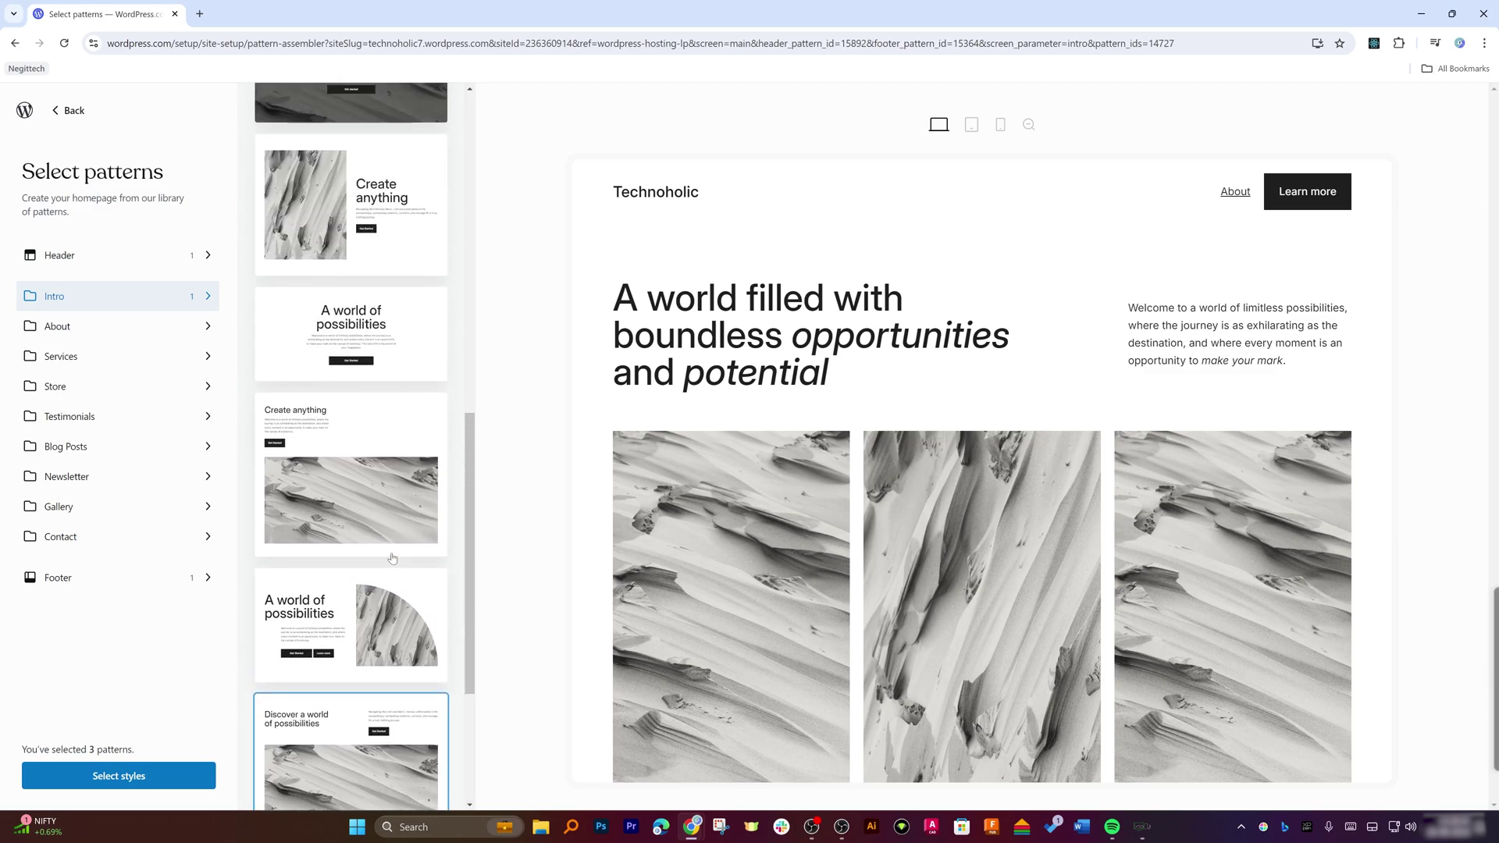
click(349, 431)
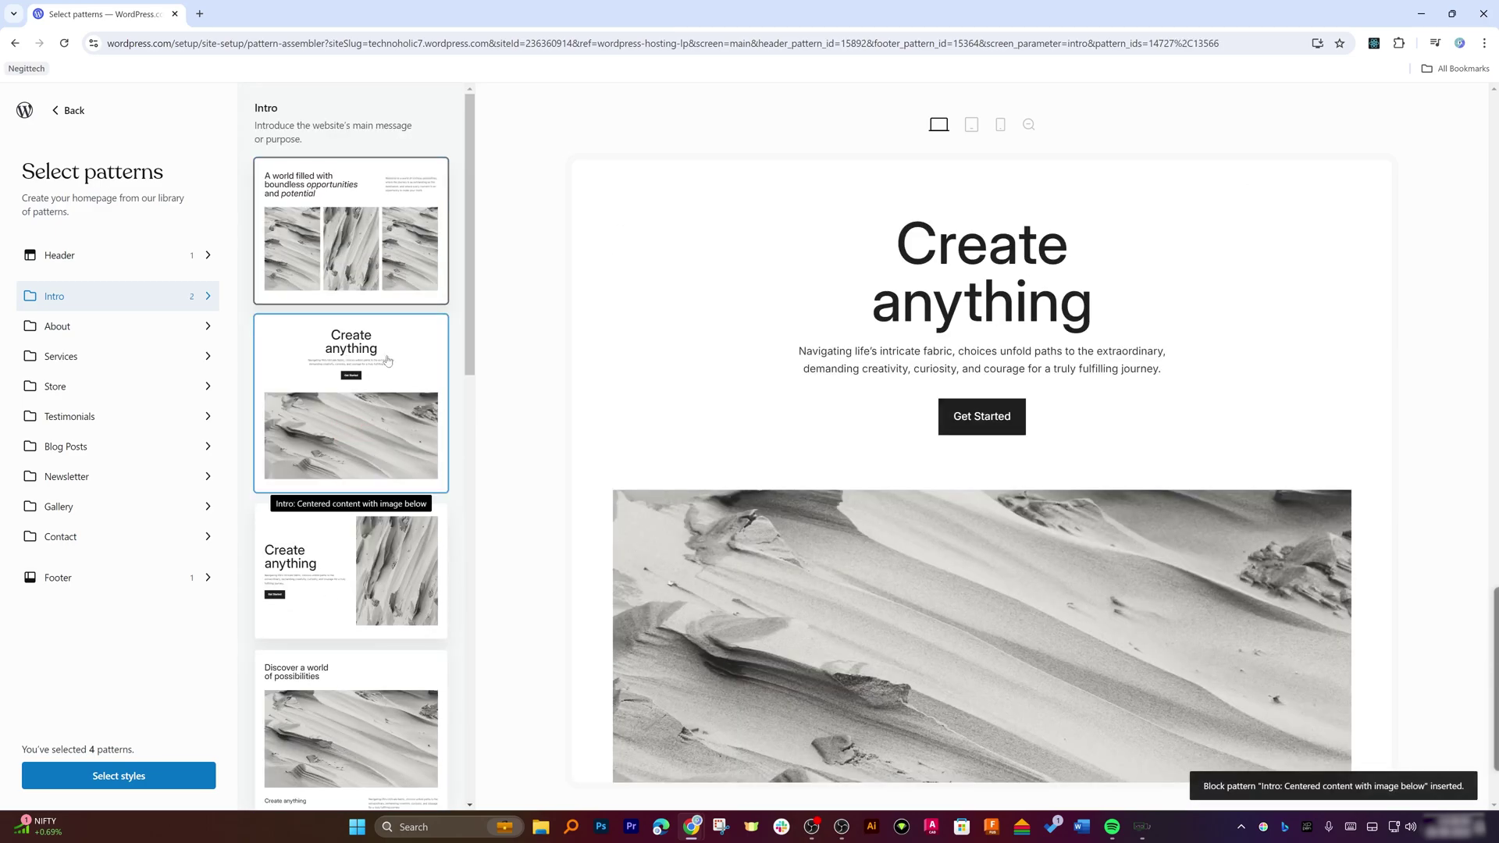
Compare the patterns offered in the About, Services and Intro categories.
click(133, 324)
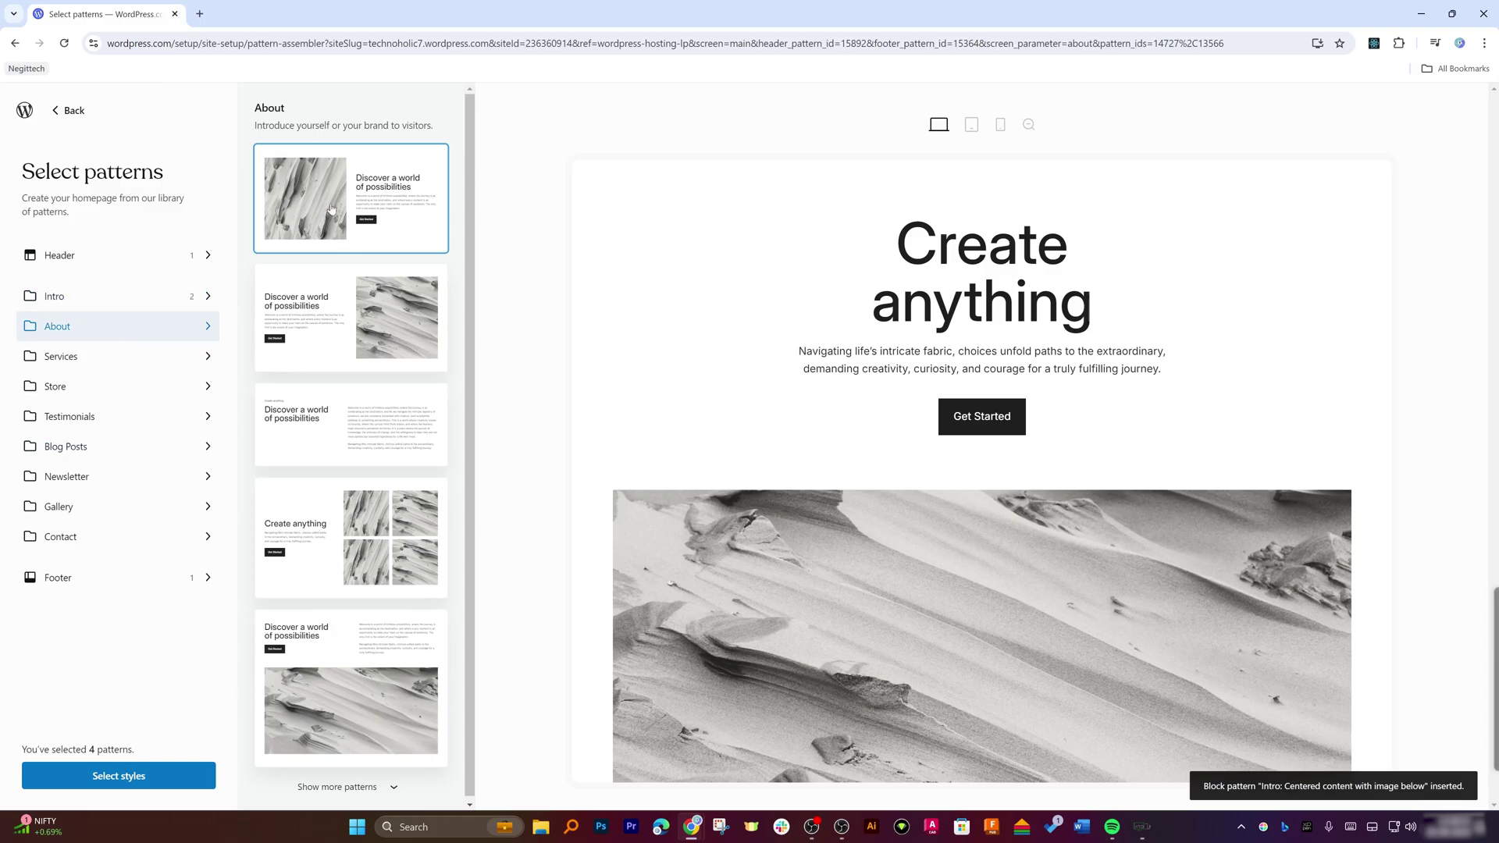
click(141, 356)
click(137, 327)
click(197, 296)
click(185, 328)
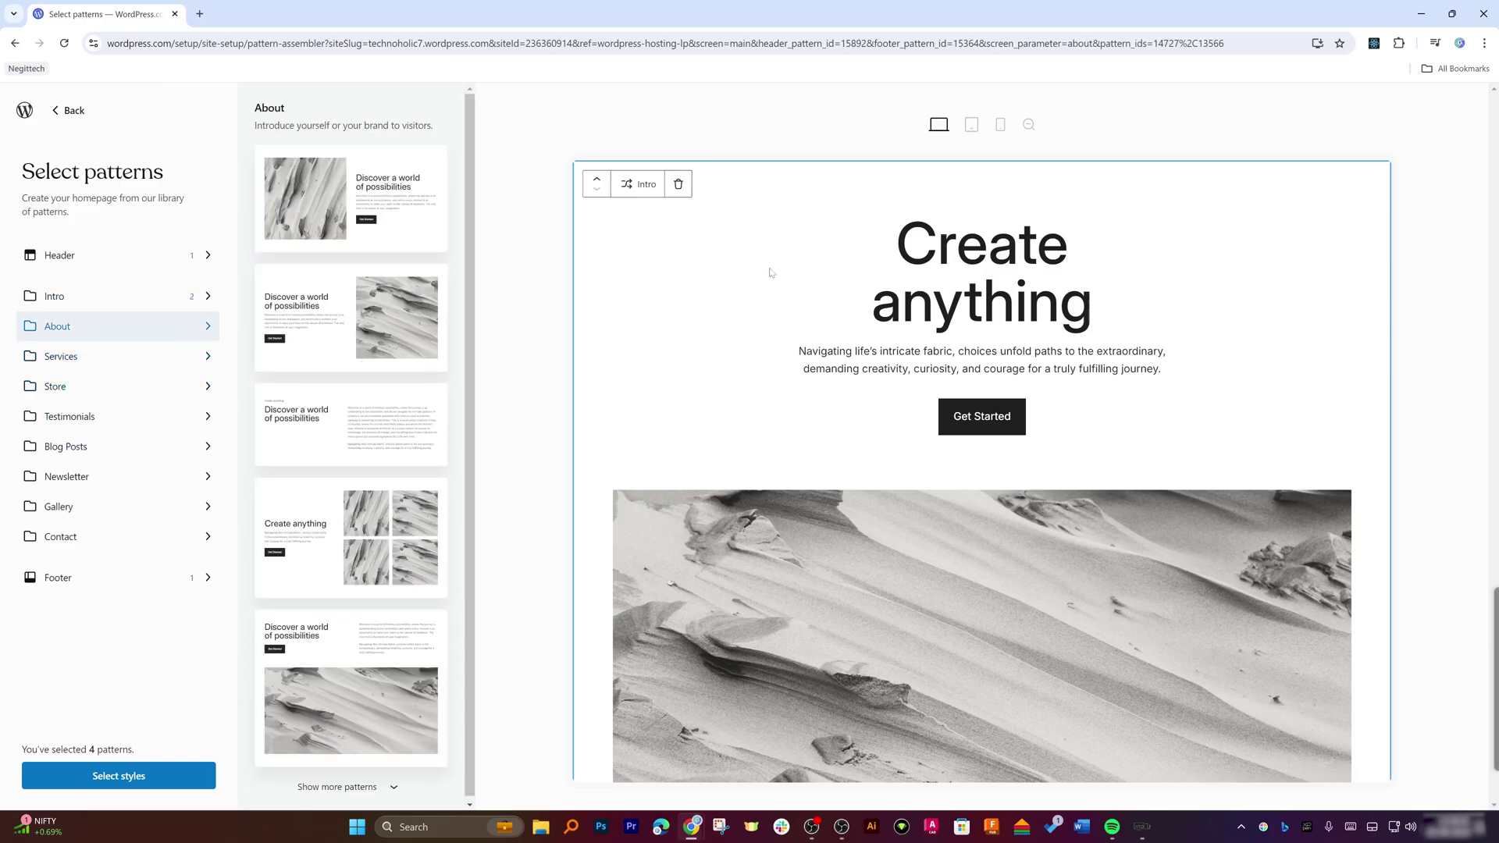
Remove both Intro patterns, "Centered content with image below" and "Heading with three images below", from the homepage.
scroll(832, 450, down, 3)
scroll(828, 422, up, 10)
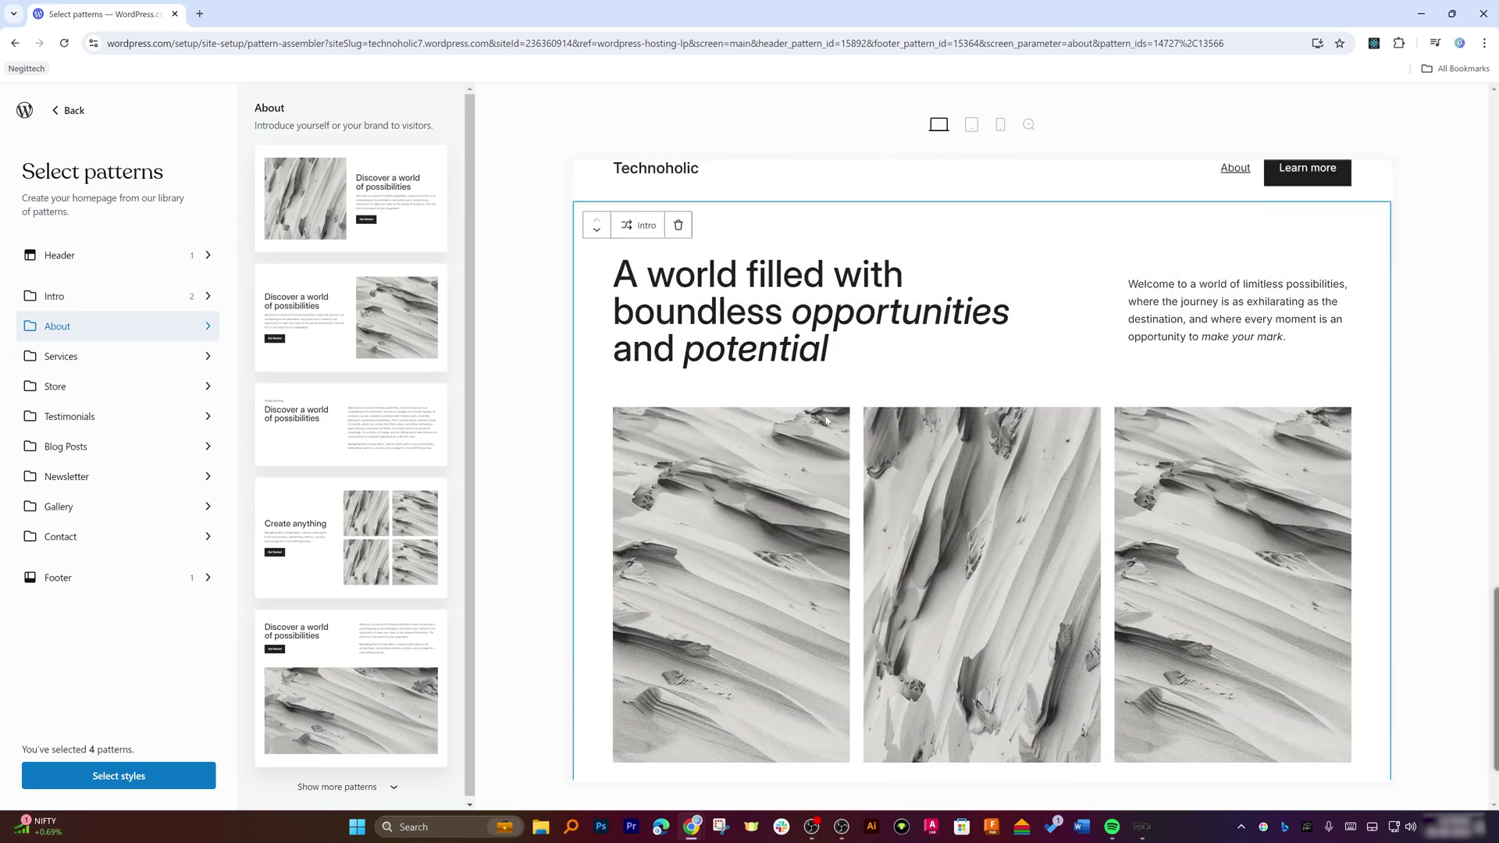
scroll(796, 430, down, 6)
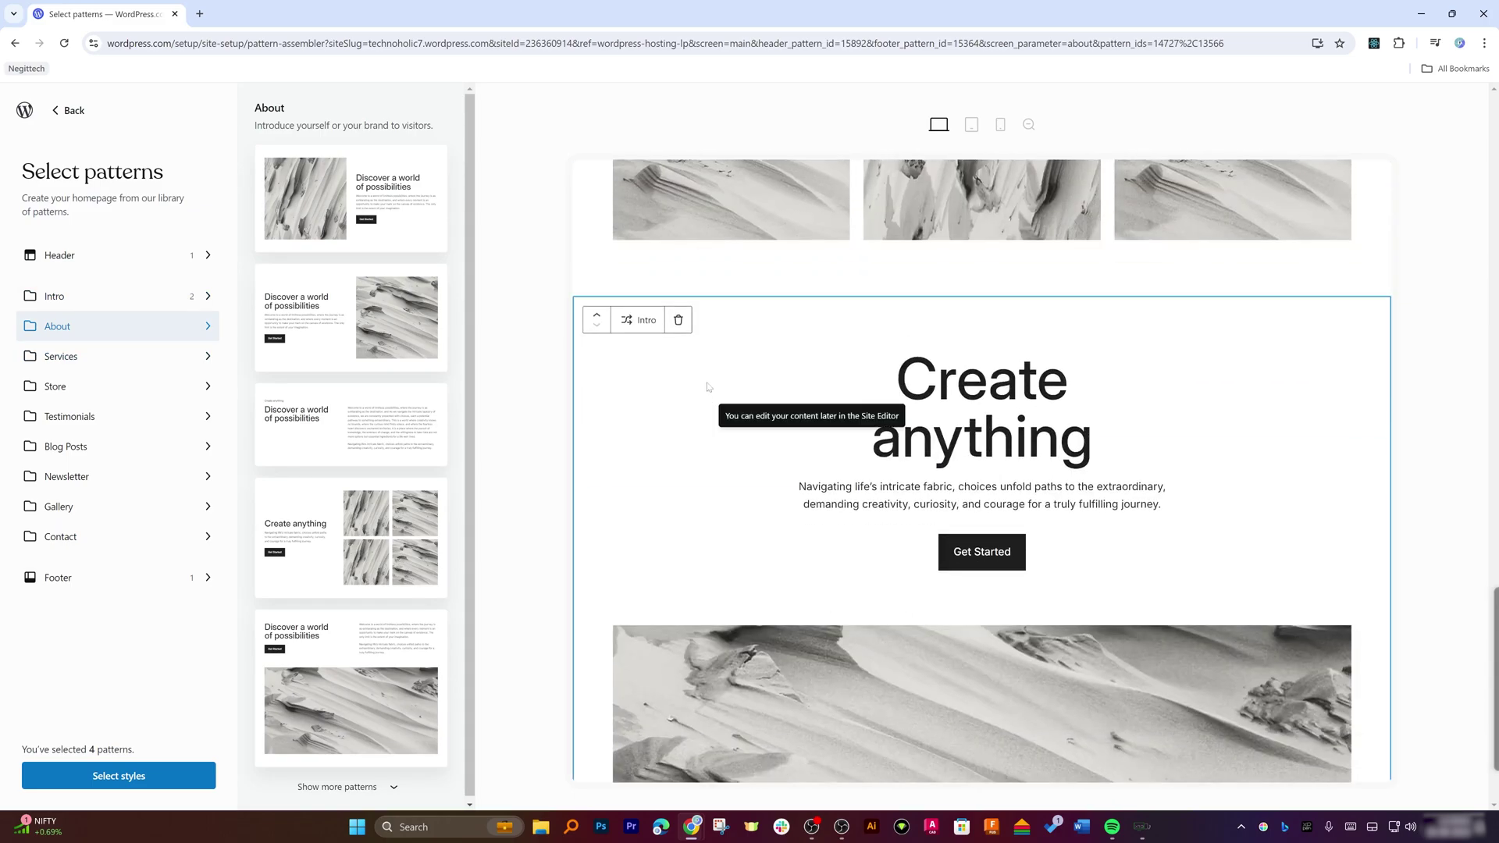
click(679, 321)
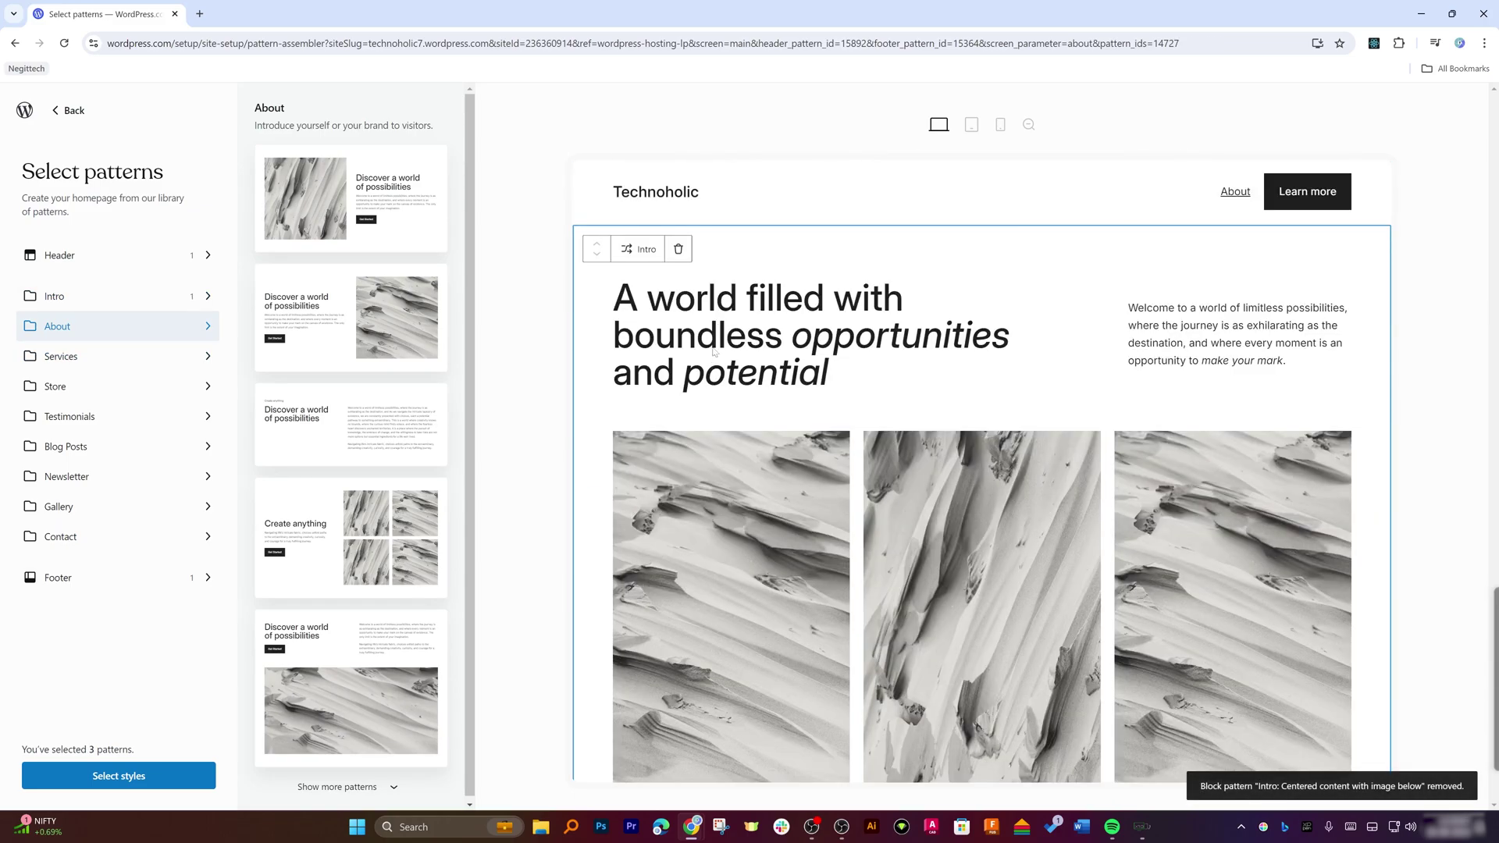
click(680, 258)
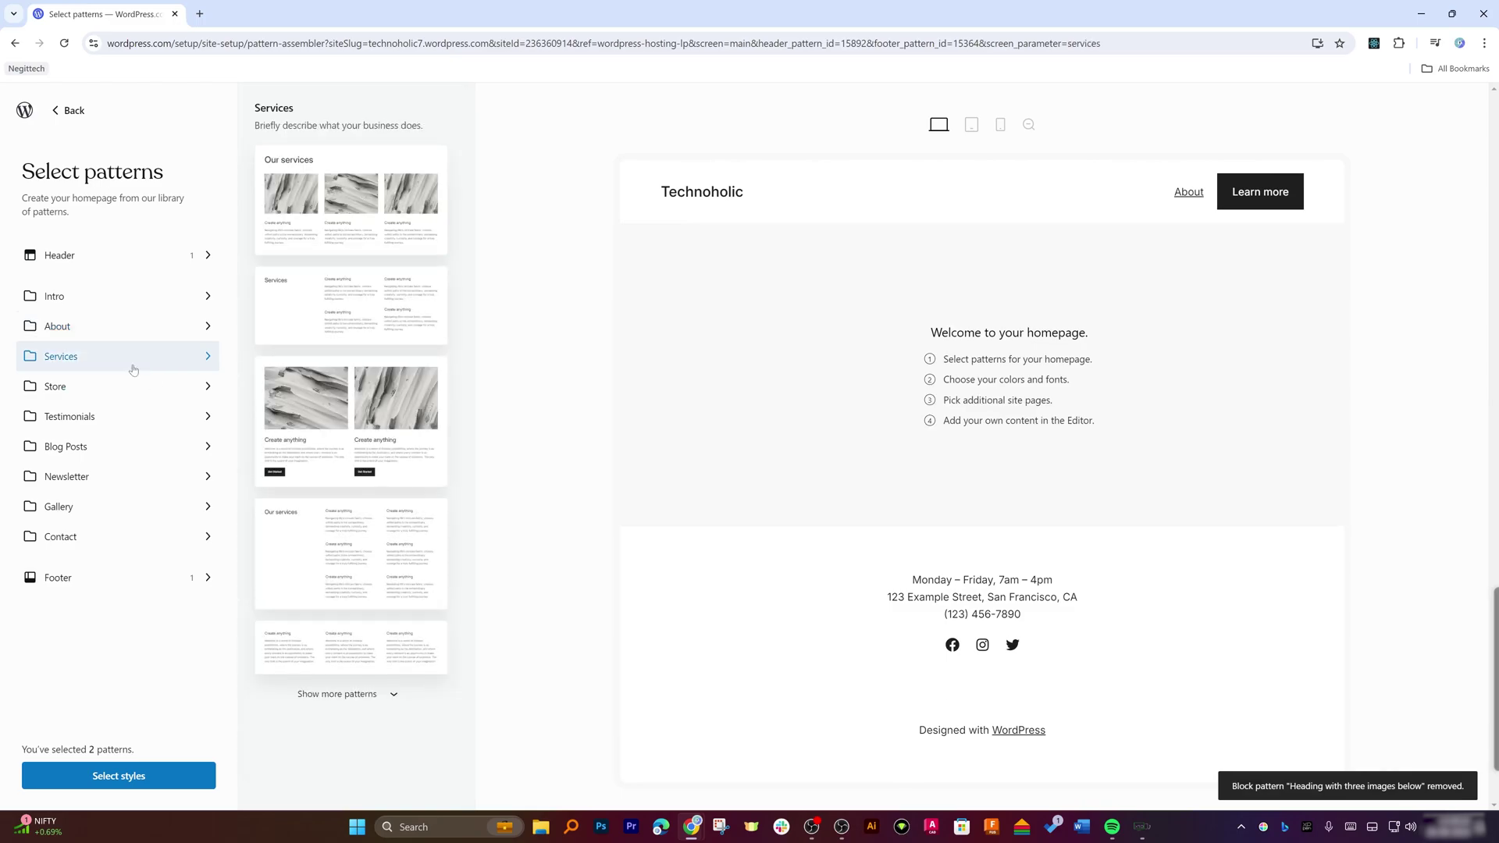
Add the first Blog Posts pattern, with three post columns of image, title and excerpt, to the homepage.
click(63, 446)
scroll(367, 312, down, 3)
scroll(367, 312, up, 3)
click(349, 215)
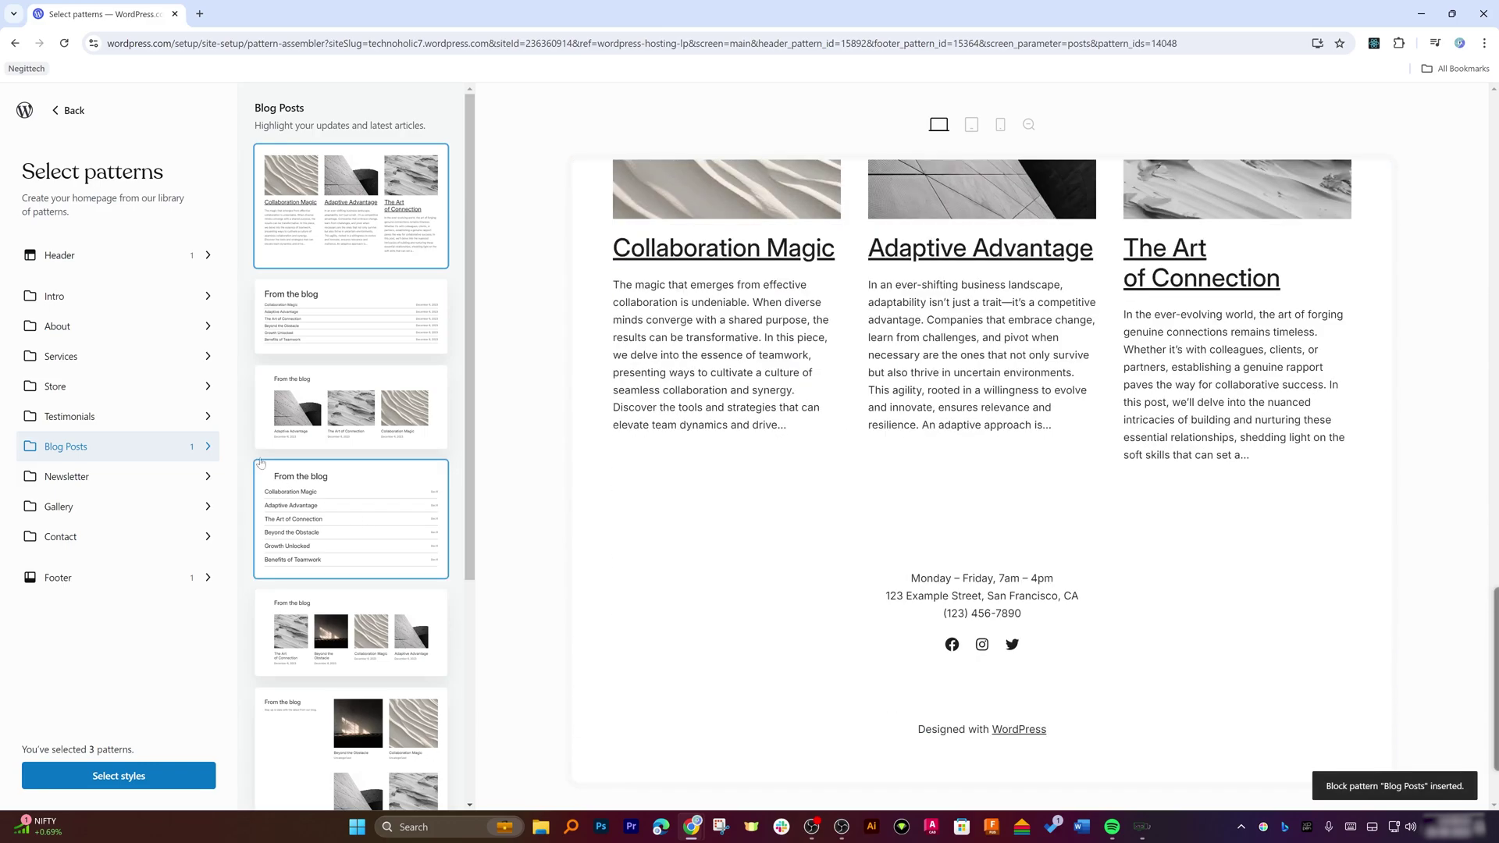
Add the "Newsletter: Centered sign up form" pattern below the blog posts and check its placement.
click(130, 477)
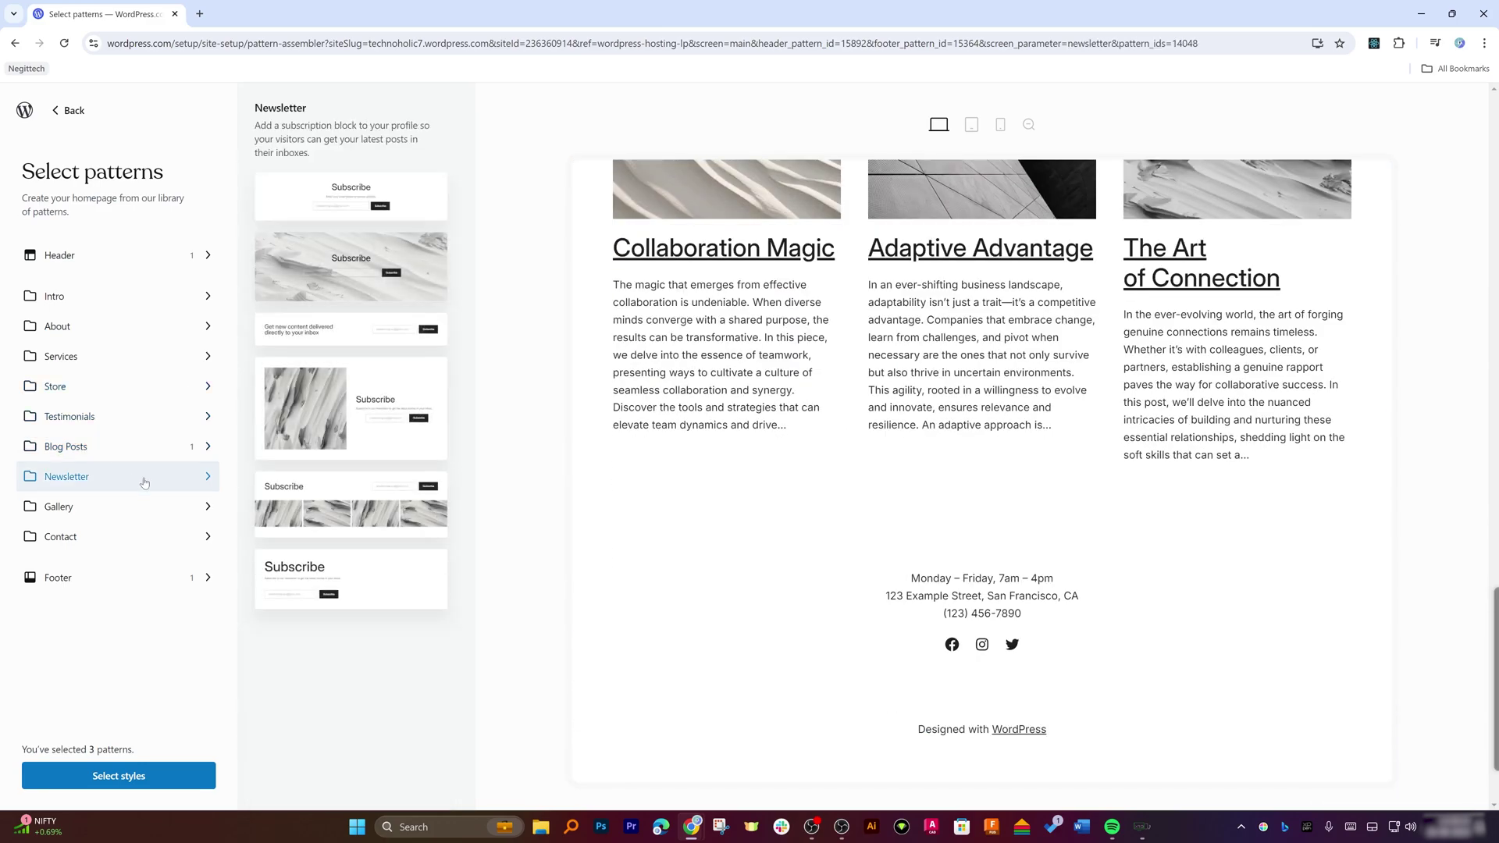
click(351, 201)
scroll(1023, 439, up, 5)
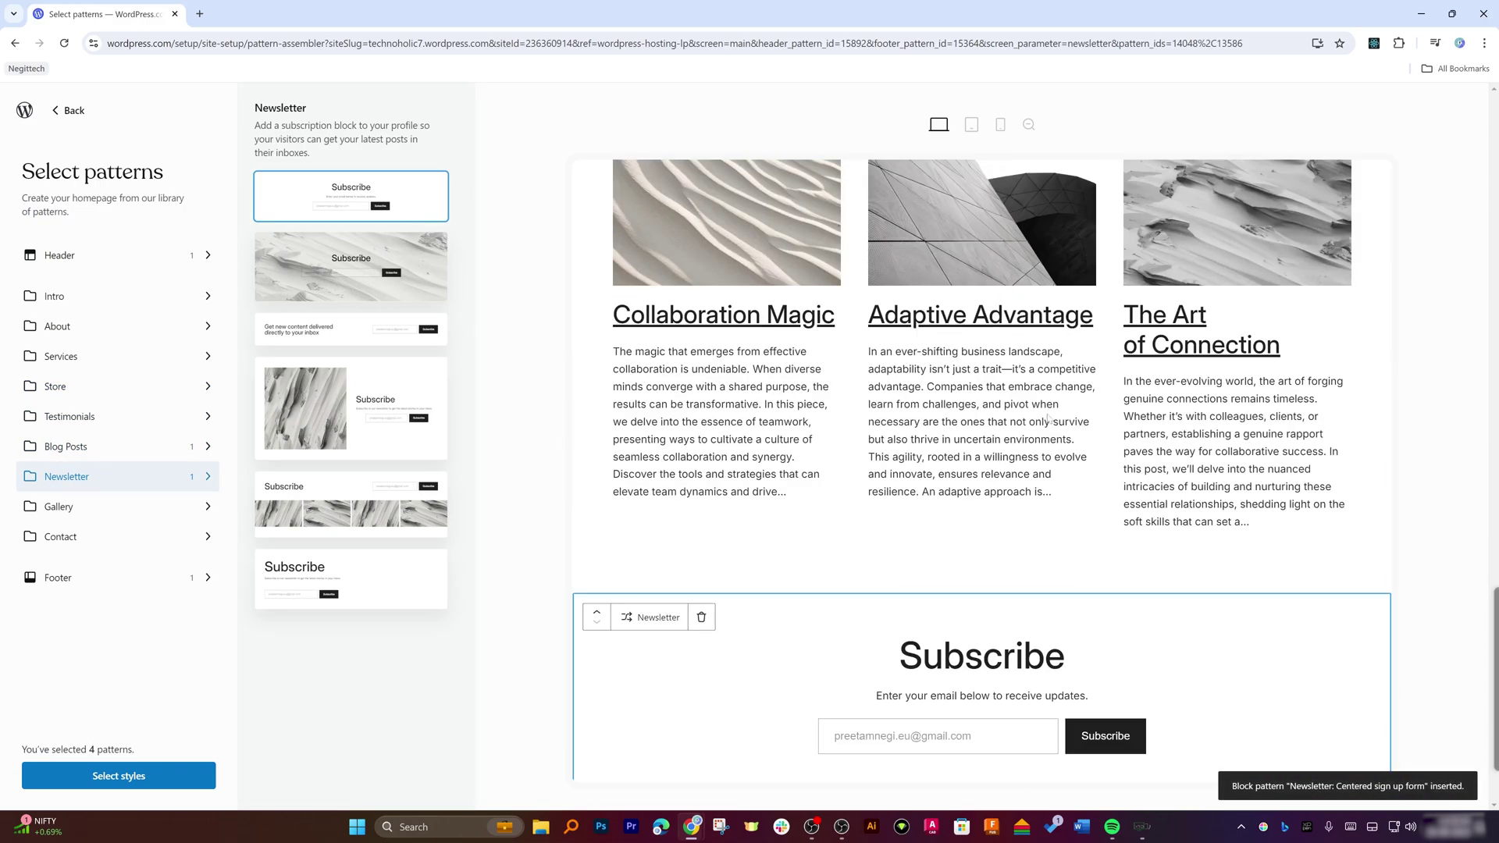
scroll(856, 249, down, 5)
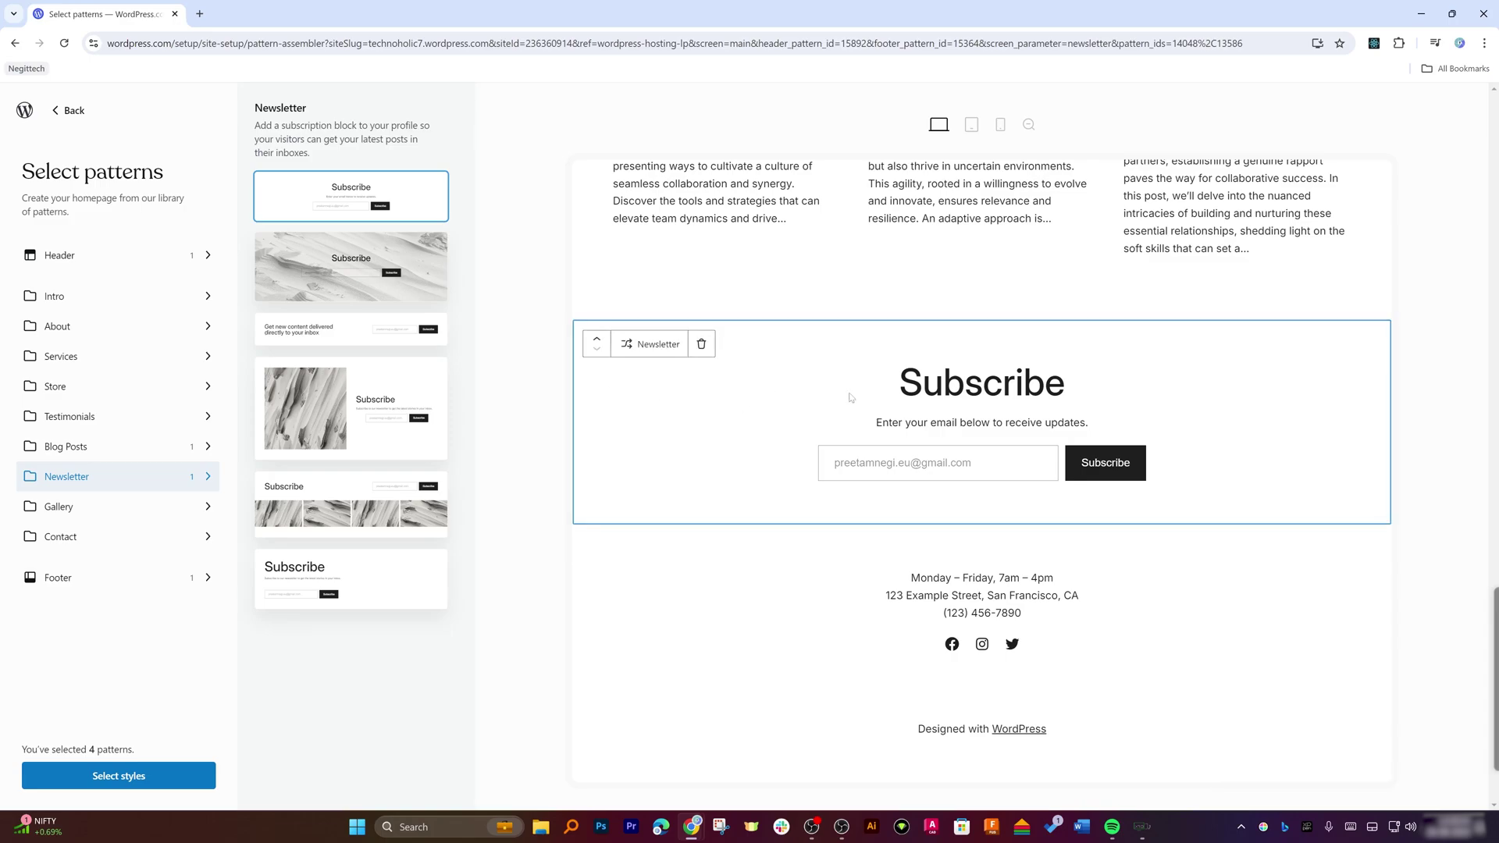
Look through the Gallery and Contact patterns.
click(117, 506)
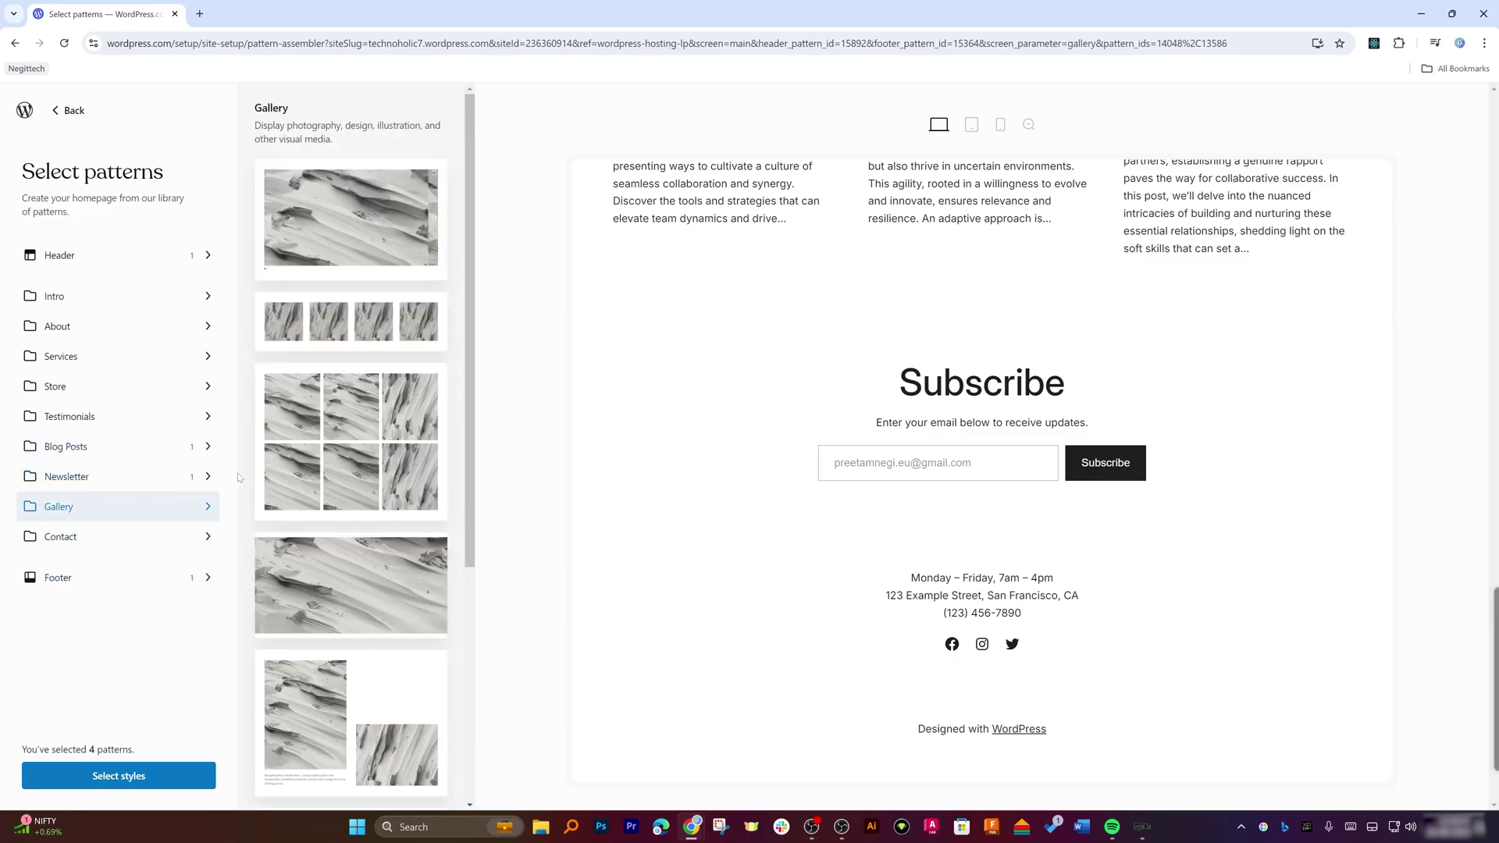
scroll(257, 523, down, 5)
click(184, 544)
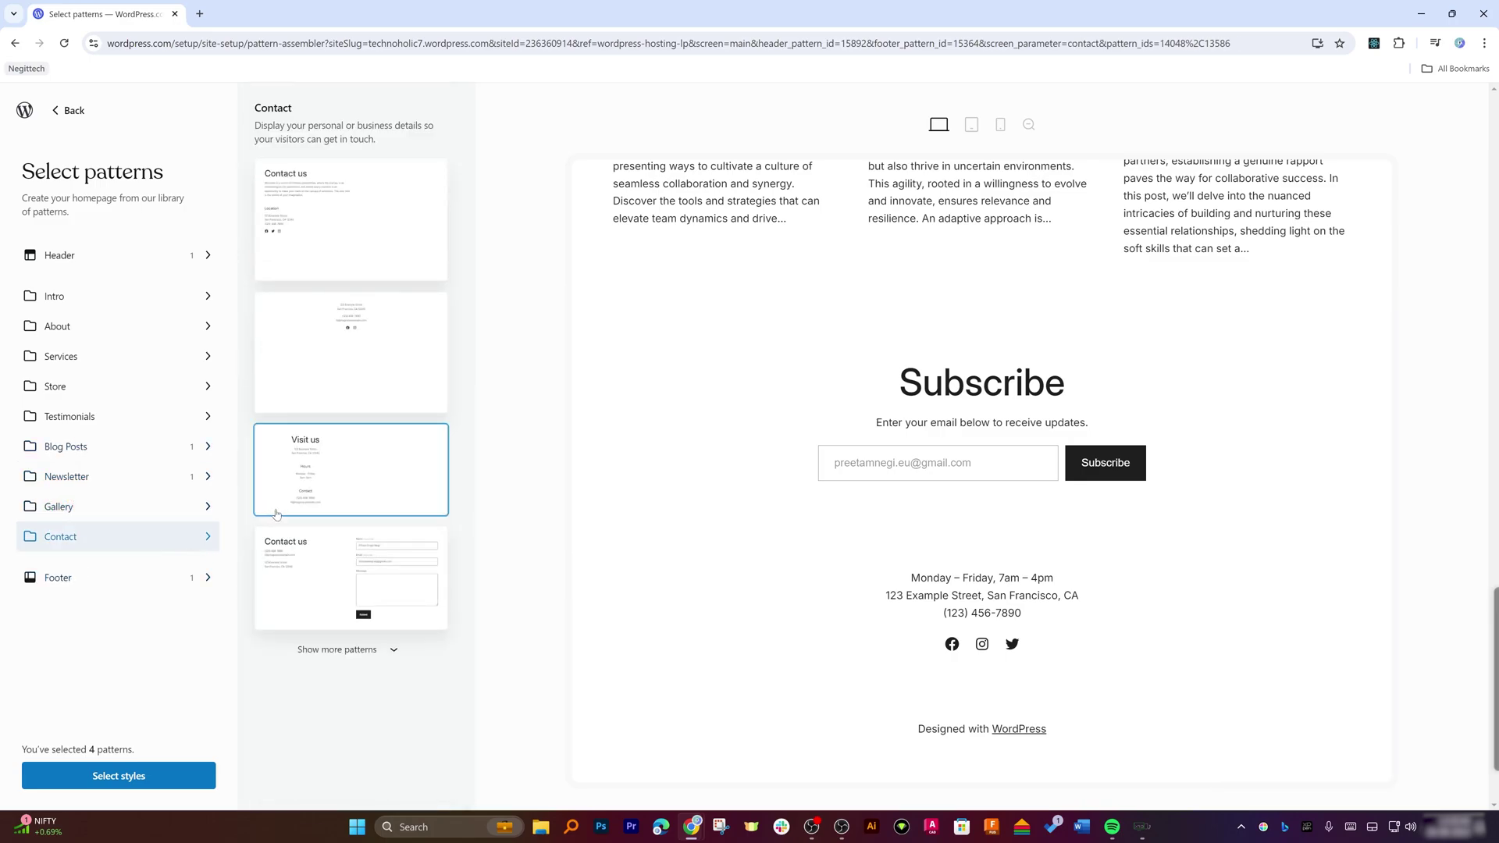
scroll(859, 429, up, 5)
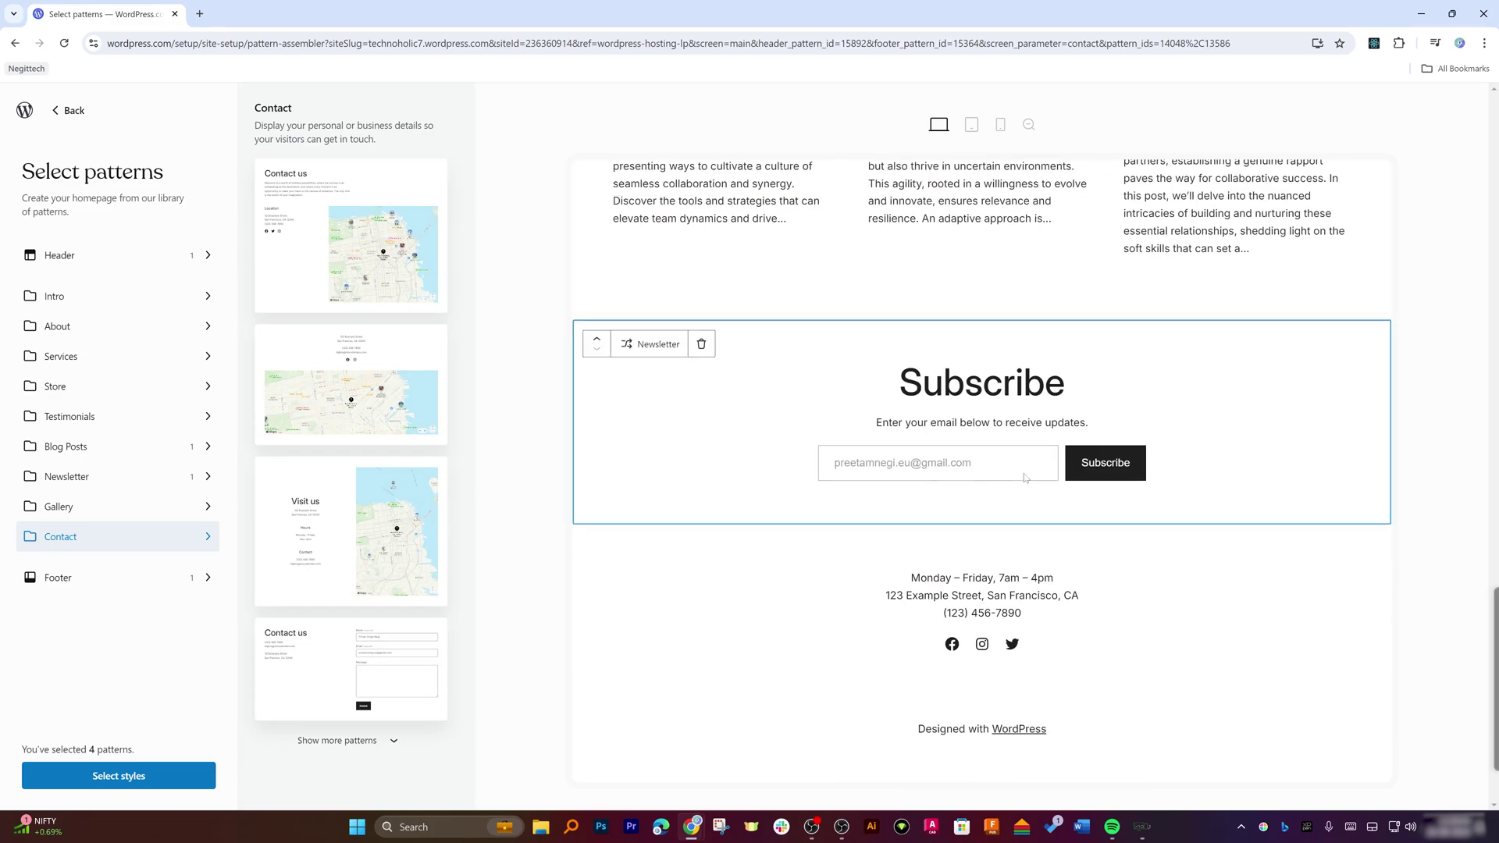
Try the premium black-and-blue color style and the Fjalla One with Libre Baskerville font pairing, and return to the patterns.
click(163, 781)
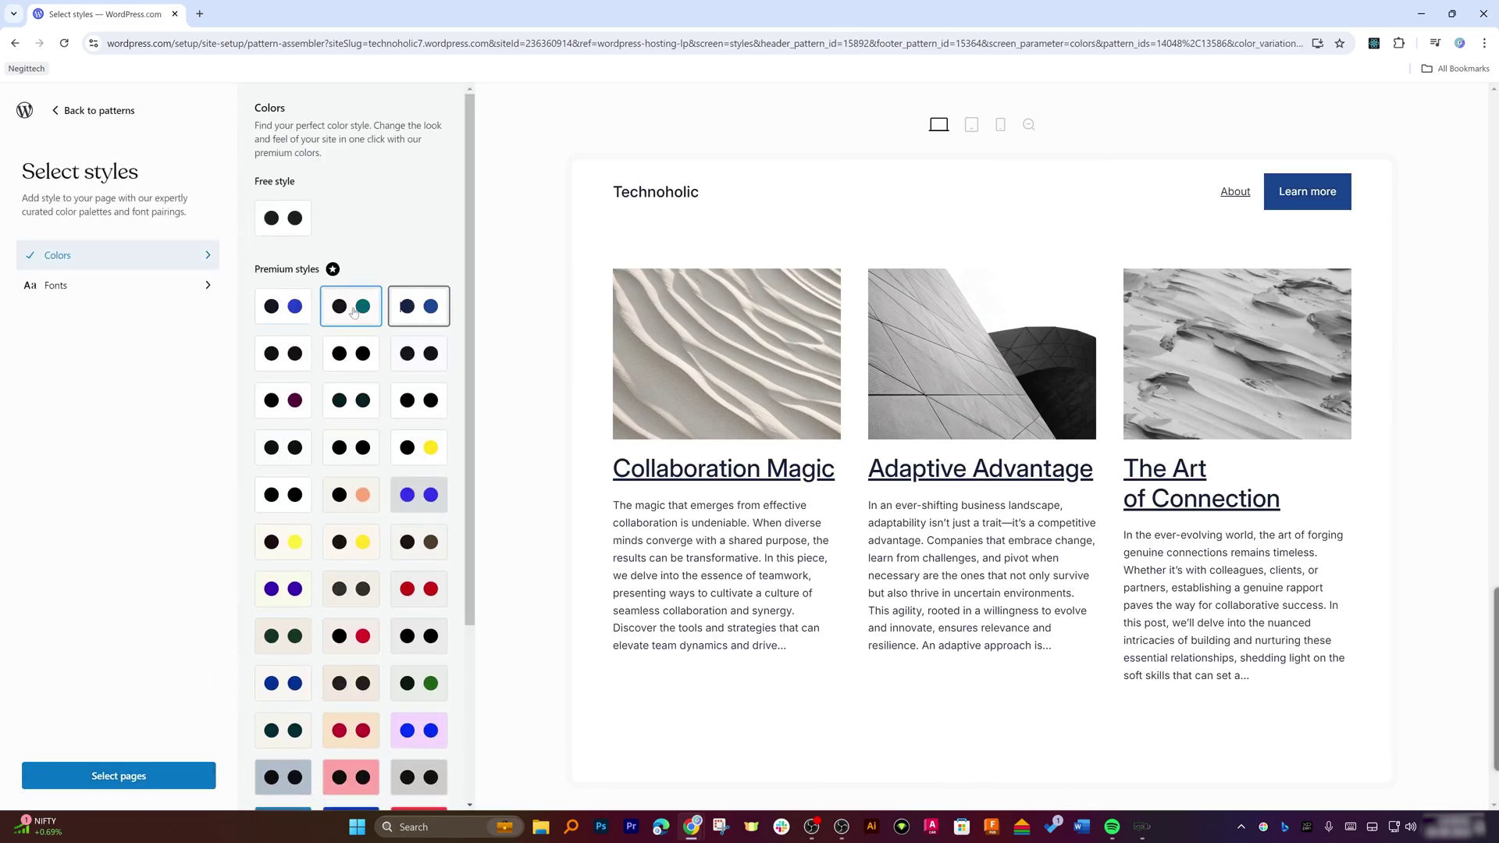
click(268, 307)
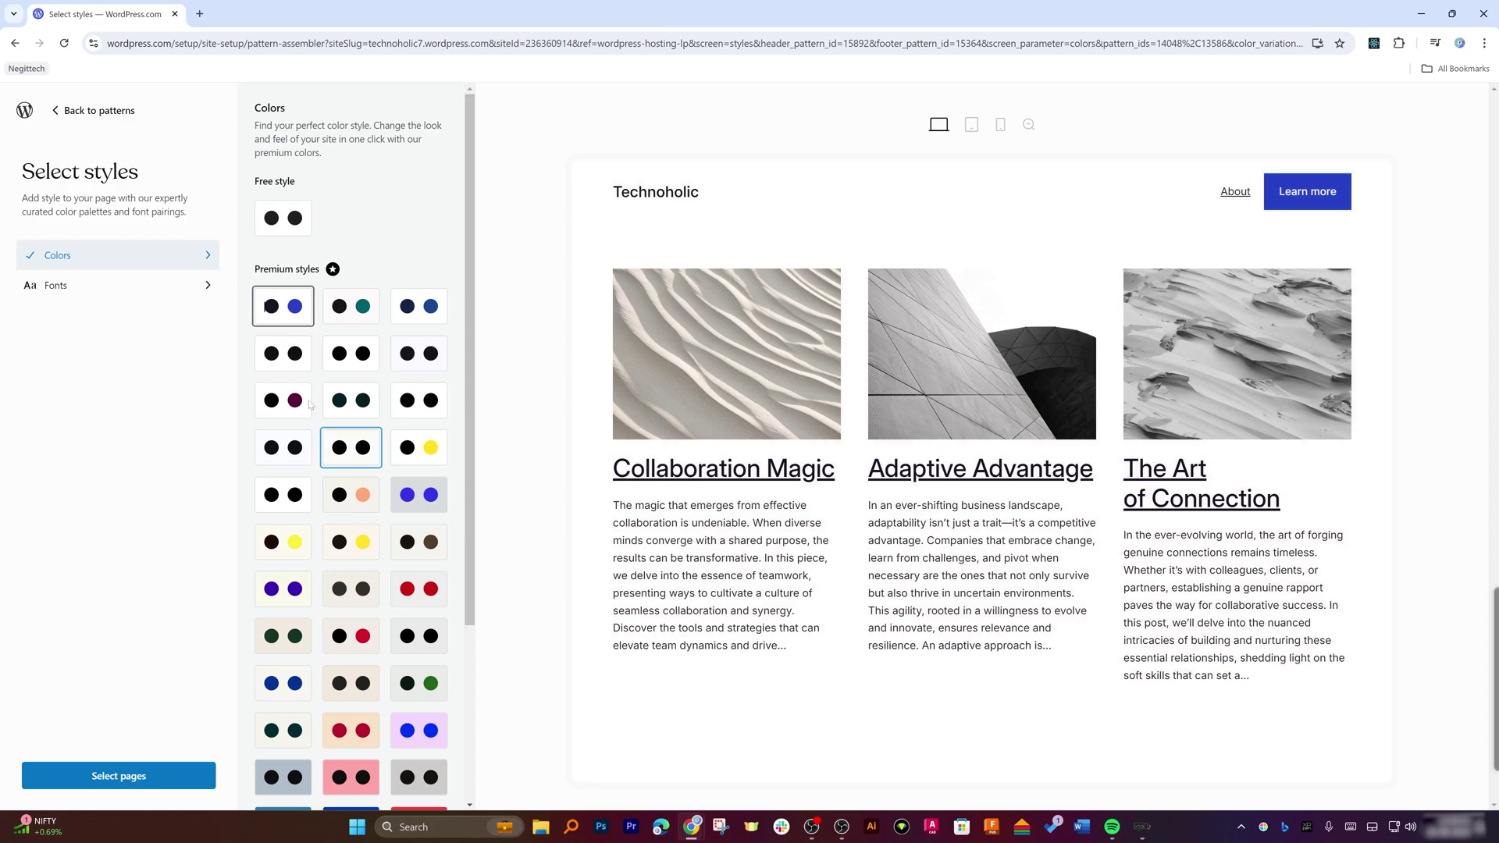
click(124, 286)
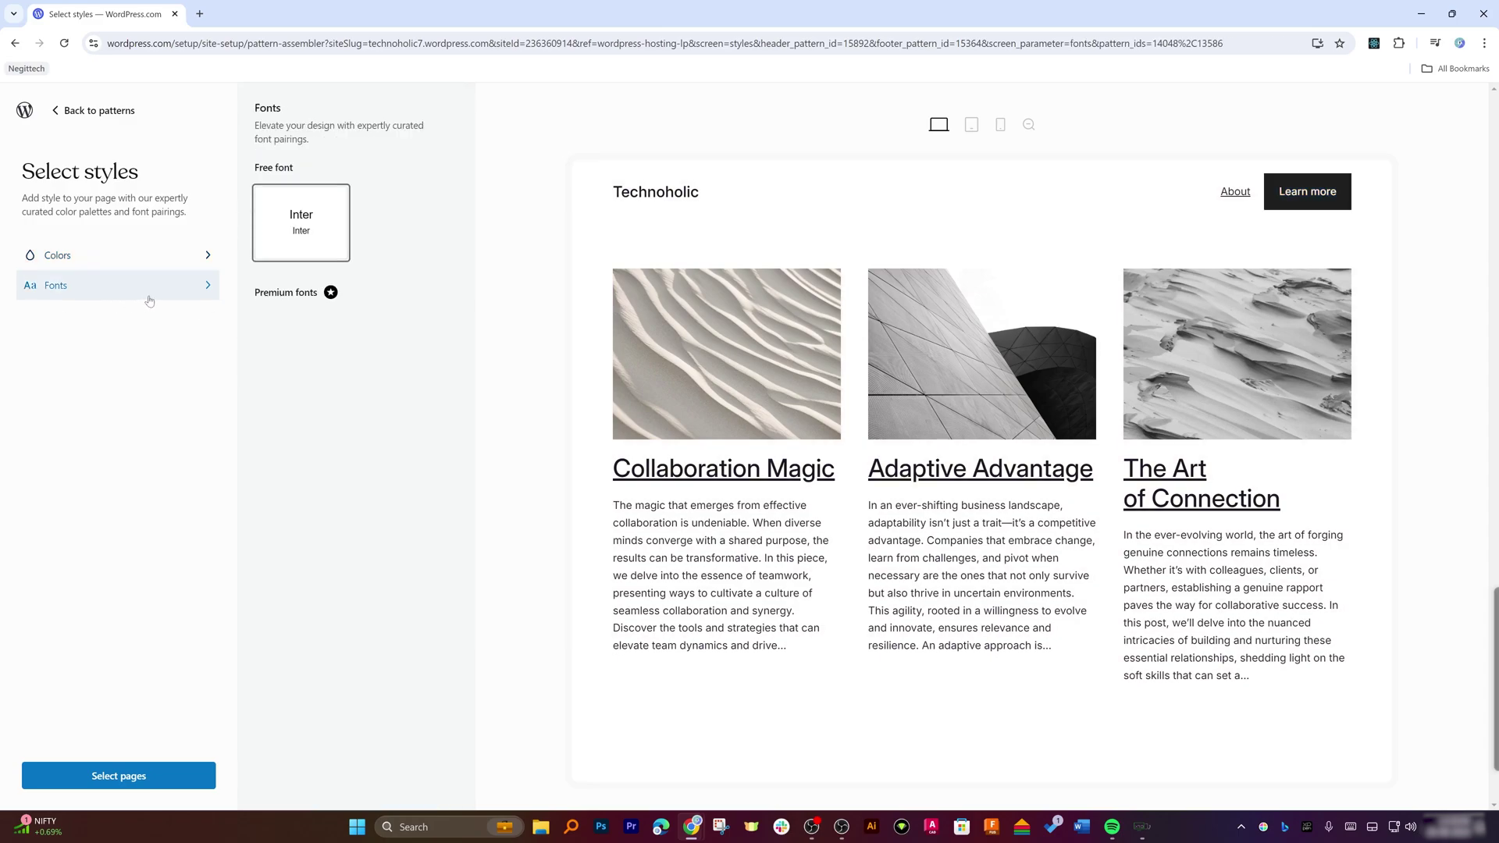
click(393, 521)
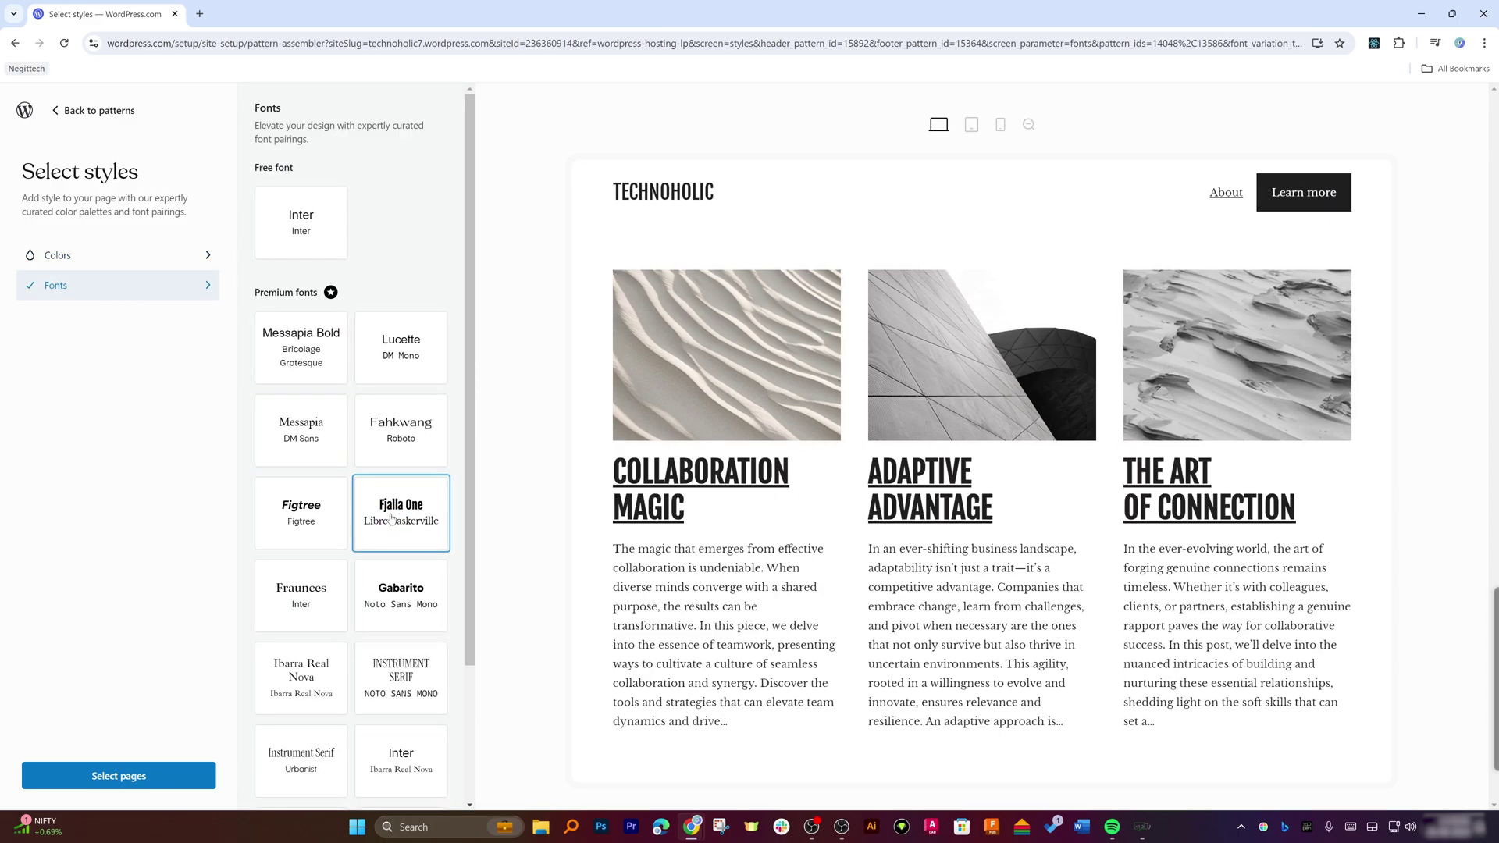
click(118, 114)
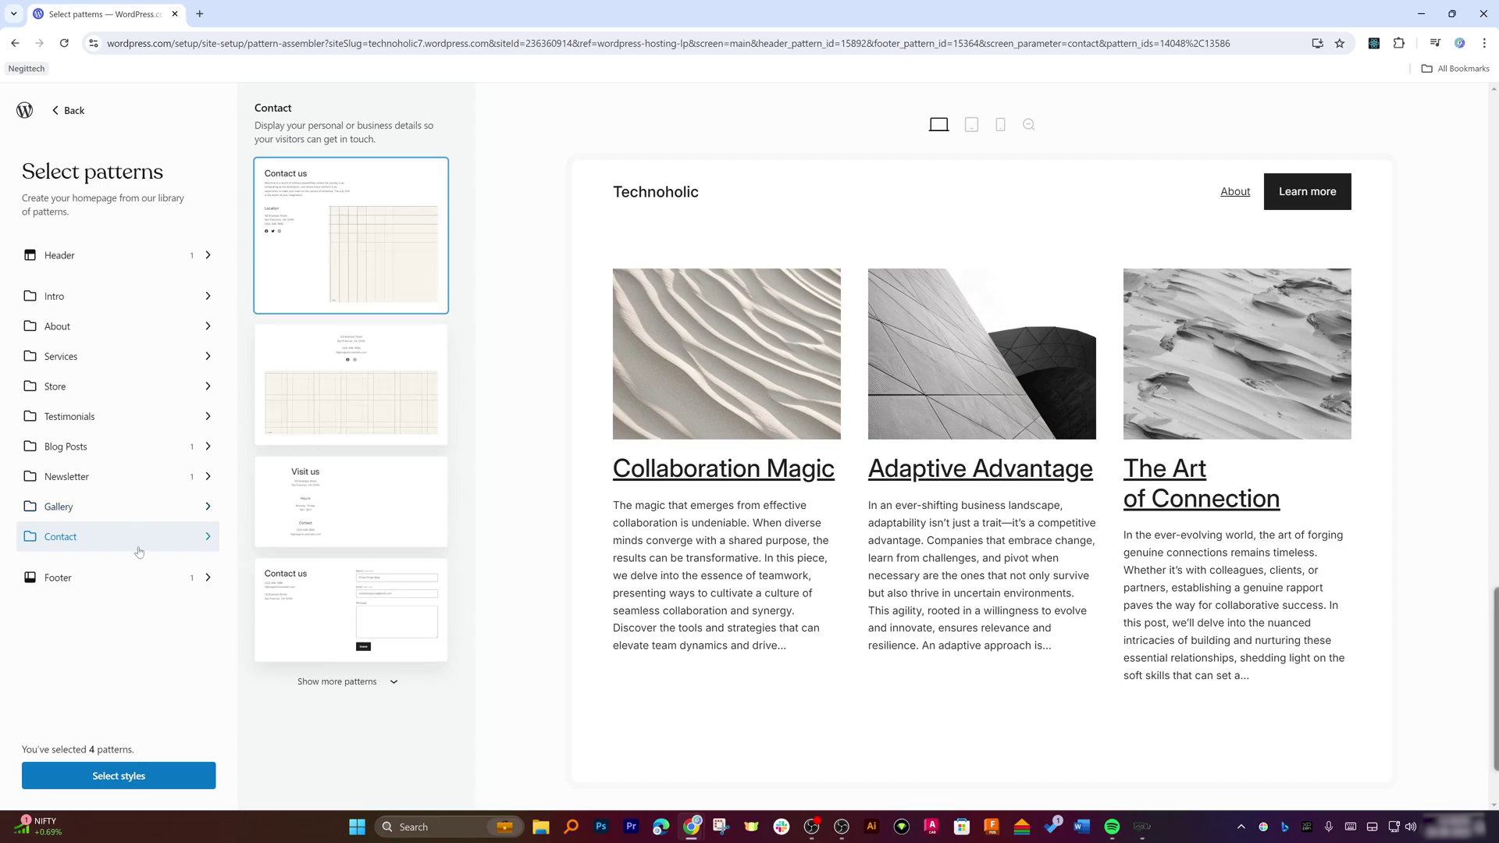
click(117, 296)
Continue through the styles with the free color style to the additional pages, and preview the Homepage.
click(151, 777)
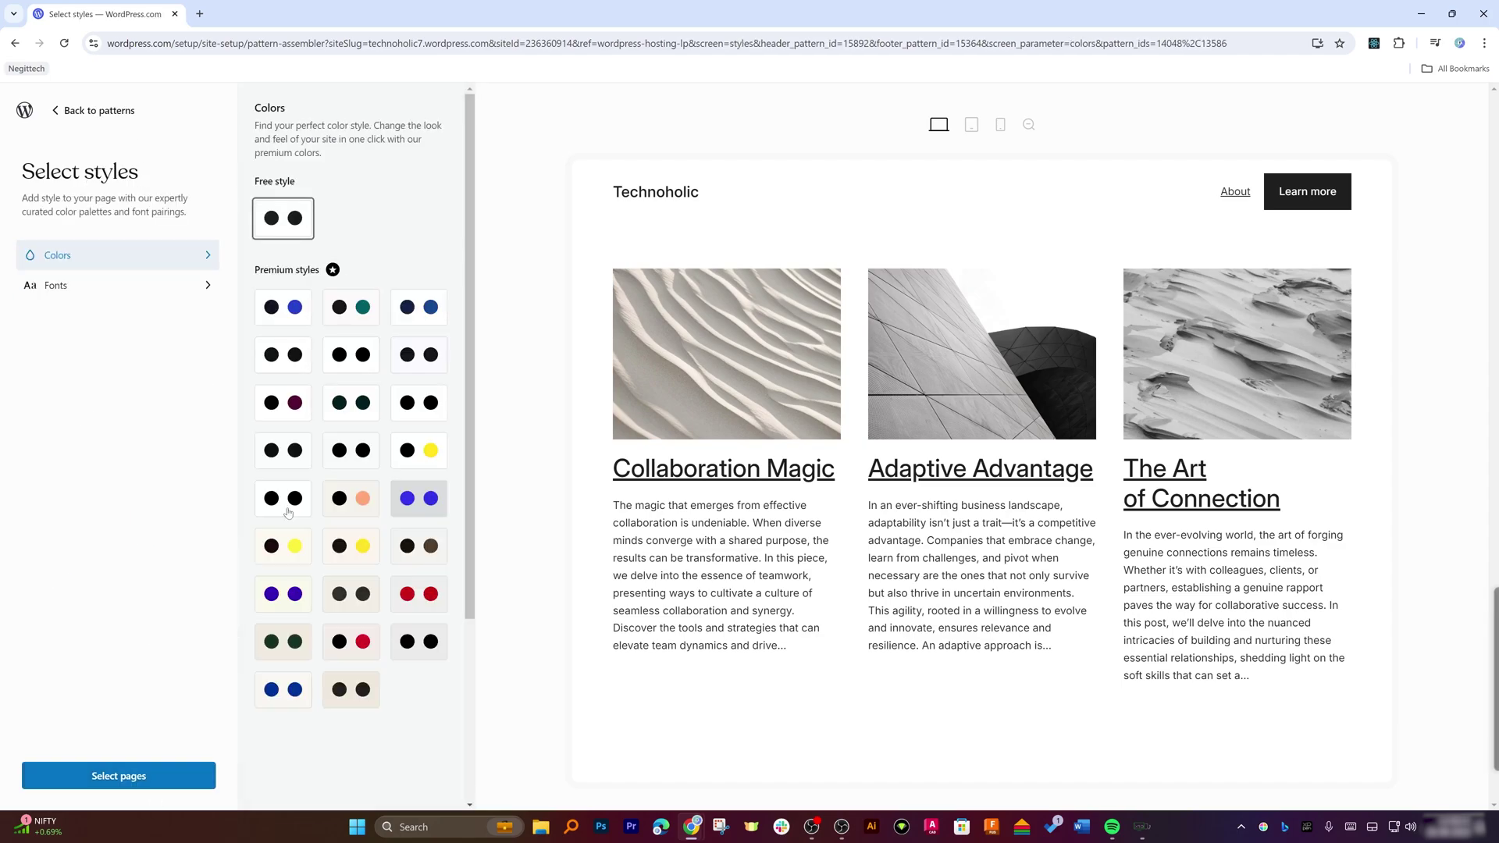
click(146, 776)
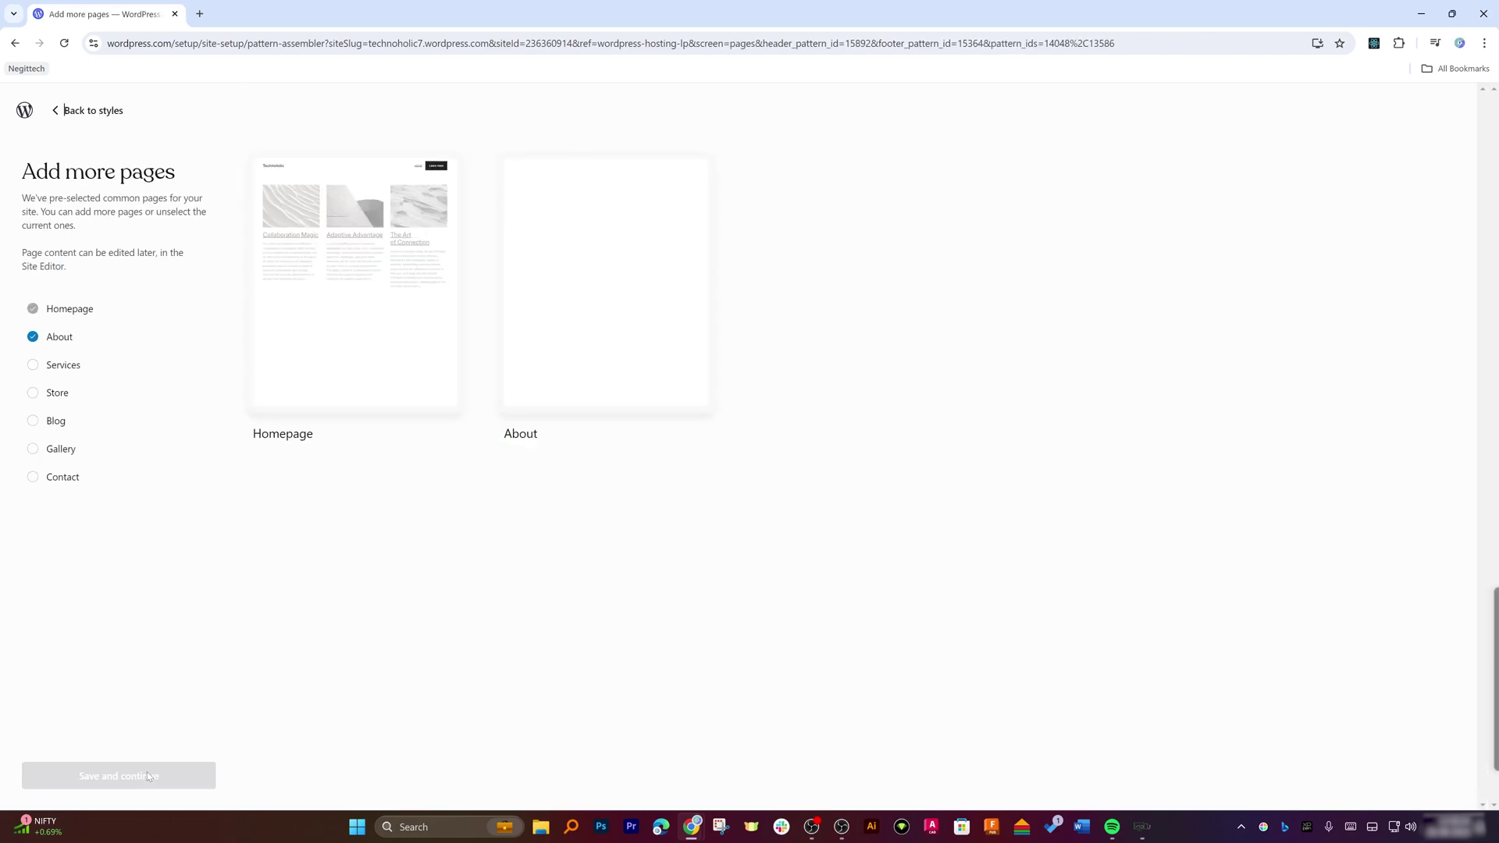
click(401, 254)
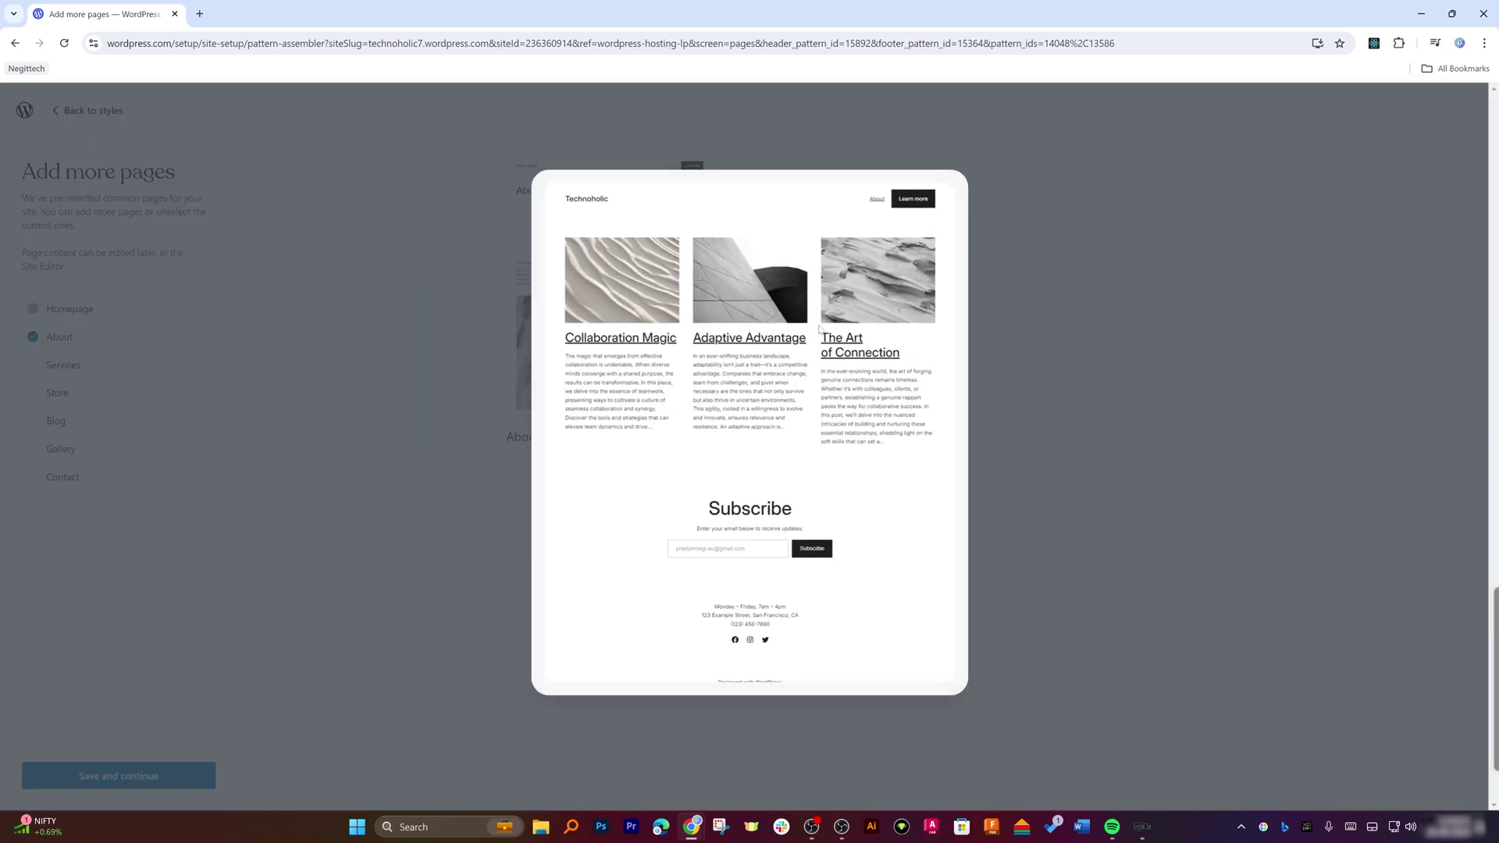
click(1221, 474)
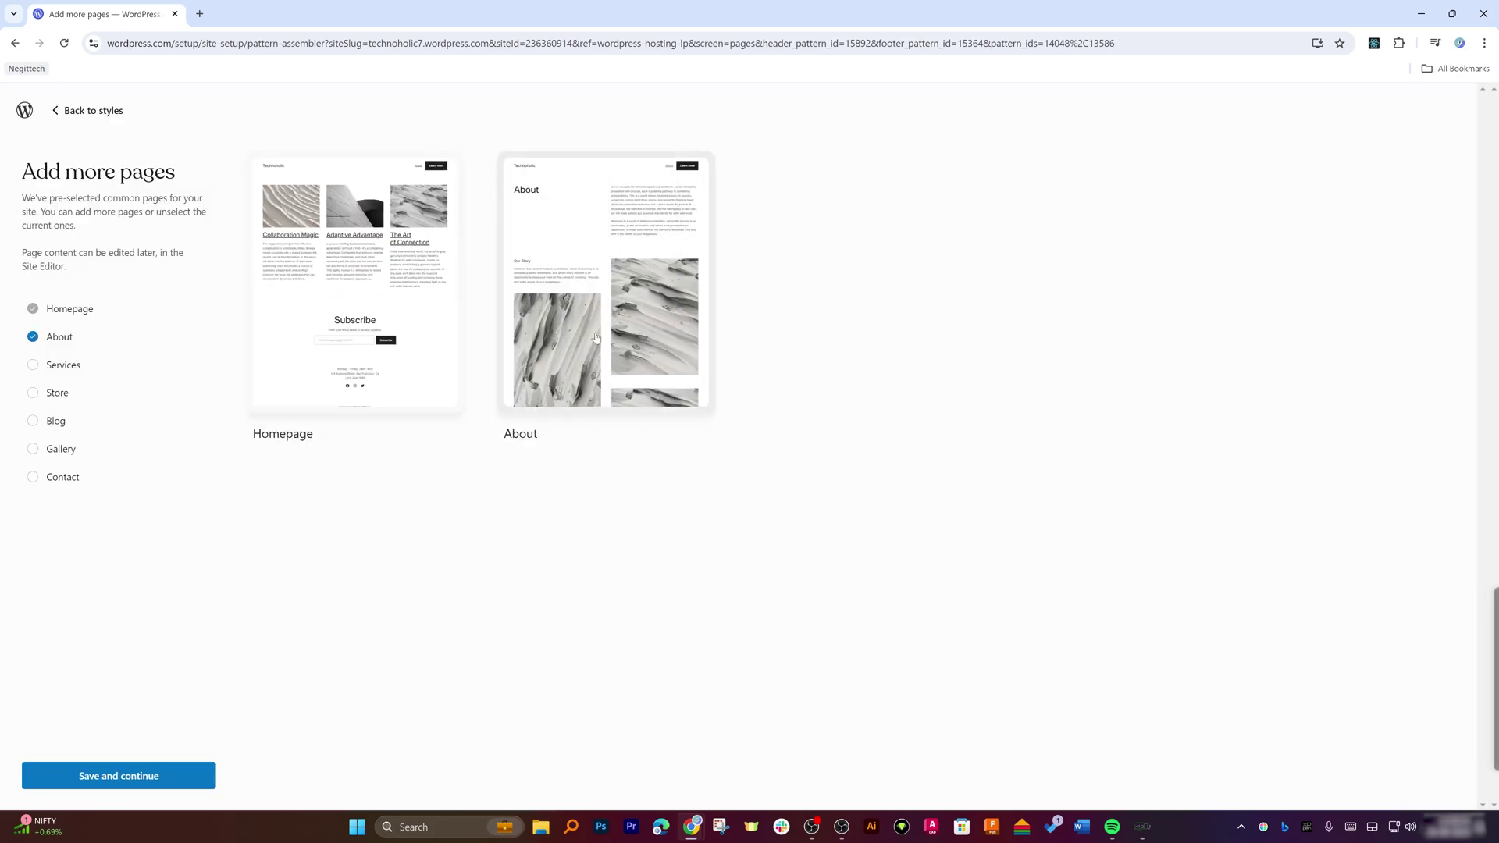
Save the design with the Homepage and About pages to start adding content, and close the Site Editor's welcome tour.
click(168, 777)
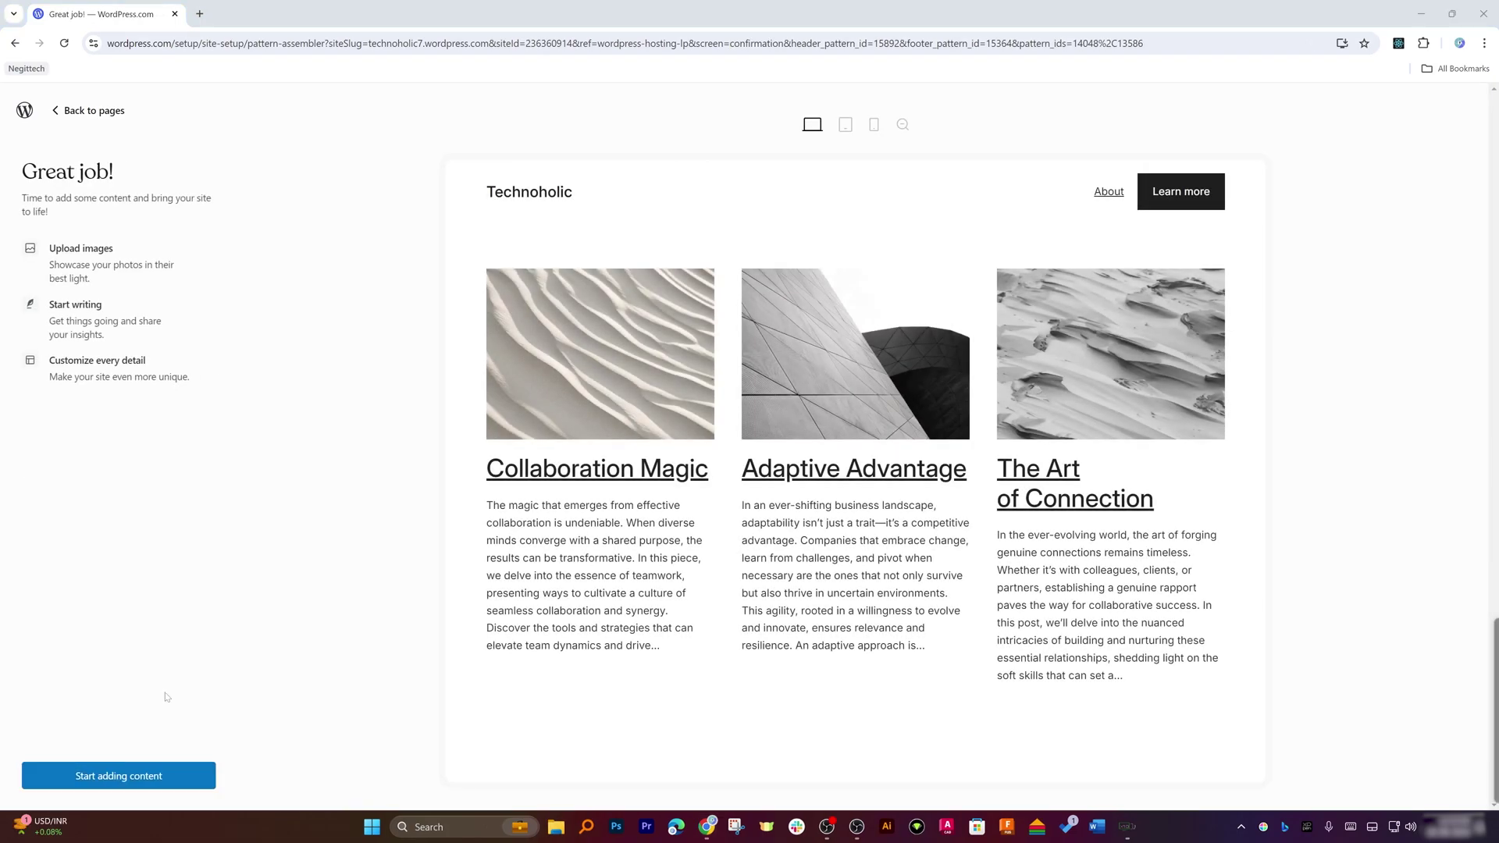
click(121, 777)
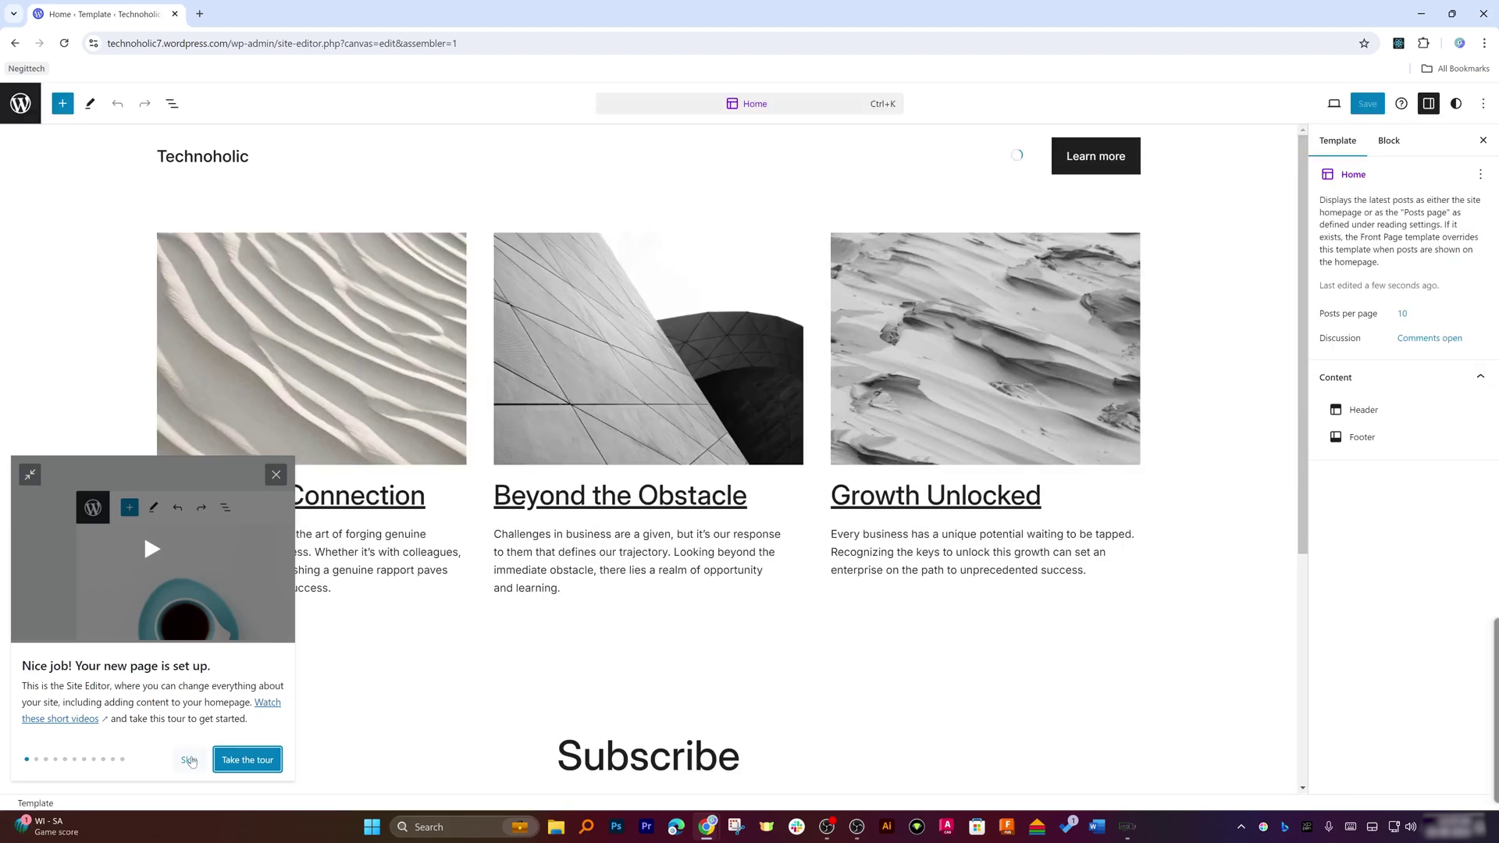
click(246, 759)
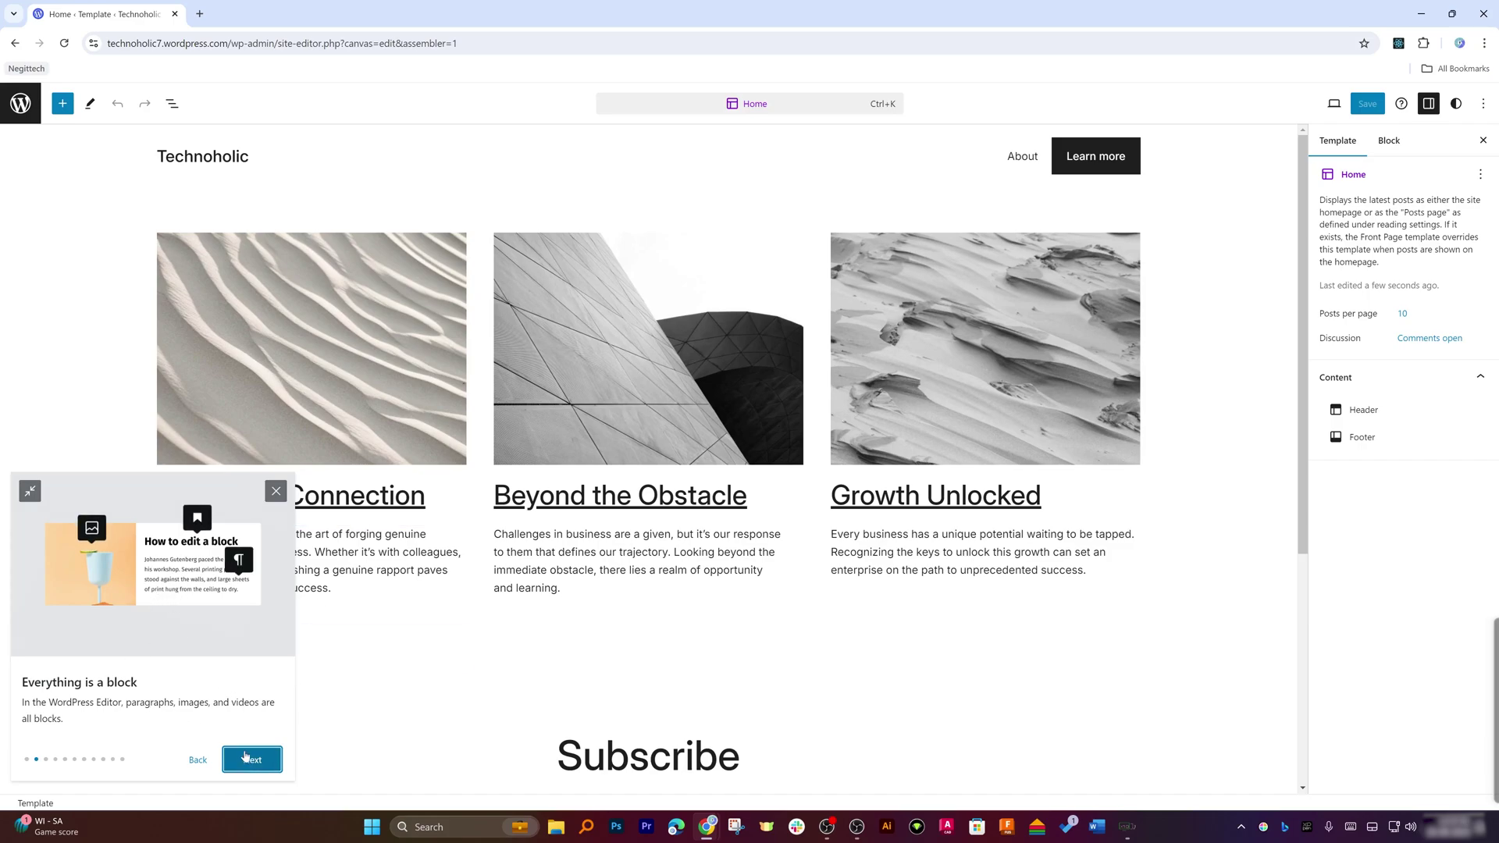
click(257, 756)
key(Escape)
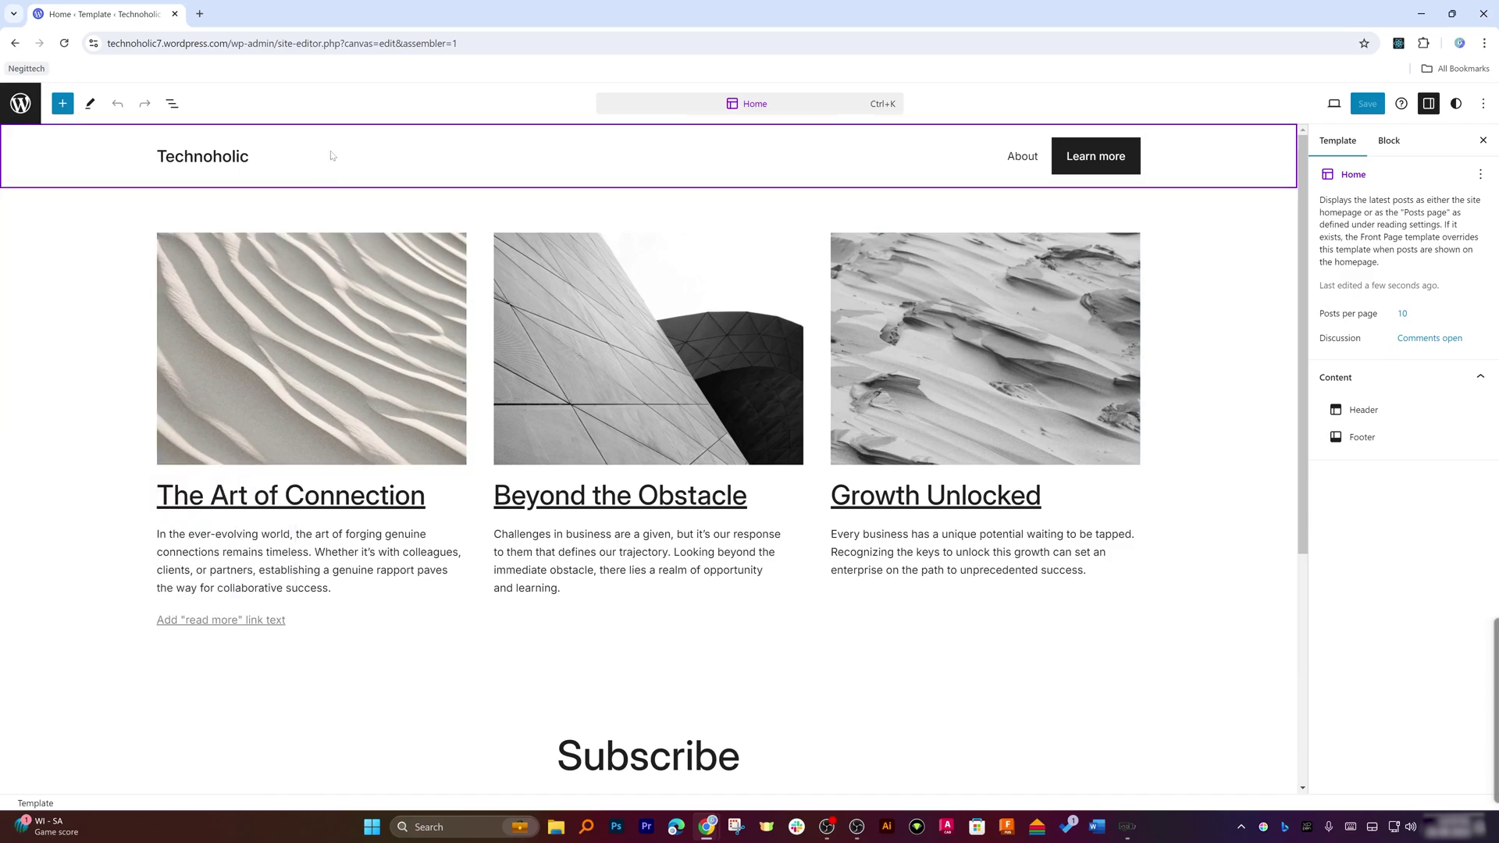
Look over the Home template and inspect the block settings of the header's Site Title and Row.
scroll(481, 591, down, 5)
scroll(481, 592, up, 3)
scroll(481, 591, up, 2)
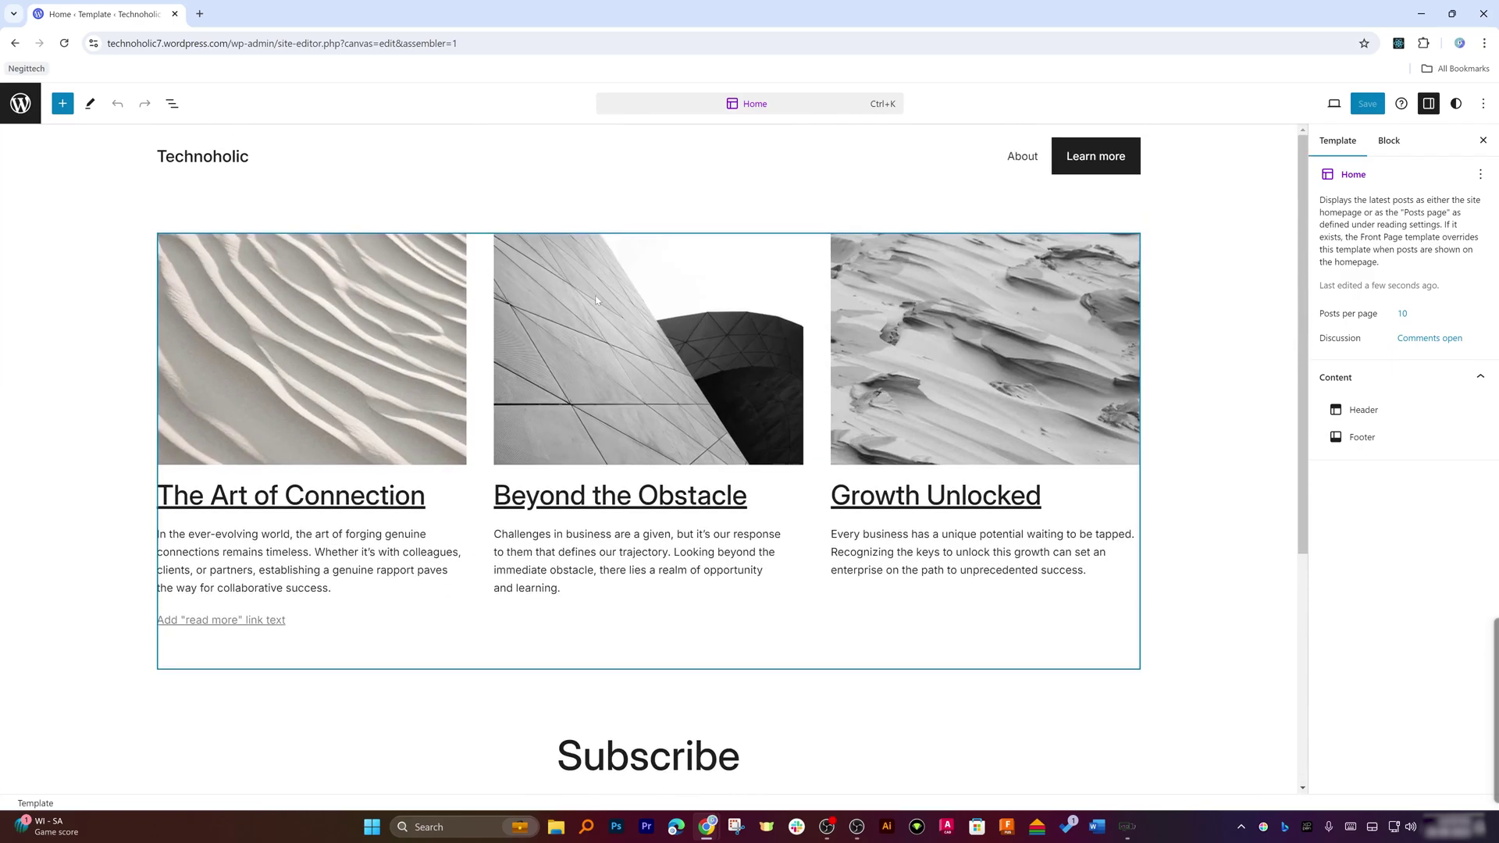
click(235, 158)
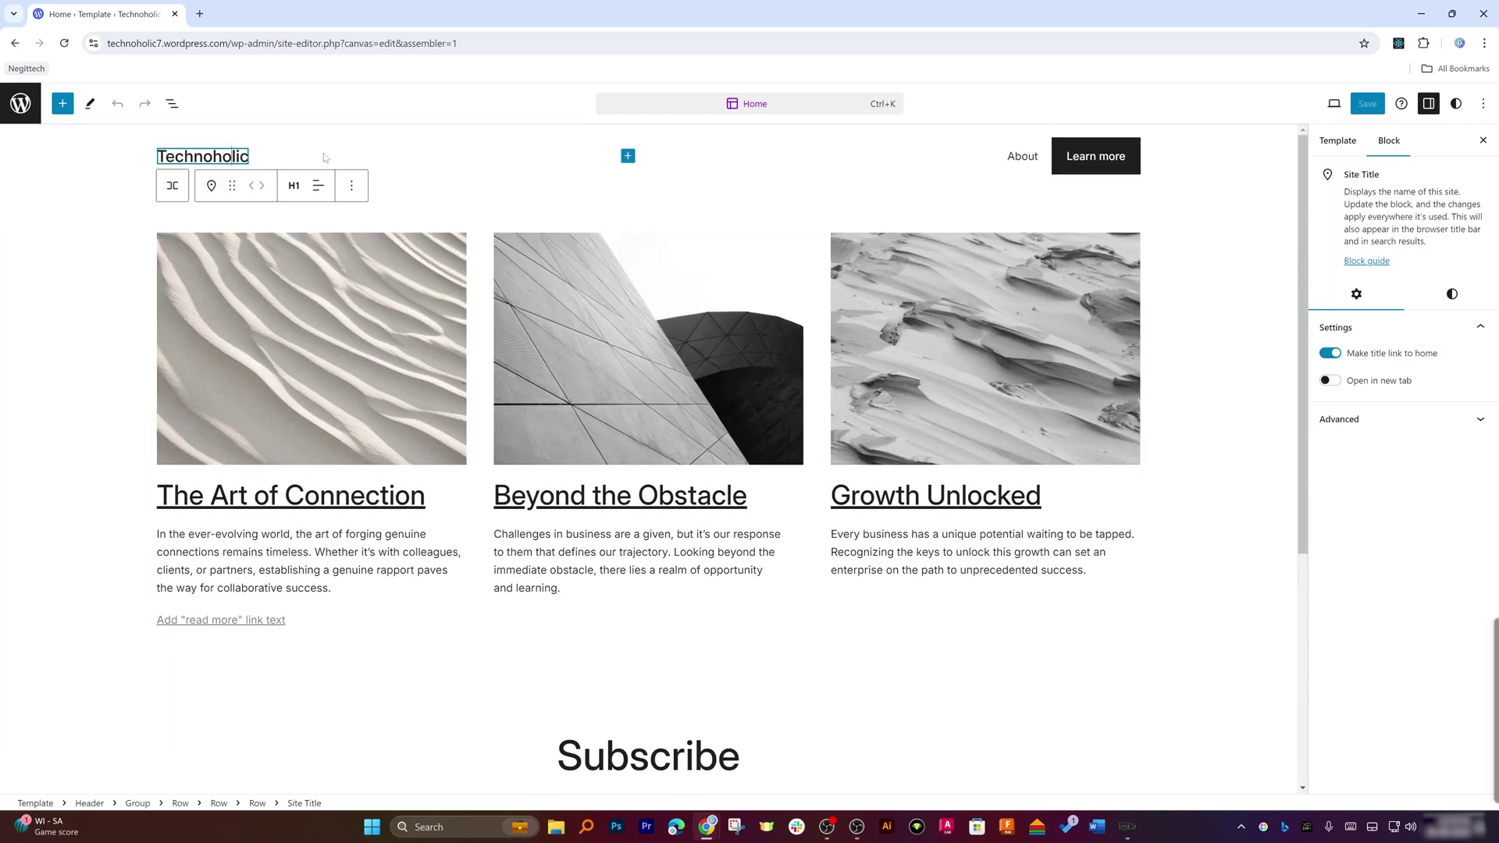
click(325, 157)
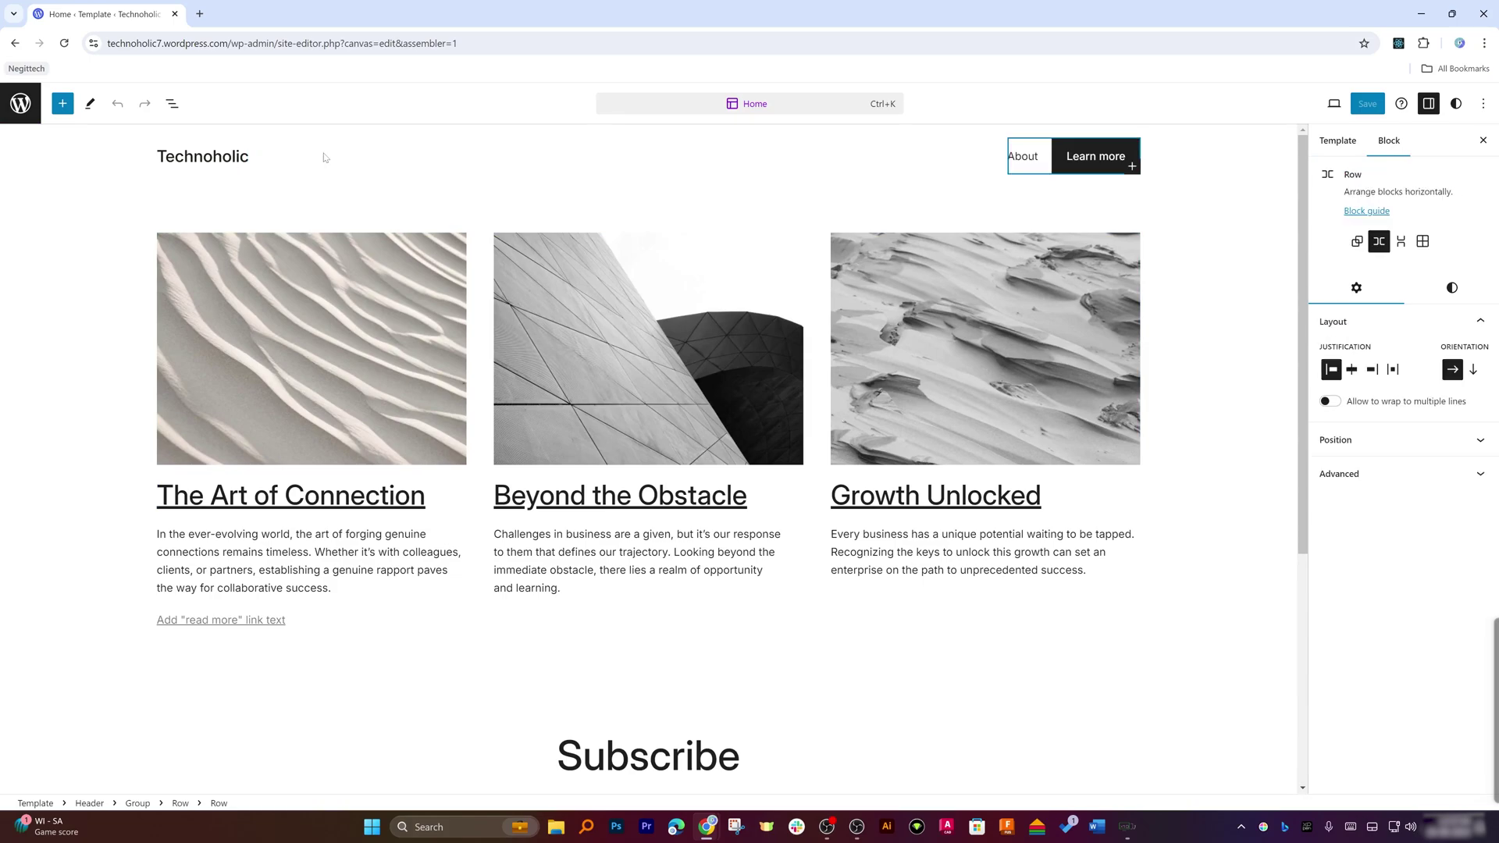
Change the header's site title to Technoholic Blog and add a Store custom link after About in the navigation.
click(237, 156)
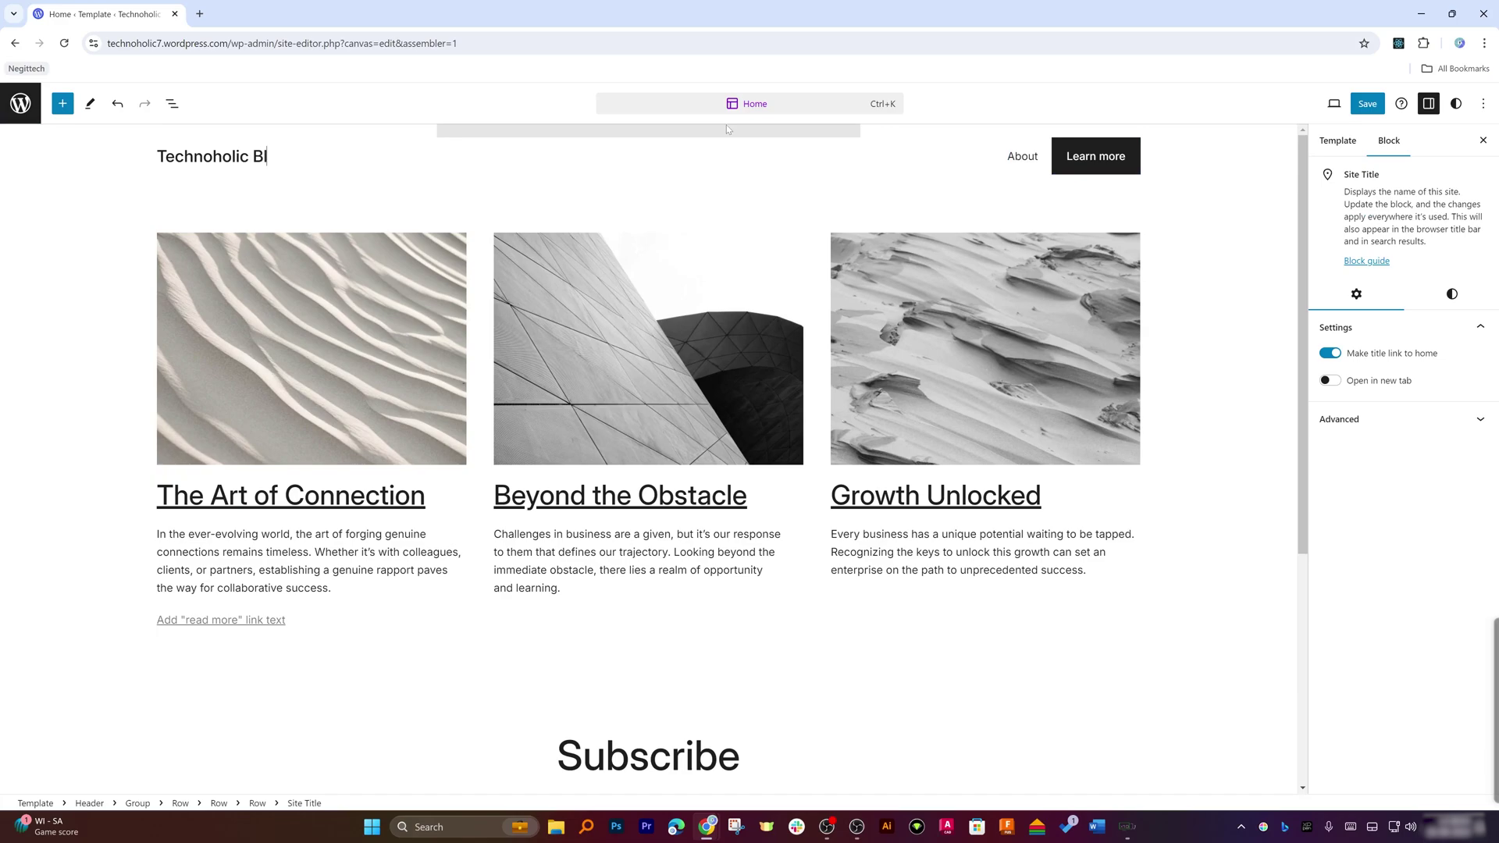
click(1014, 157)
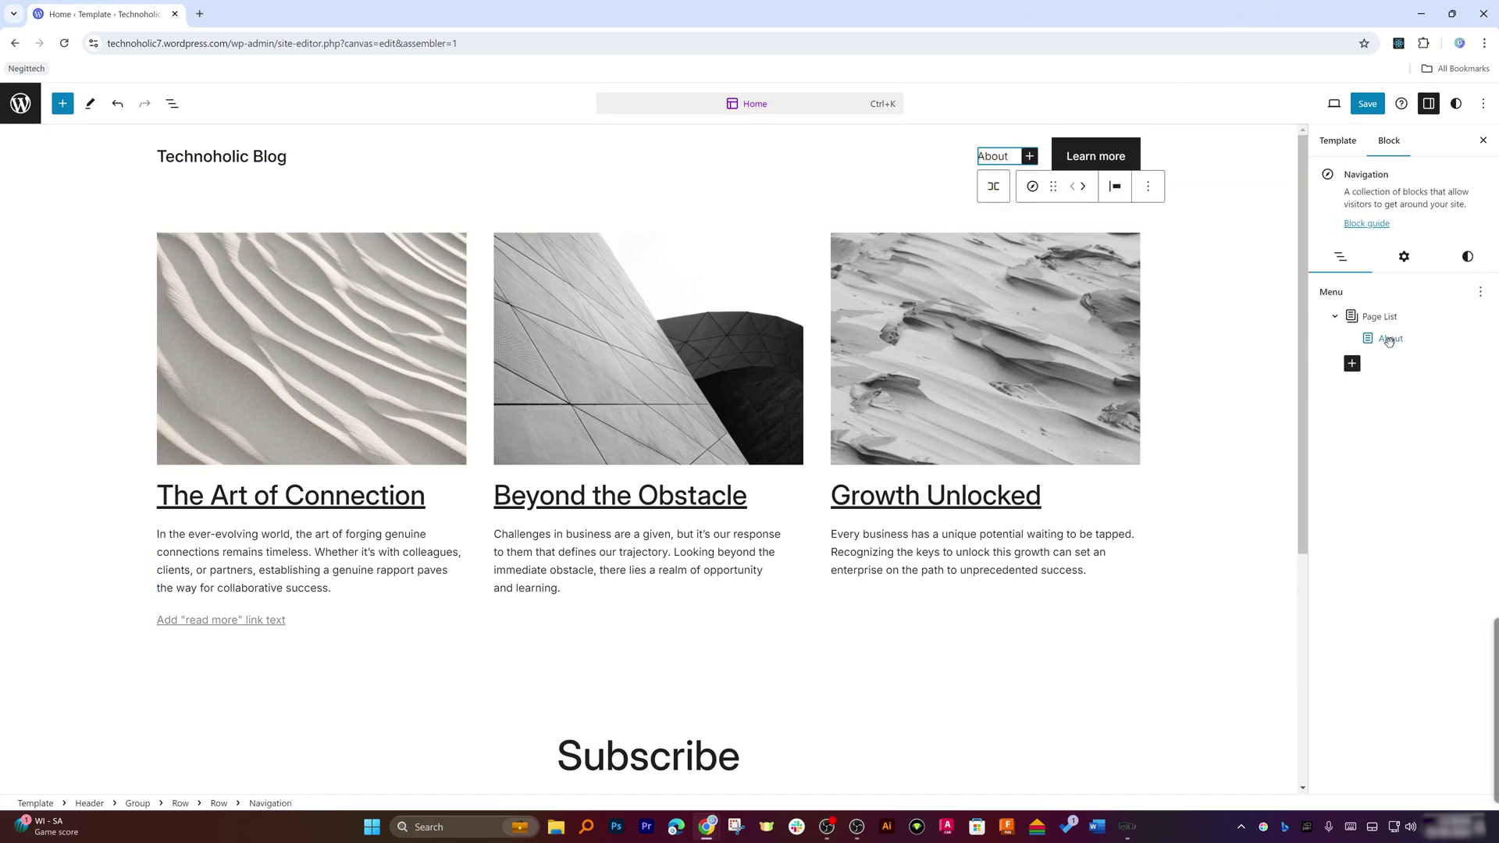
click(1353, 366)
click(1353, 365)
click(1028, 157)
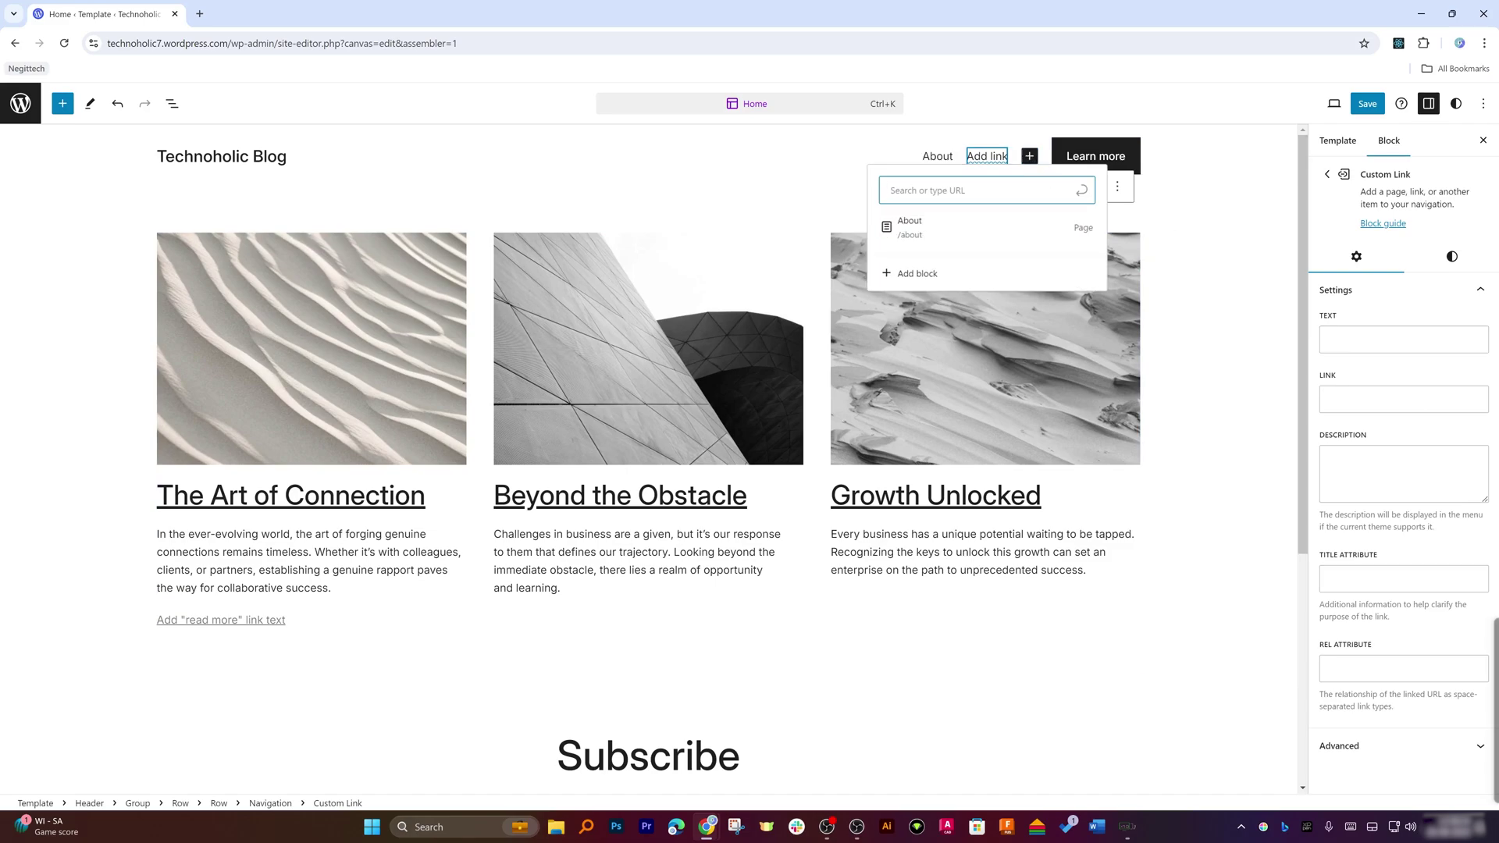
text(tore)
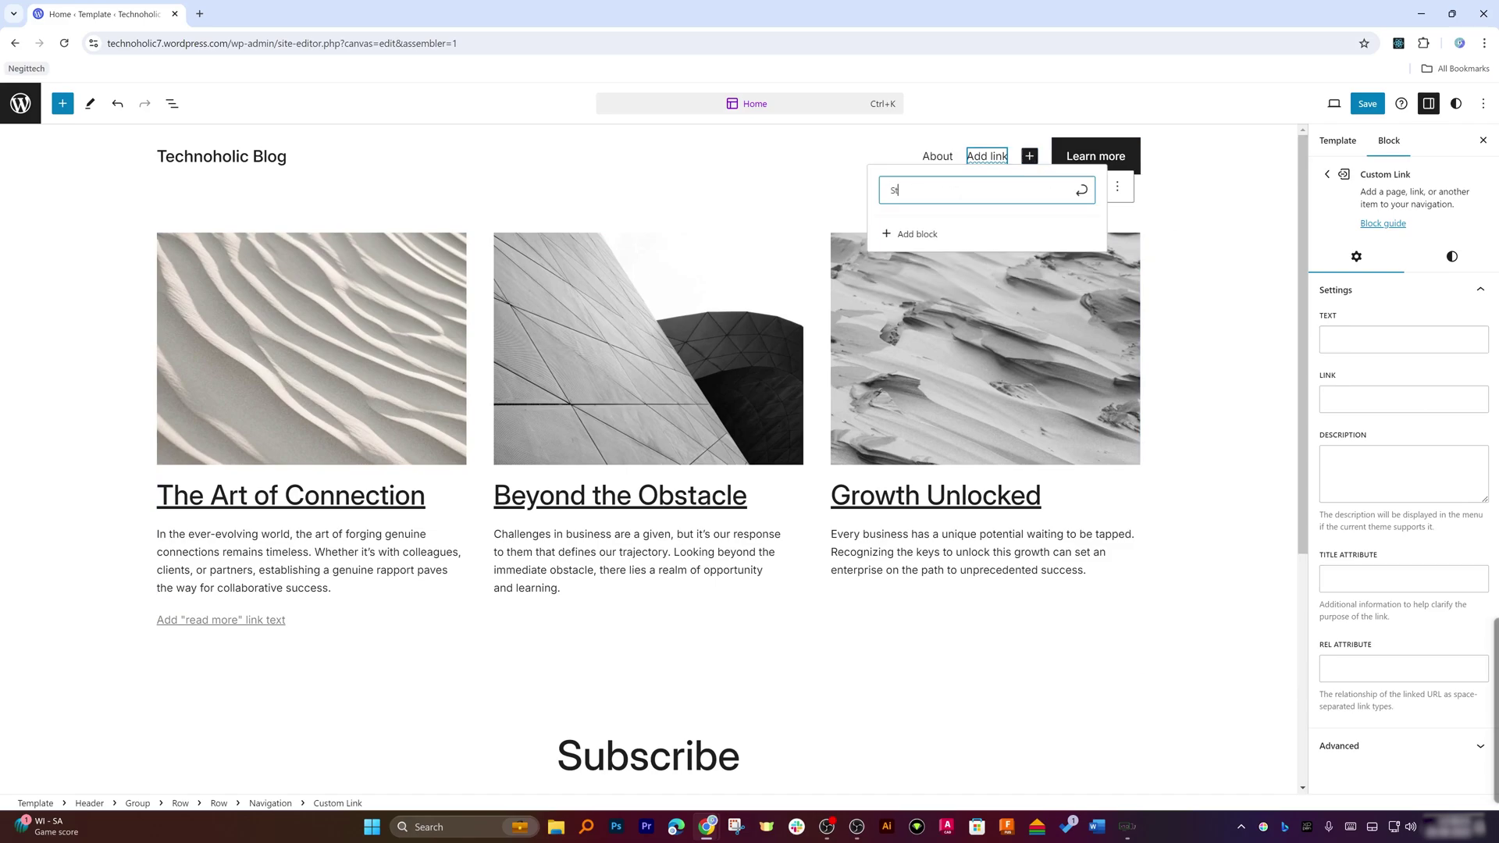
key(Return)
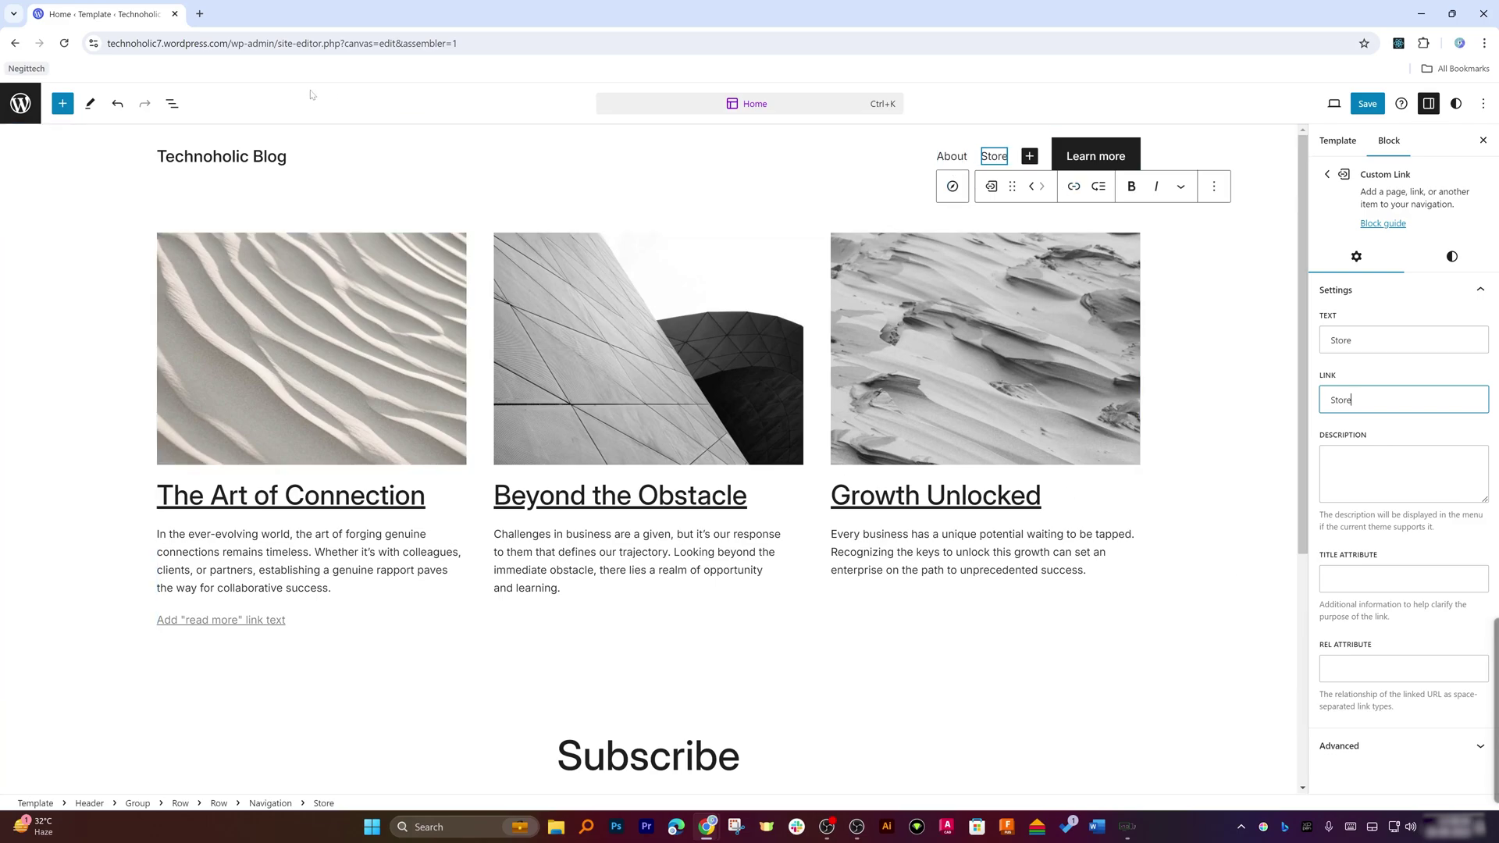
Delete the Learn more button from the header.
click(1085, 156)
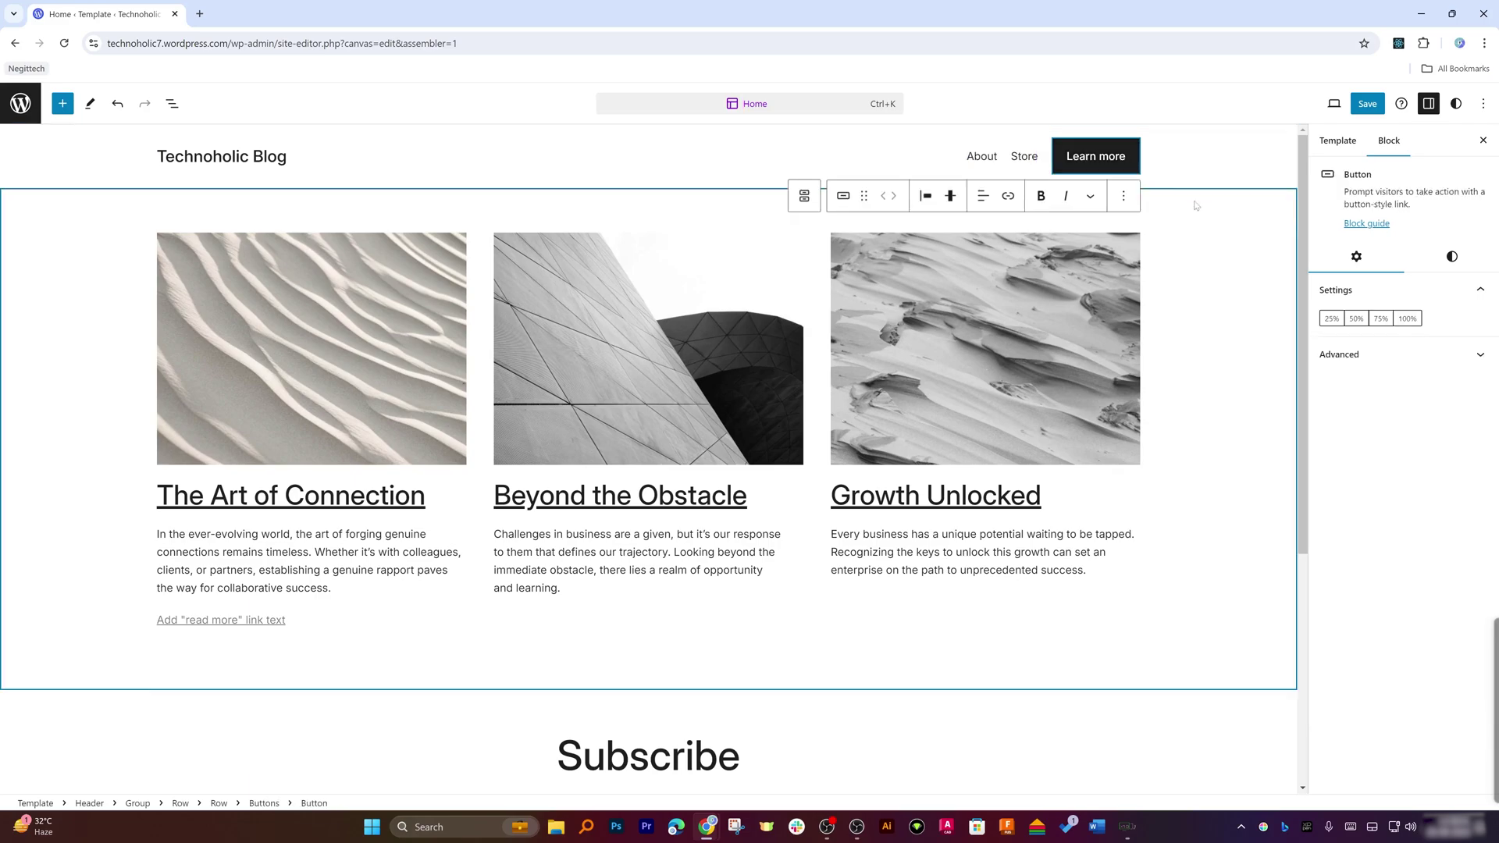
key(End)
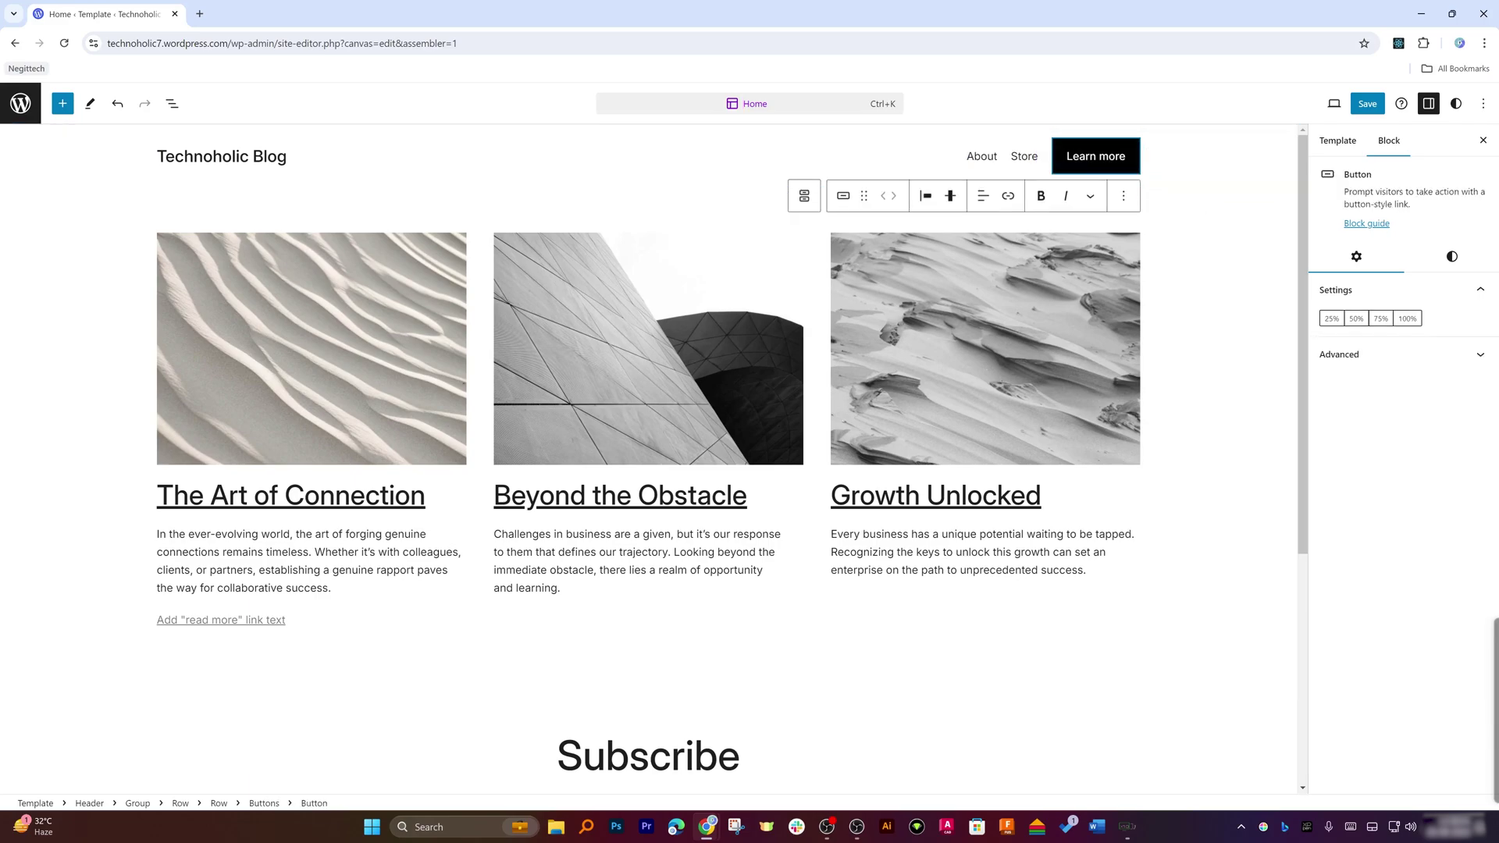
click(1191, 158)
click(1129, 164)
click(1125, 197)
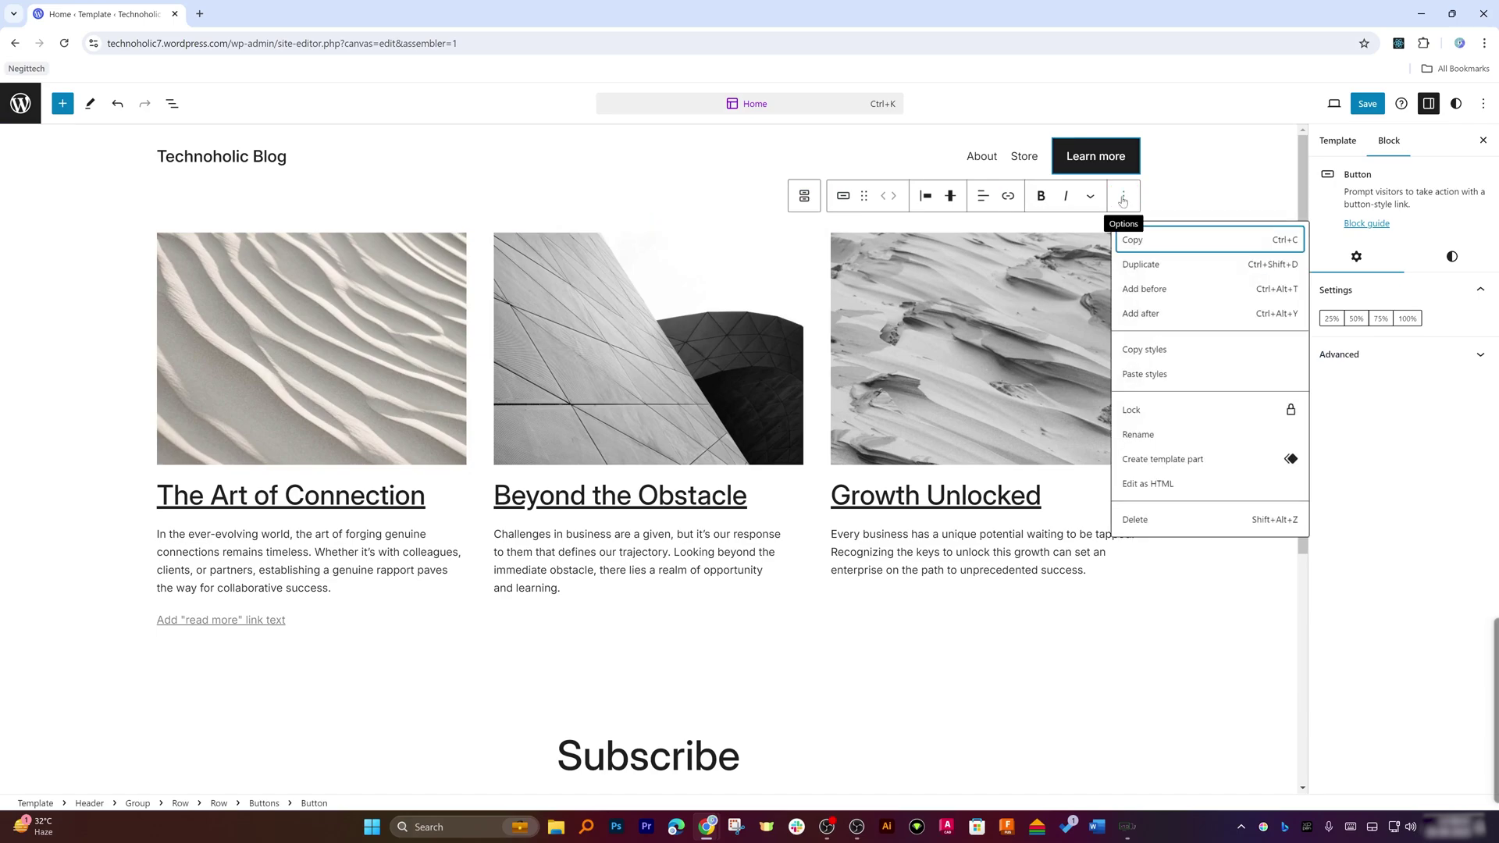
click(1144, 520)
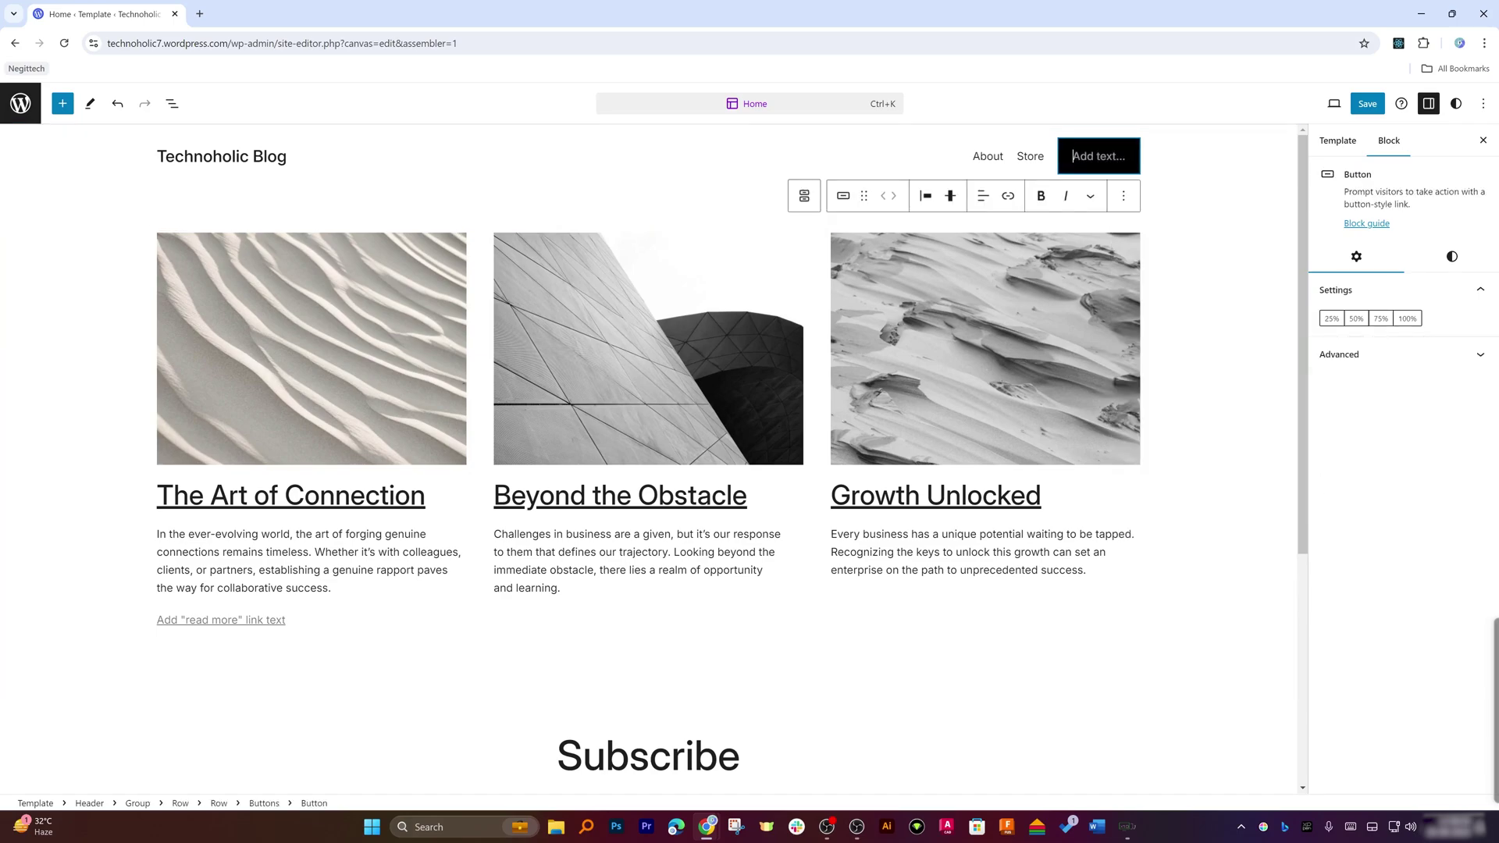
click(438, 161)
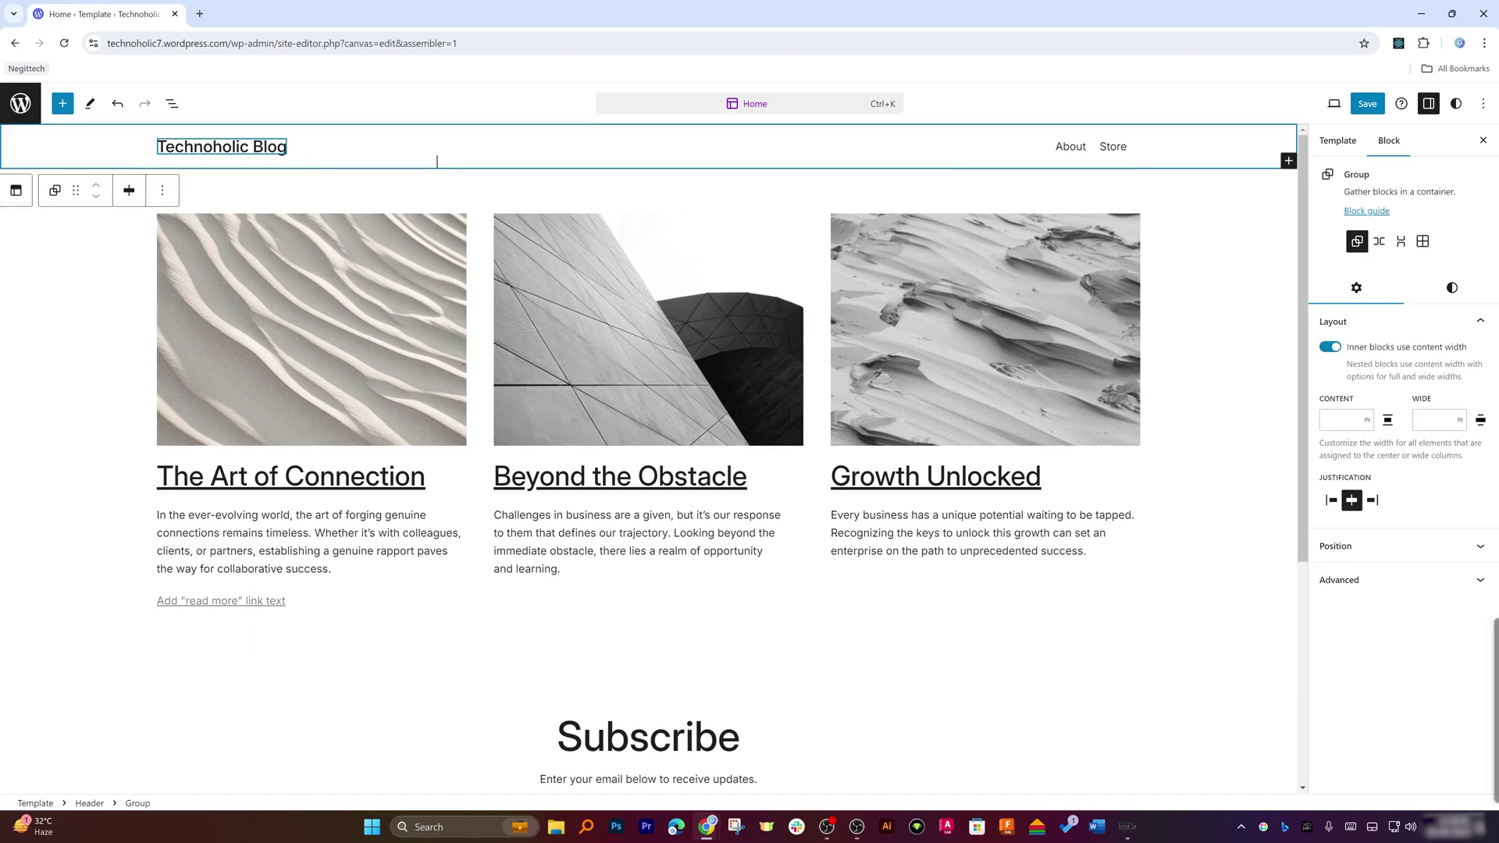
Change the opening hours in the footer to Monday - Friday, 9 am - 5 pm.
scroll(531, 331, down, 5)
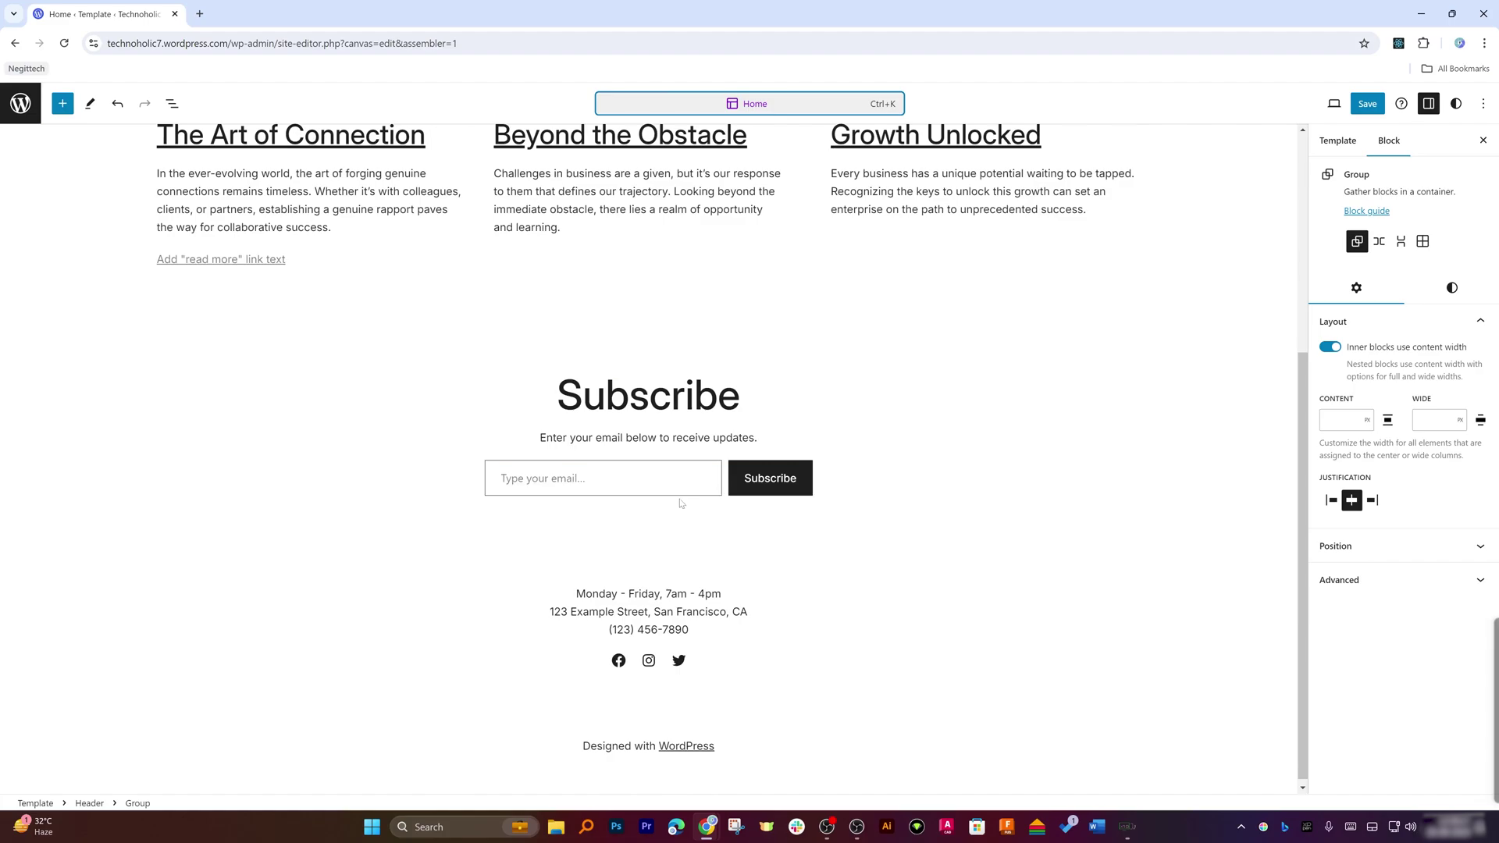
click(661, 593)
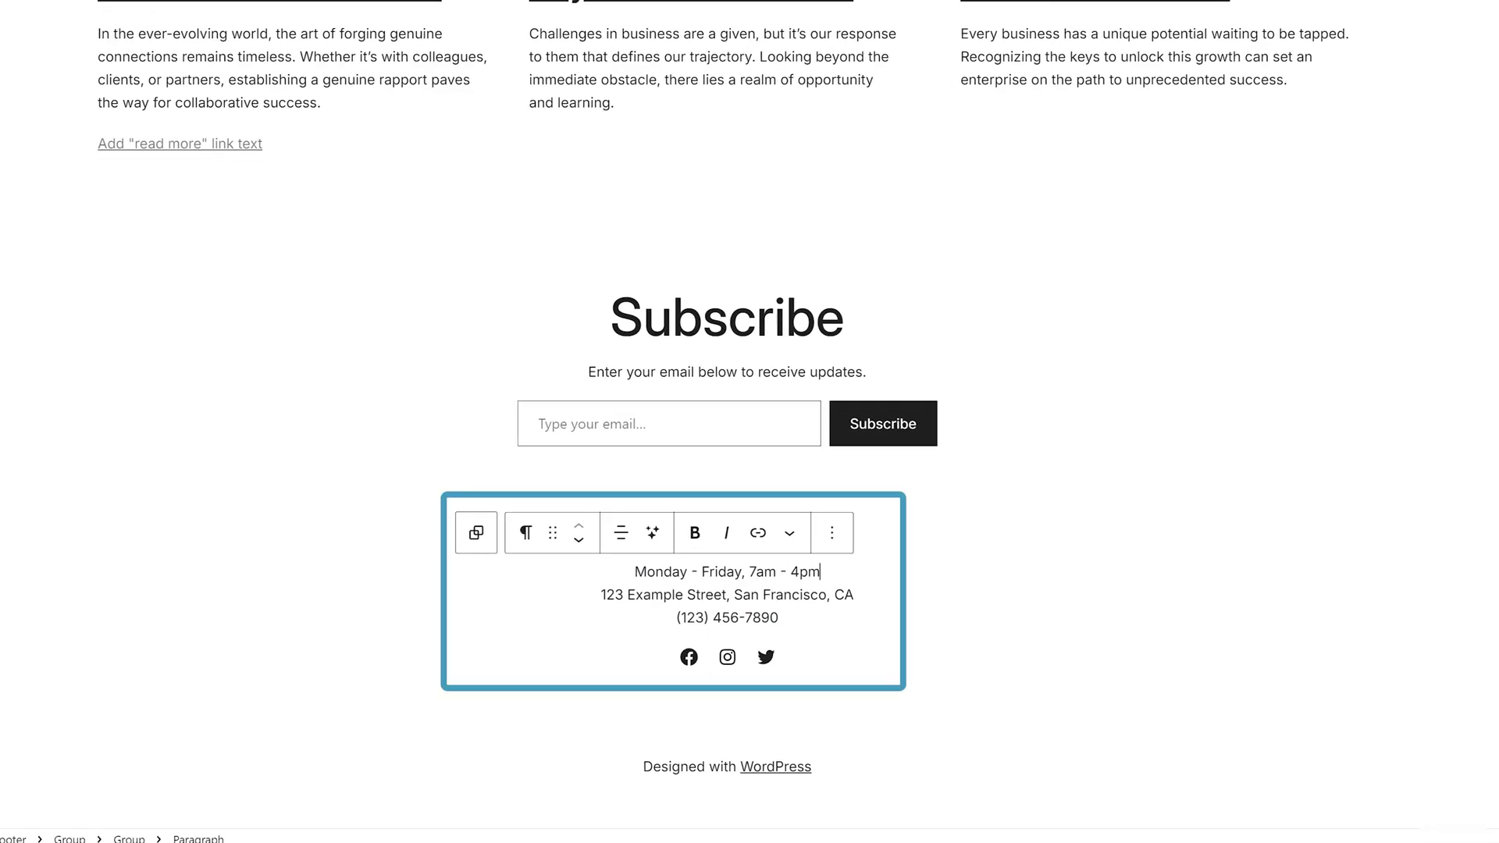
key(Left)
key(Left)
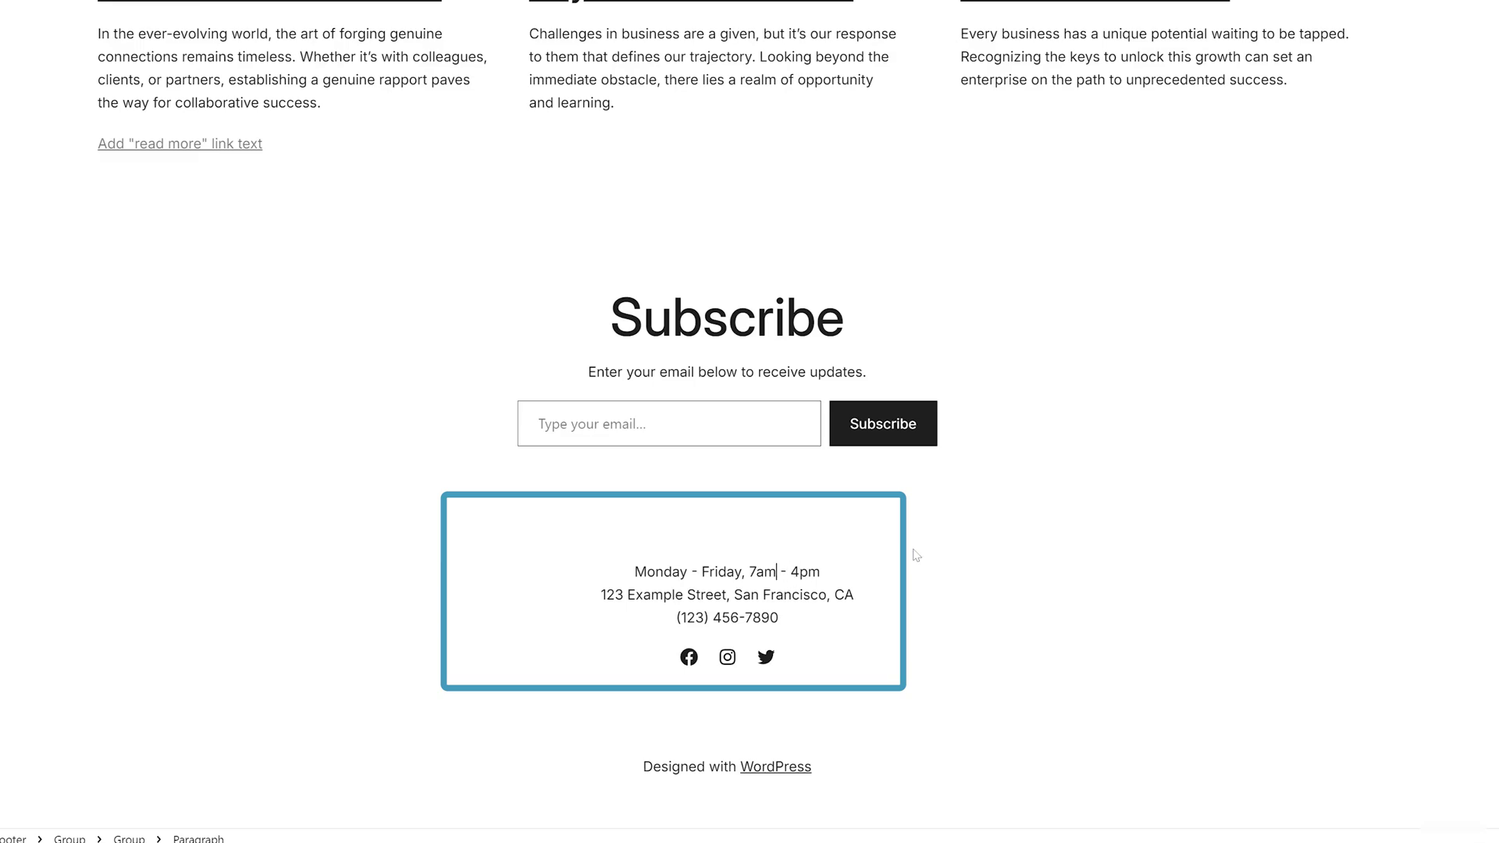
key(BackSpace)
text(9)
key(Right)
key(Right)
key(Delete)
text(5)
Remove the word Street from the address line in the footer.
key(Down)
key(BackSpace)
key(BackSpace)
key(BackSpace)
key(BackSpace)
key(BackSpace)
key(BackSpace)
key(BackSpace)
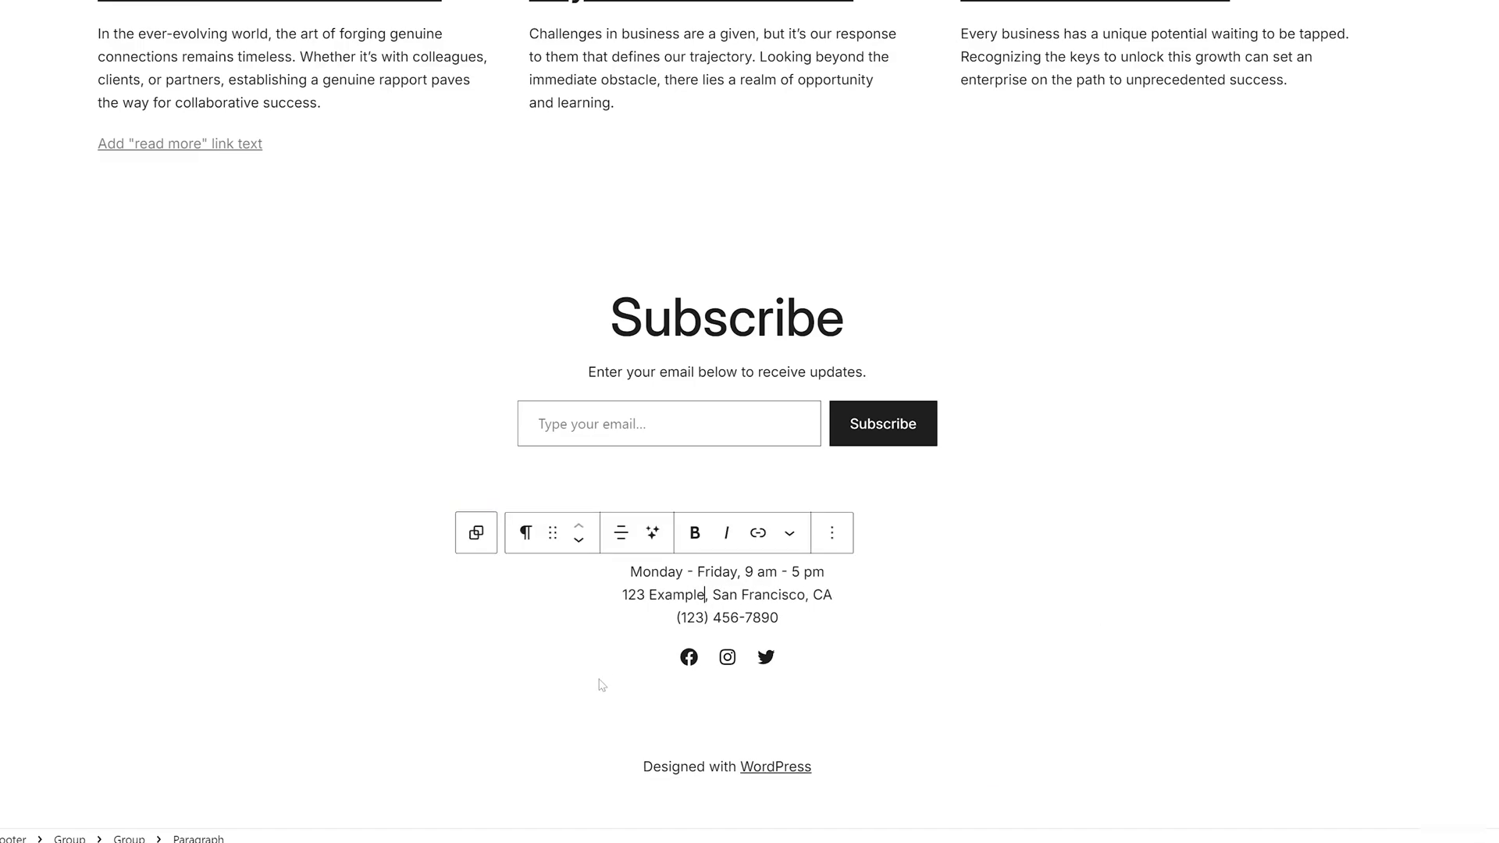
Link the footer's Facebook icon to the copied address of the Technoholic Facebook page.
click(689, 658)
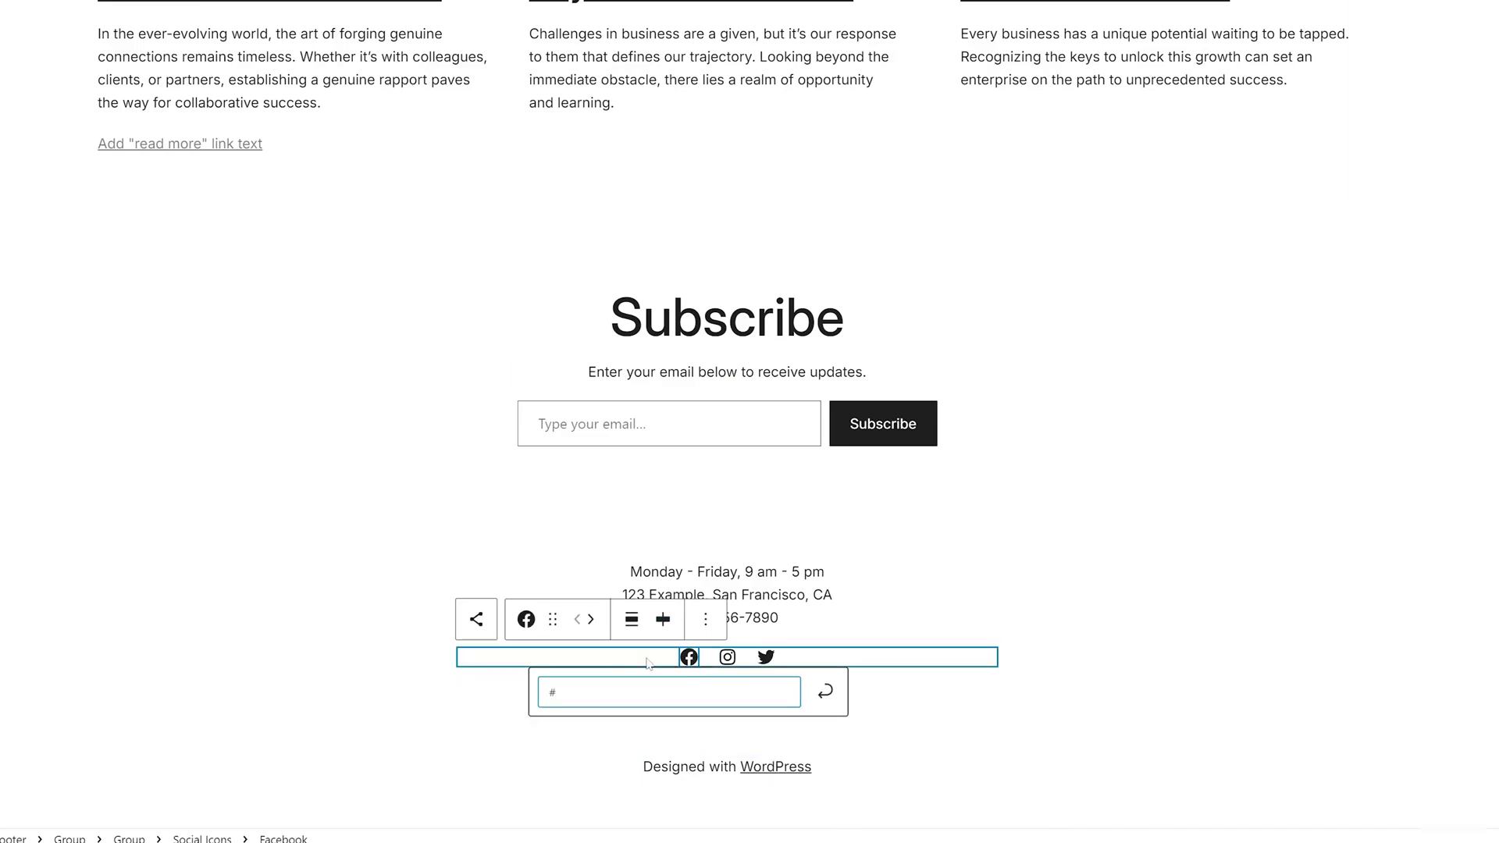
key(ctrl+t)
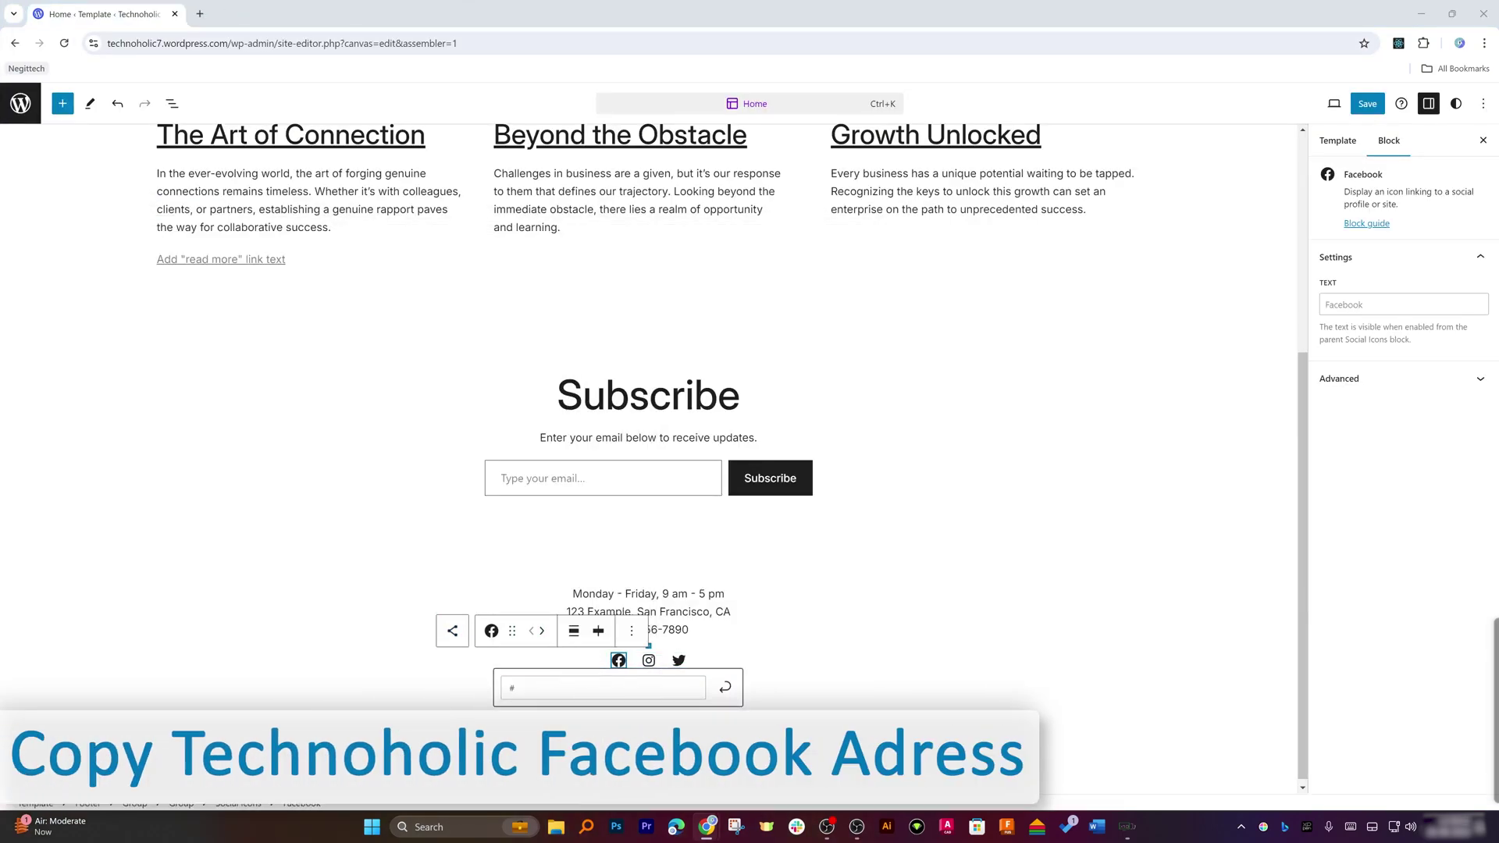
click(603, 688)
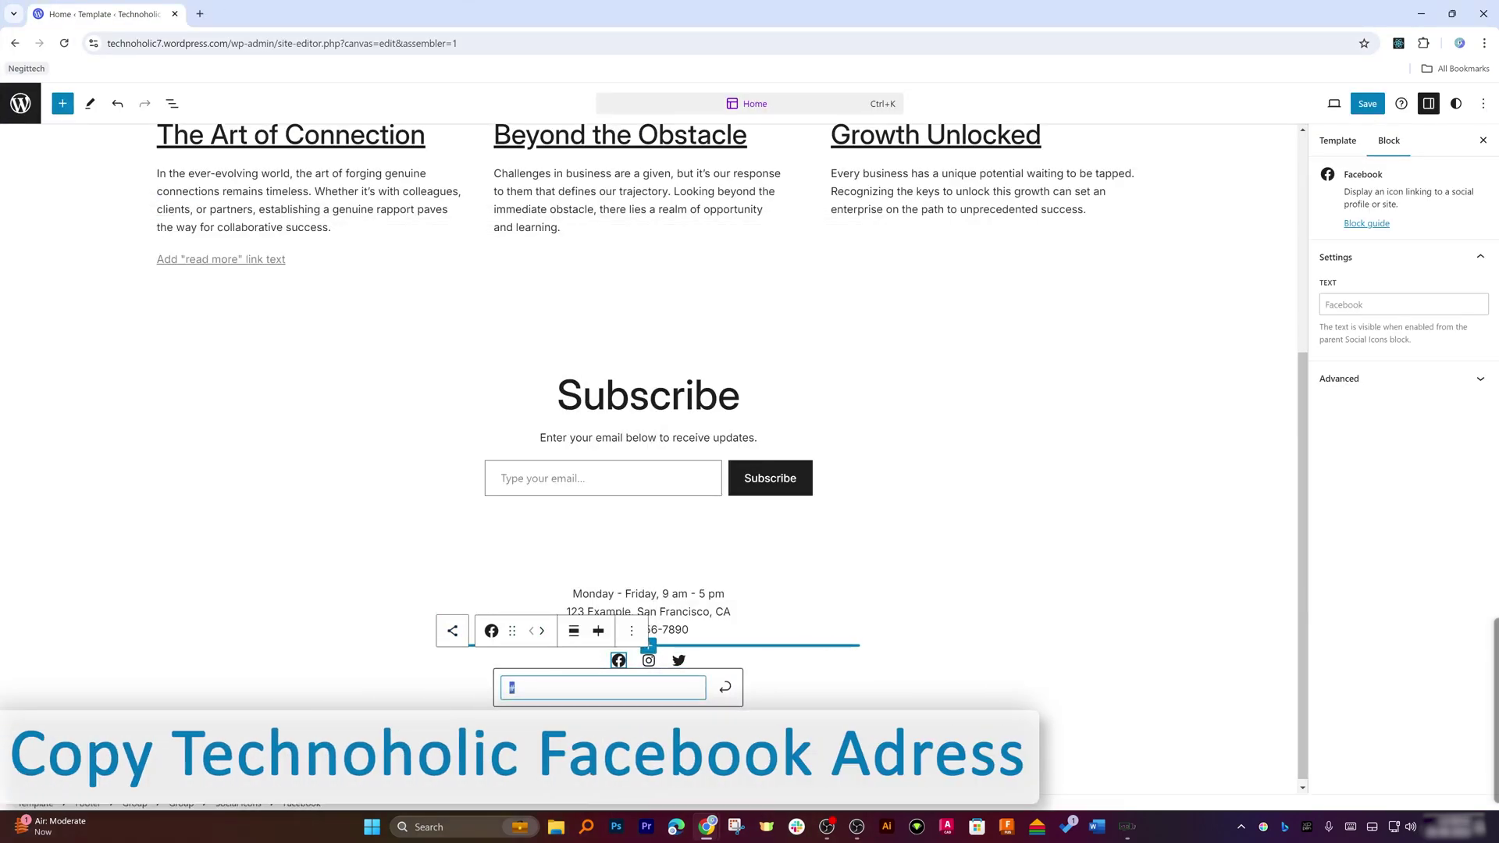
key(ctrl+v)
click(725, 687)
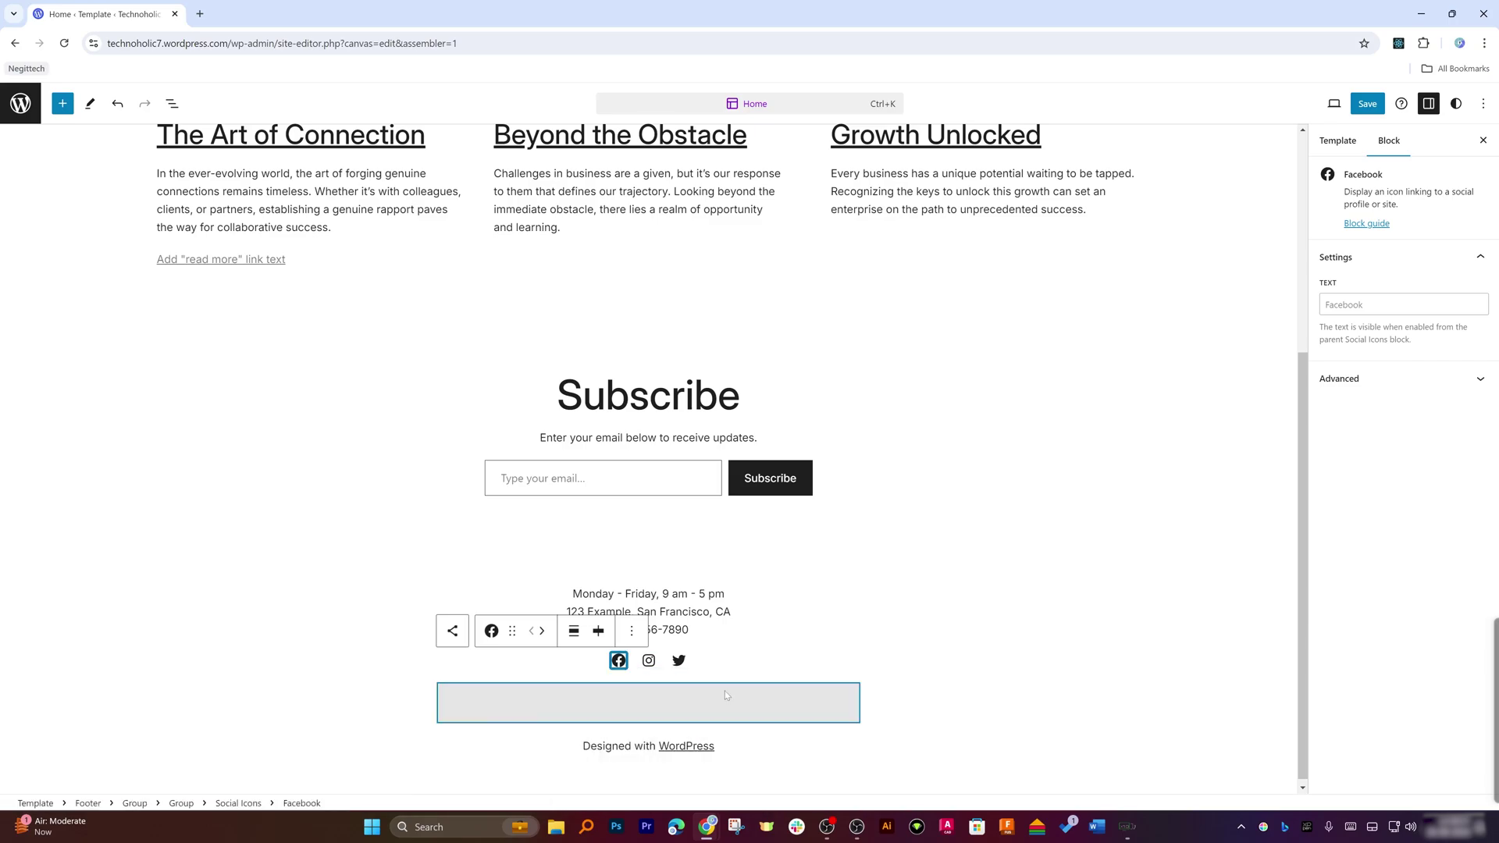
click(882, 407)
Save the site title, header, footer and navigation changes, and view the site in a new browser tab.
scroll(867, 420, up, 5)
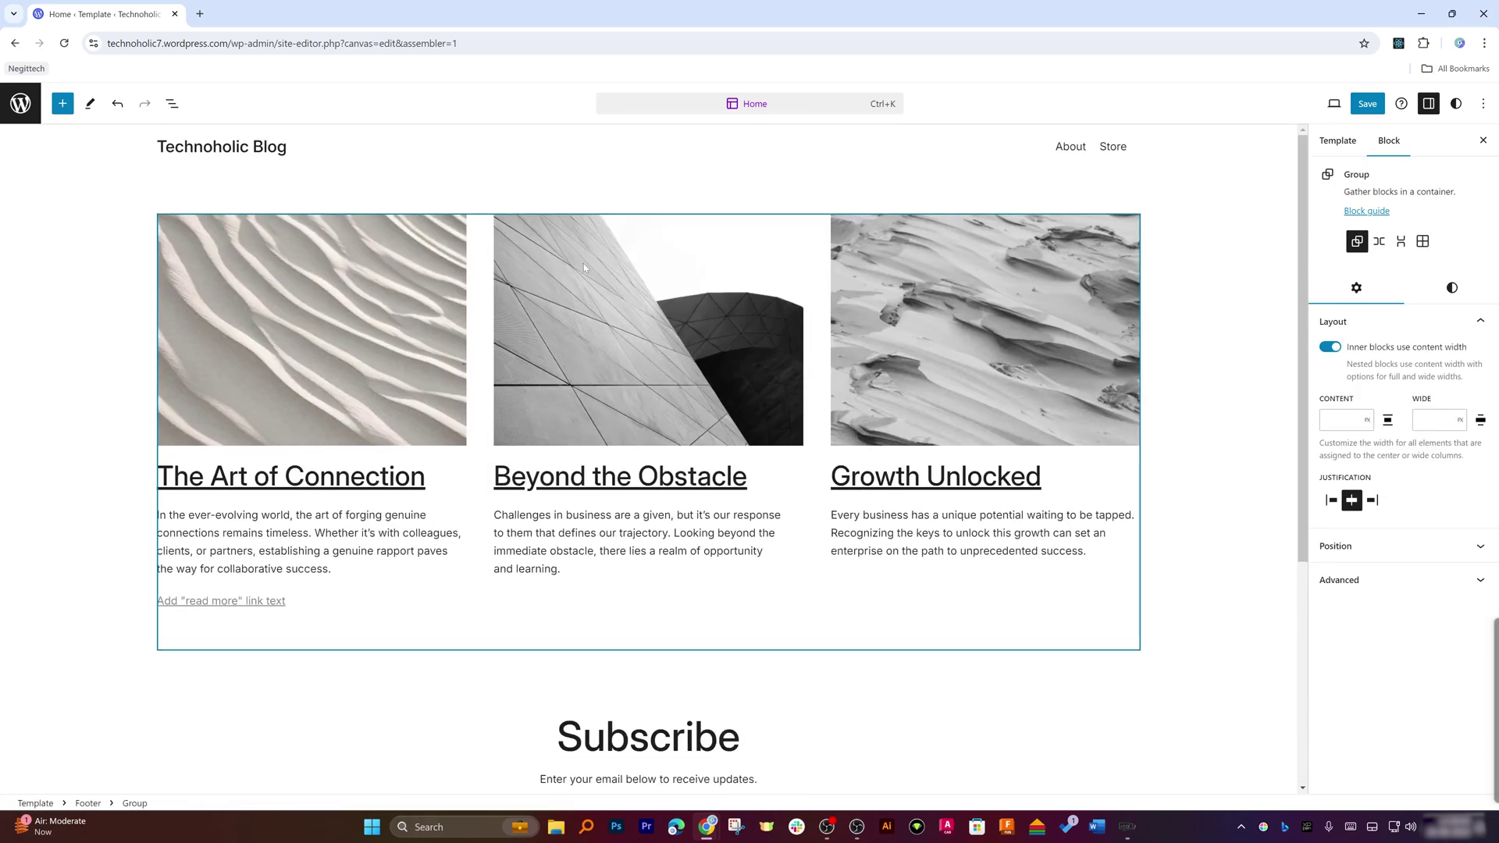
scroll(1037, 350, down, 5)
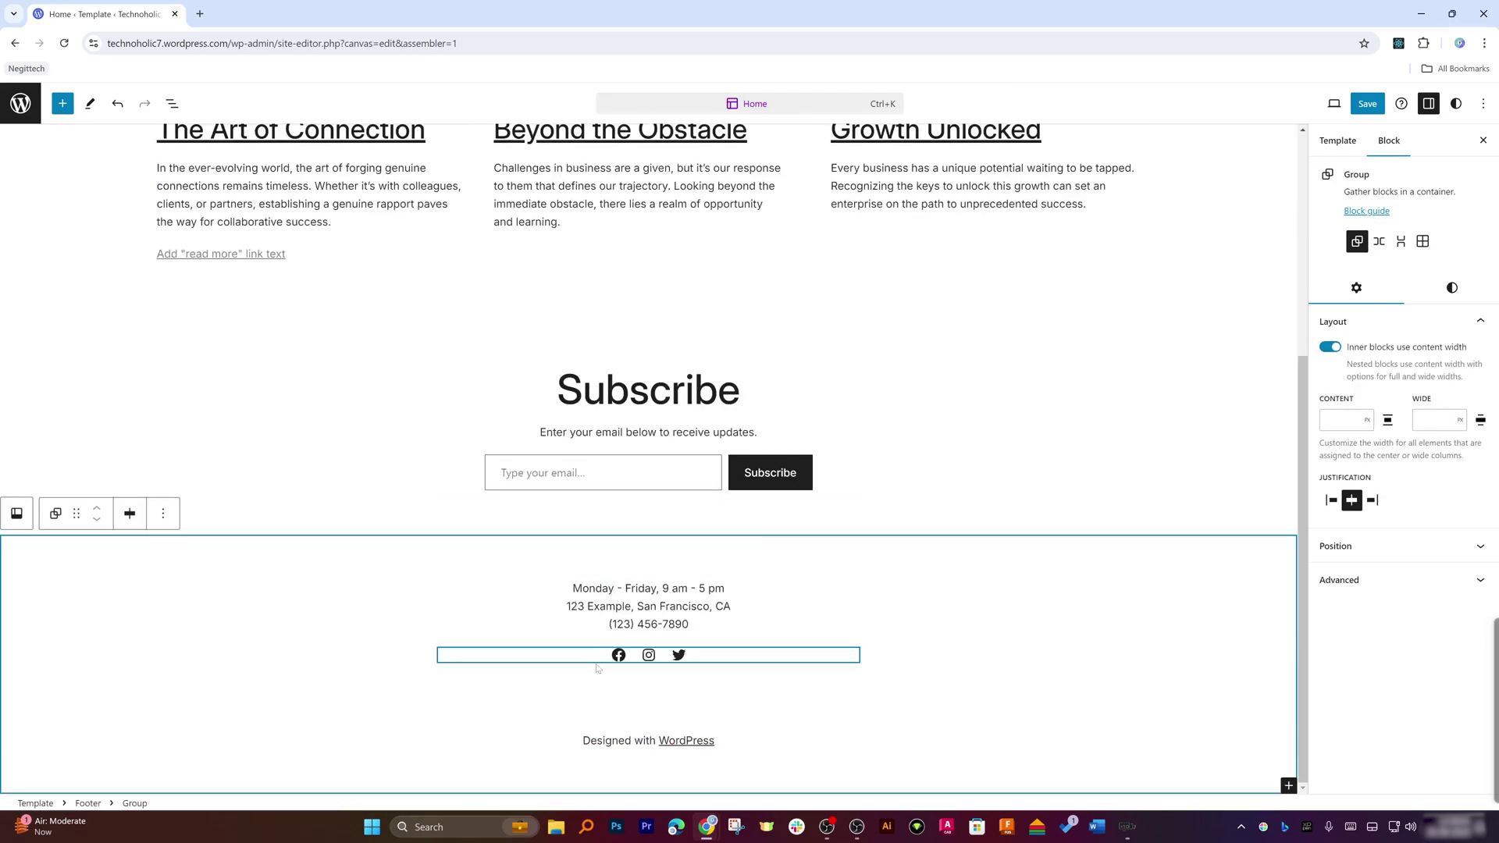
click(1378, 103)
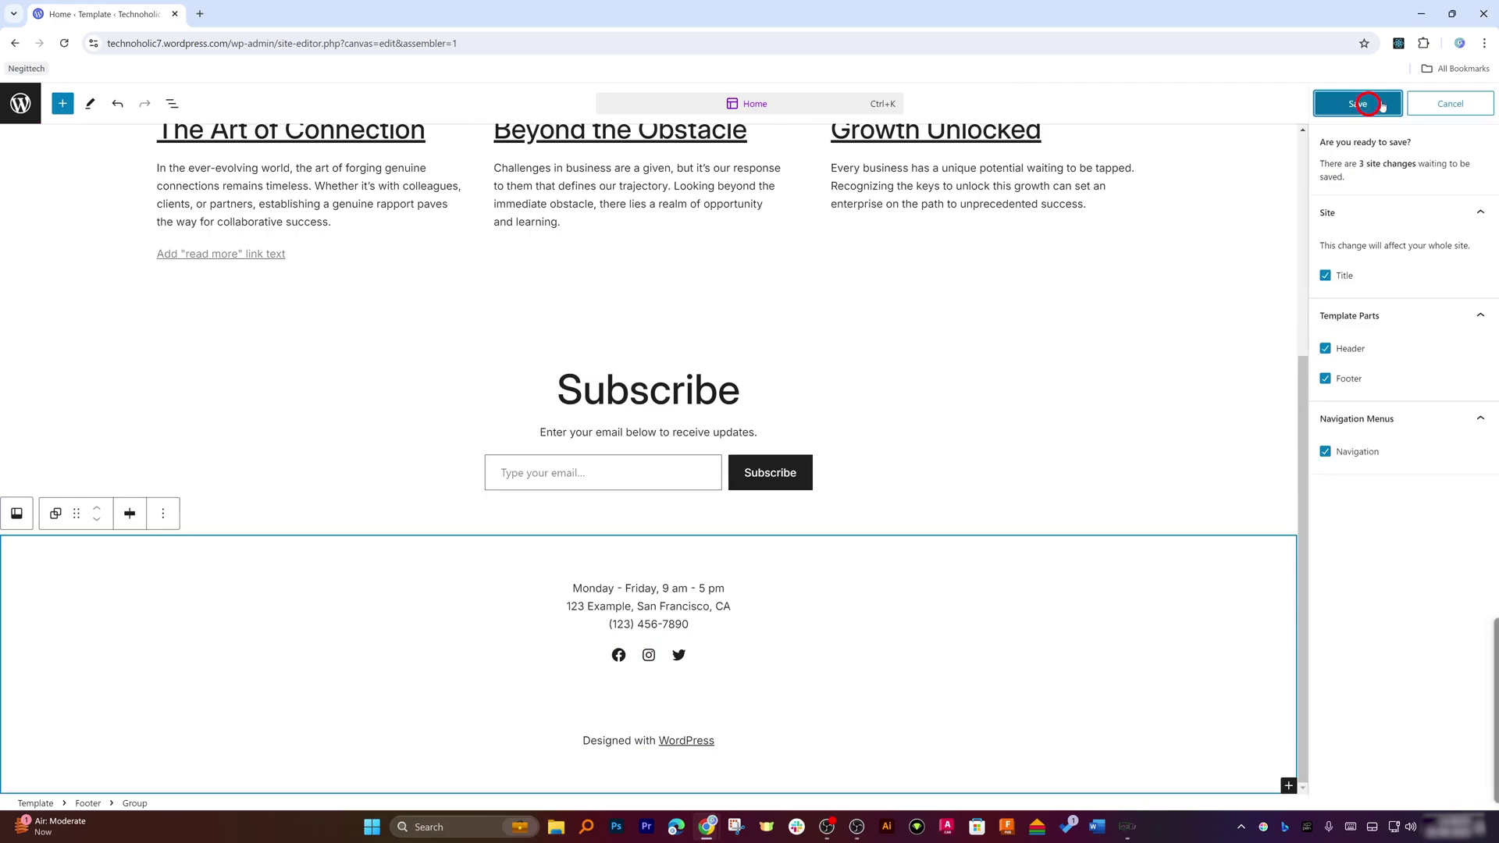
click(1379, 103)
click(121, 787)
click(253, 8)
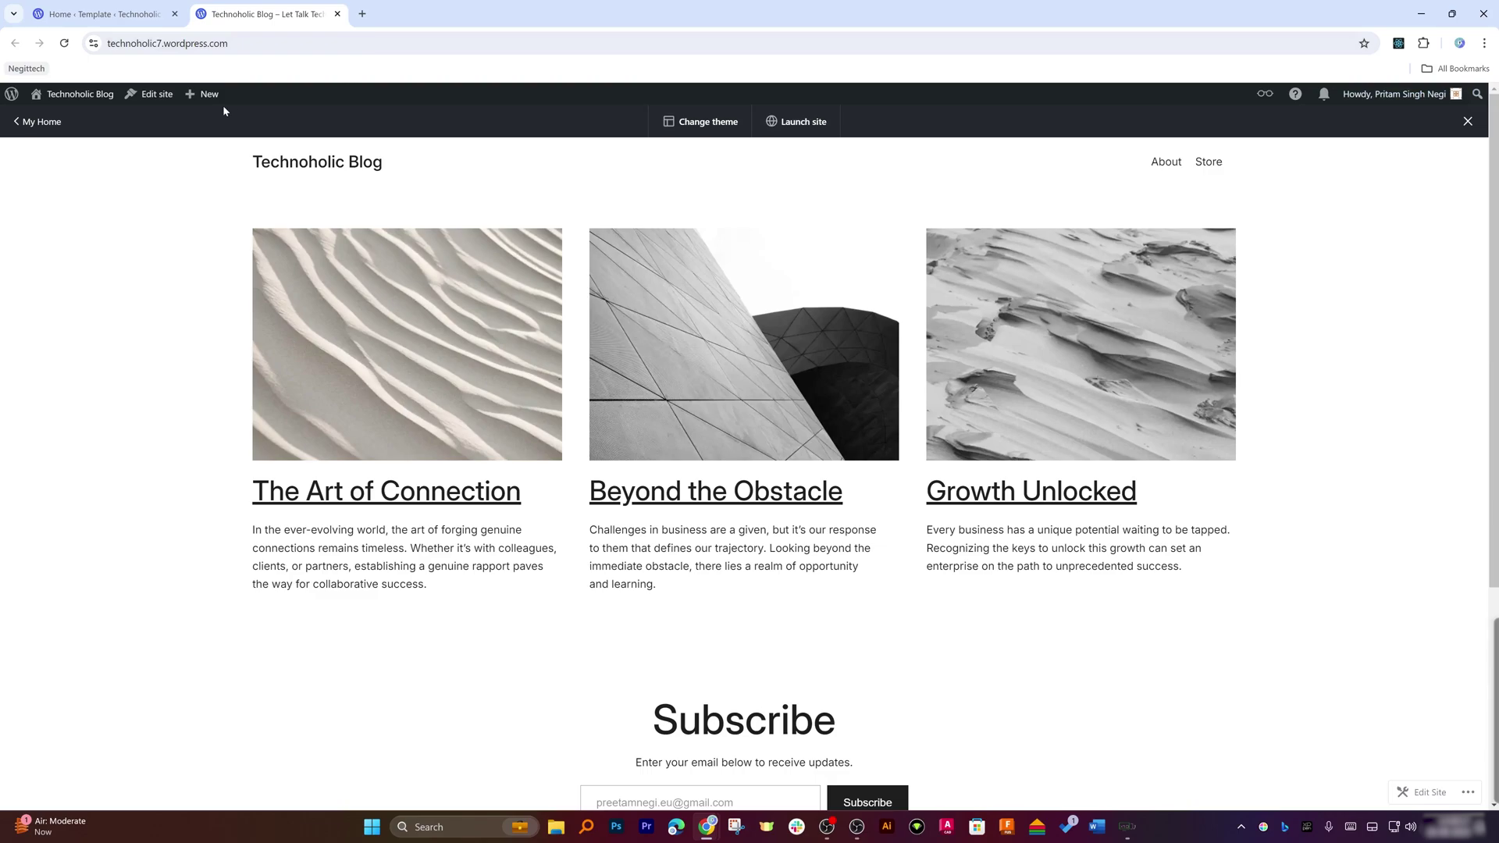
Copy the site's address, load technoholic7.wordpress.com in an incognito window to check its public view, and close that window.
click(273, 43)
key(ctrl+c)
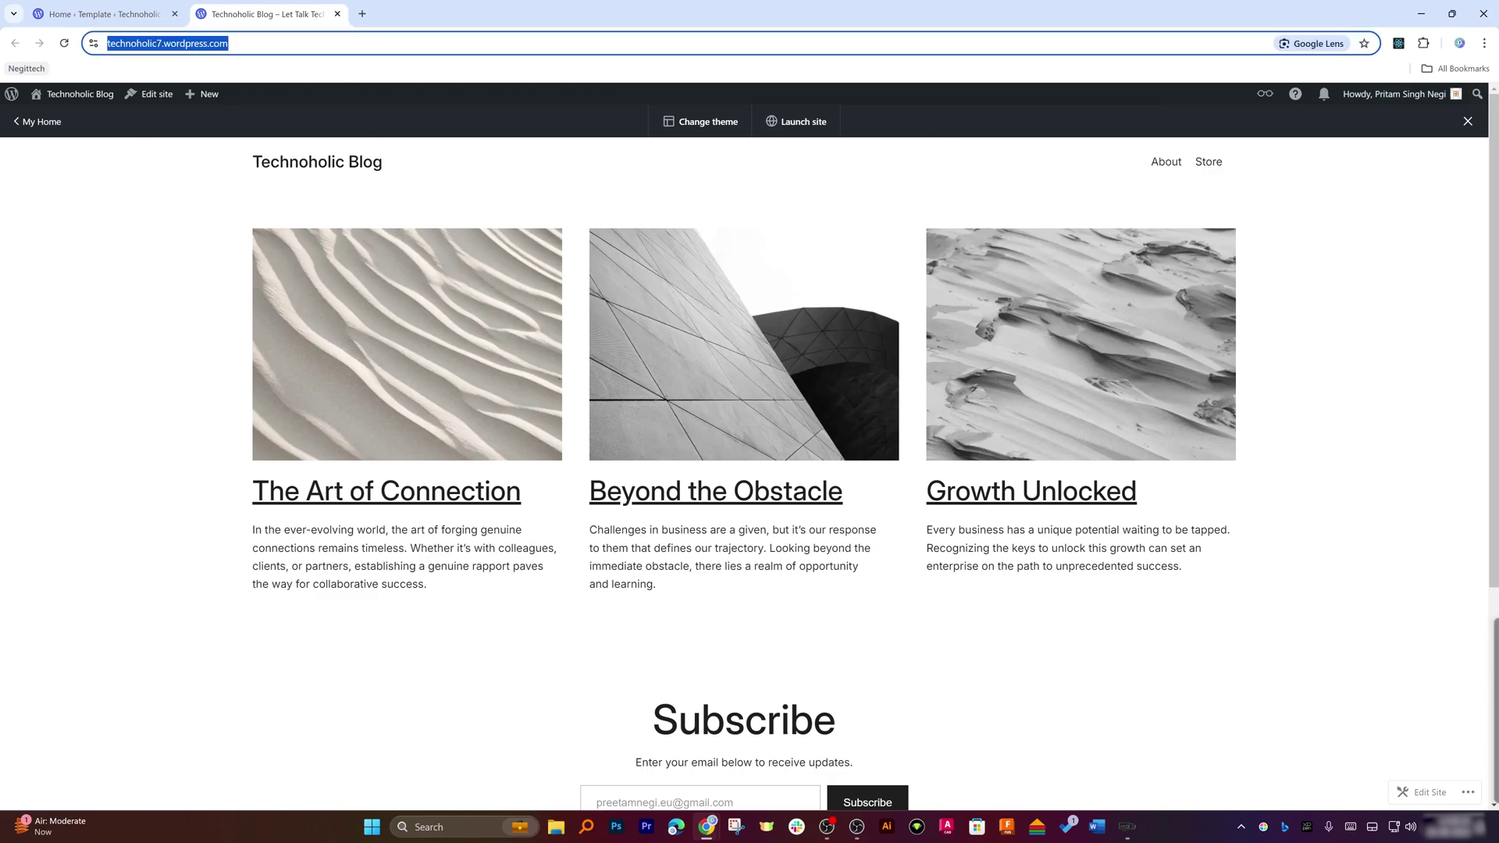
click(1484, 44)
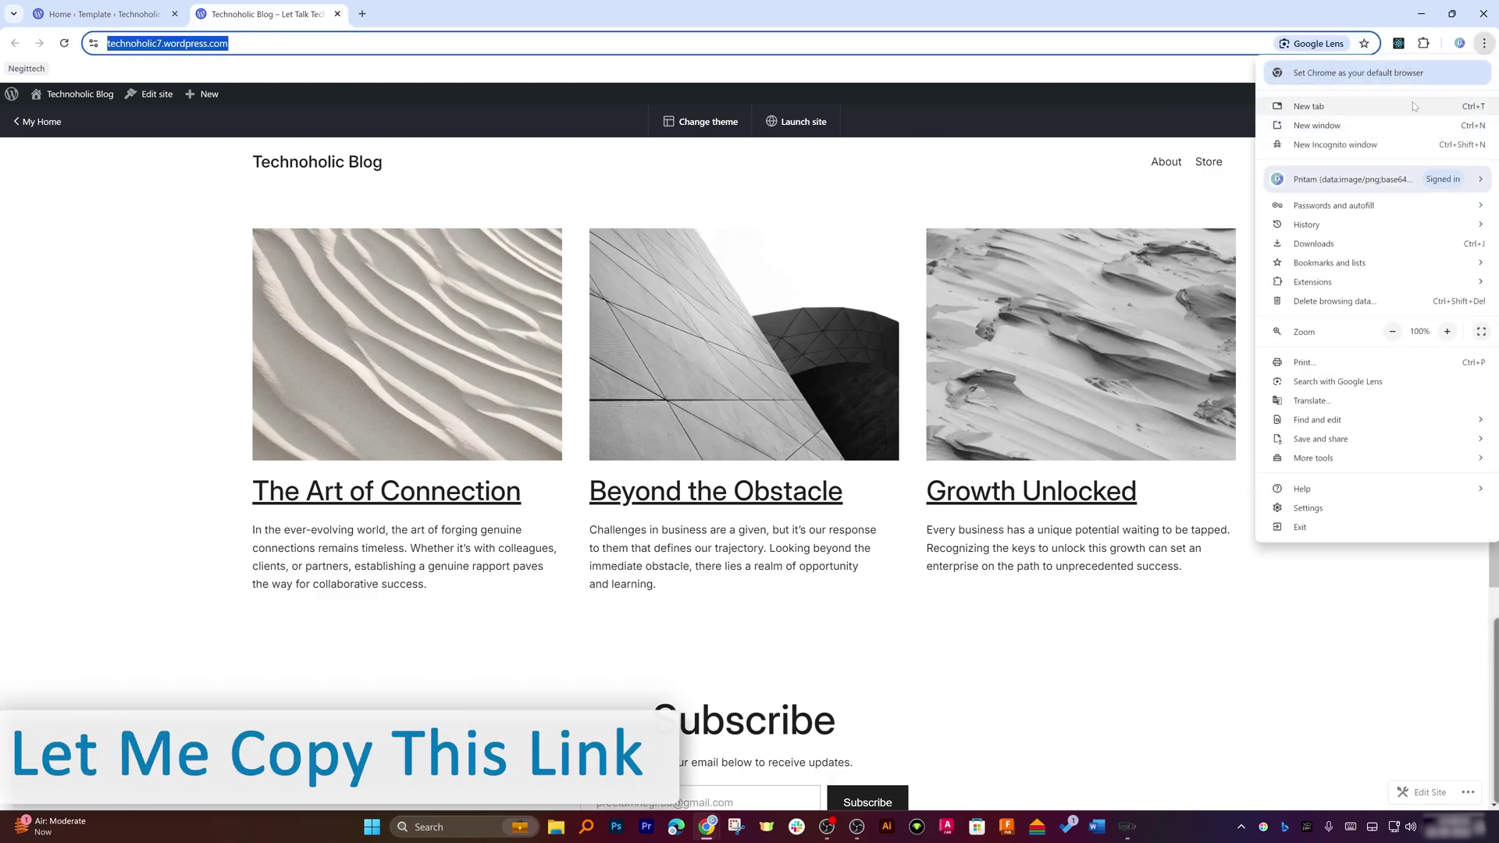
click(1380, 146)
key(ctrl+v)
key(Return)
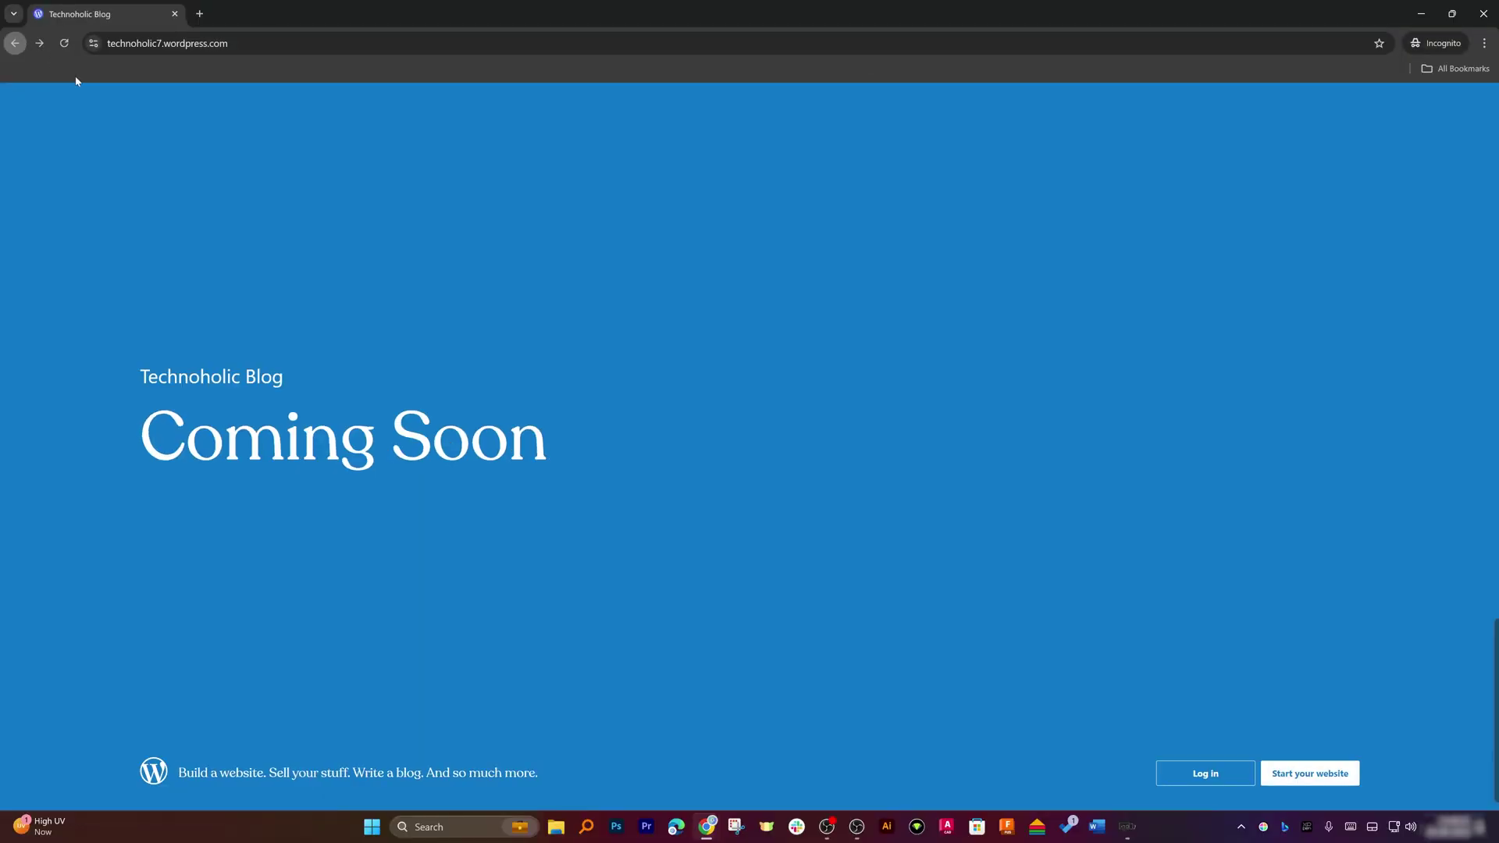
click(1483, 13)
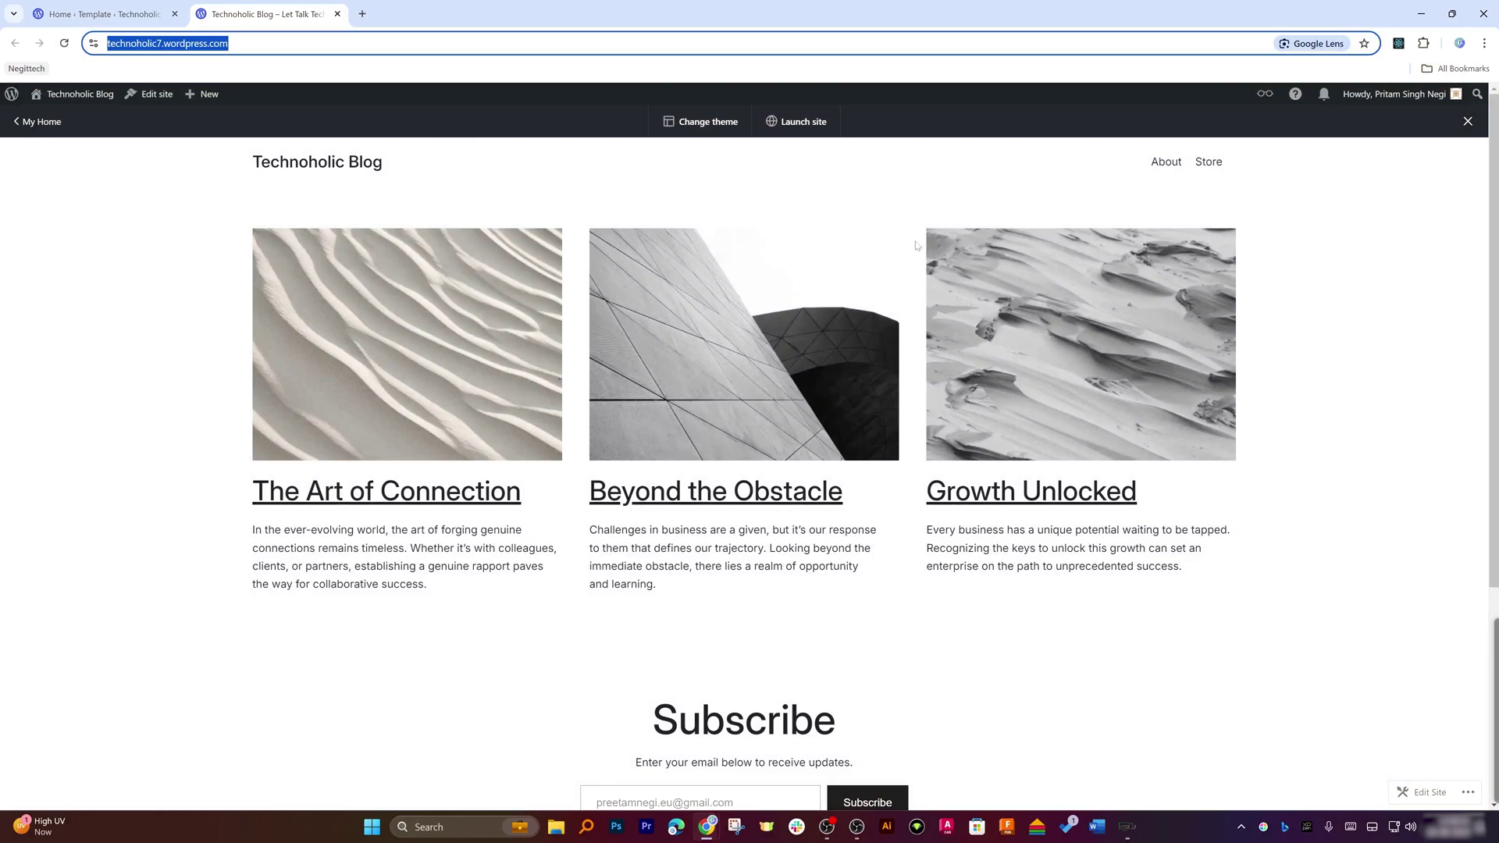
Look over the site's homepage, reopen the Home template in the Site Editor, and close the extra browser tab.
scroll(957, 450, down, 4)
scroll(957, 449, up, 4)
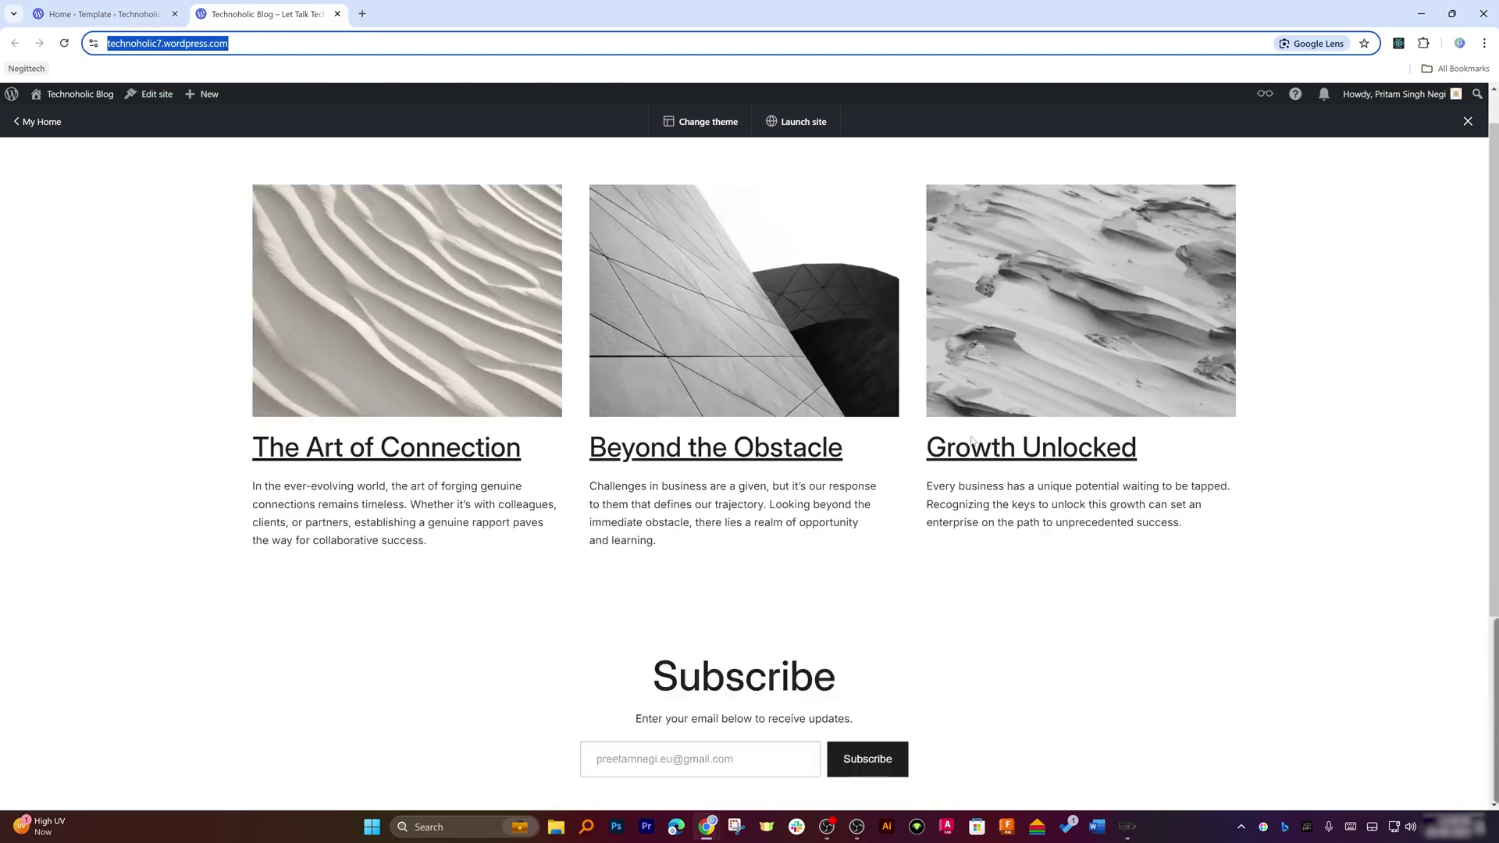
click(144, 98)
key(ctrl+w)
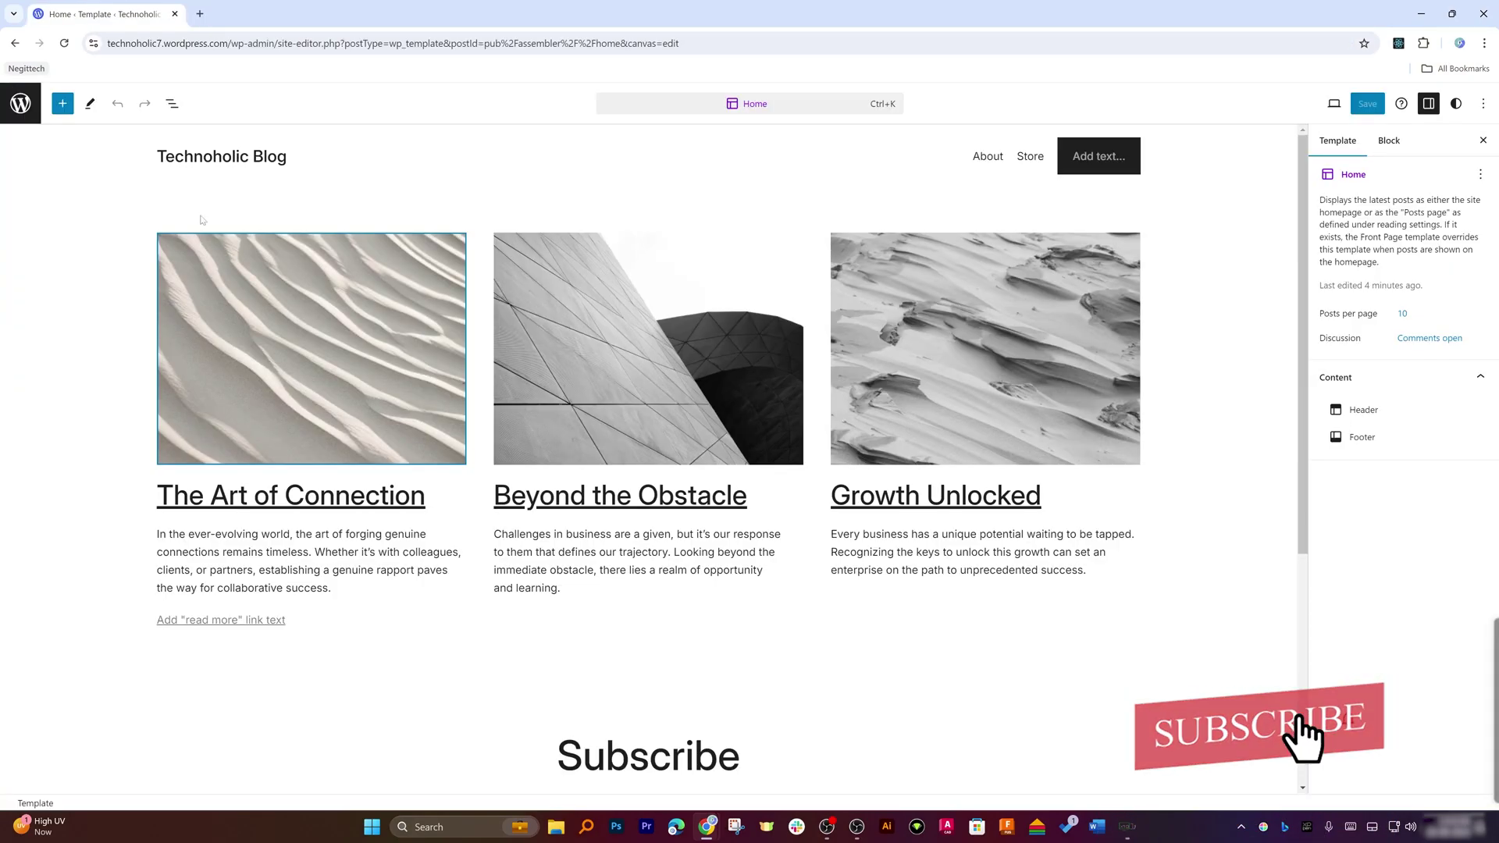
Browse all templates and the Assembler templates, and leave the Site Editor for the My Home dashboard.
click(21, 104)
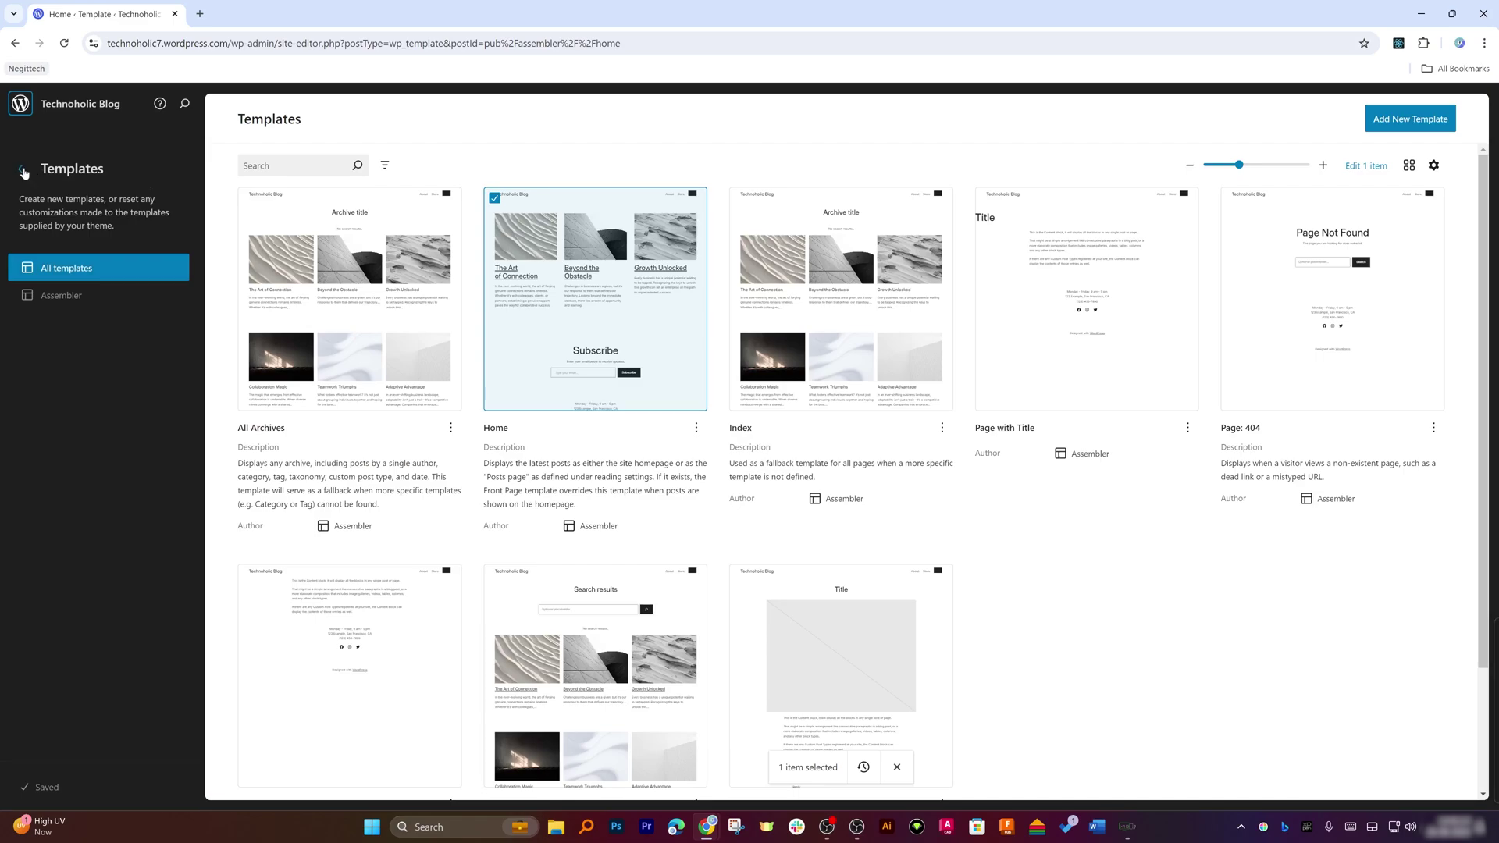
scroll(924, 512, down, 2)
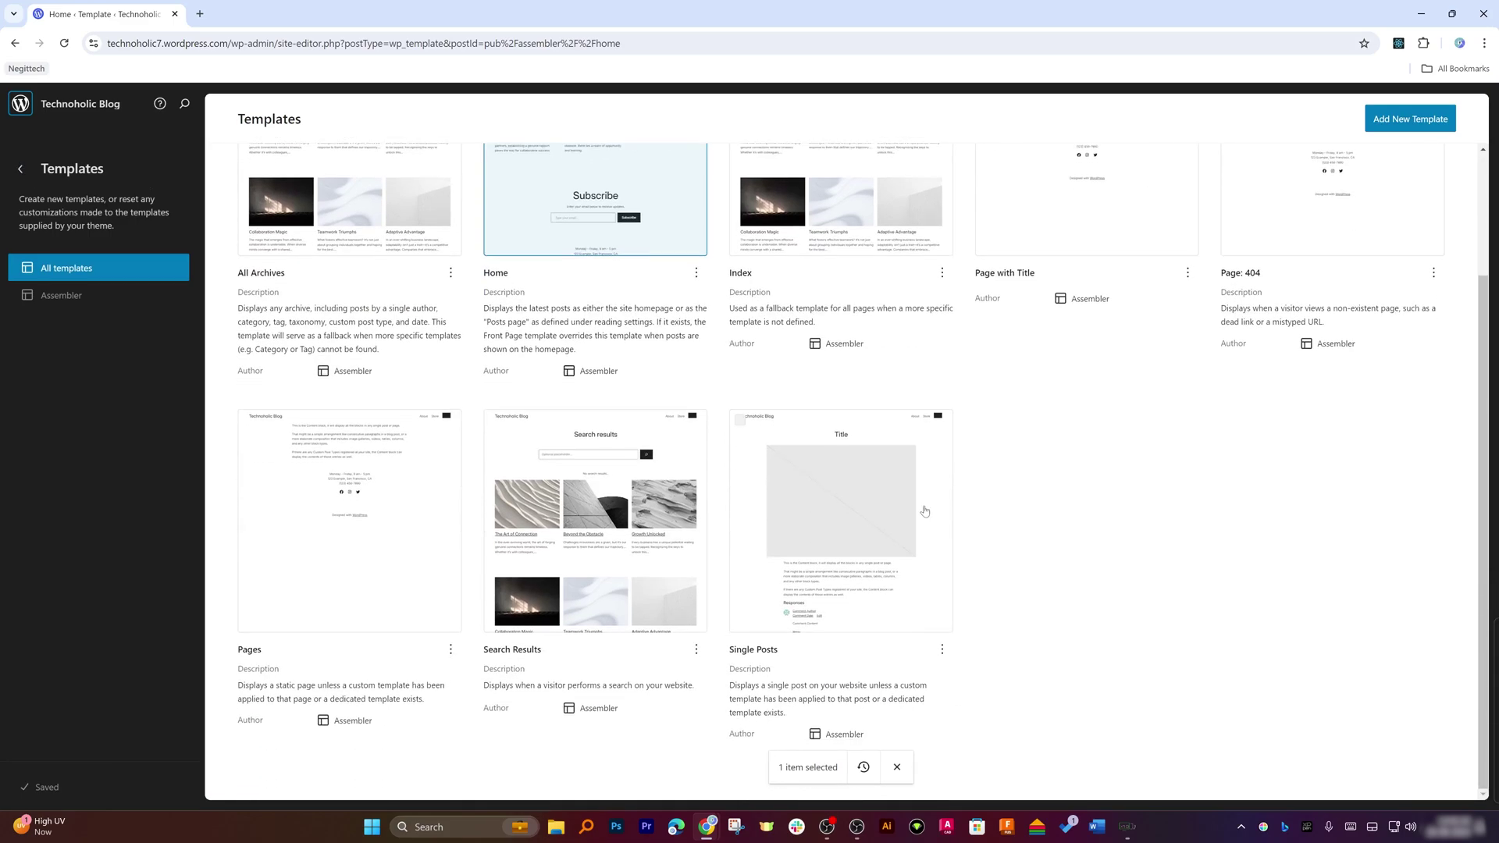
scroll(666, 435, up, 2)
click(80, 304)
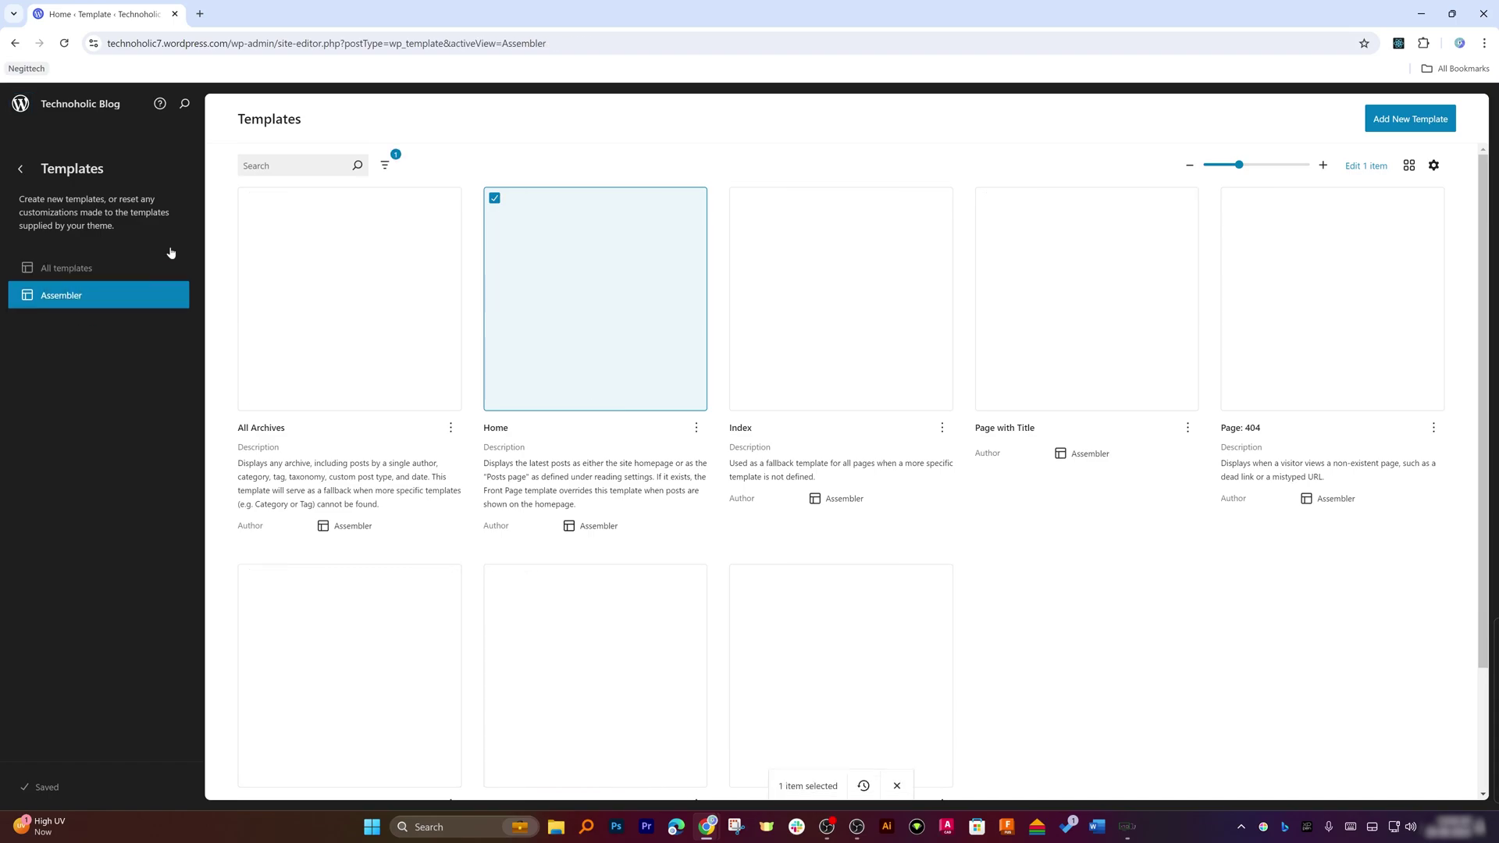
click(18, 176)
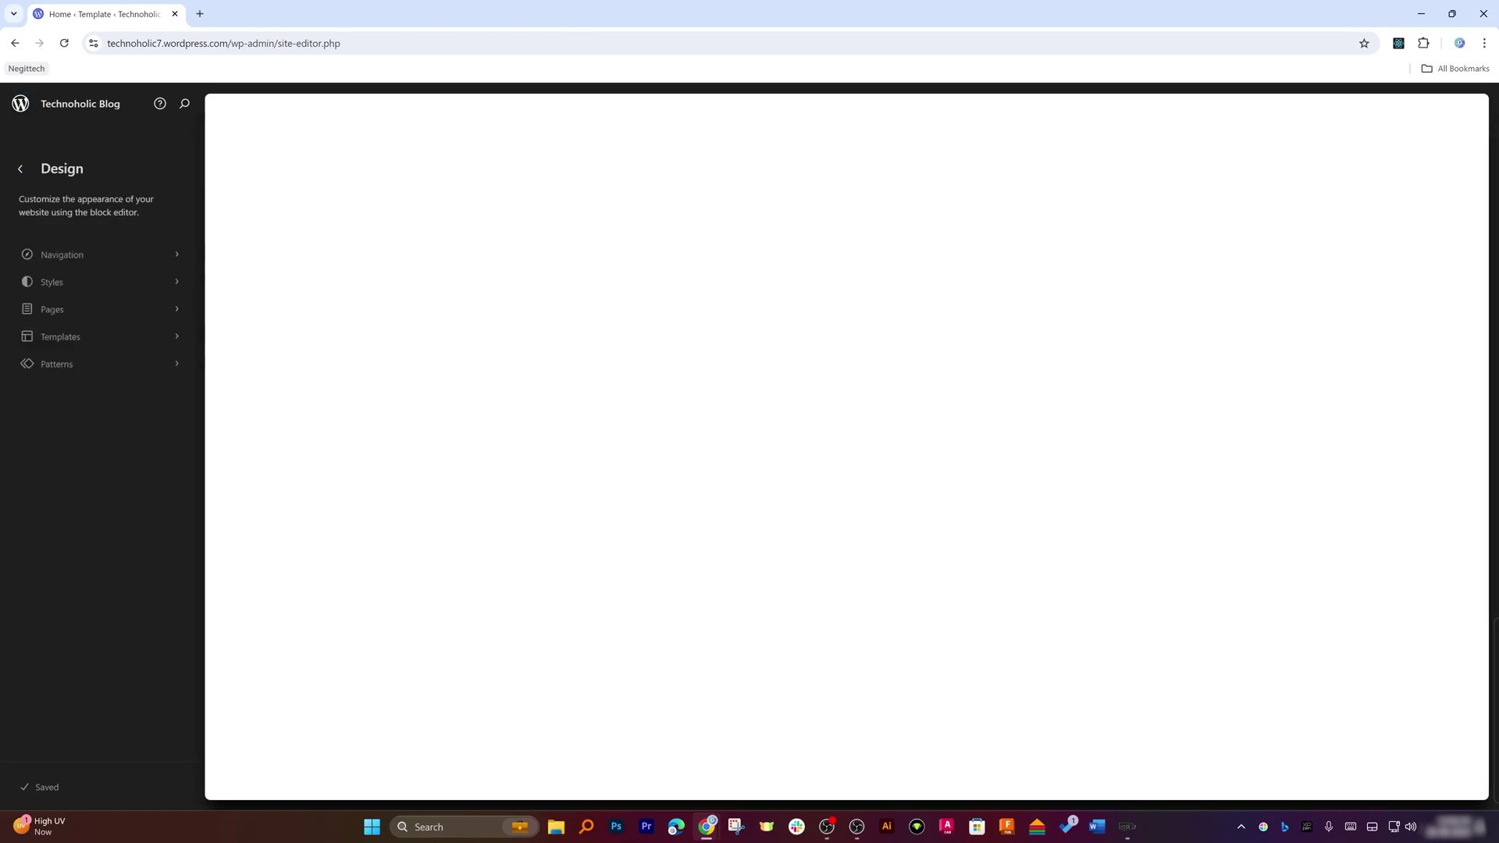
click(20, 168)
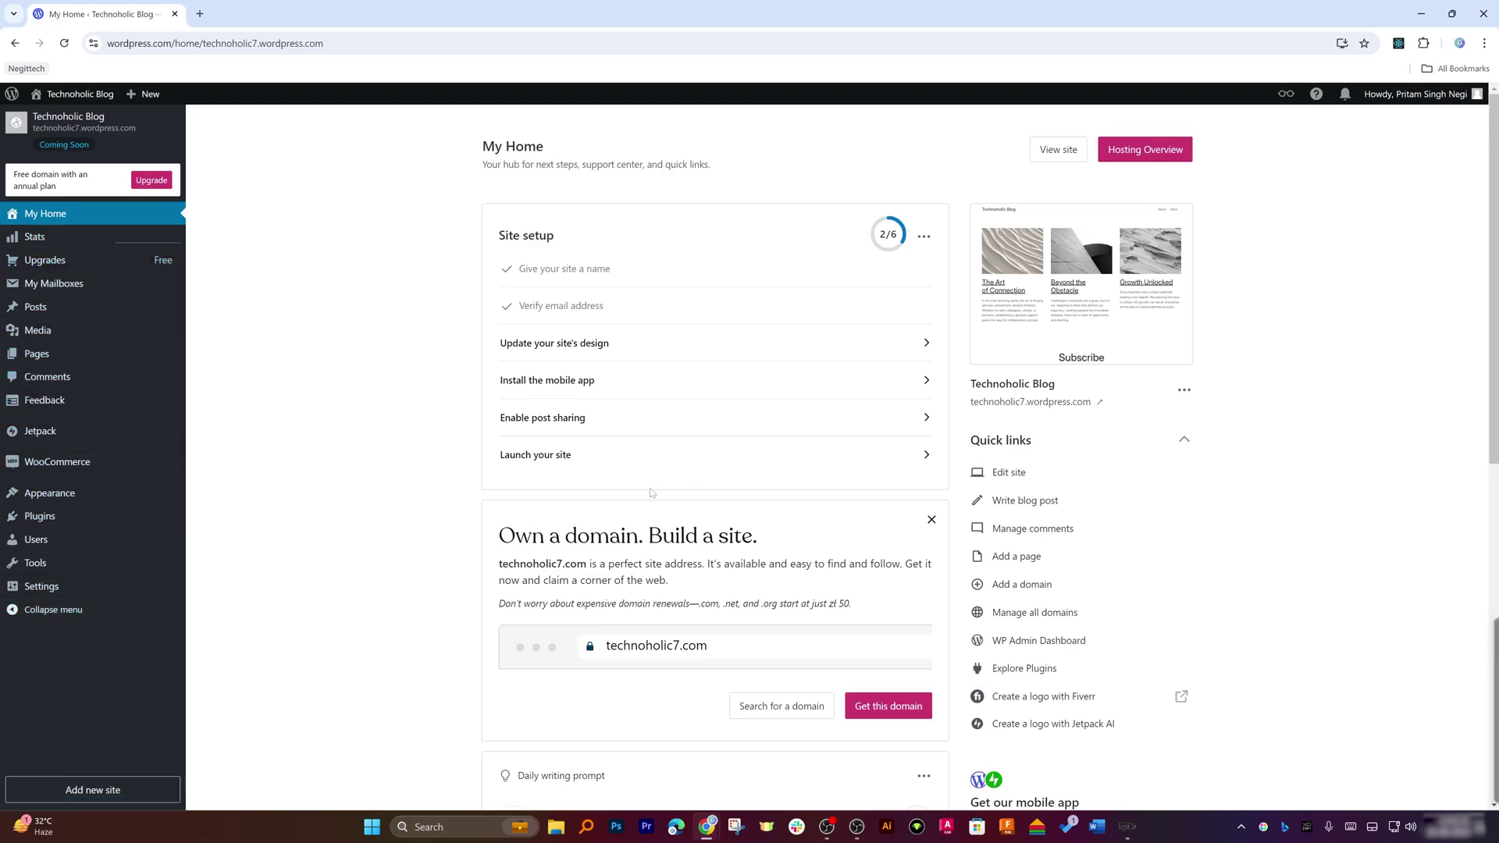
Open the Update your site's design task from the site setup list and return to My Home.
click(632, 351)
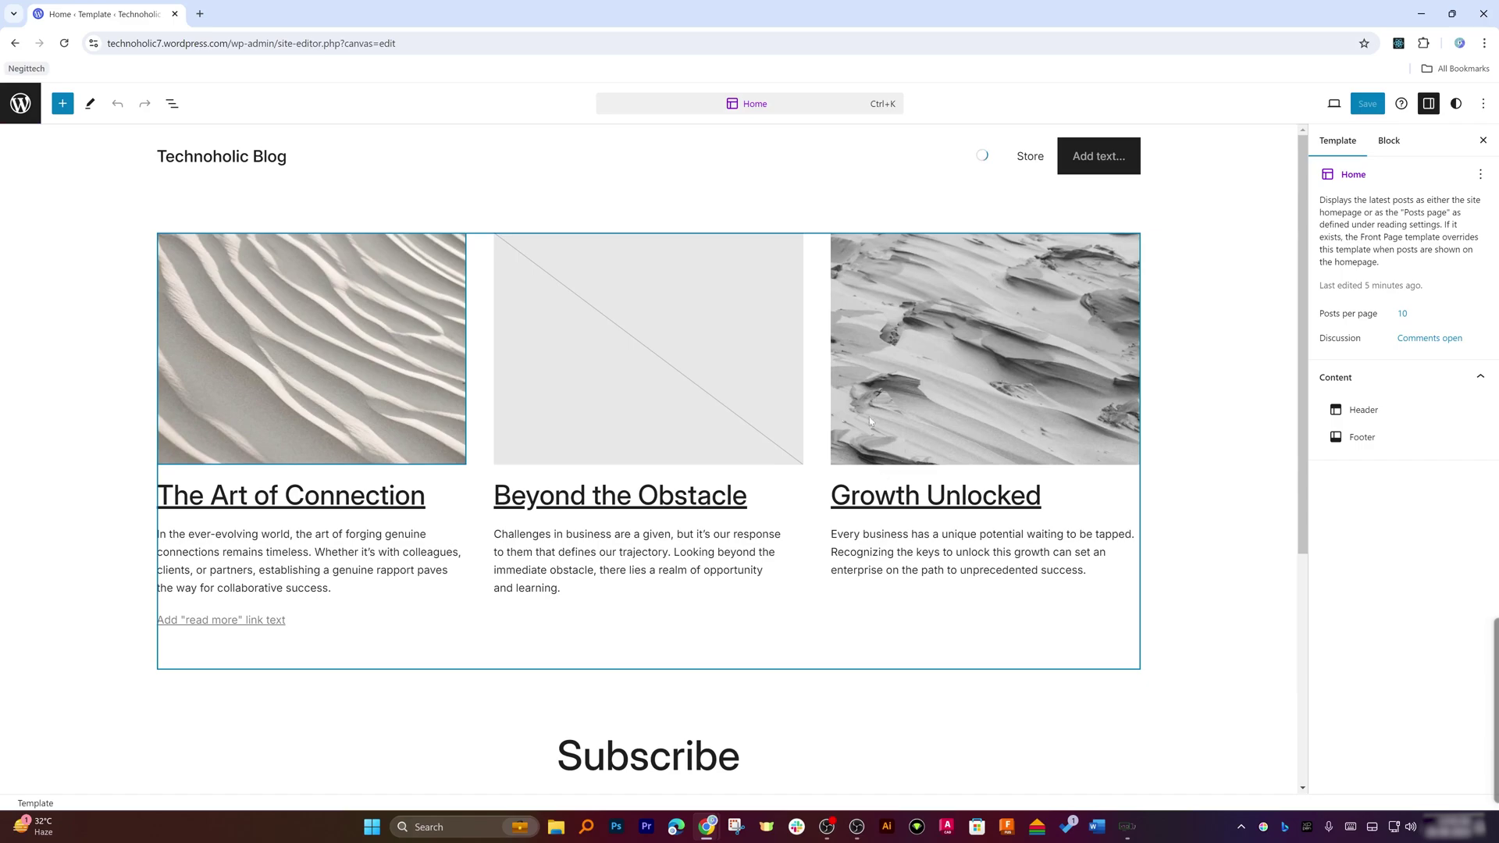
click(15, 43)
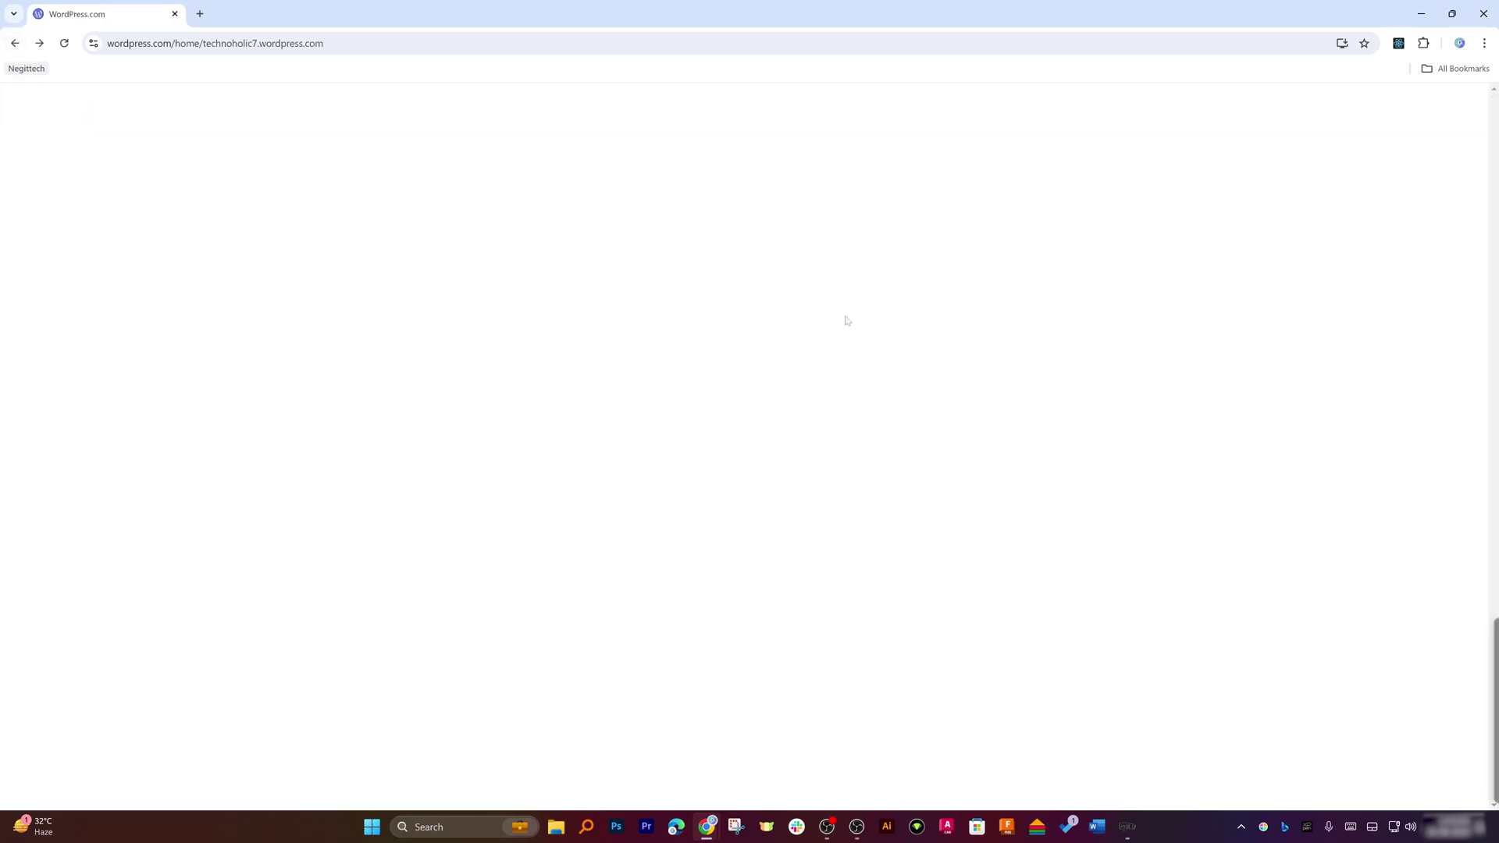
View the Technoholic Blog site from My Home and start the process of launching it.
scroll(364, 411, down, 2)
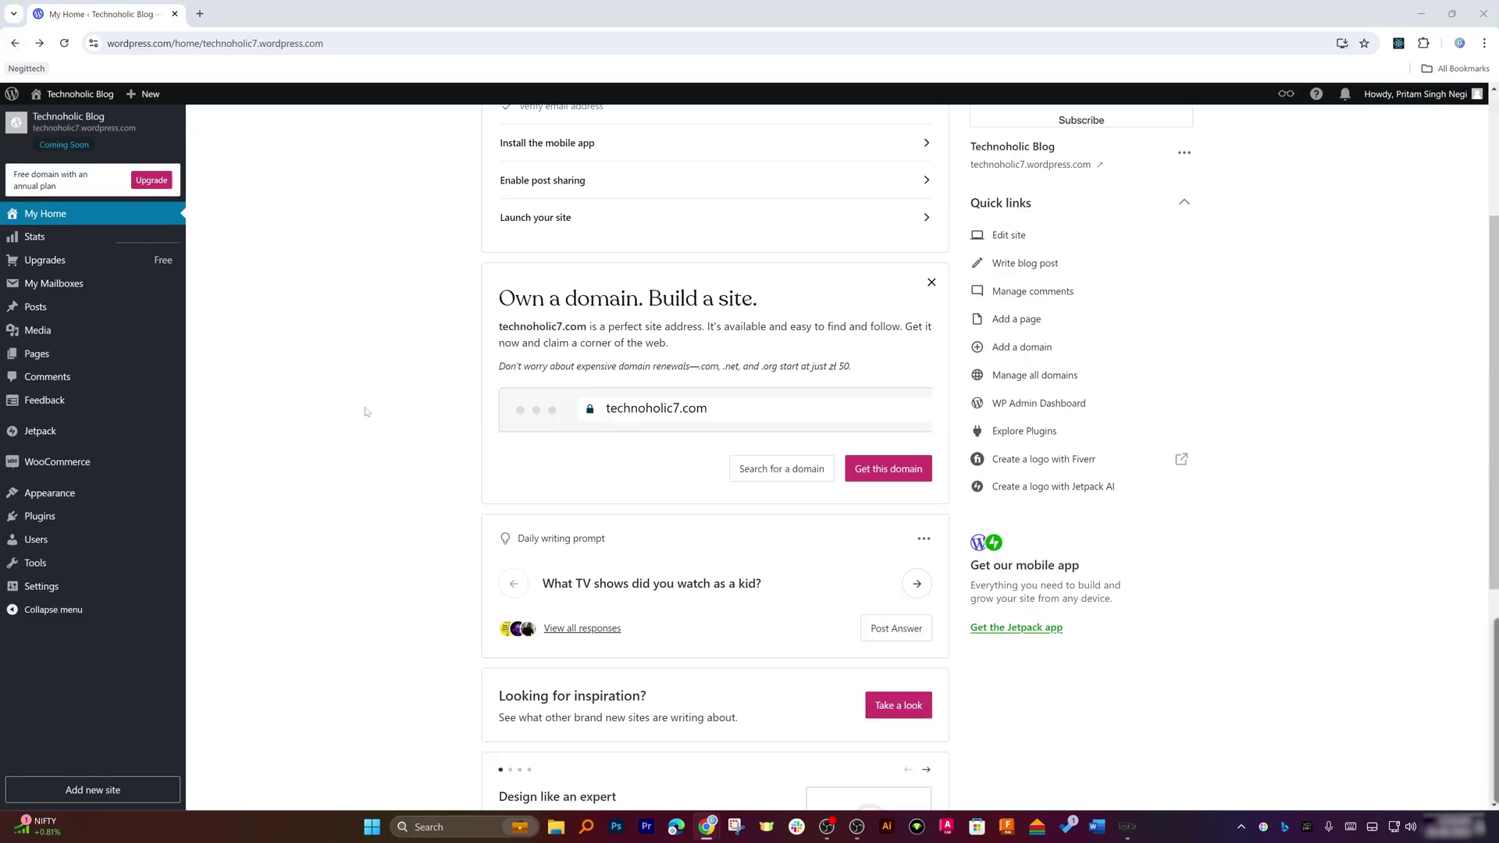
click(79, 149)
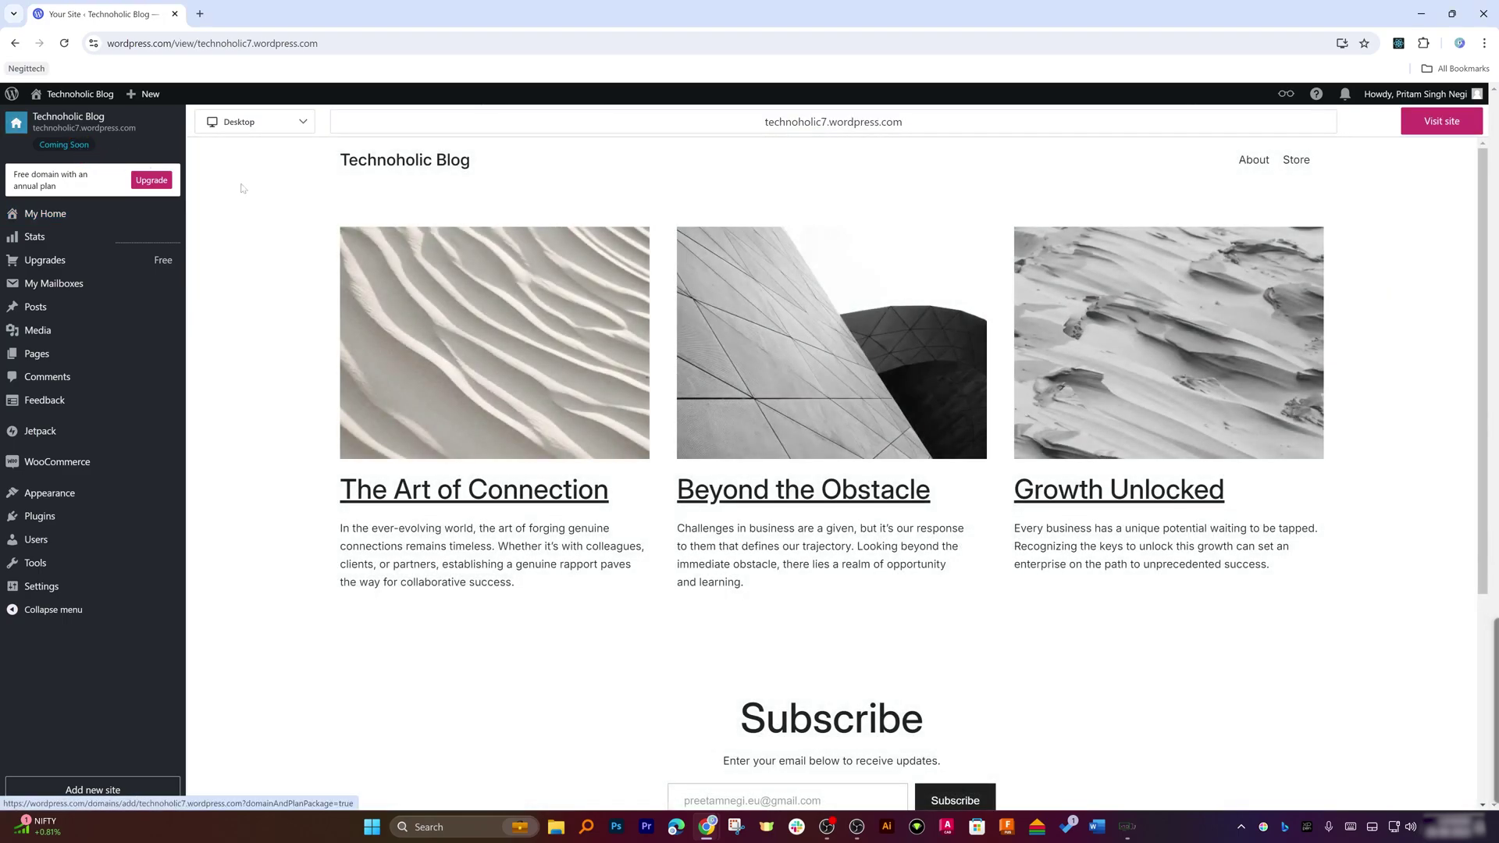
click(1403, 126)
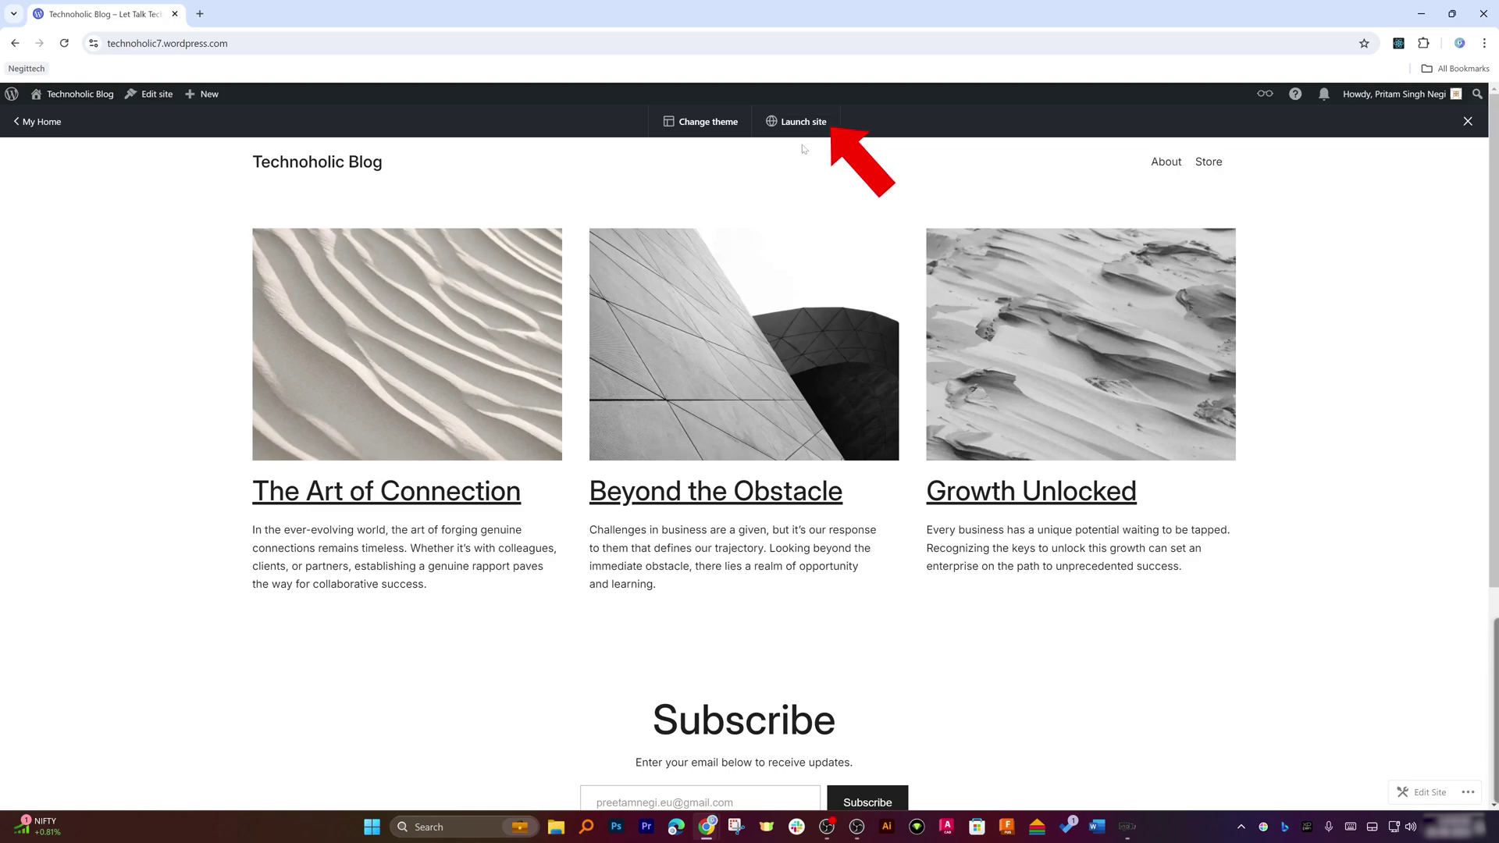
click(798, 122)
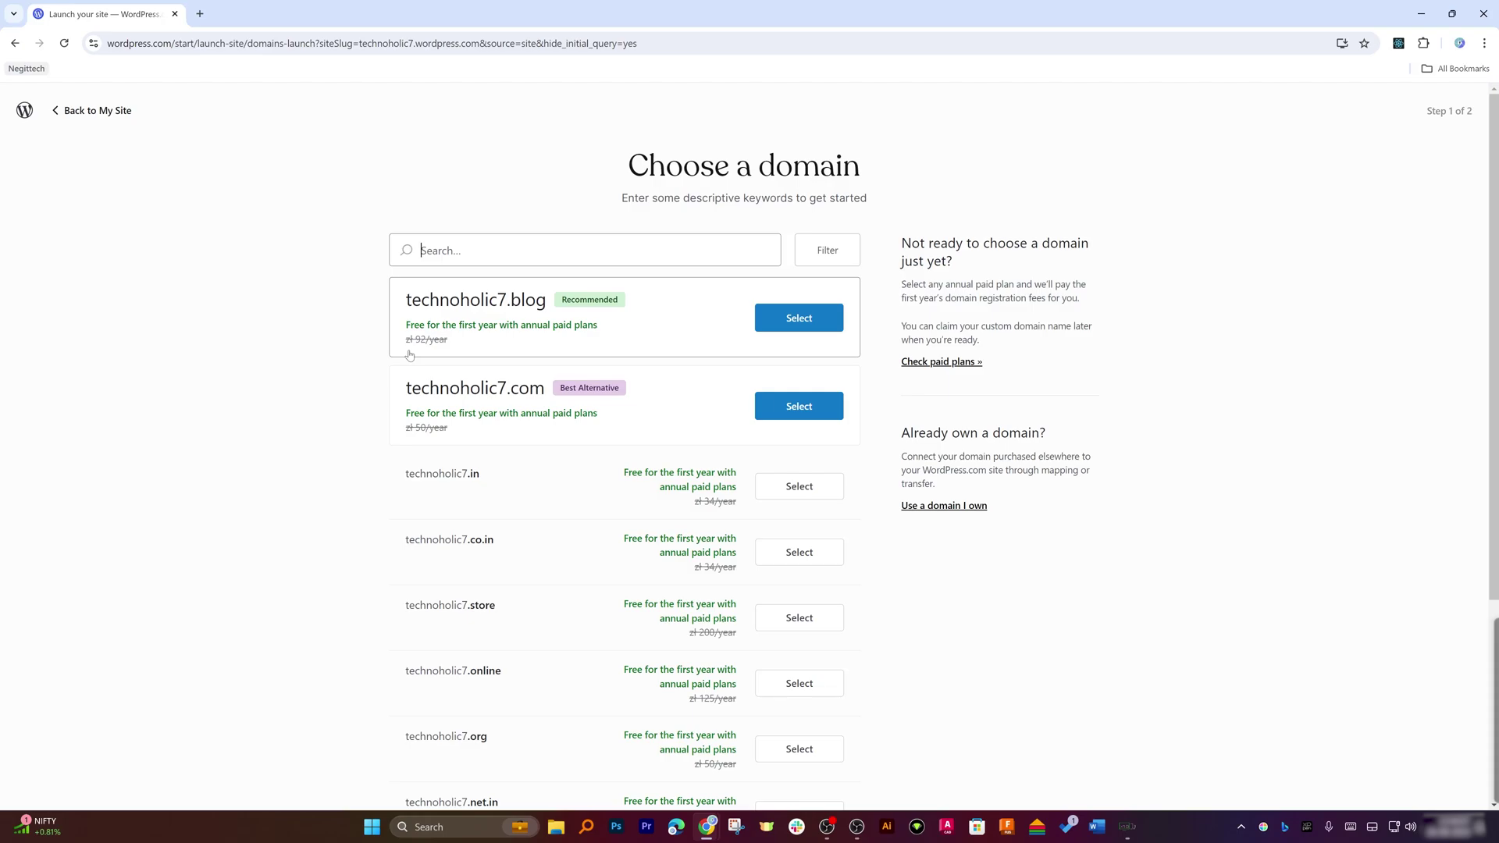
Browse the suggested domains, try choosing technoholic7.com with the Free plan, and return from checkout to the domain choice.
scroll(409, 355, down, 4)
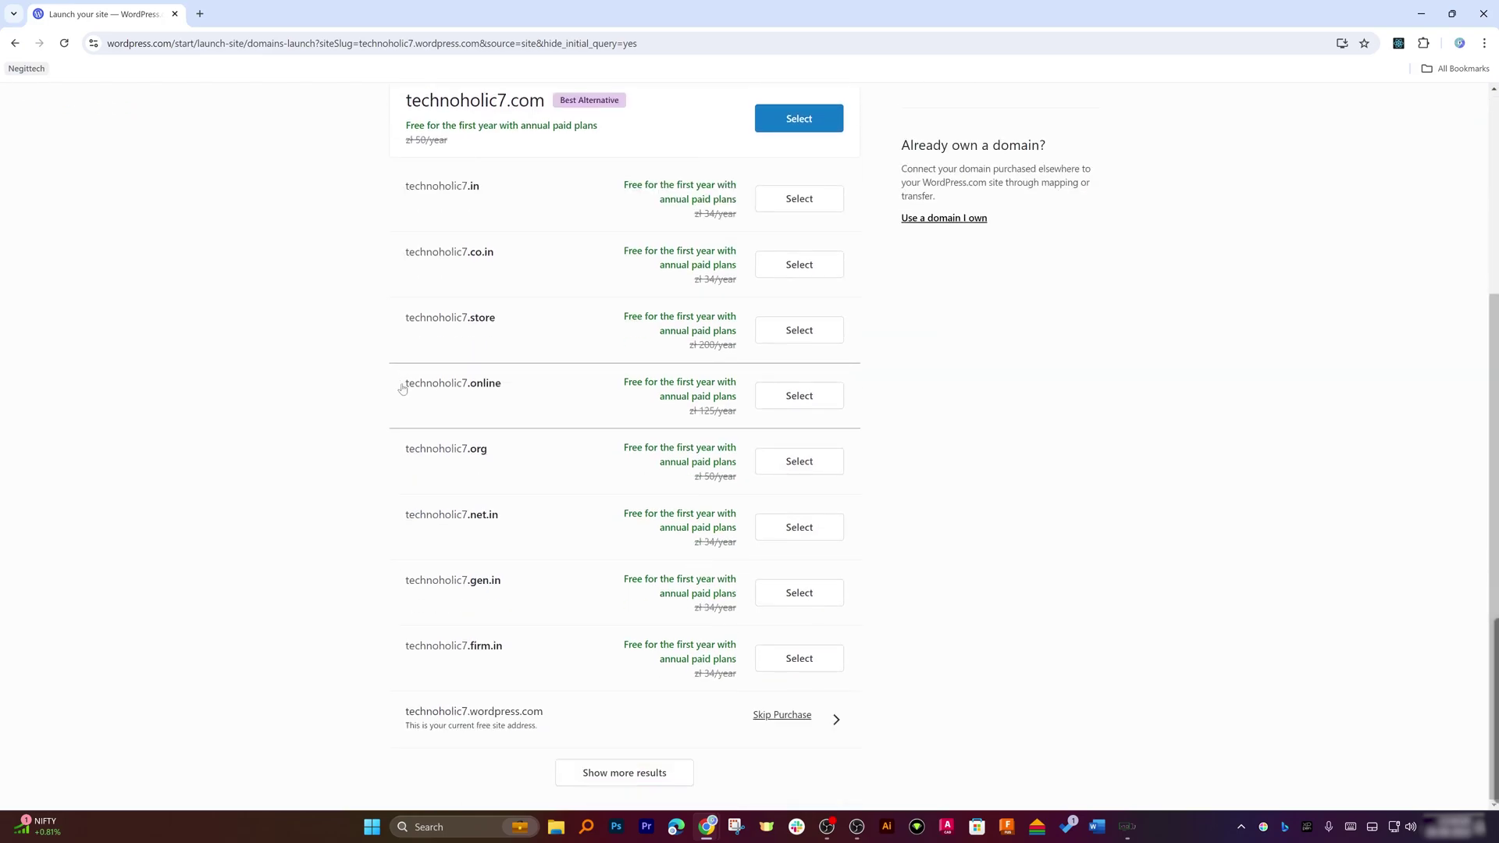
scroll(508, 623, up, 4)
scroll(835, 706, down, 4)
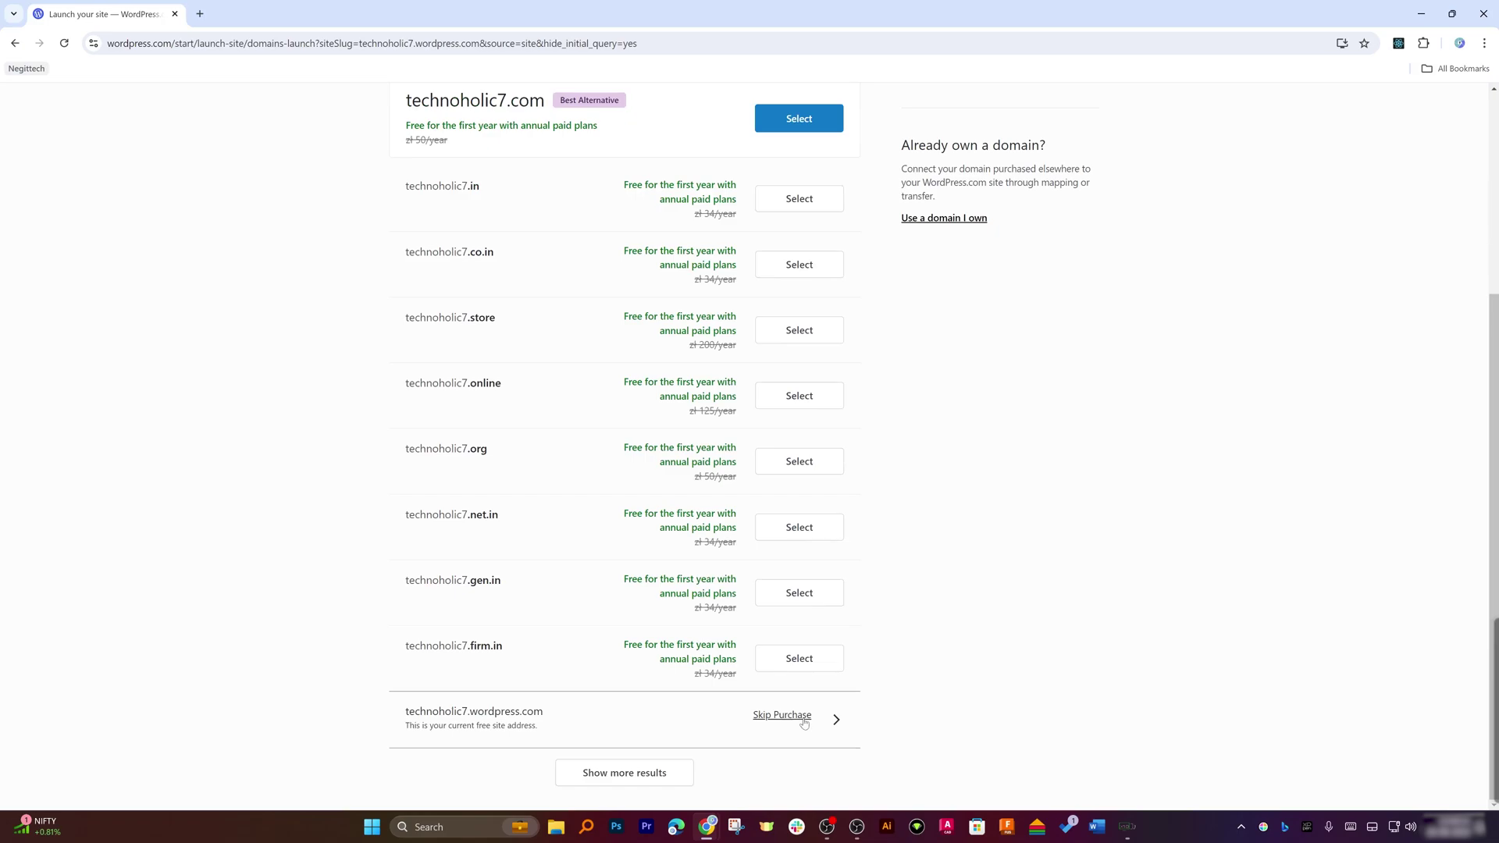
scroll(796, 722, up, 4)
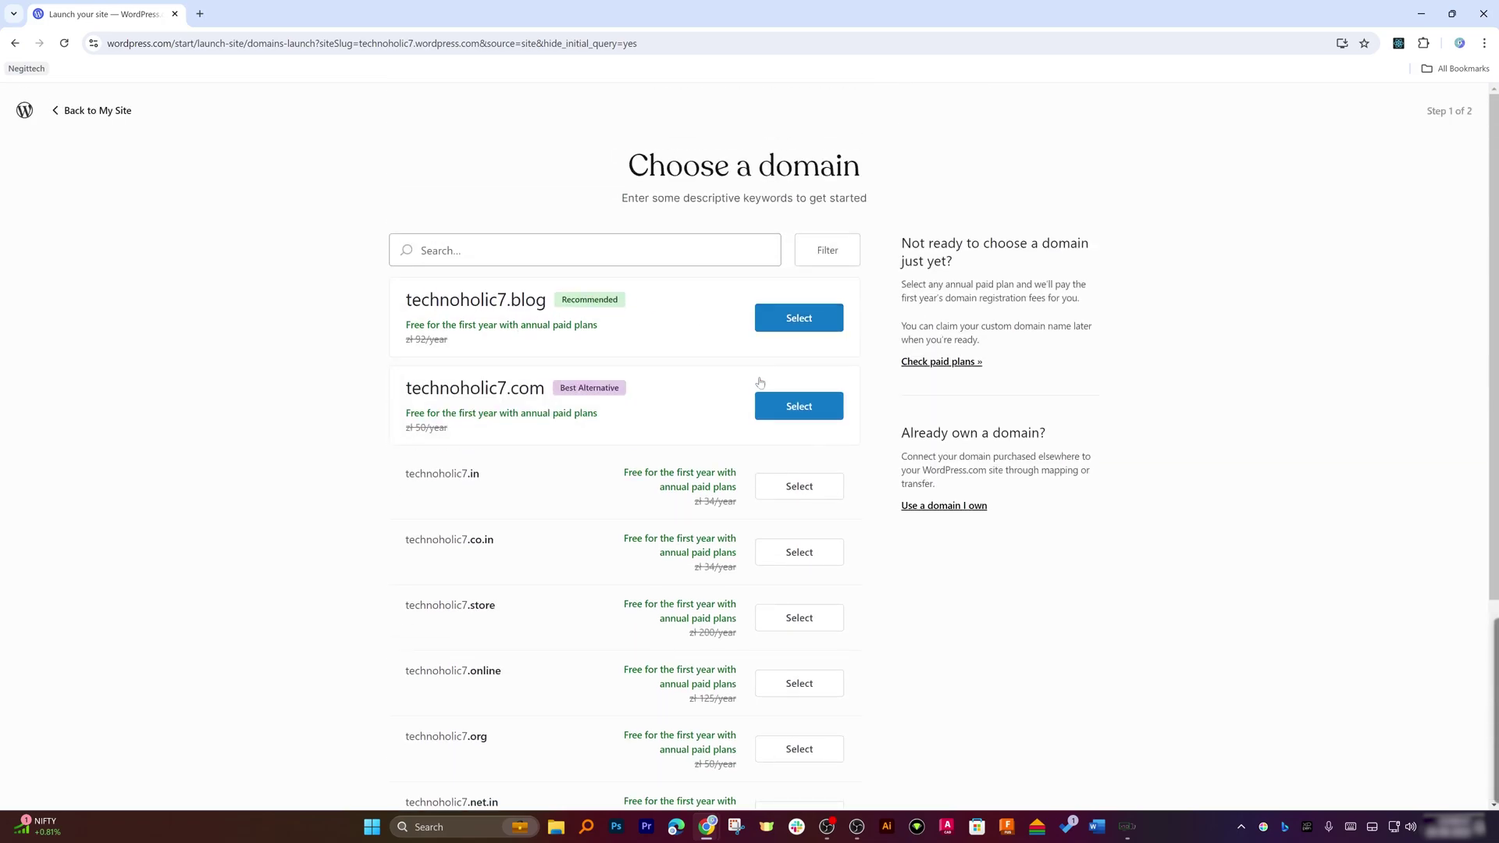
click(803, 414)
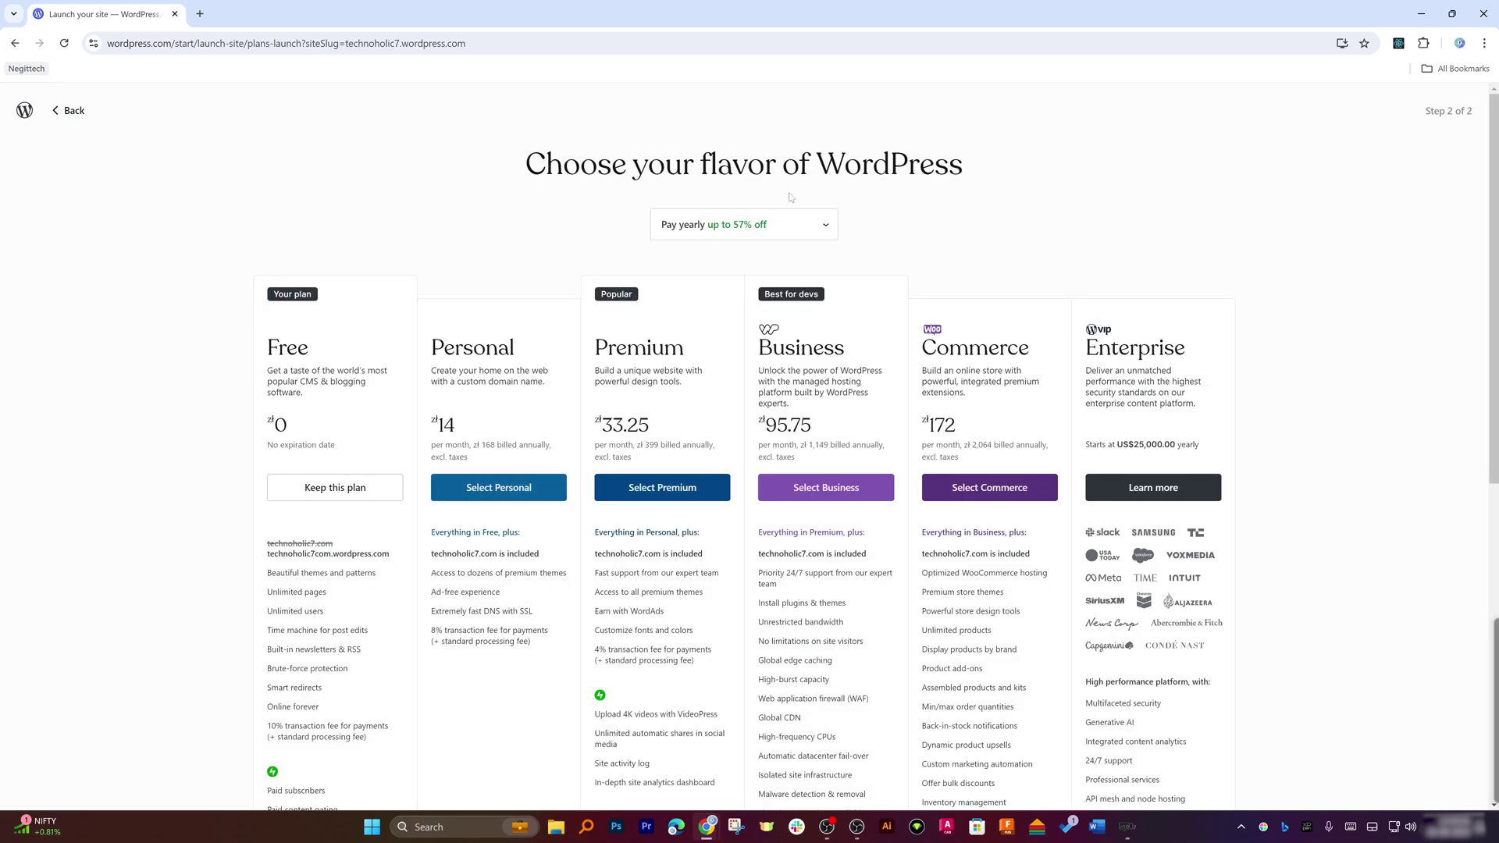
click(377, 488)
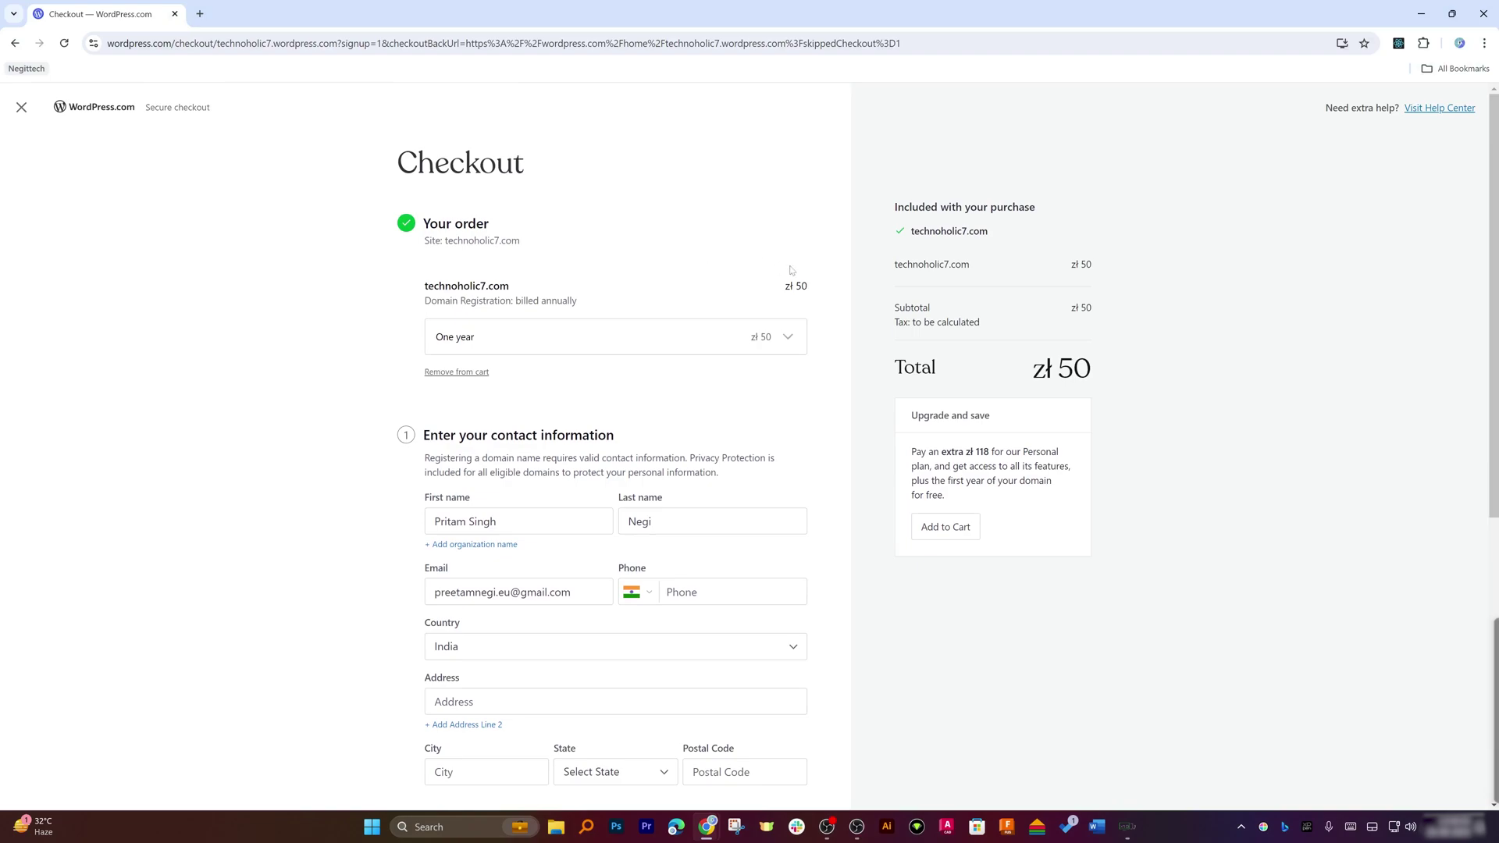
drag(1029, 265, 683, 231)
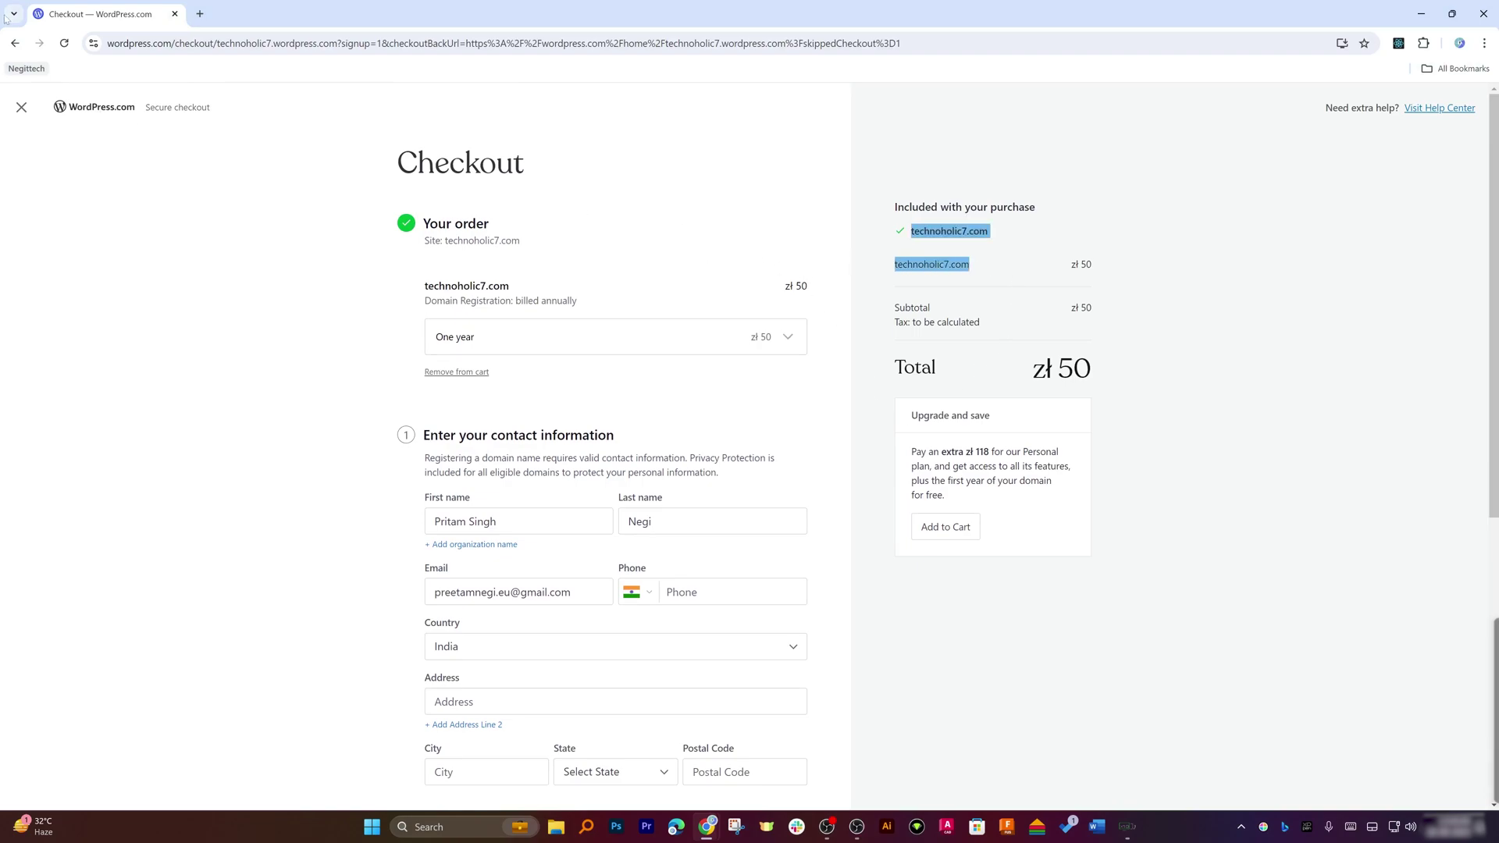
click(15, 43)
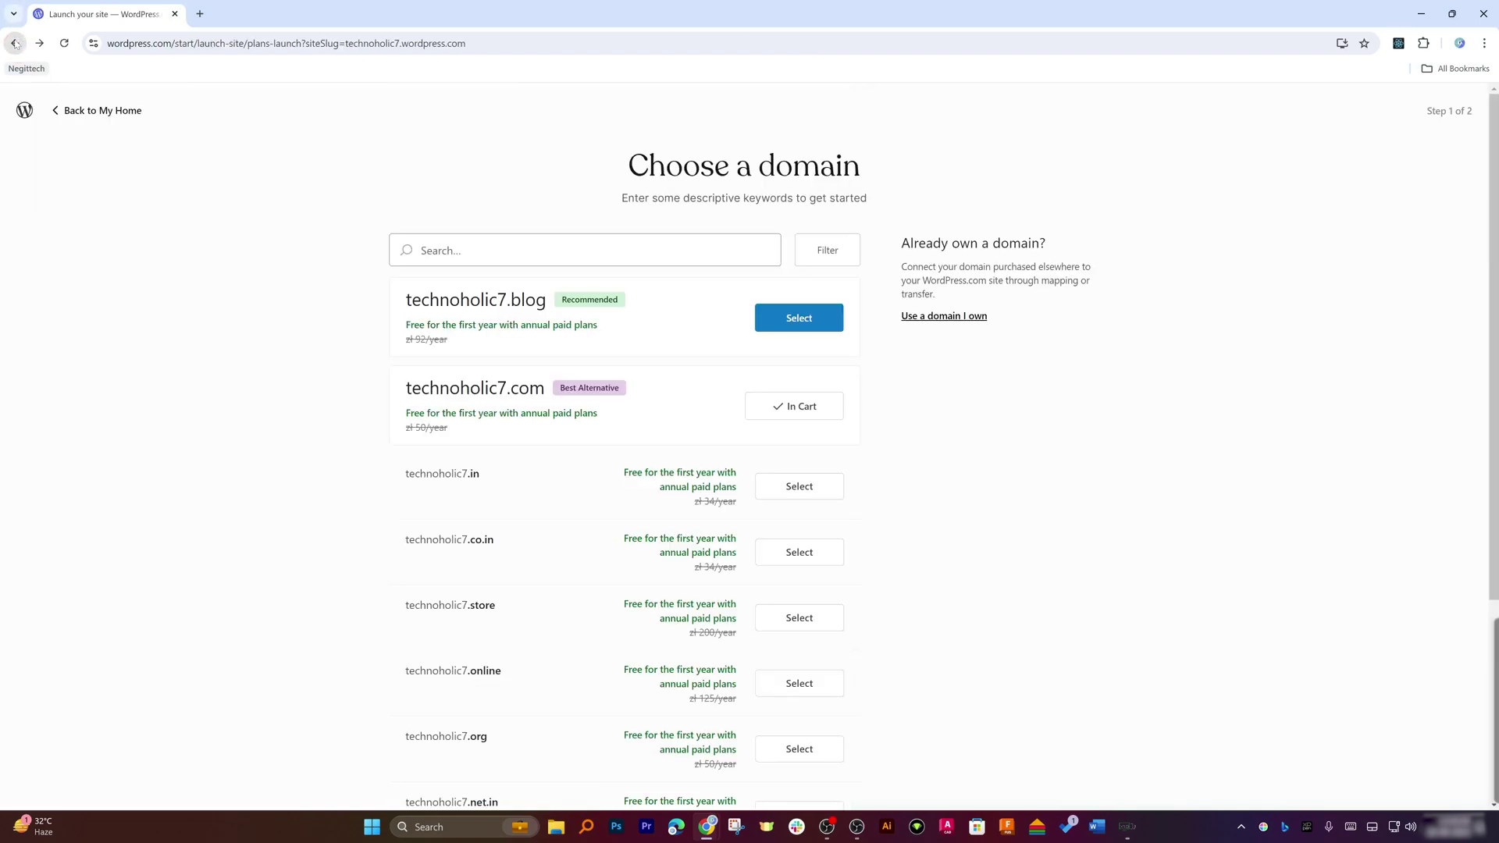
Skip the domain purchase to use technoholic7.wordpress.com and keep the Free plan to launch the site.
scroll(742, 706, down, 4)
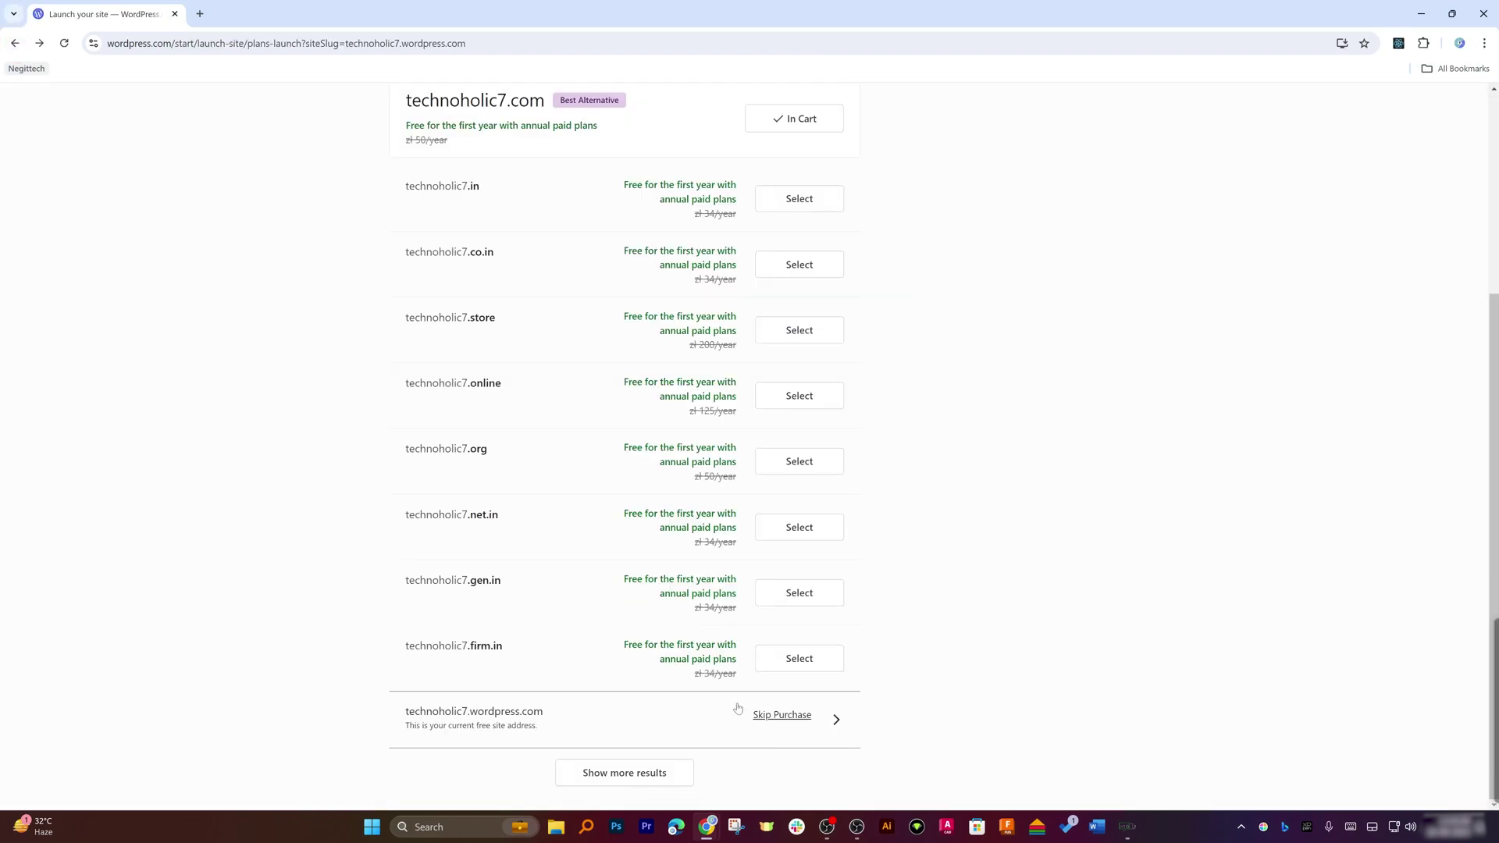
click(784, 716)
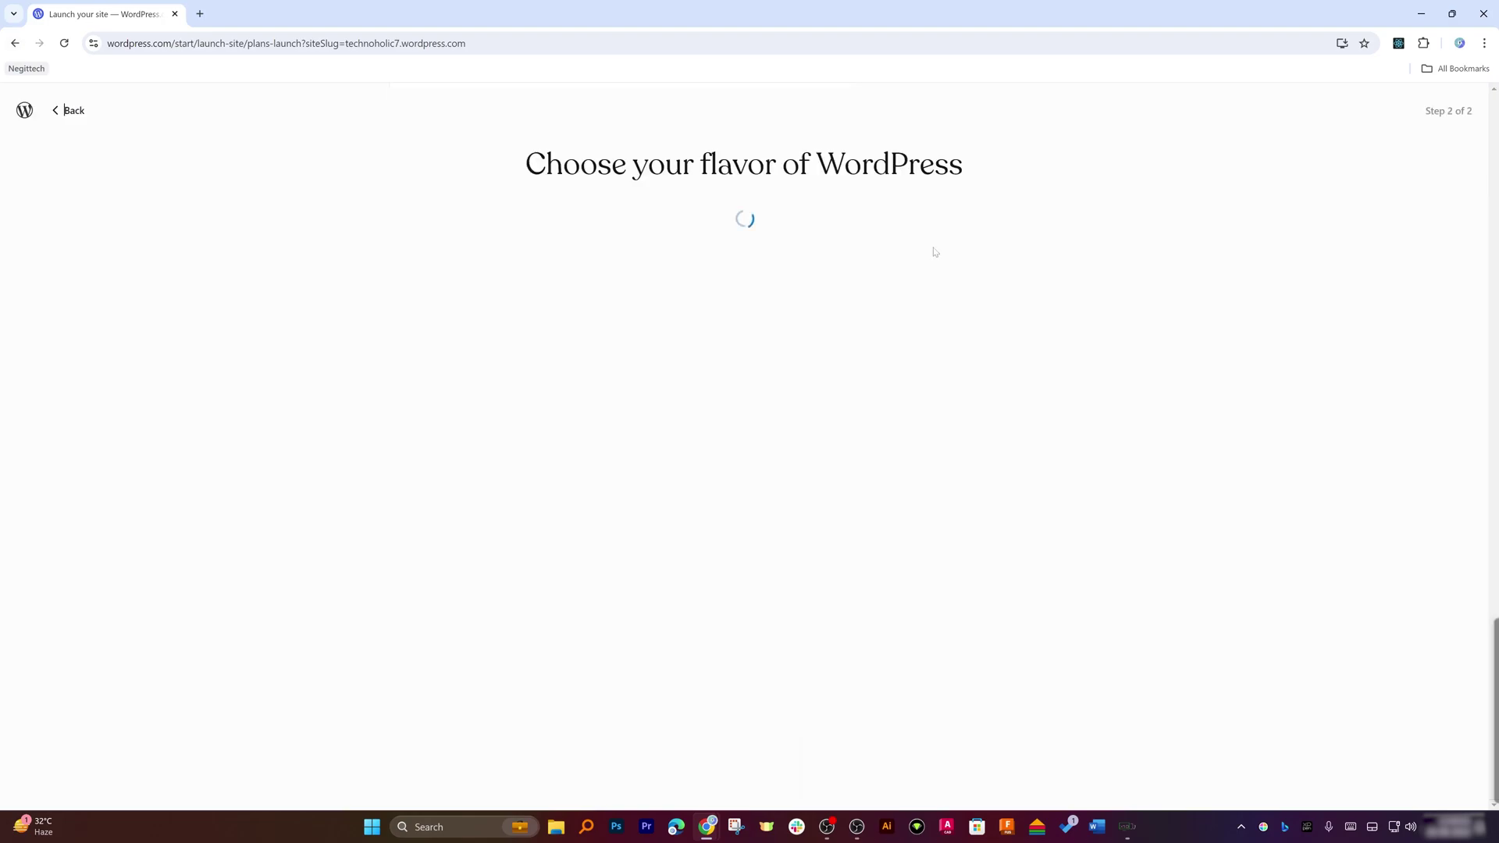
click(345, 482)
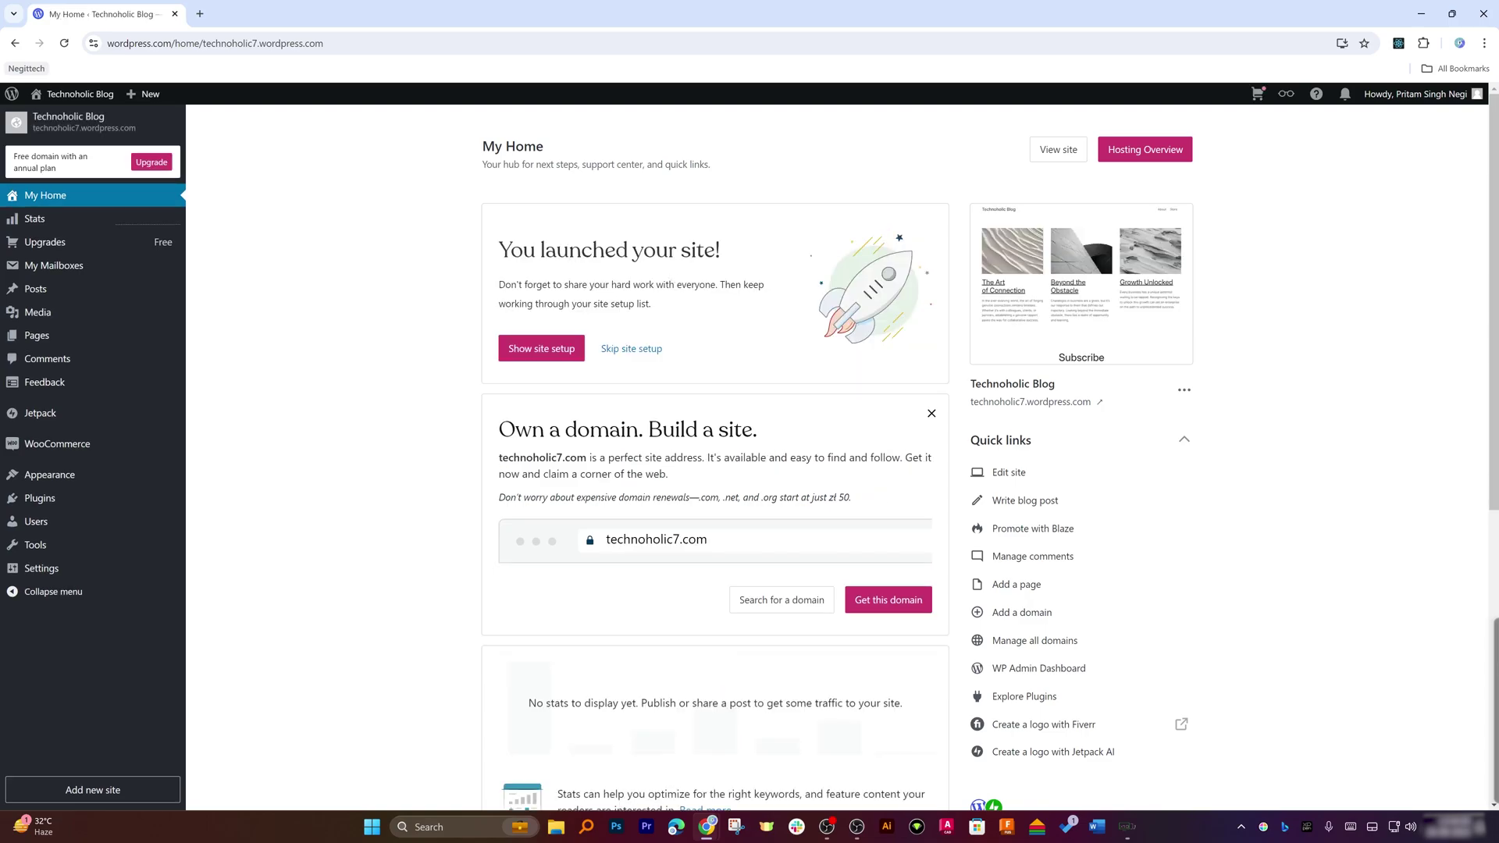
View the launched site in a new tab and load technoholic7.wordpress.com in an incognito window to check public access.
click(1066, 151)
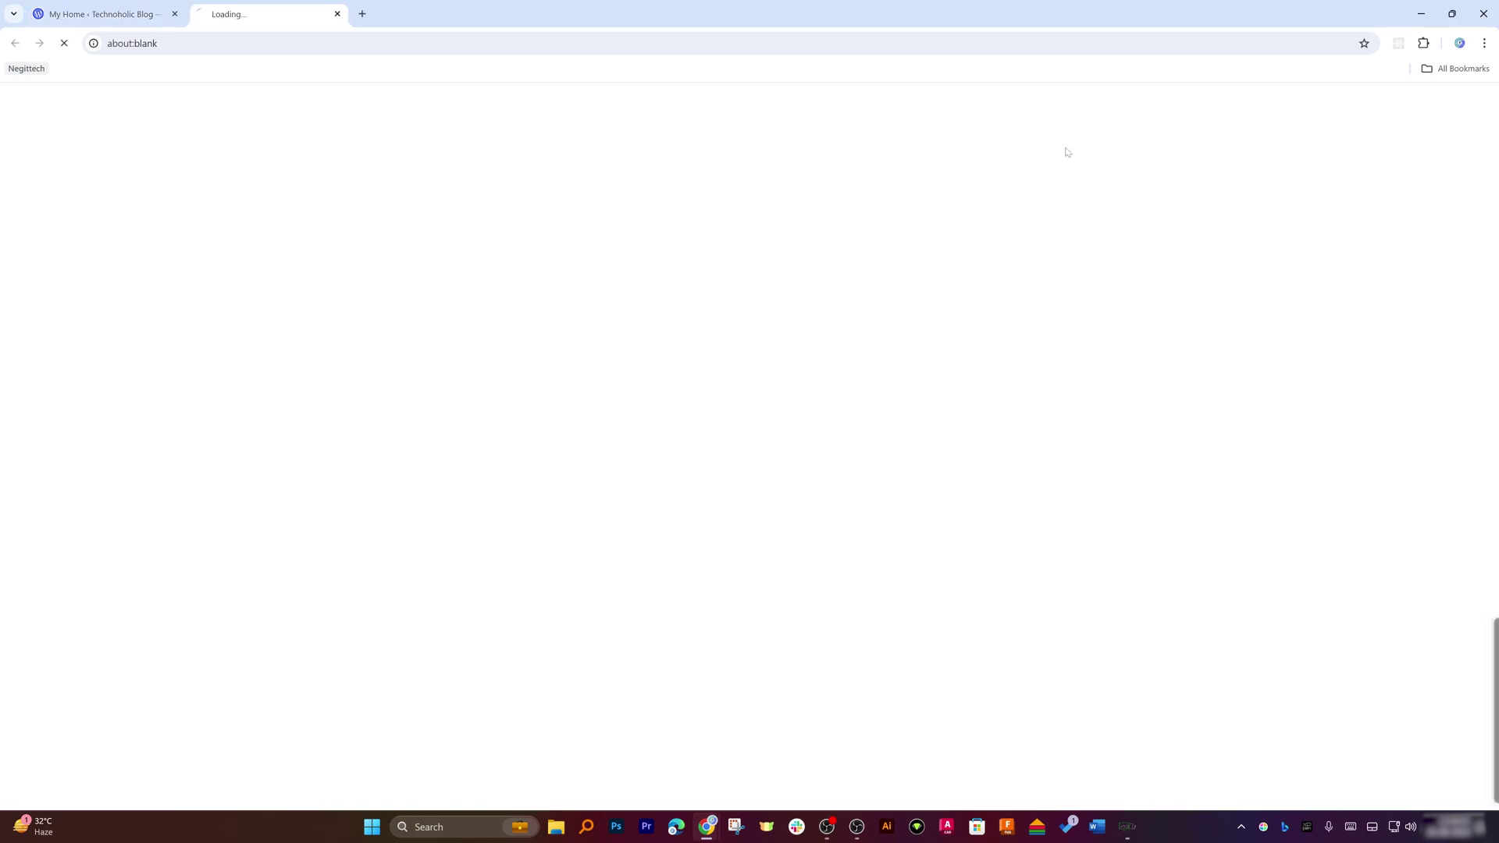
click(1483, 43)
click(1383, 148)
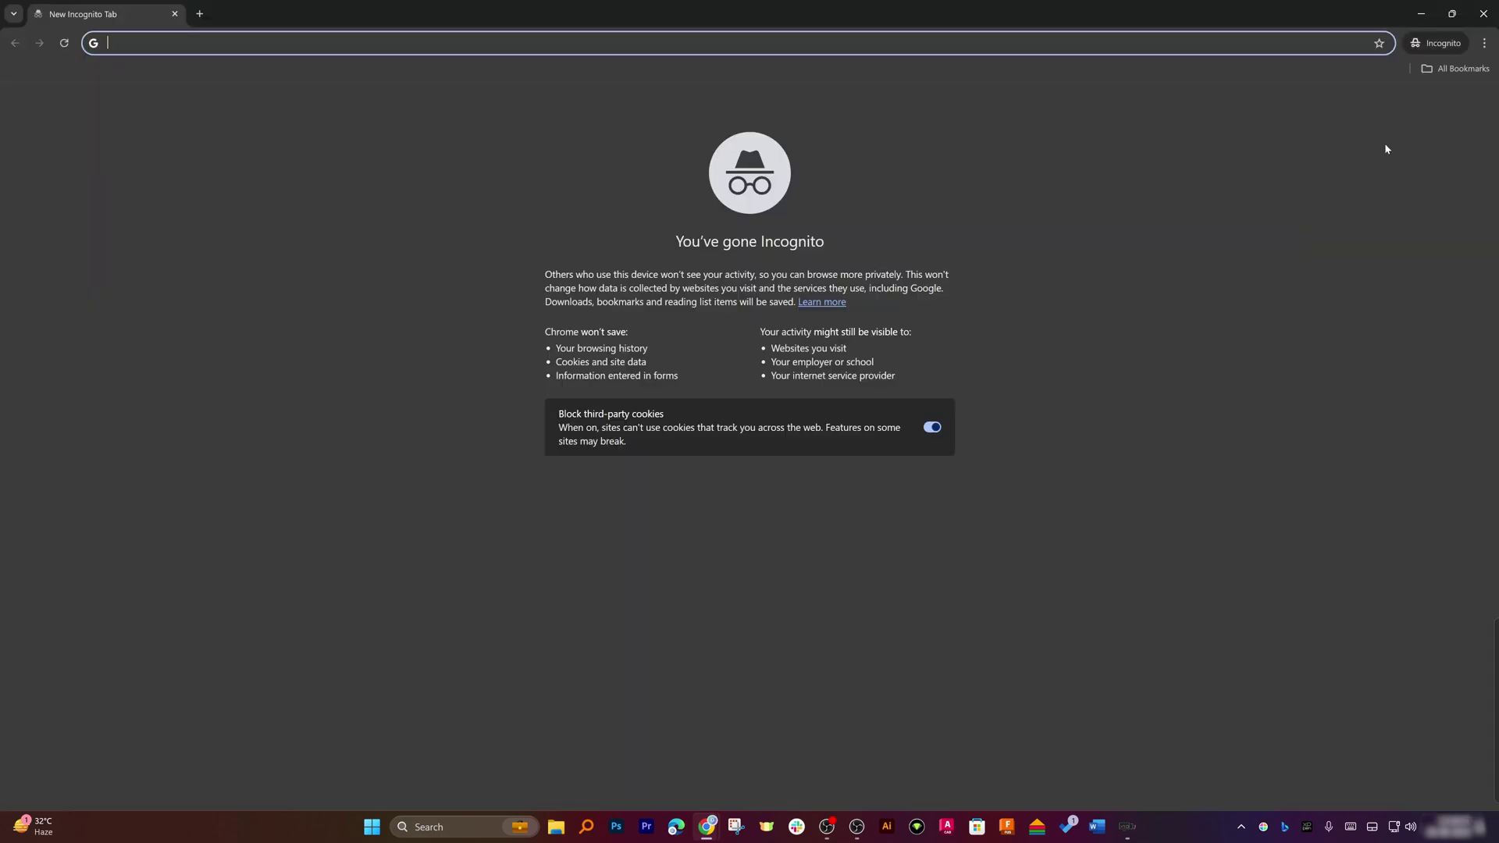
text(te)
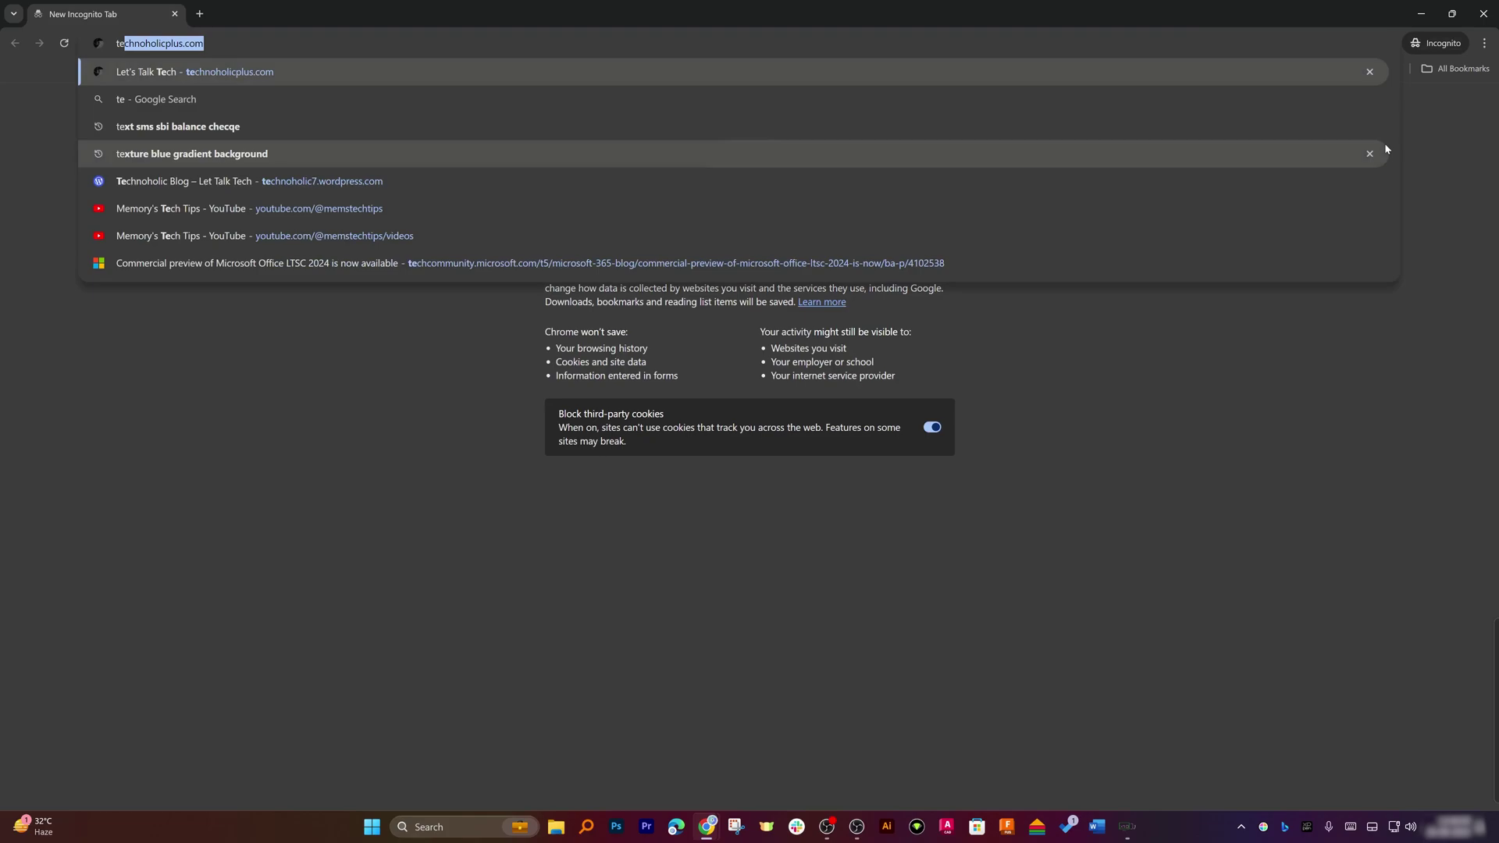
key(Down)
key(Down)
key(Down)
key(Down)
key(Down)
key(Up)
key(Return)
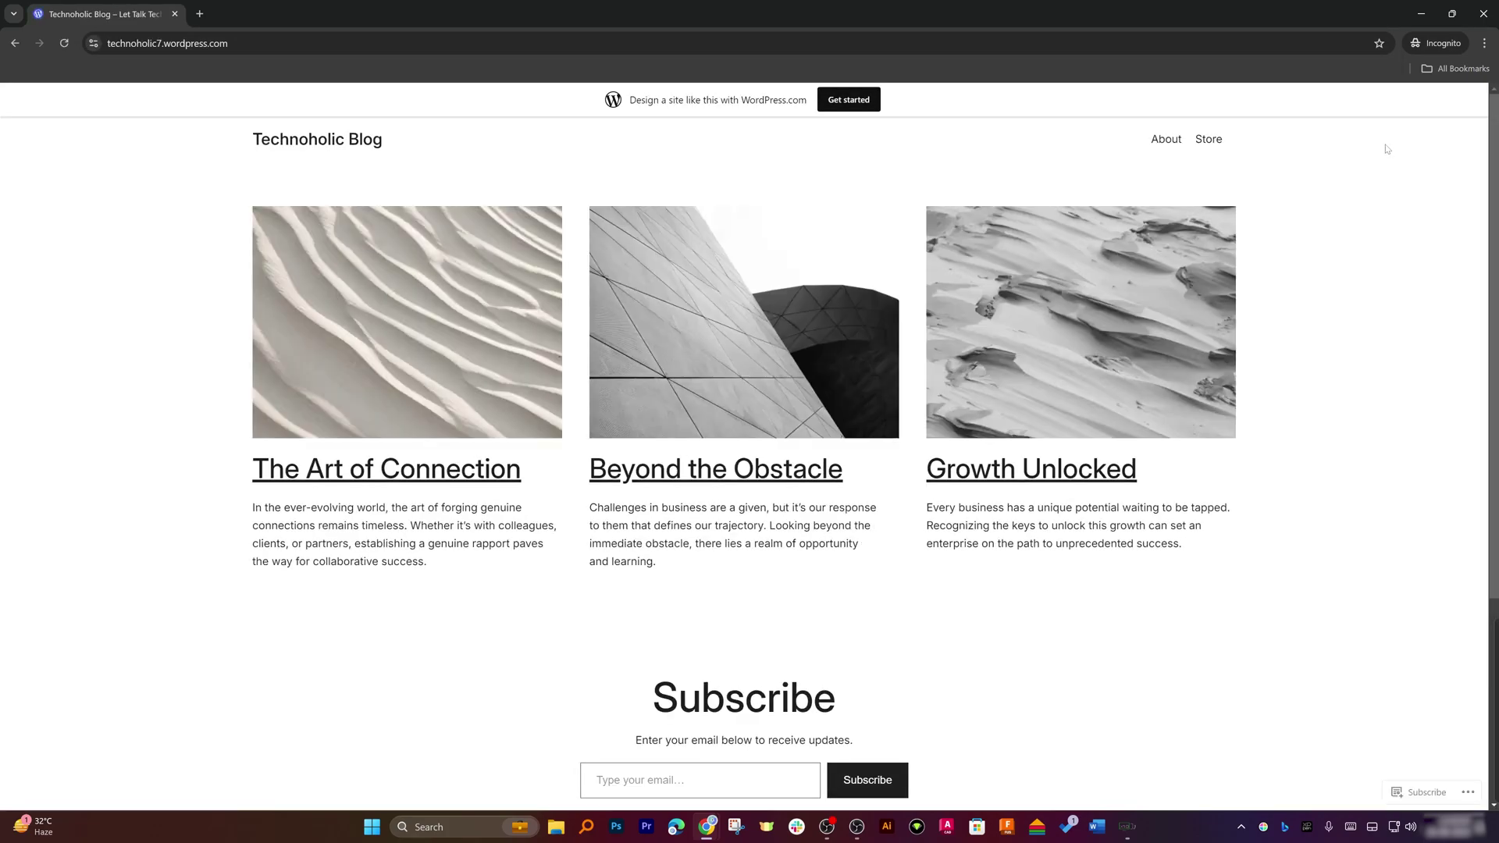
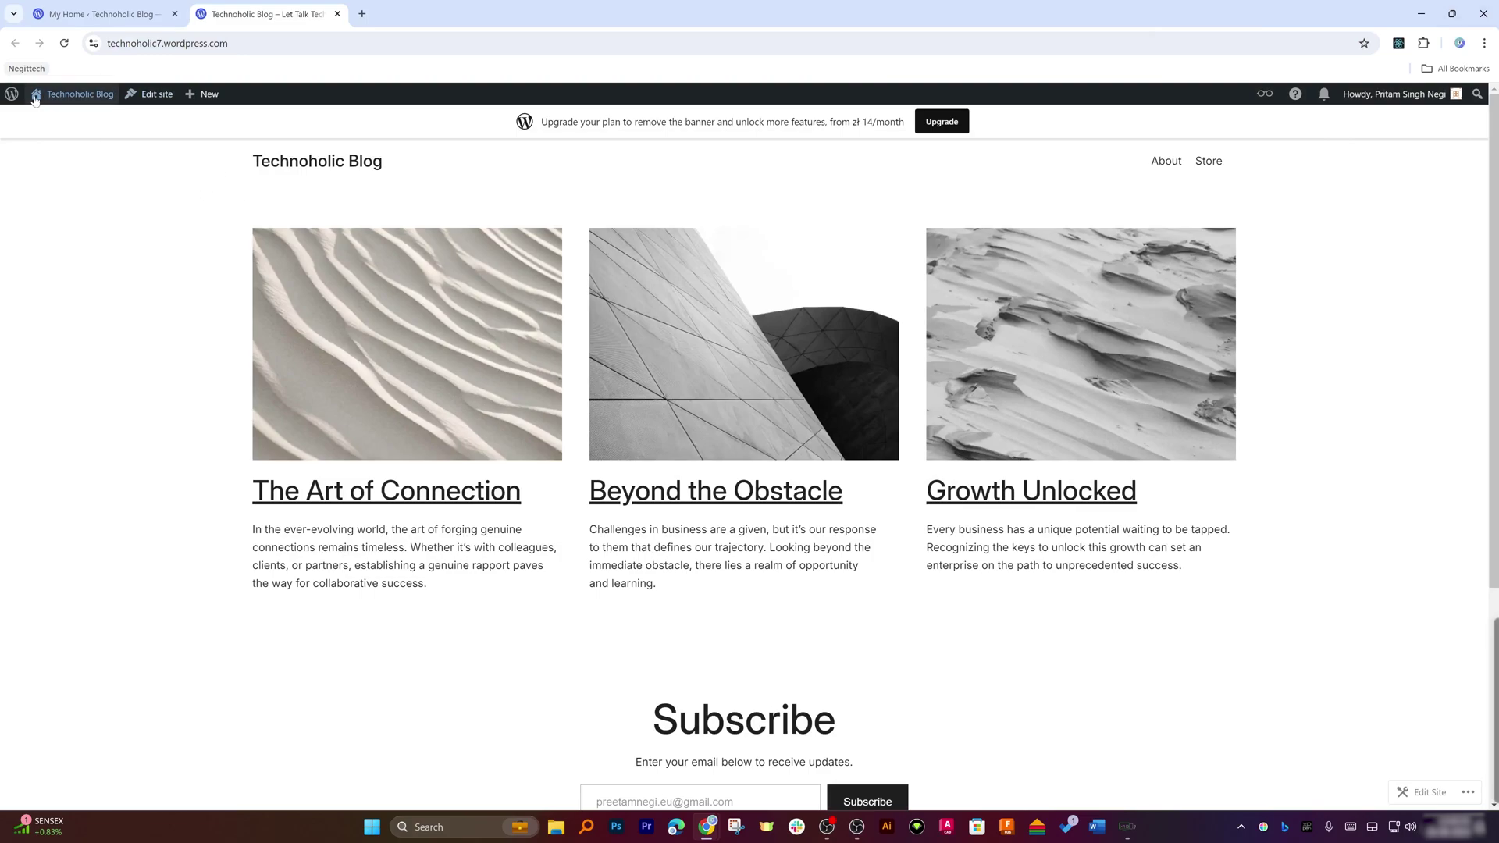
Open the site for editing and insert a YouTube Embed block from the block library between the post columns and Subscribe section.
click(144, 97)
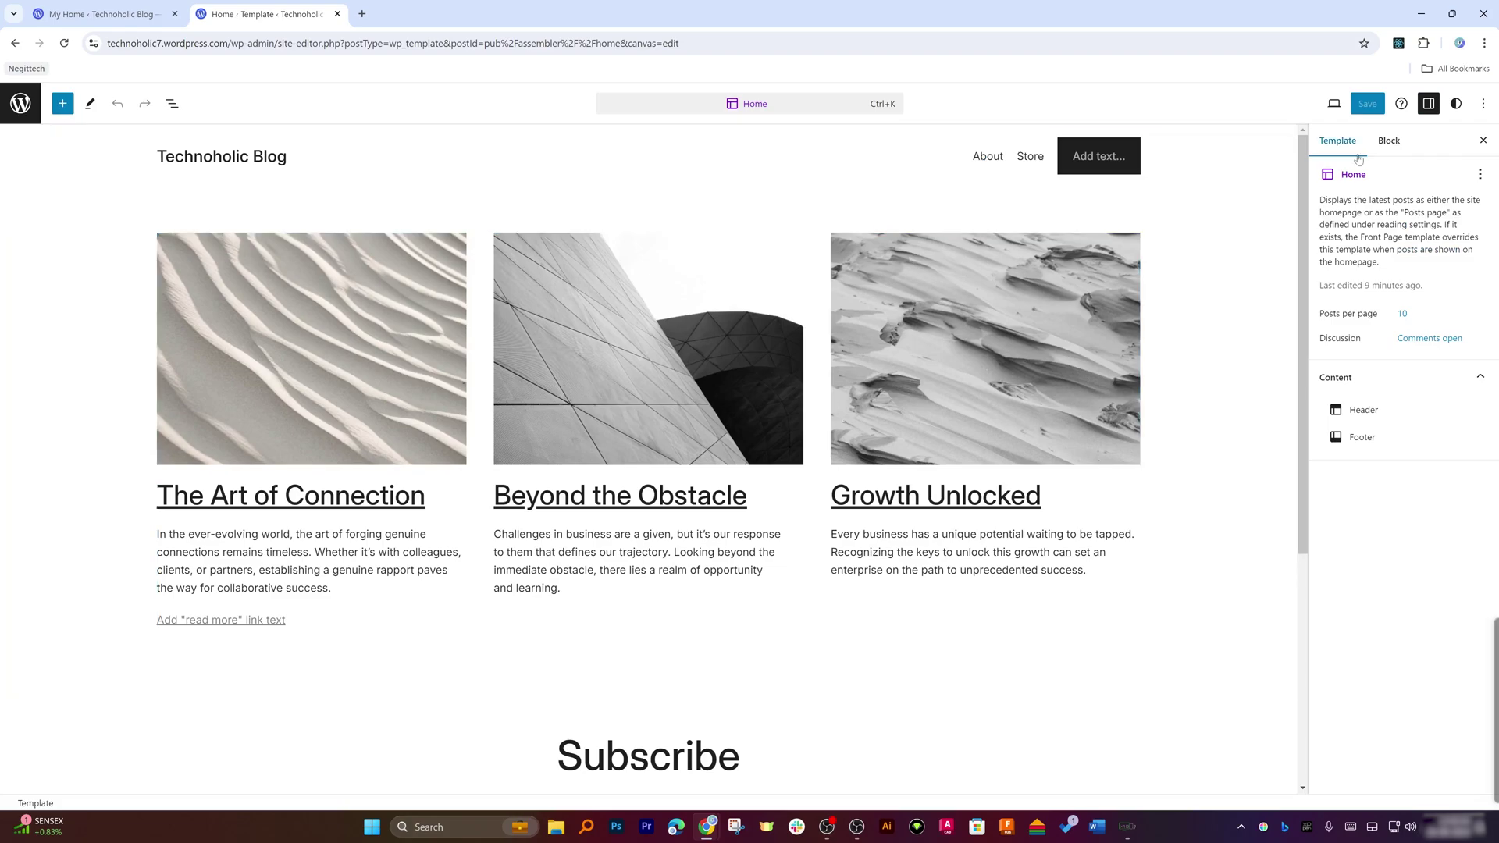
click(63, 104)
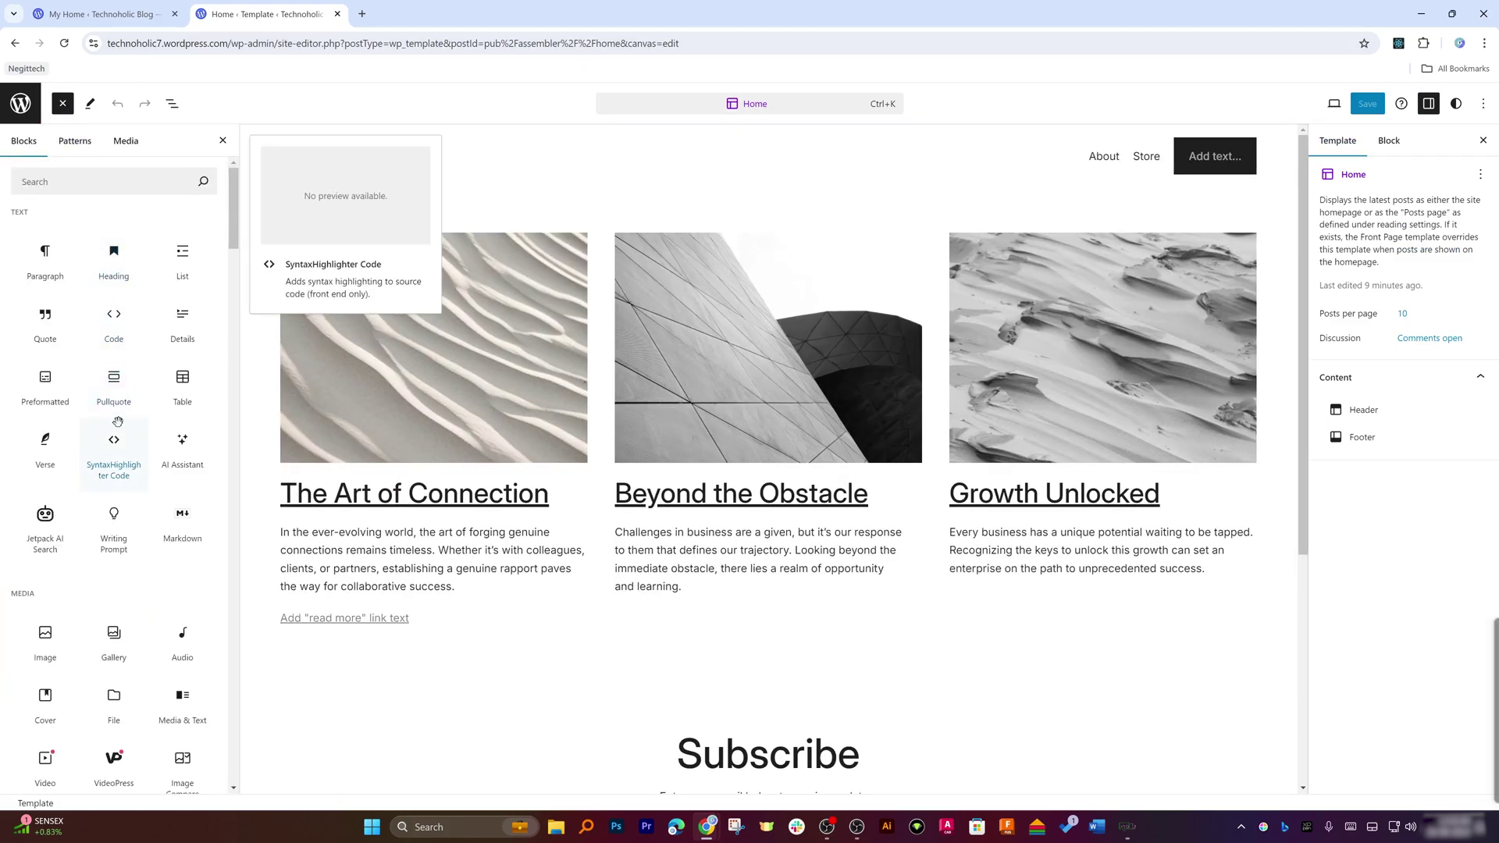
scroll(113, 445, down, 3)
scroll(176, 537, down, 10)
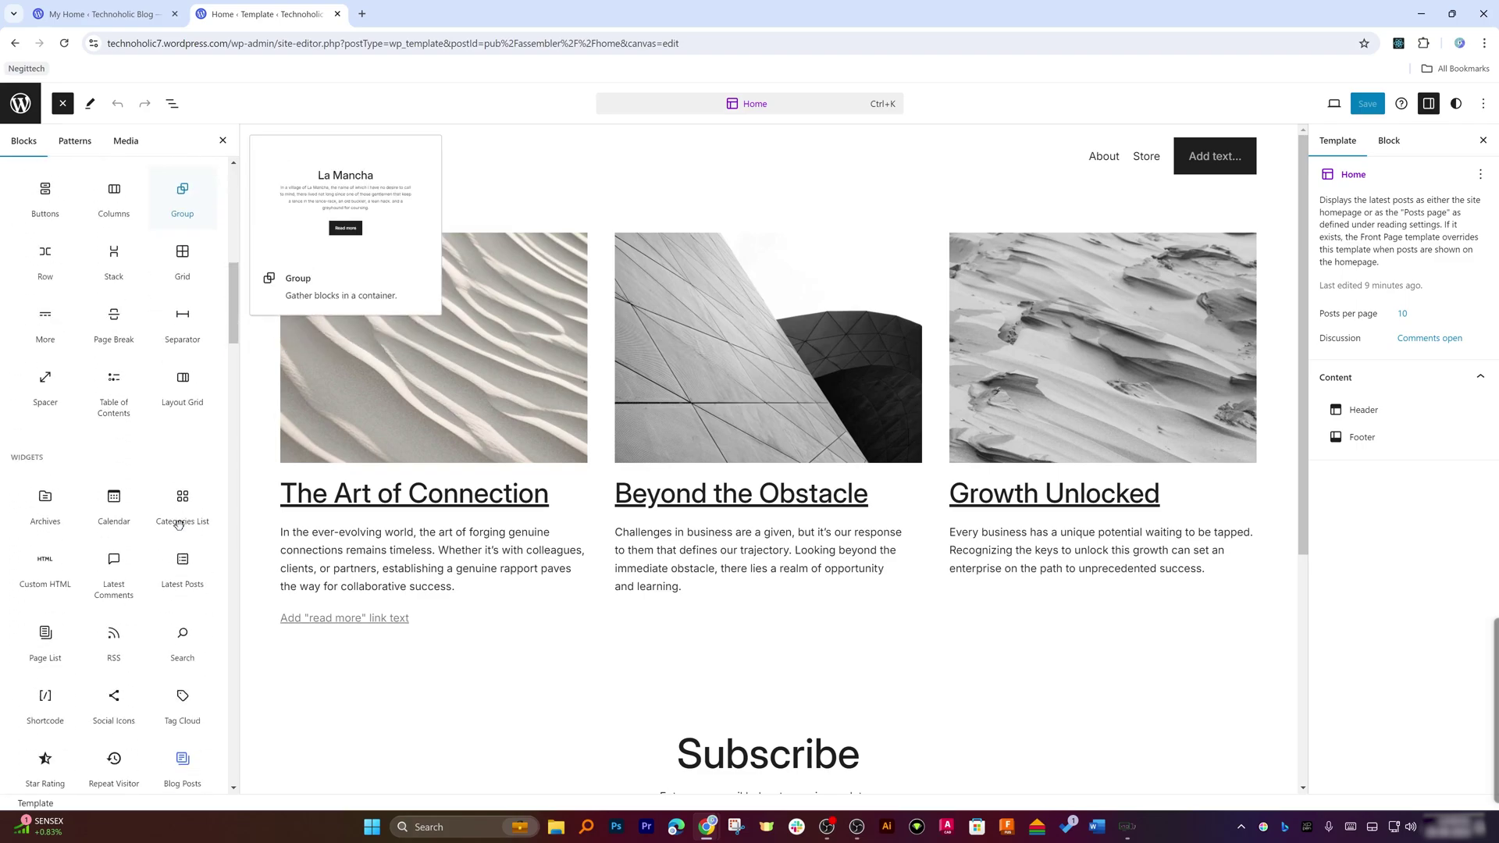
scroll(180, 531, down, 7)
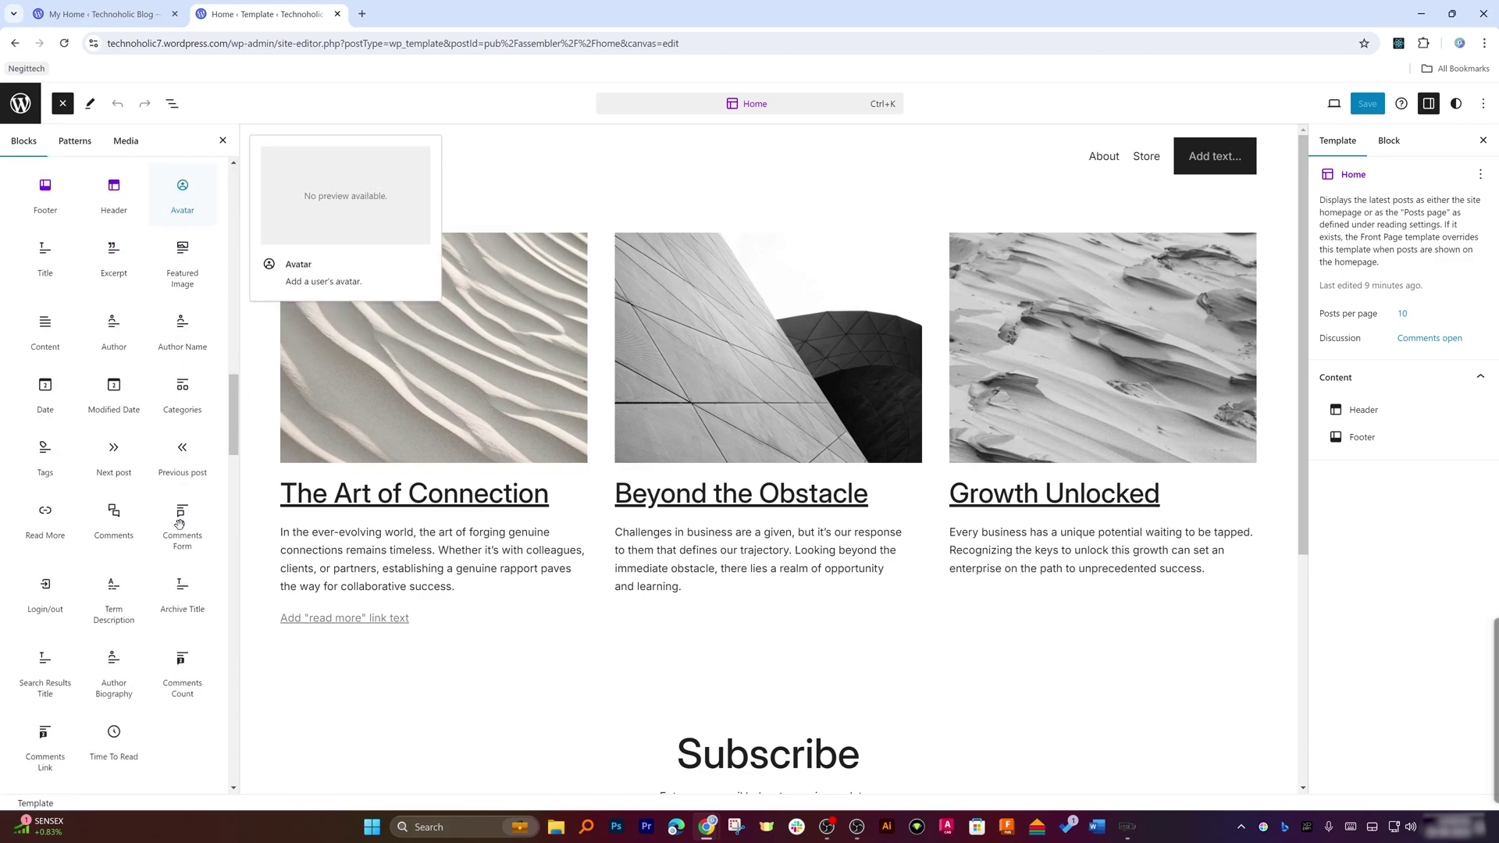
scroll(135, 460, down, 7)
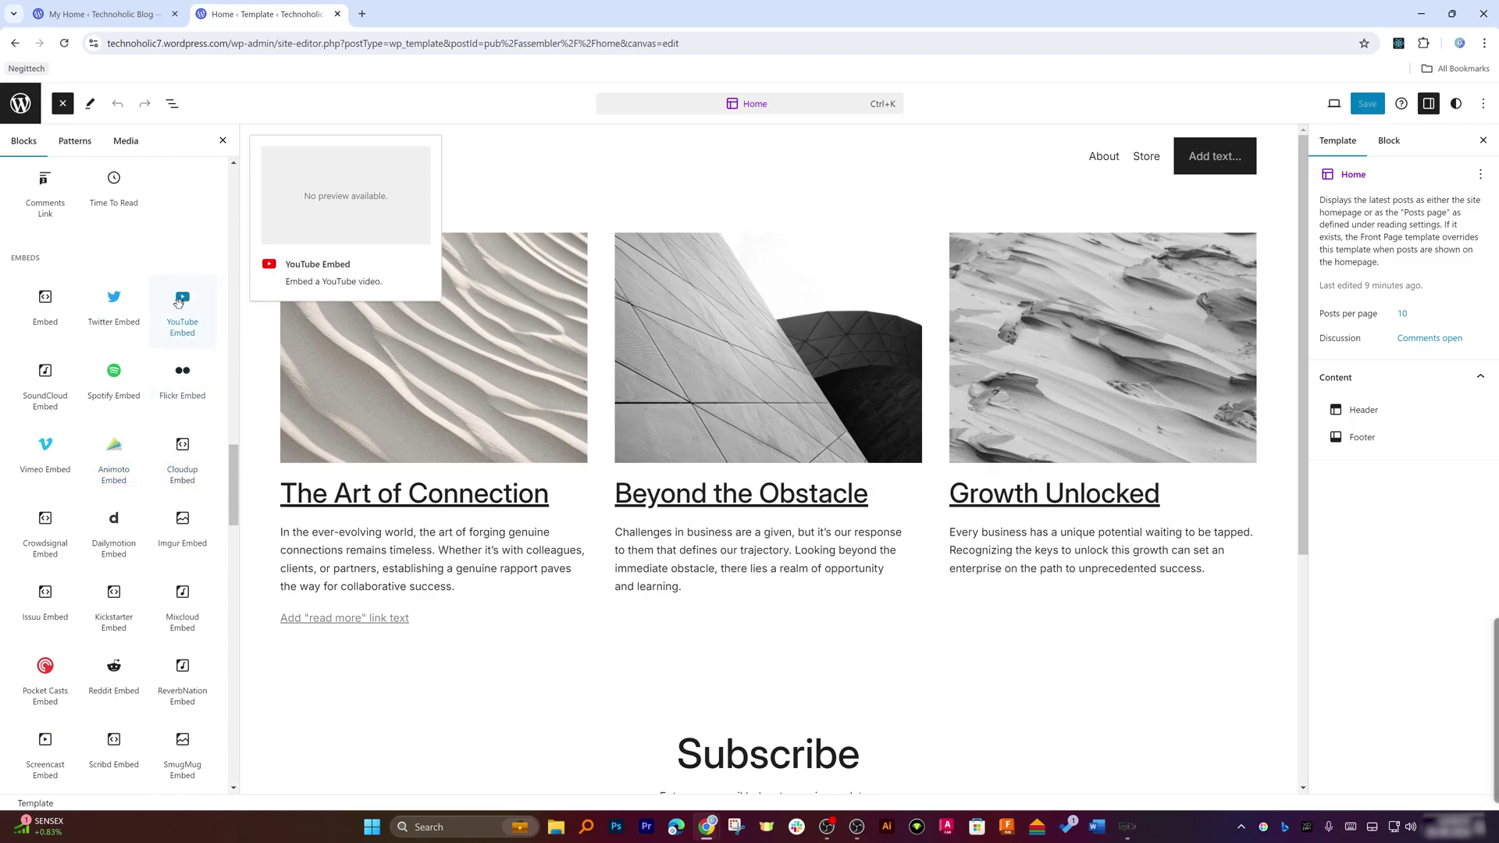
drag(179, 303, 743, 634)
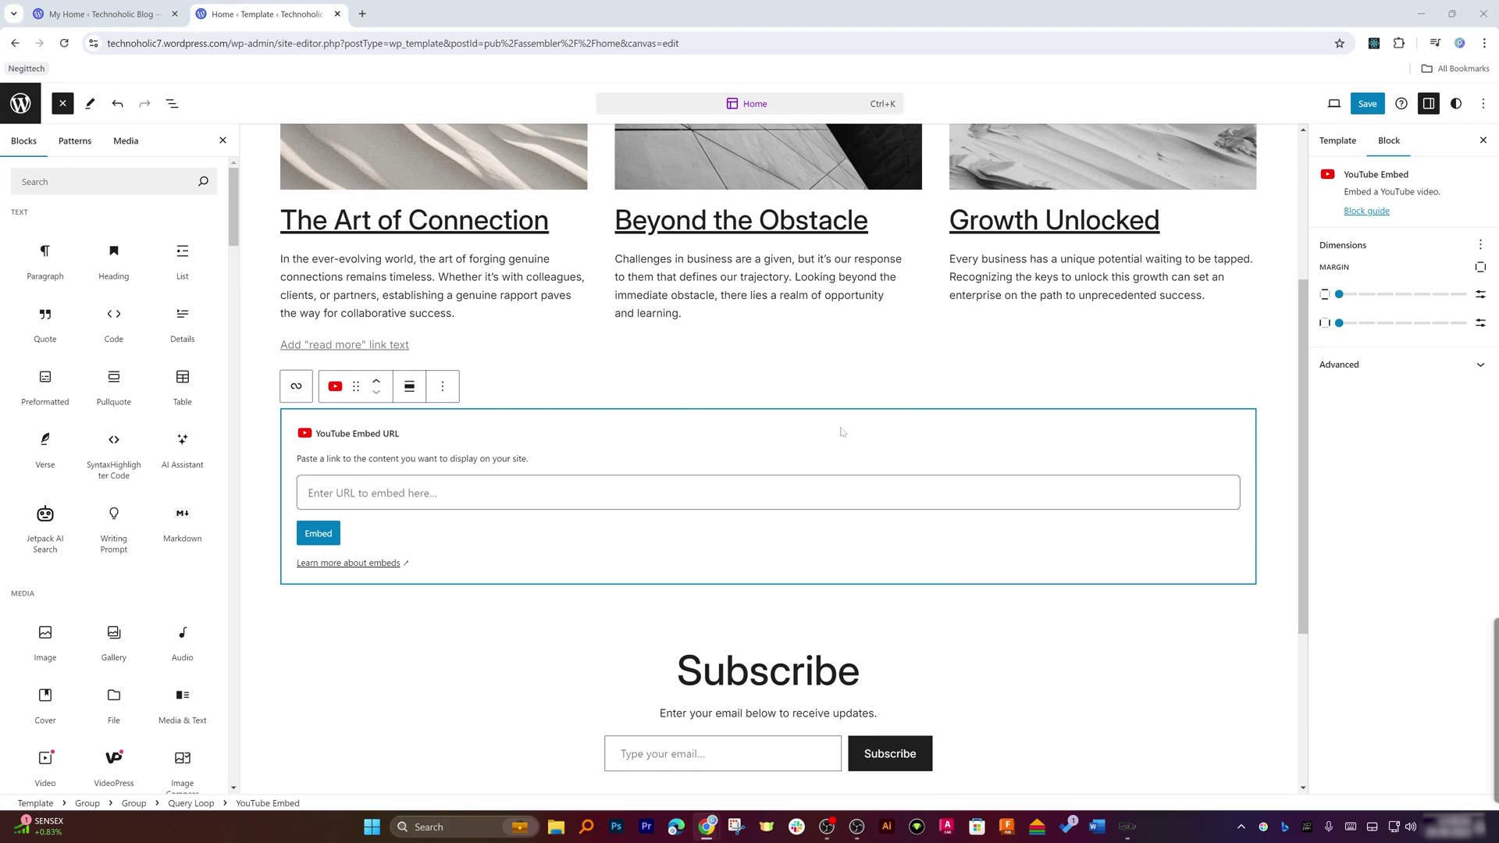
click(506, 503)
text(https://youtu.be/IpBFJzLWU5M)
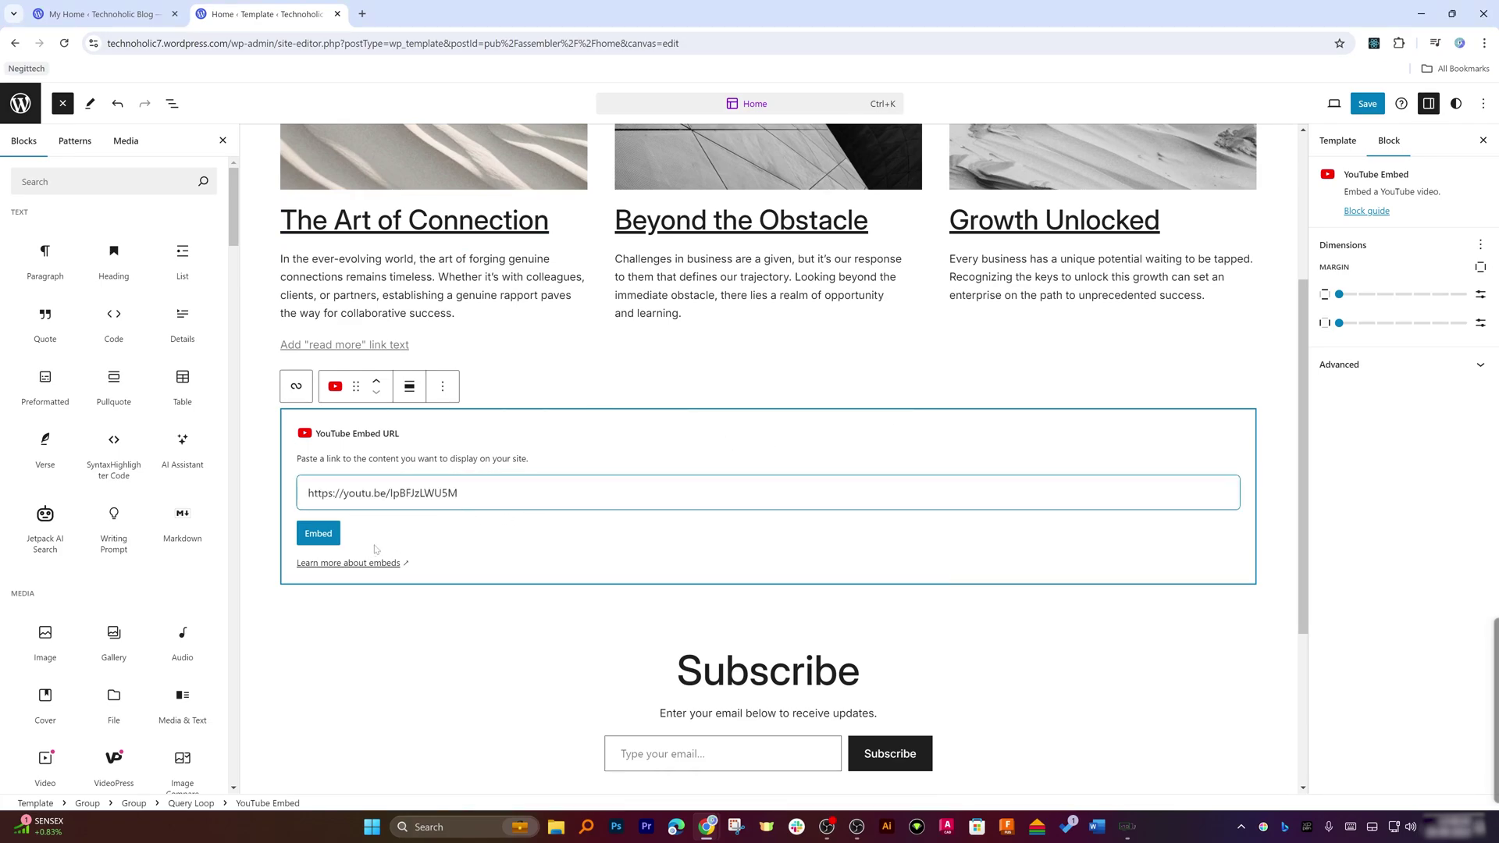
click(327, 534)
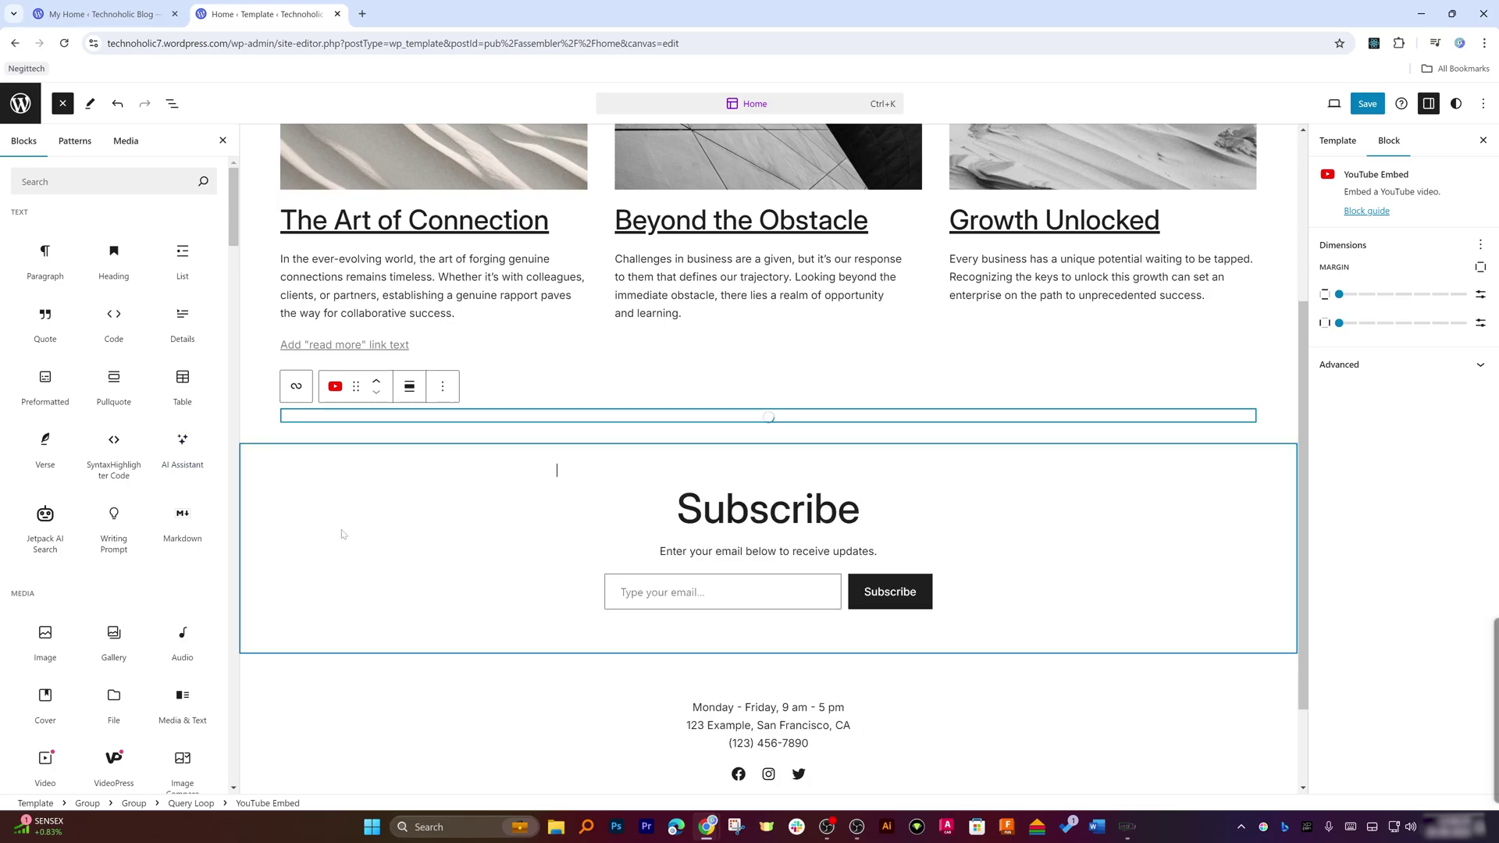
scroll(713, 361, down, 7)
scroll(713, 361, up, 10)
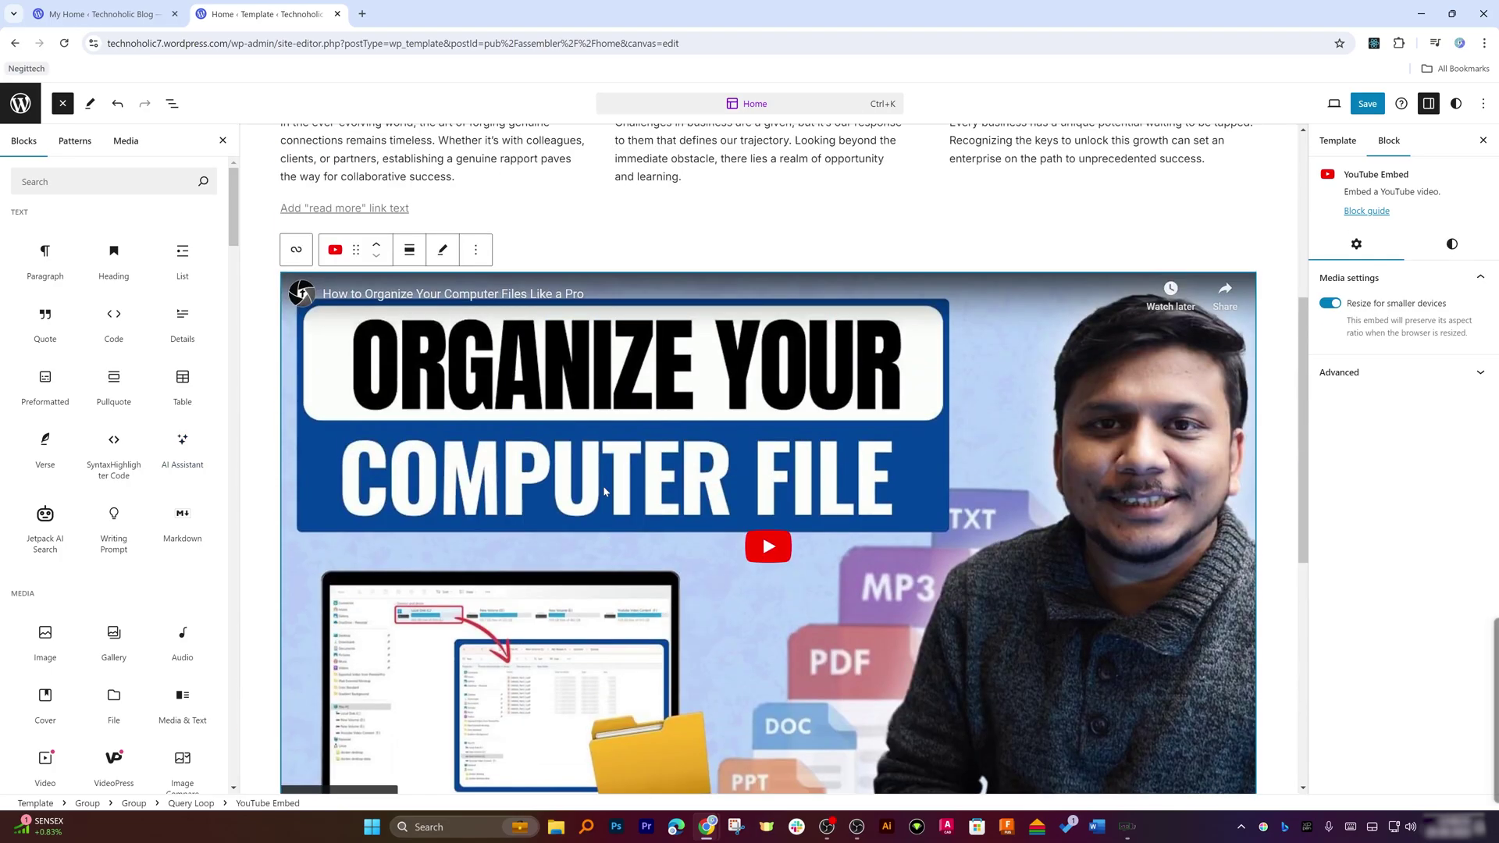
scroll(703, 289, down, 9)
scroll(701, 285, down, 3)
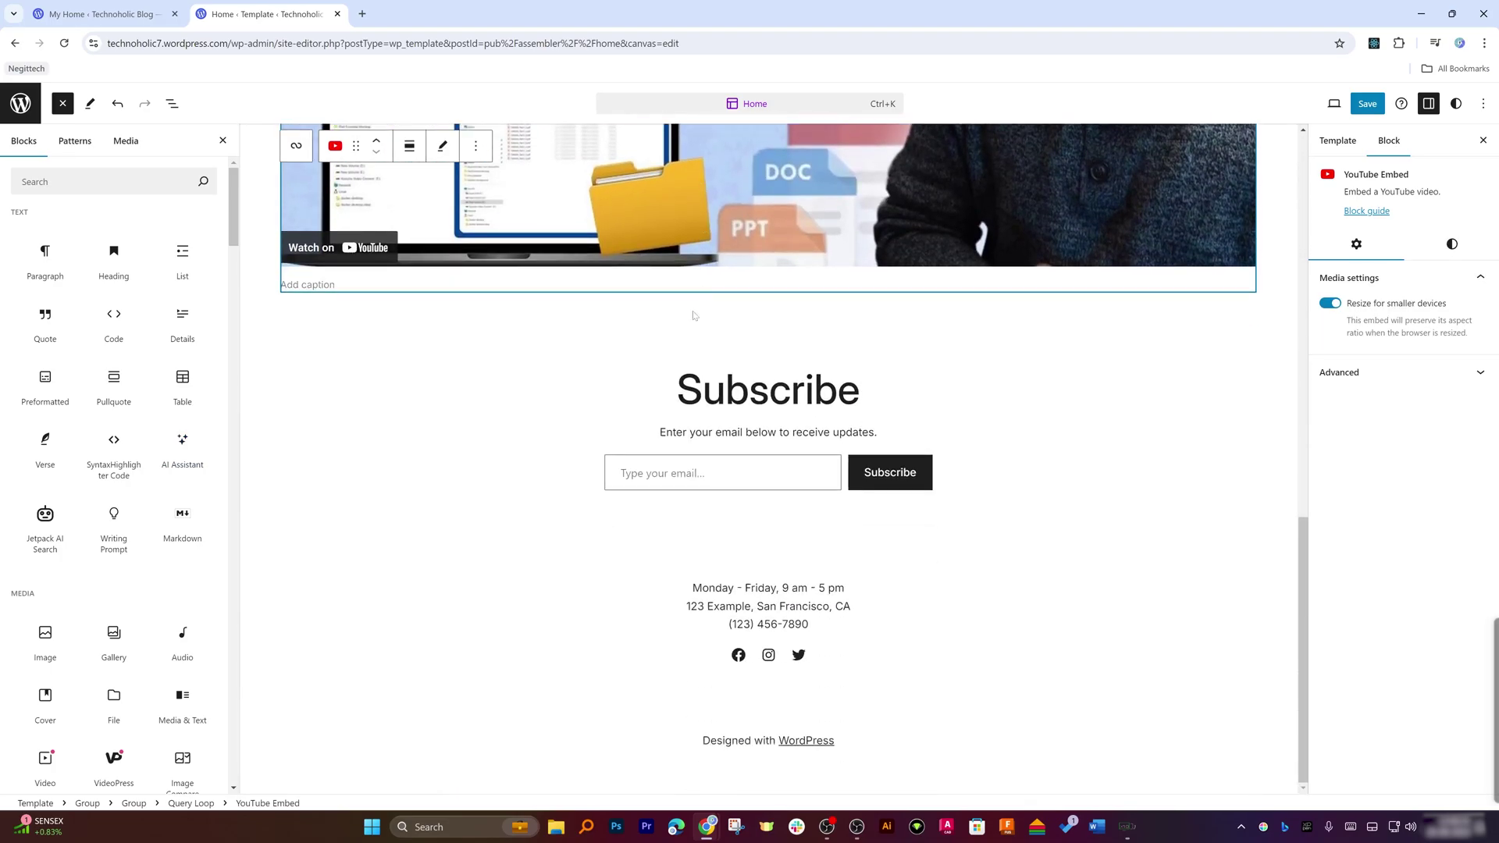
scroll(527, 362, up, 12)
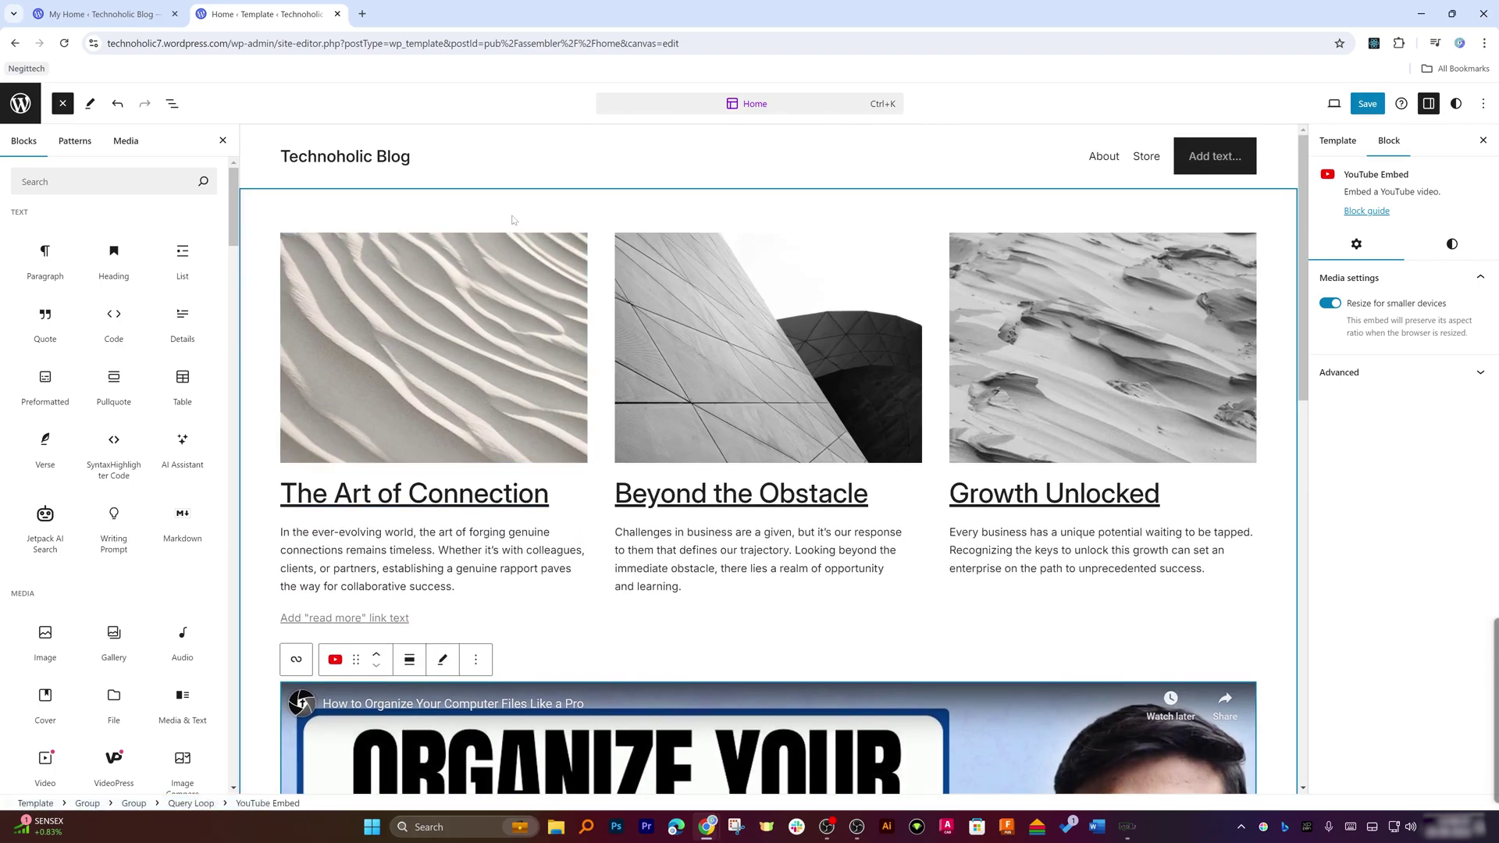
Insert a Heading block above the post columns in the Home template and enter "My Latest Blogs" as its text.
mouse_move(132, 359)
scroll(132, 359, down, 1)
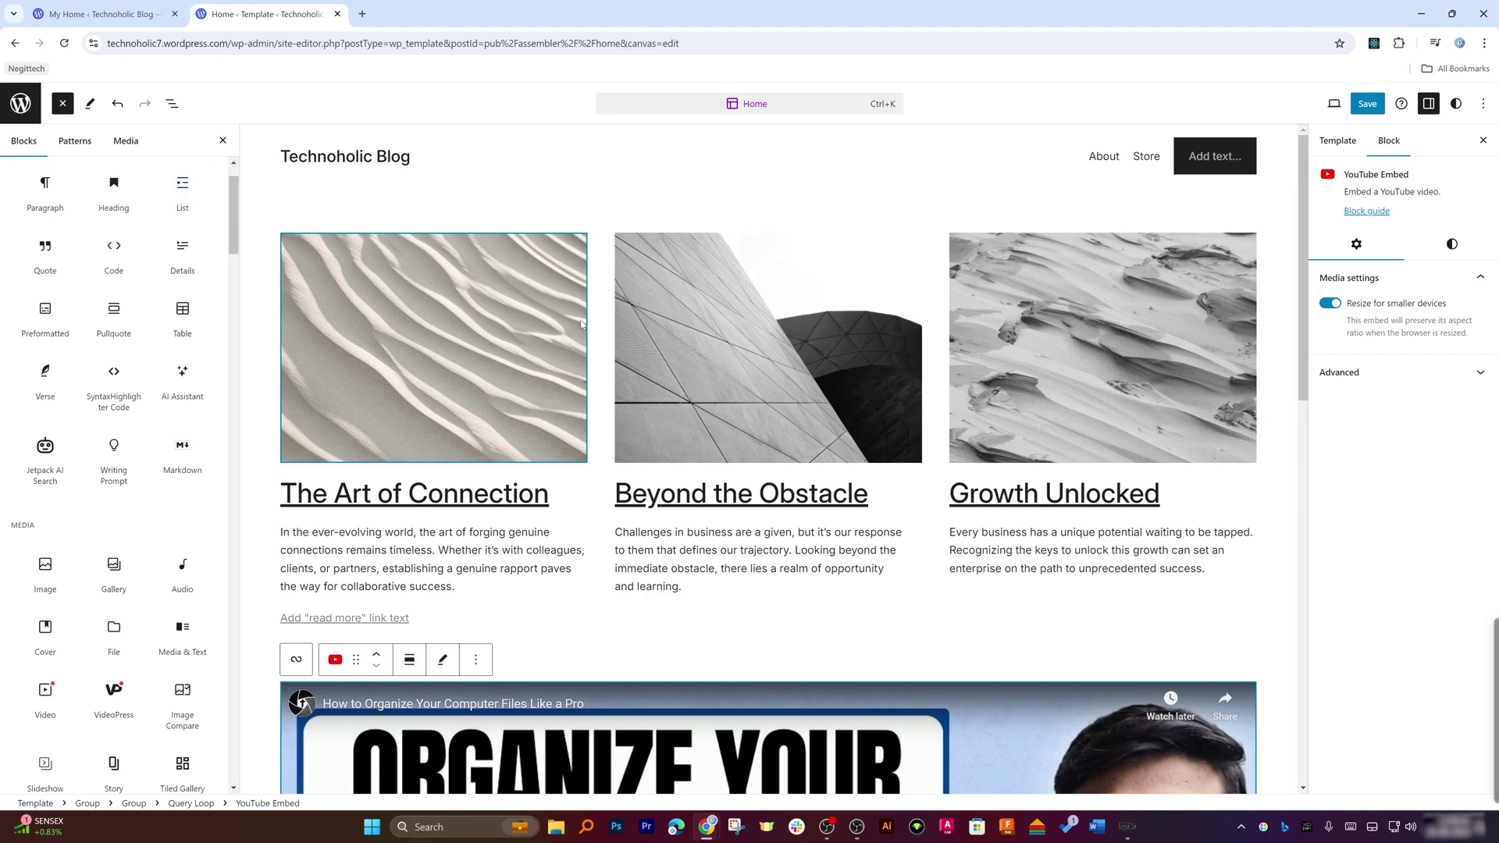
scroll(115, 265, up, 1)
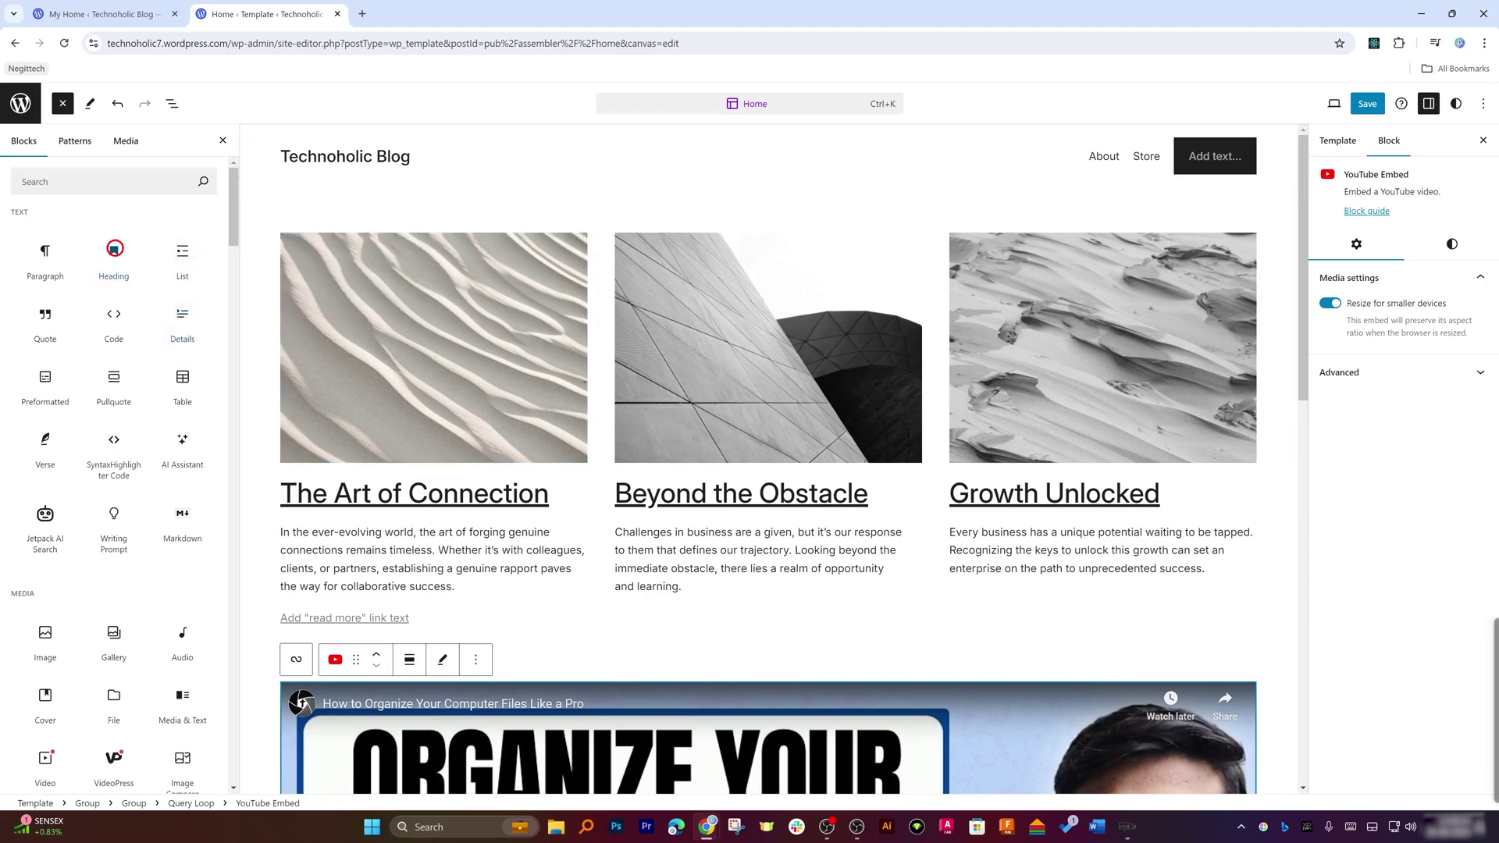
mouse_move(115, 266)
drag(114, 265, 751, 224)
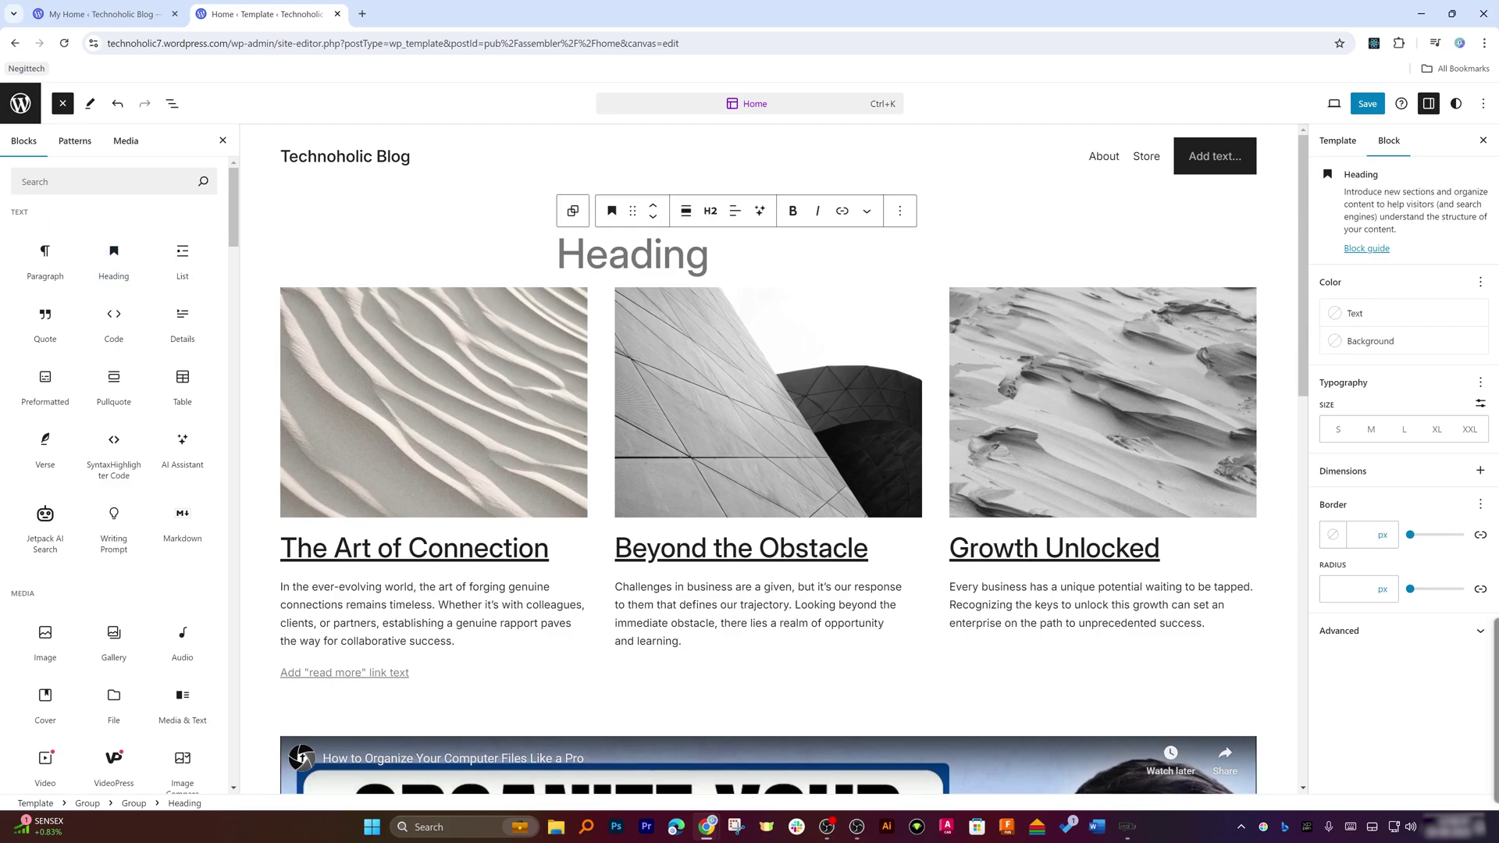
text(My)
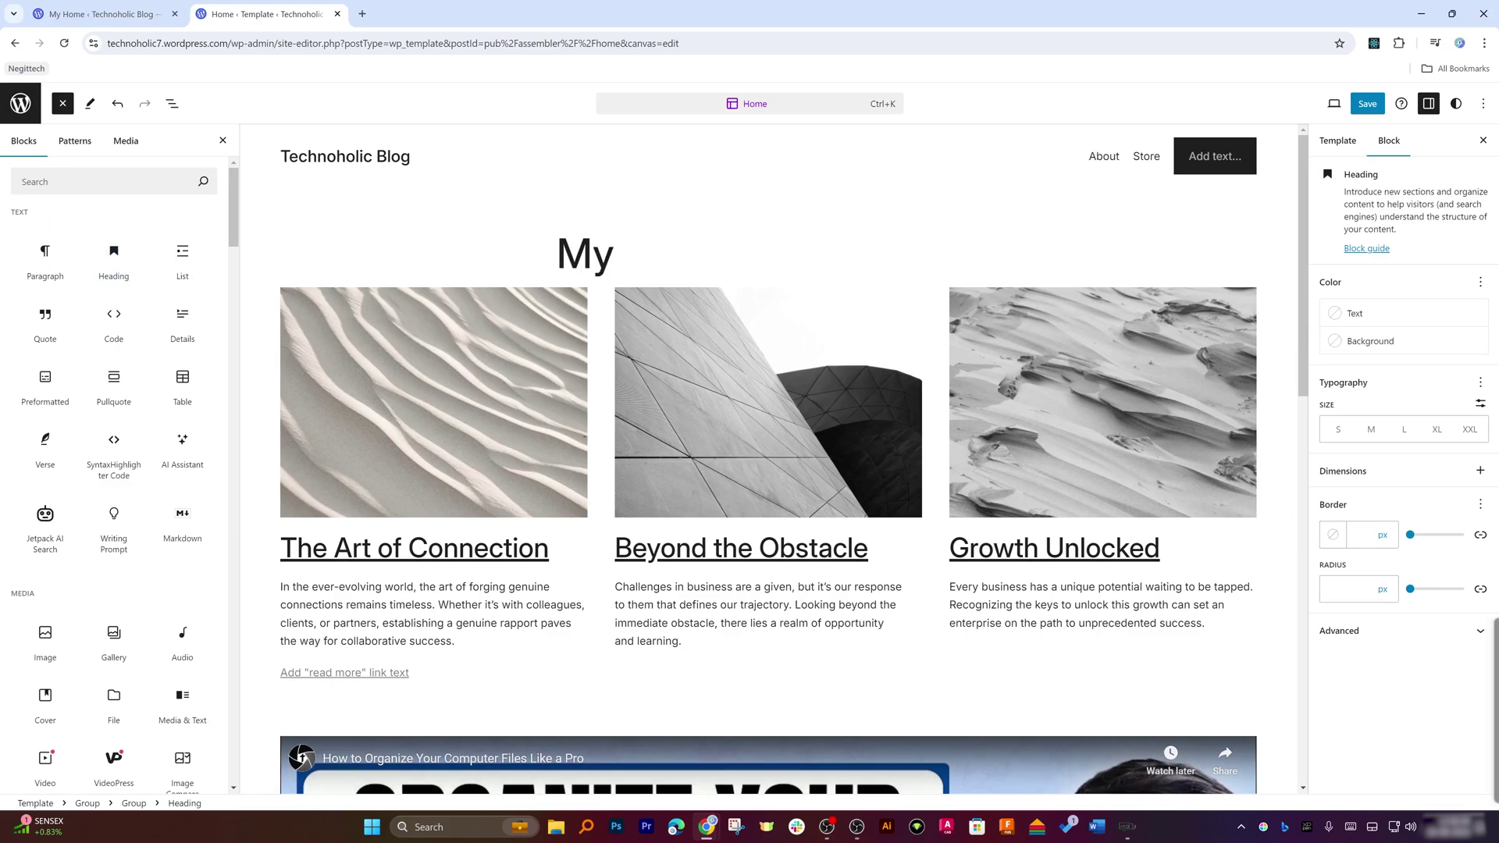
text( Latest)
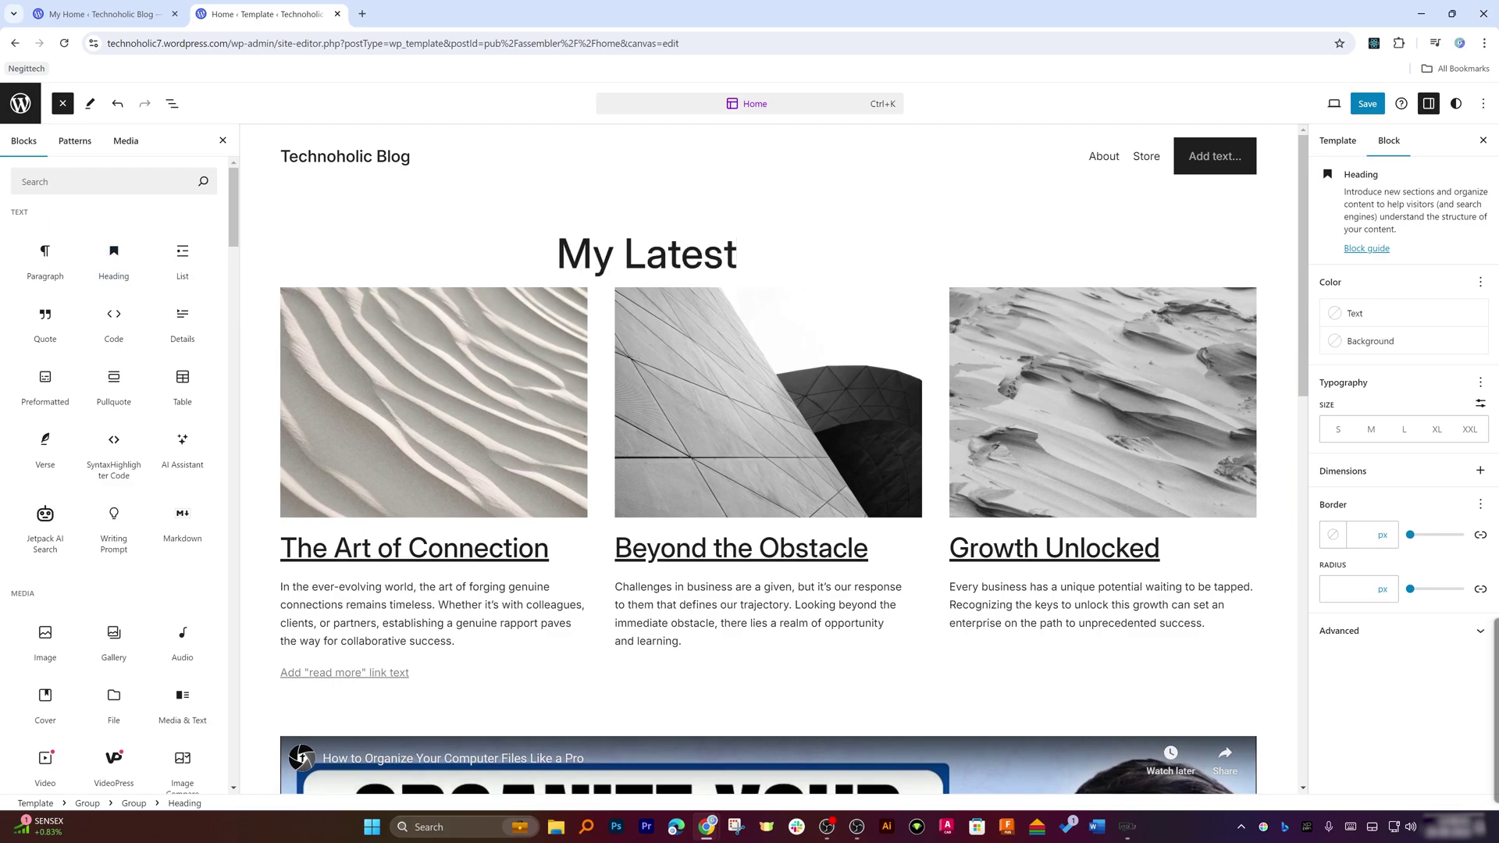
text( Blogs)
Select the excerpt under the first post and save the changes to the Home template.
click(471, 605)
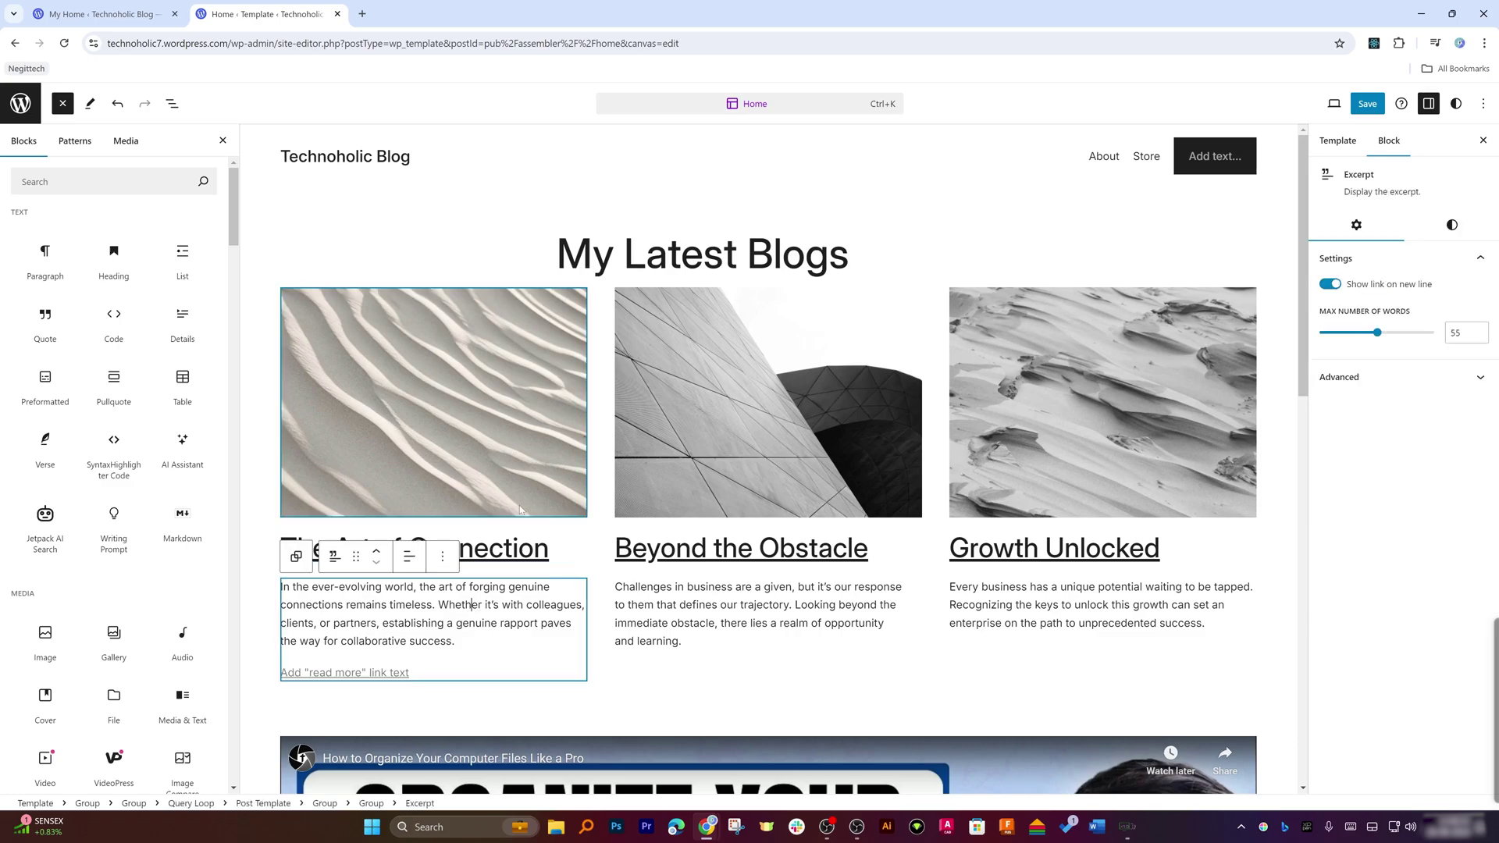
click(565, 488)
click(506, 631)
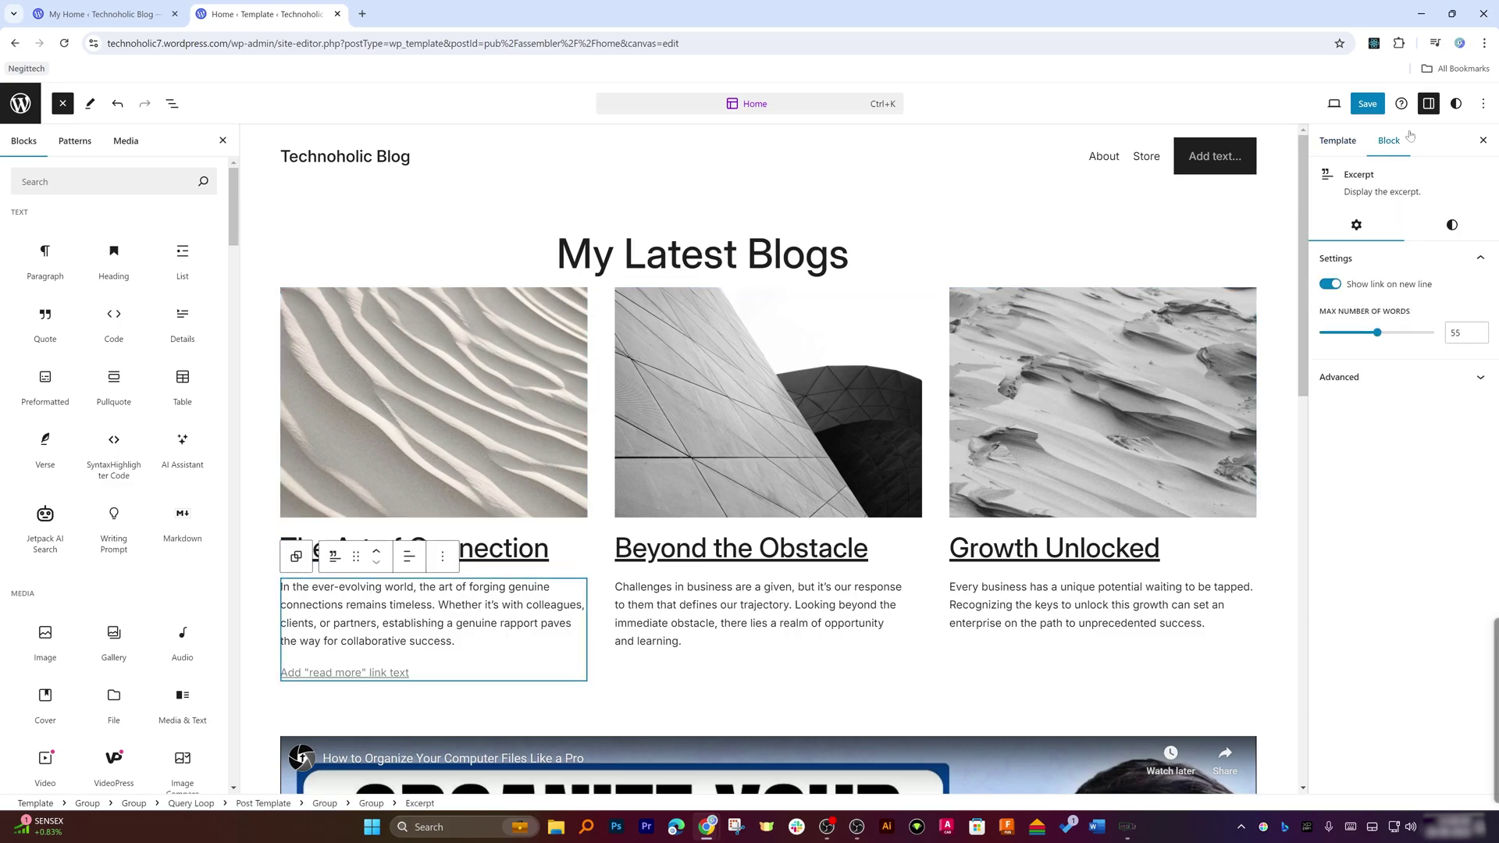
click(1371, 104)
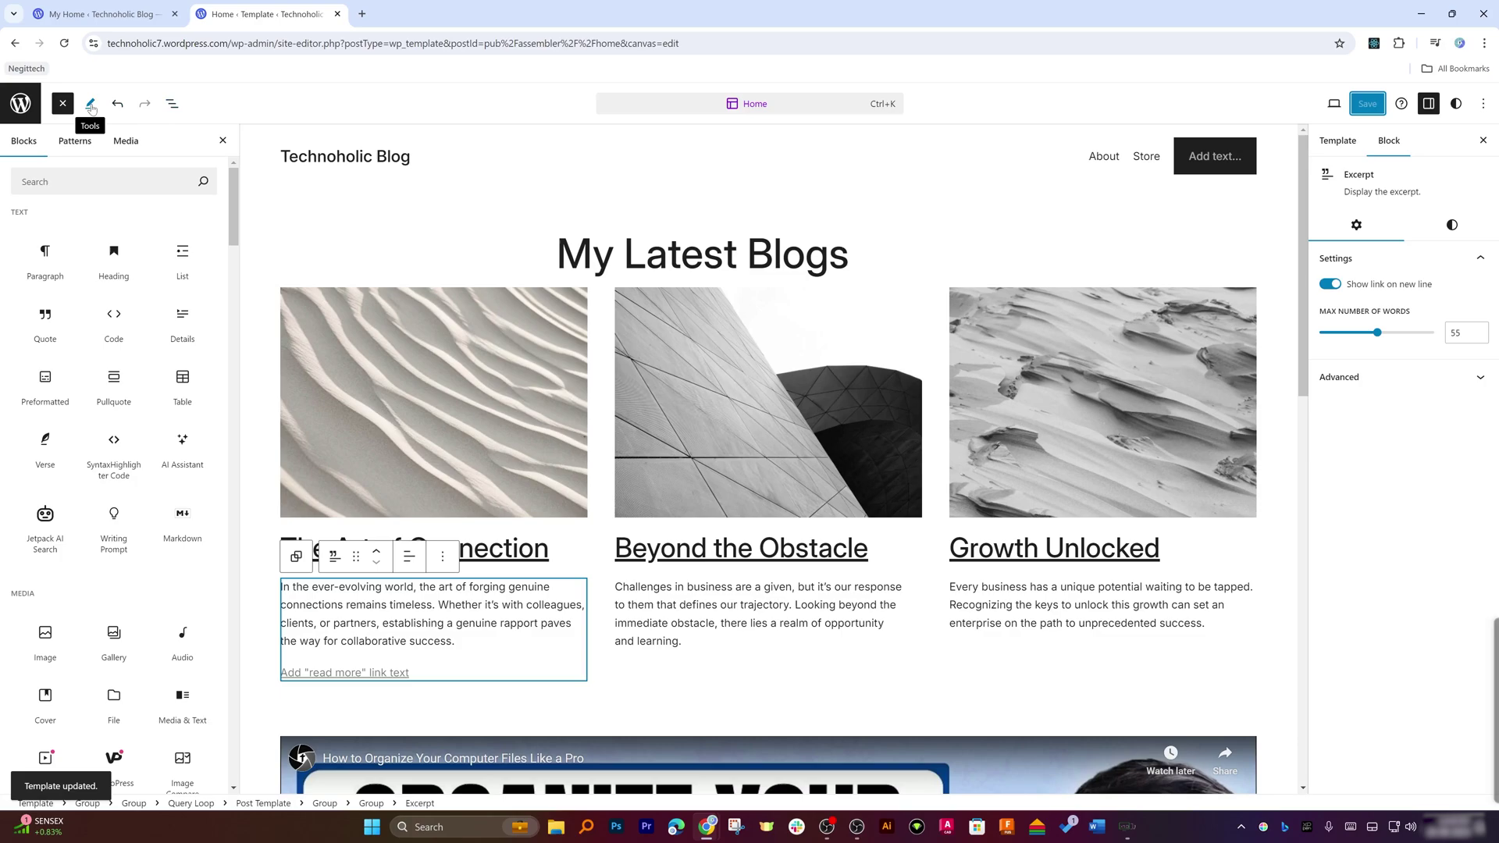
Leave the template editor for the site's Pages list and look over the home page preview.
click(20, 103)
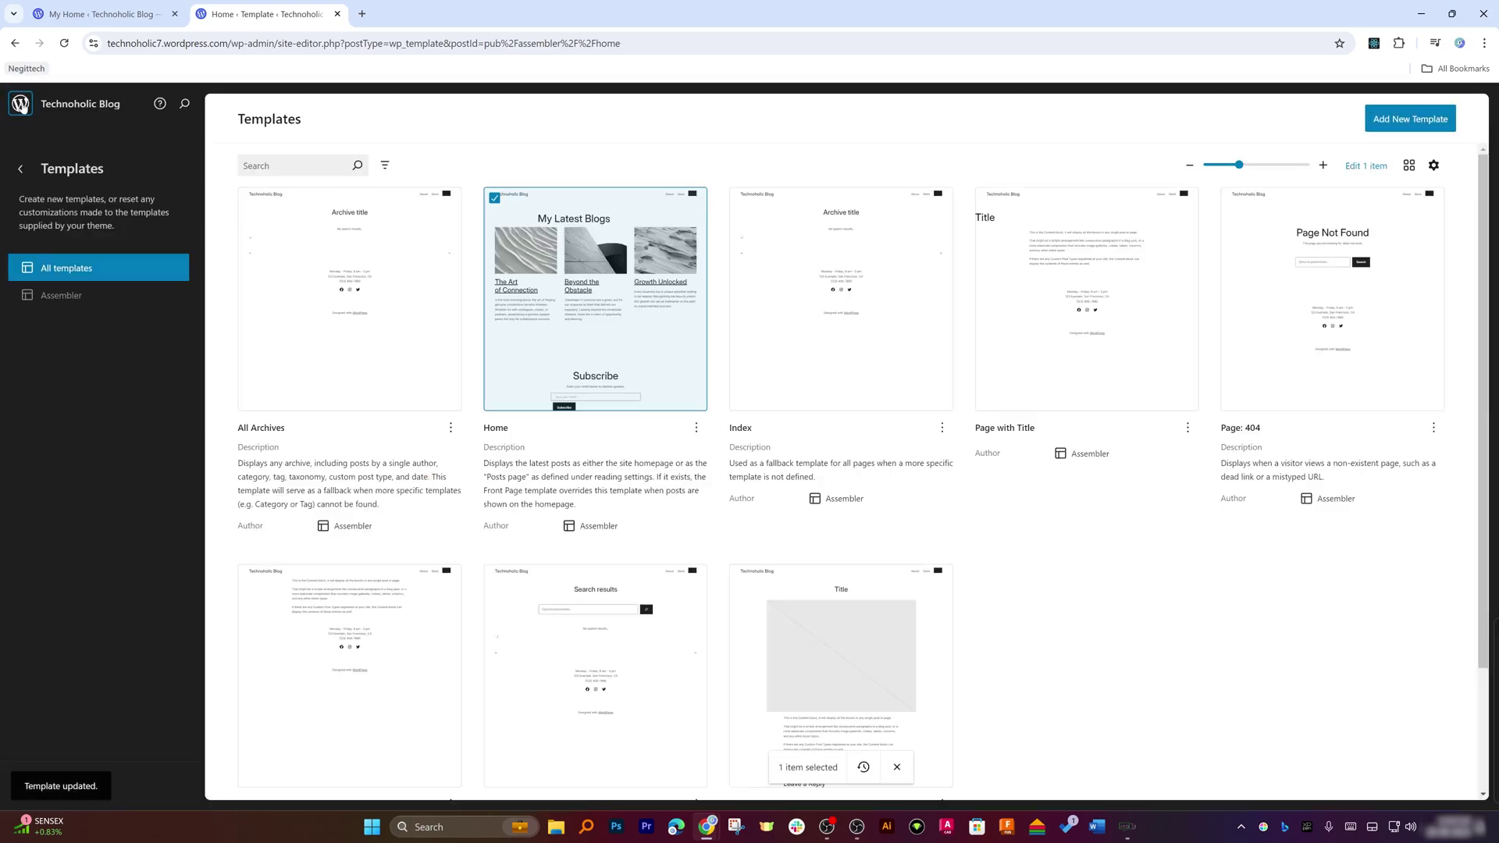
click(20, 168)
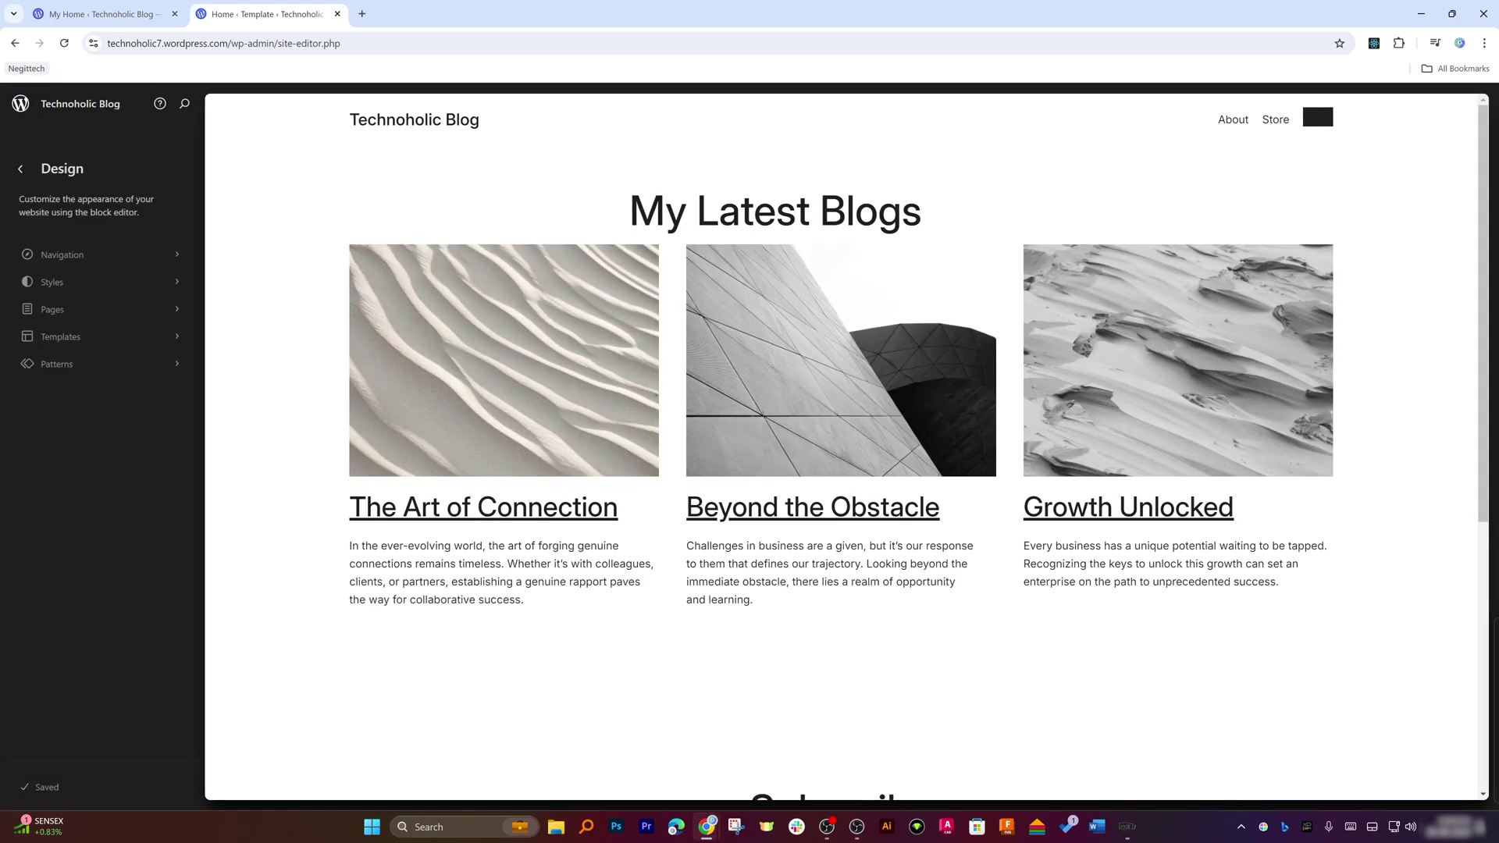
click(52, 309)
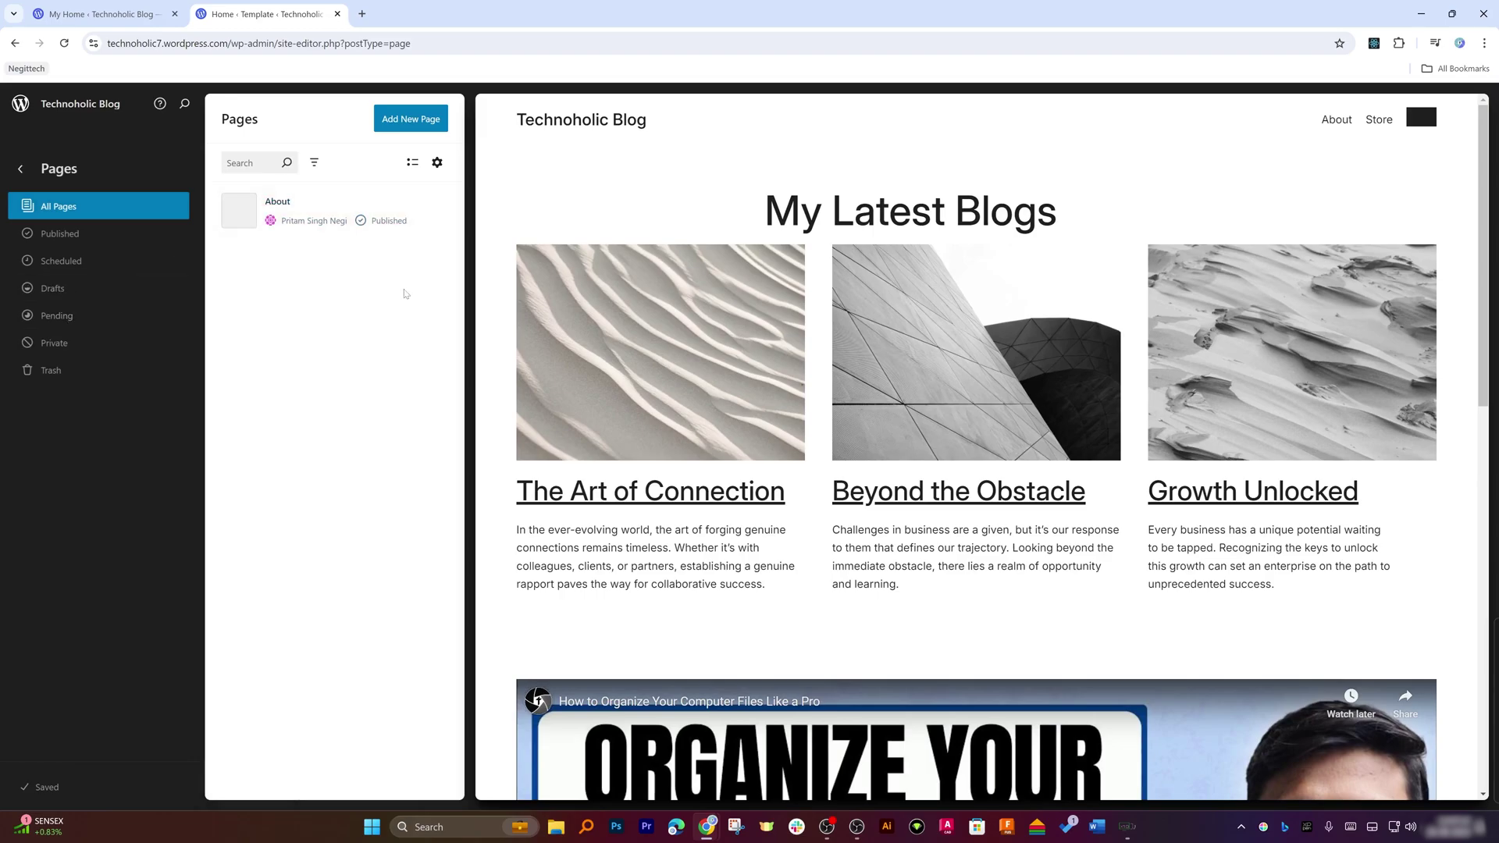
scroll(702, 401, down, 10)
scroll(706, 403, up, 8)
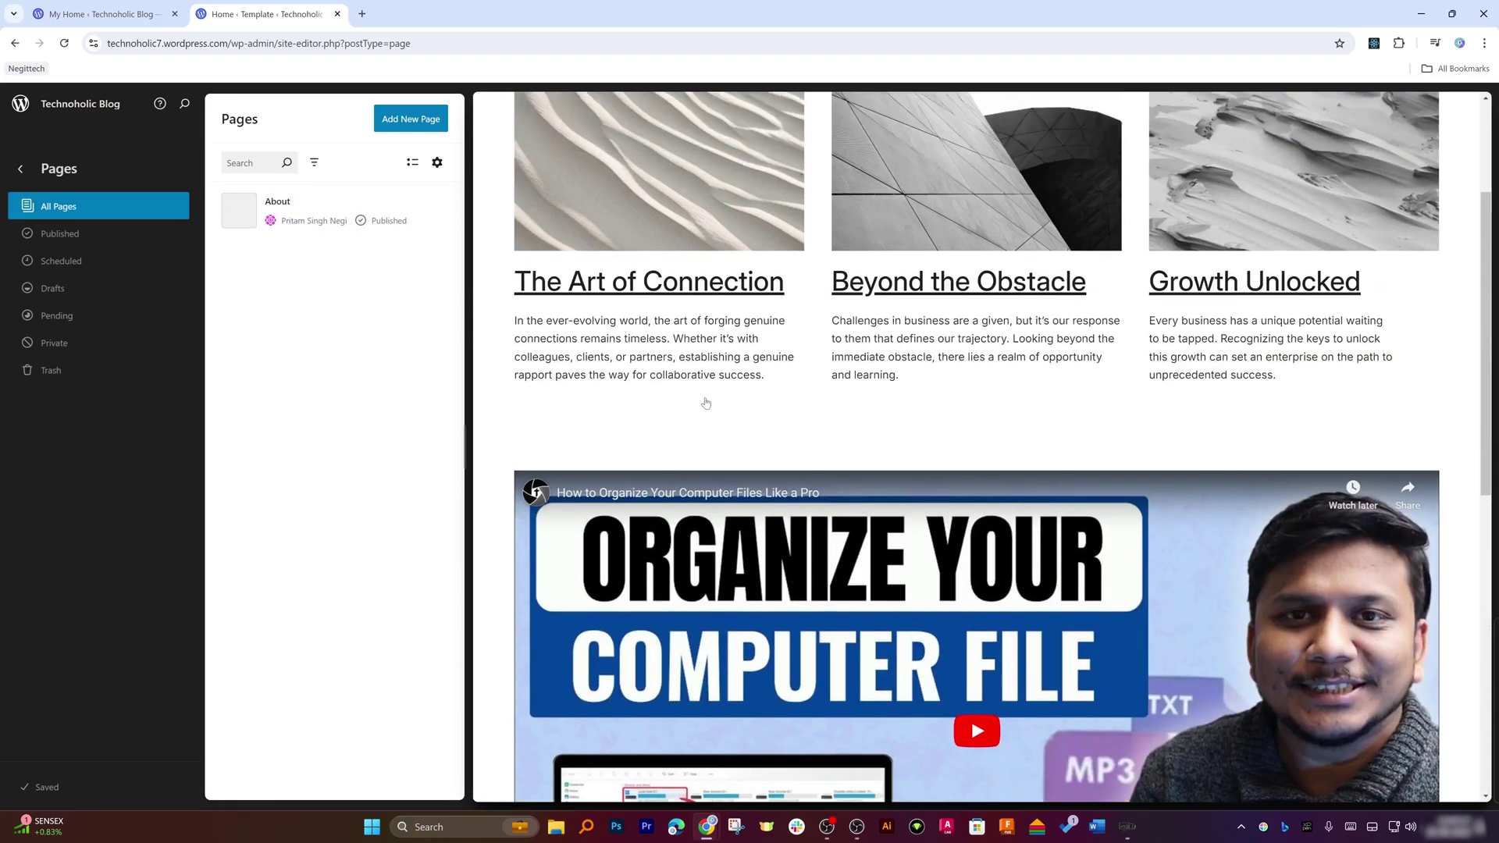
scroll(706, 403, up, 3)
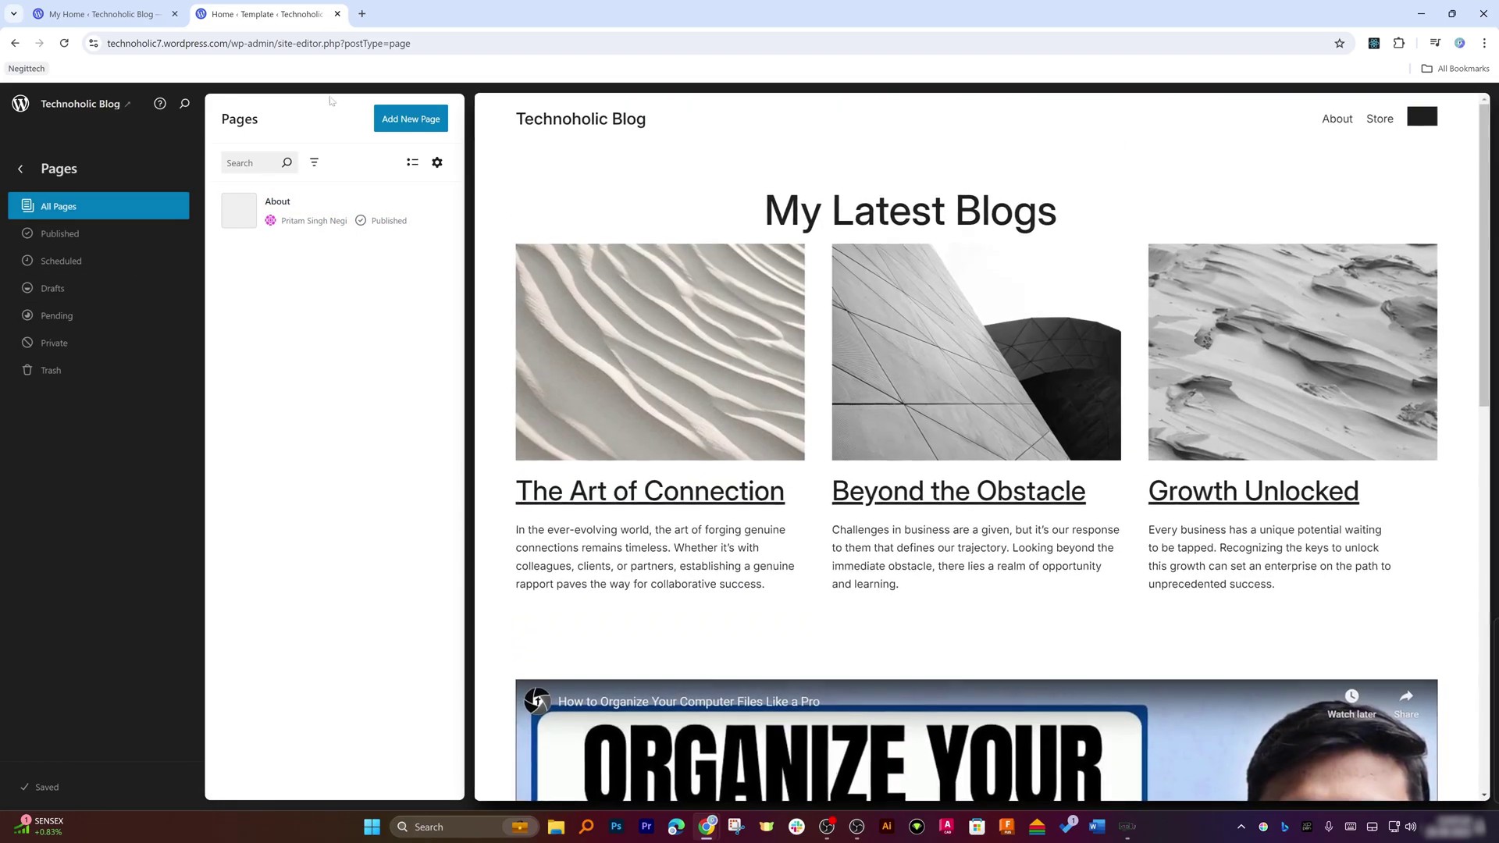
Create a new page titled "Store", publish it and show its page settings.
click(406, 118)
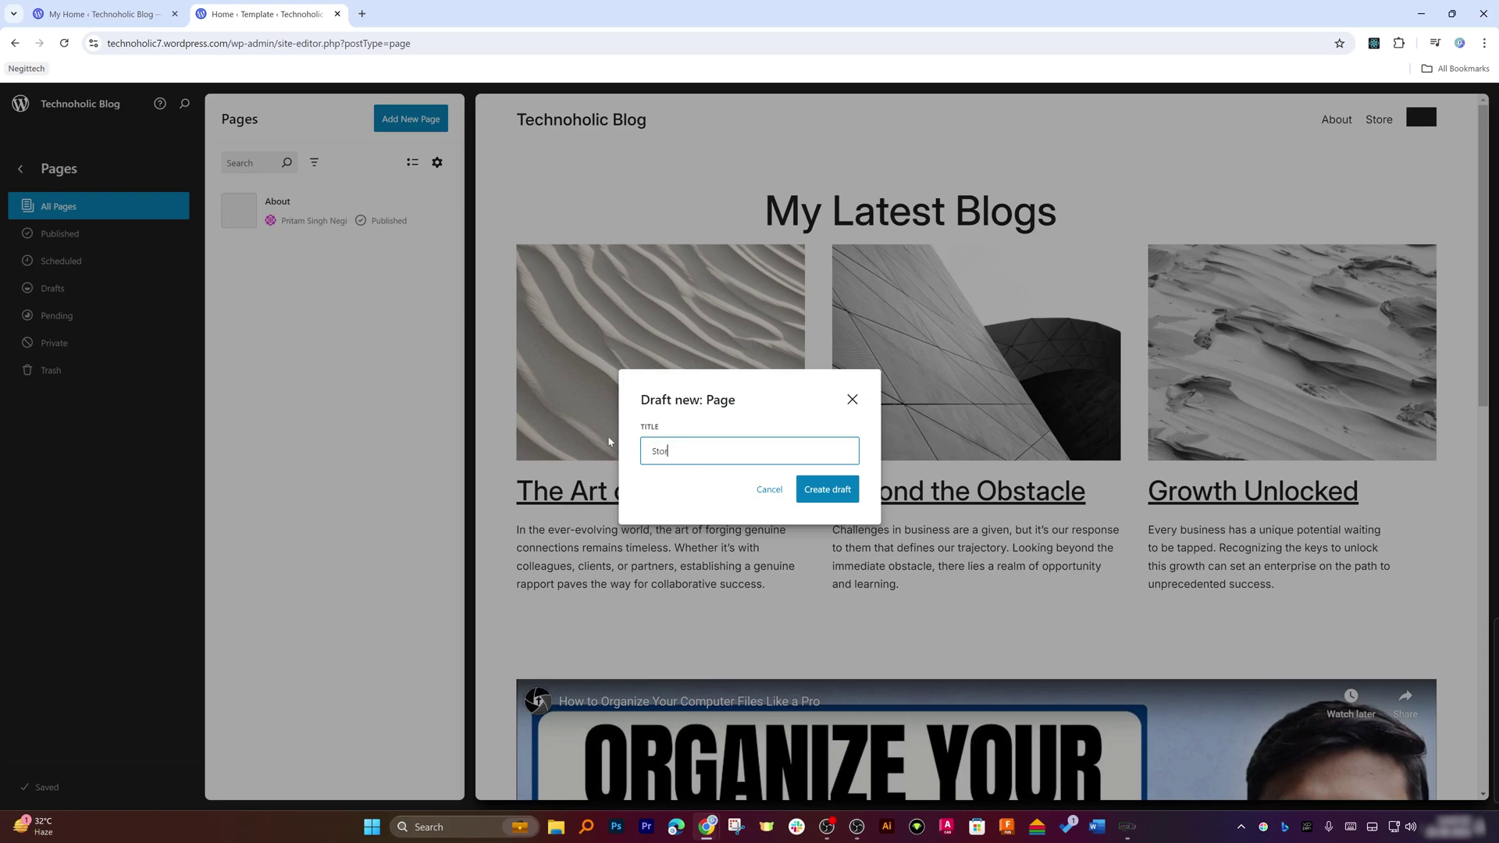
text(Store)
click(820, 496)
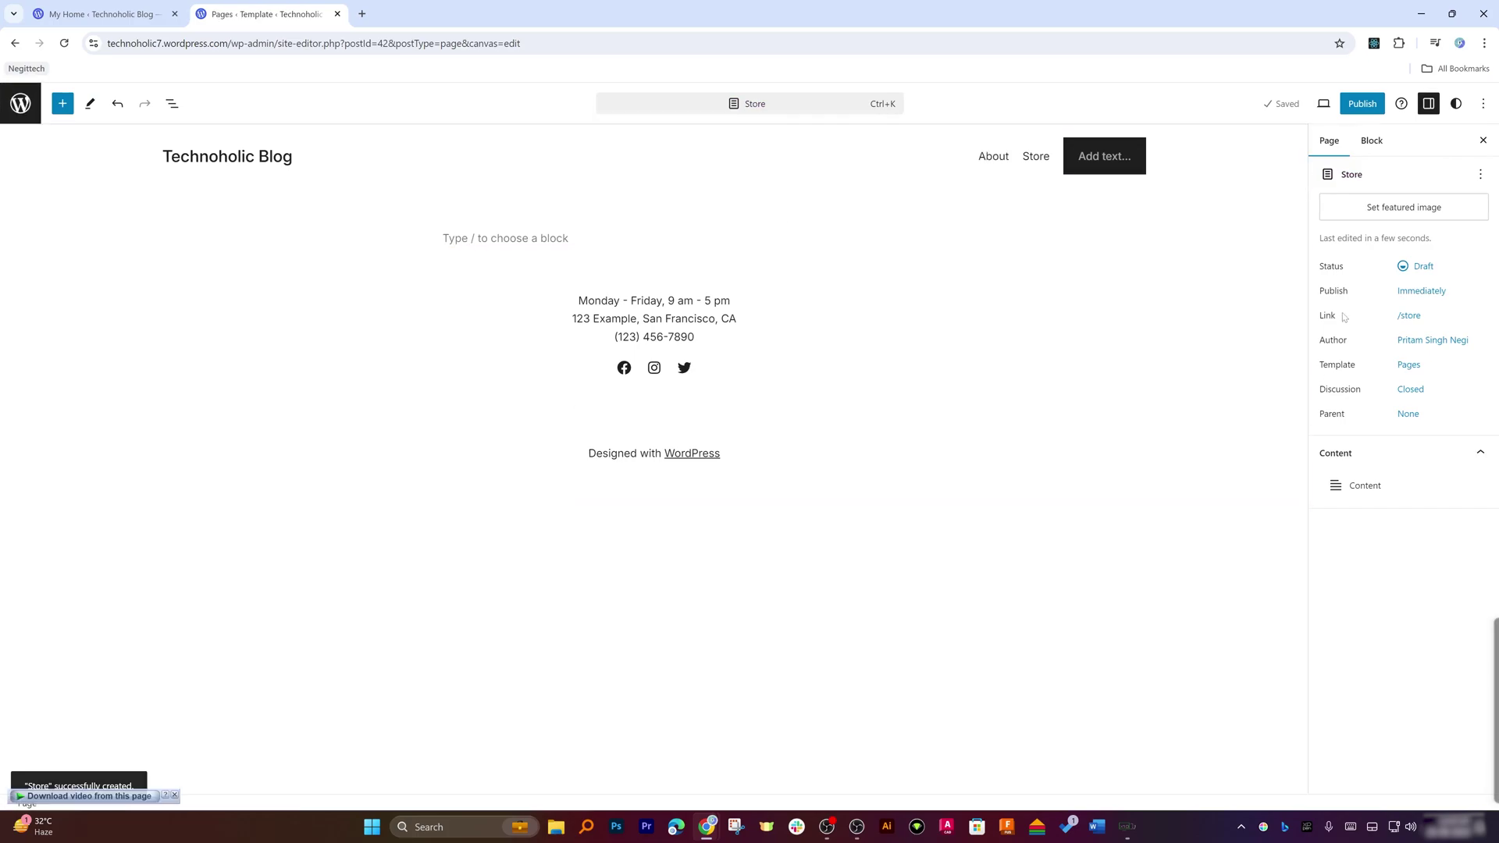
click(1367, 108)
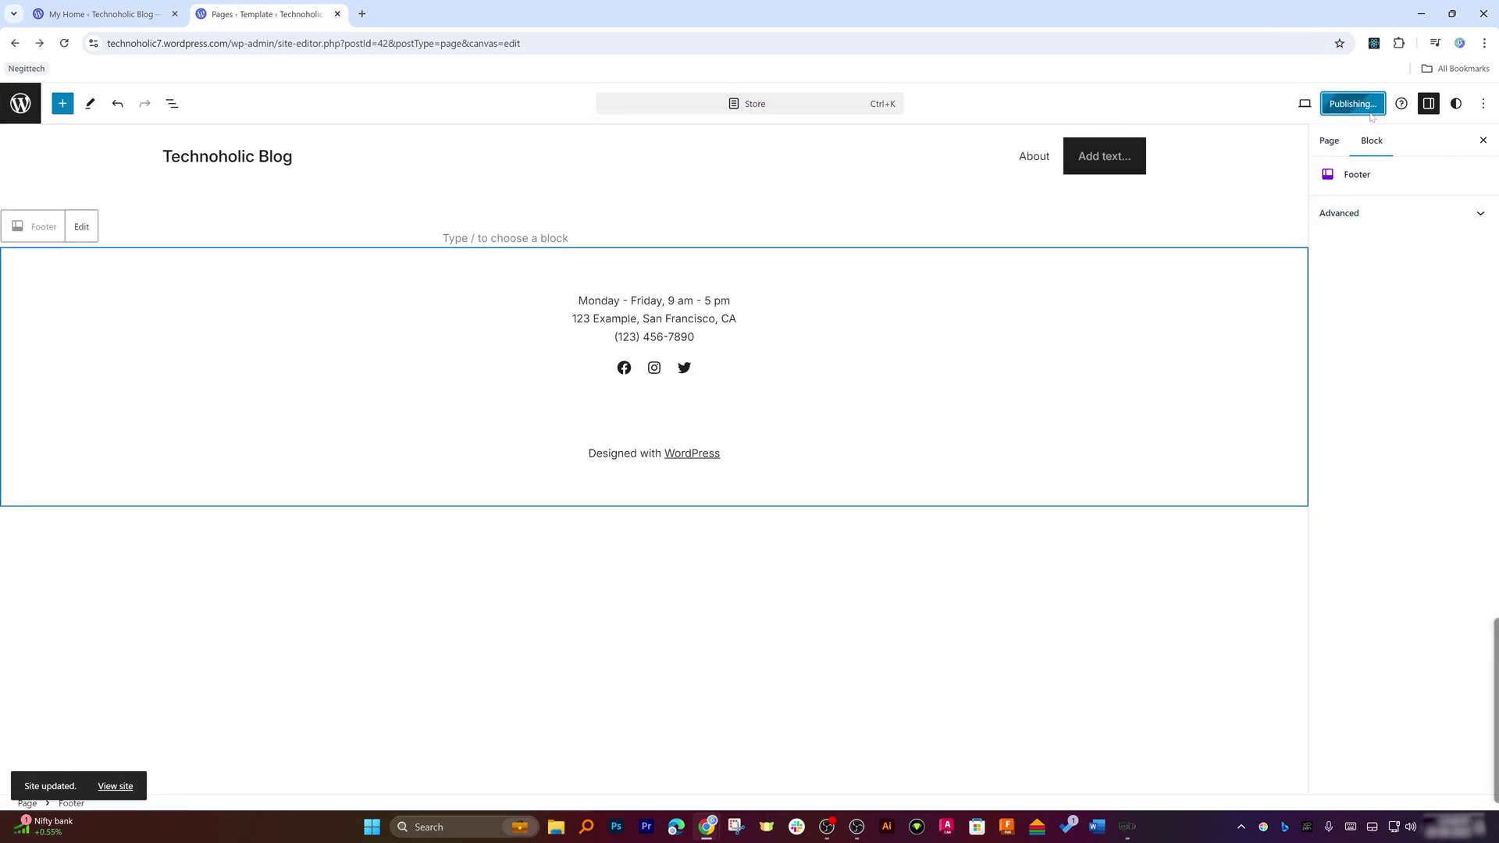
click(1329, 142)
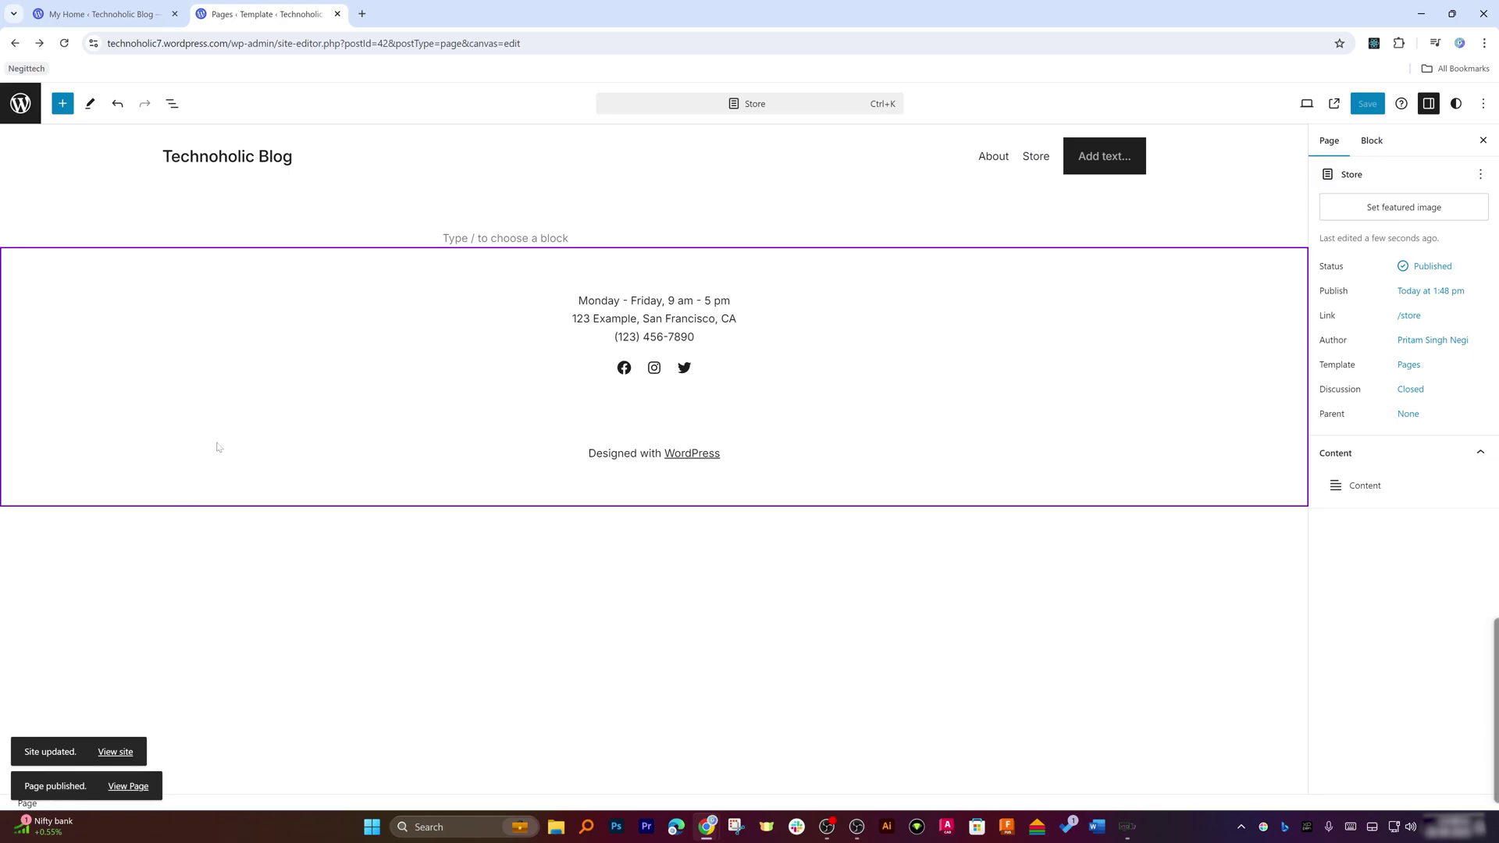
View the published Store page and switch between the About and Store pages to check the site navigation.
click(127, 787)
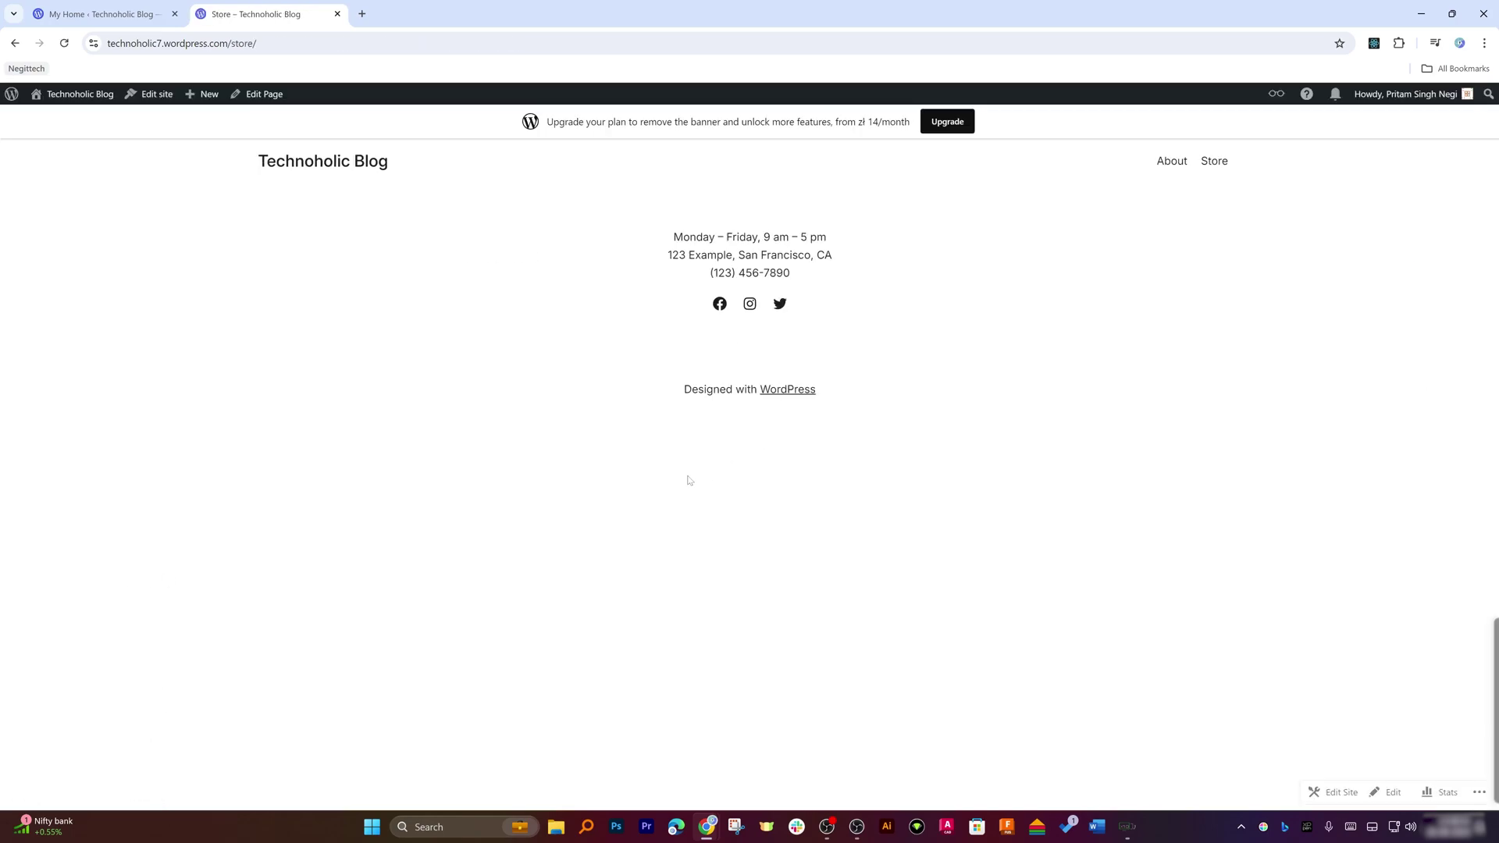
click(1174, 162)
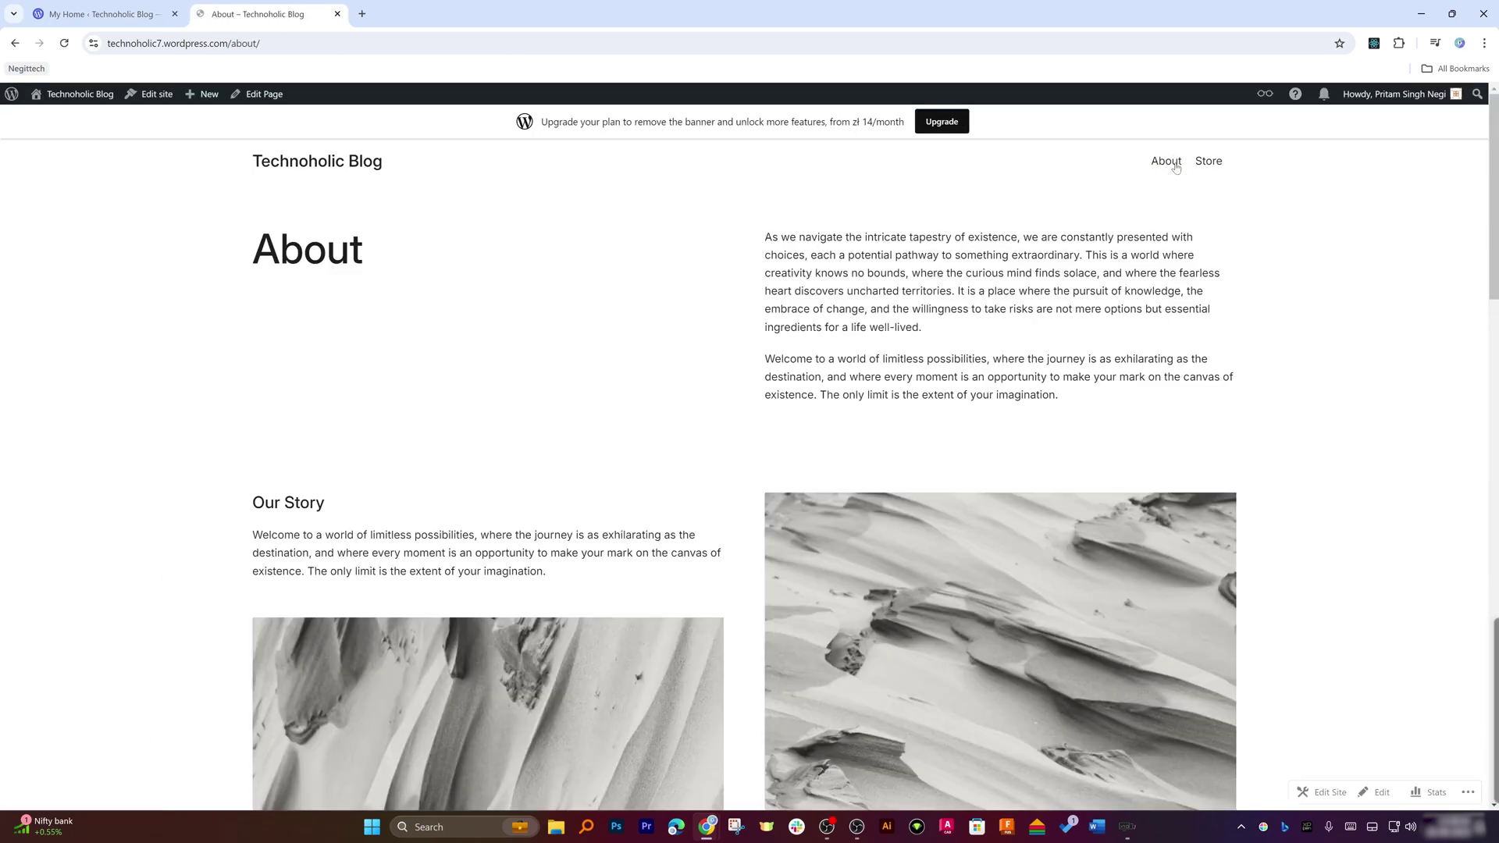
click(1211, 164)
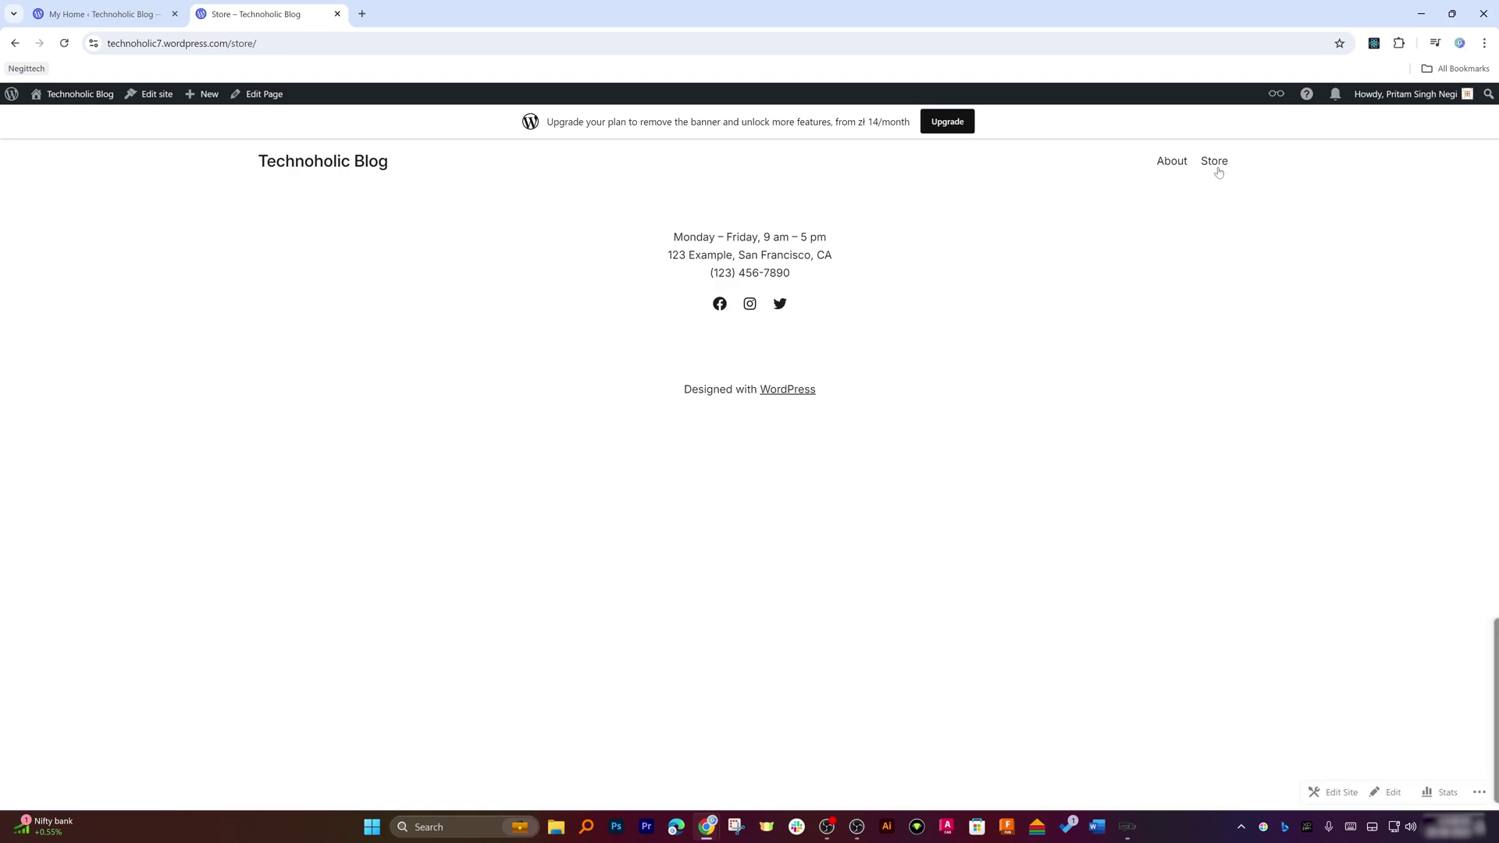
click(1178, 167)
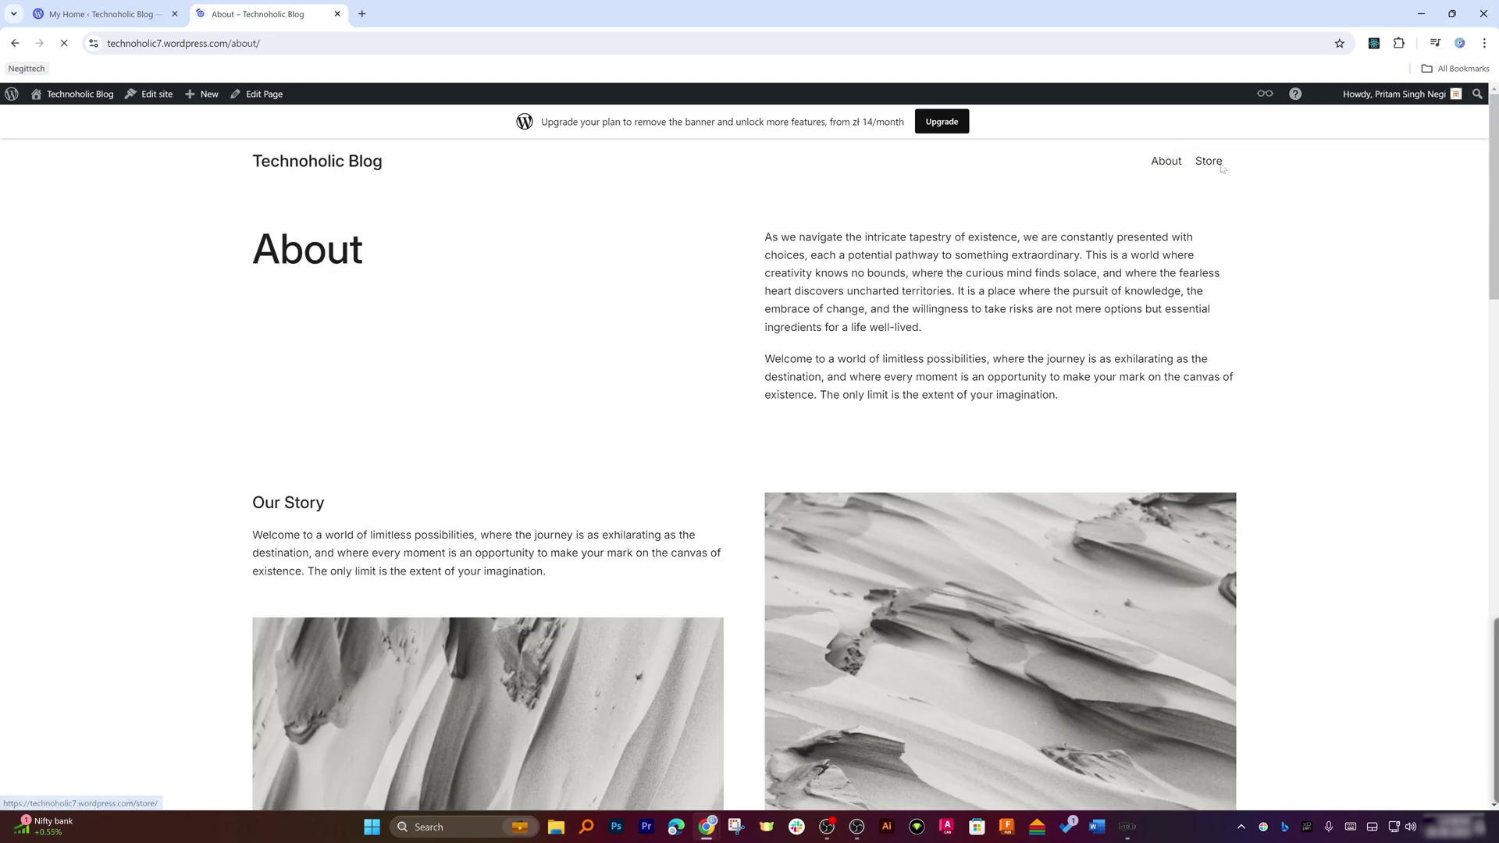
click(1213, 164)
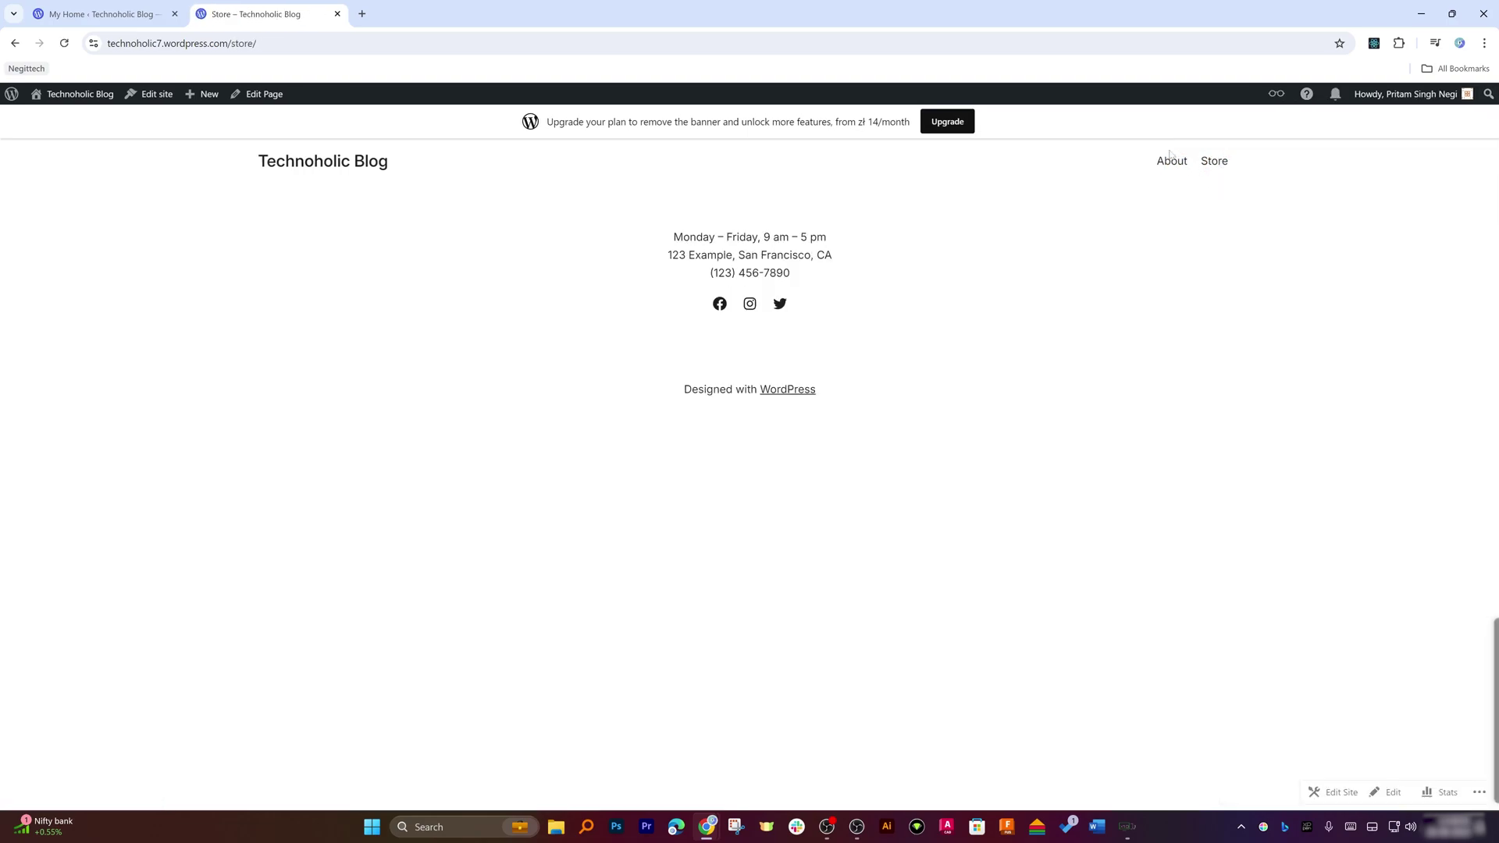
click(1171, 164)
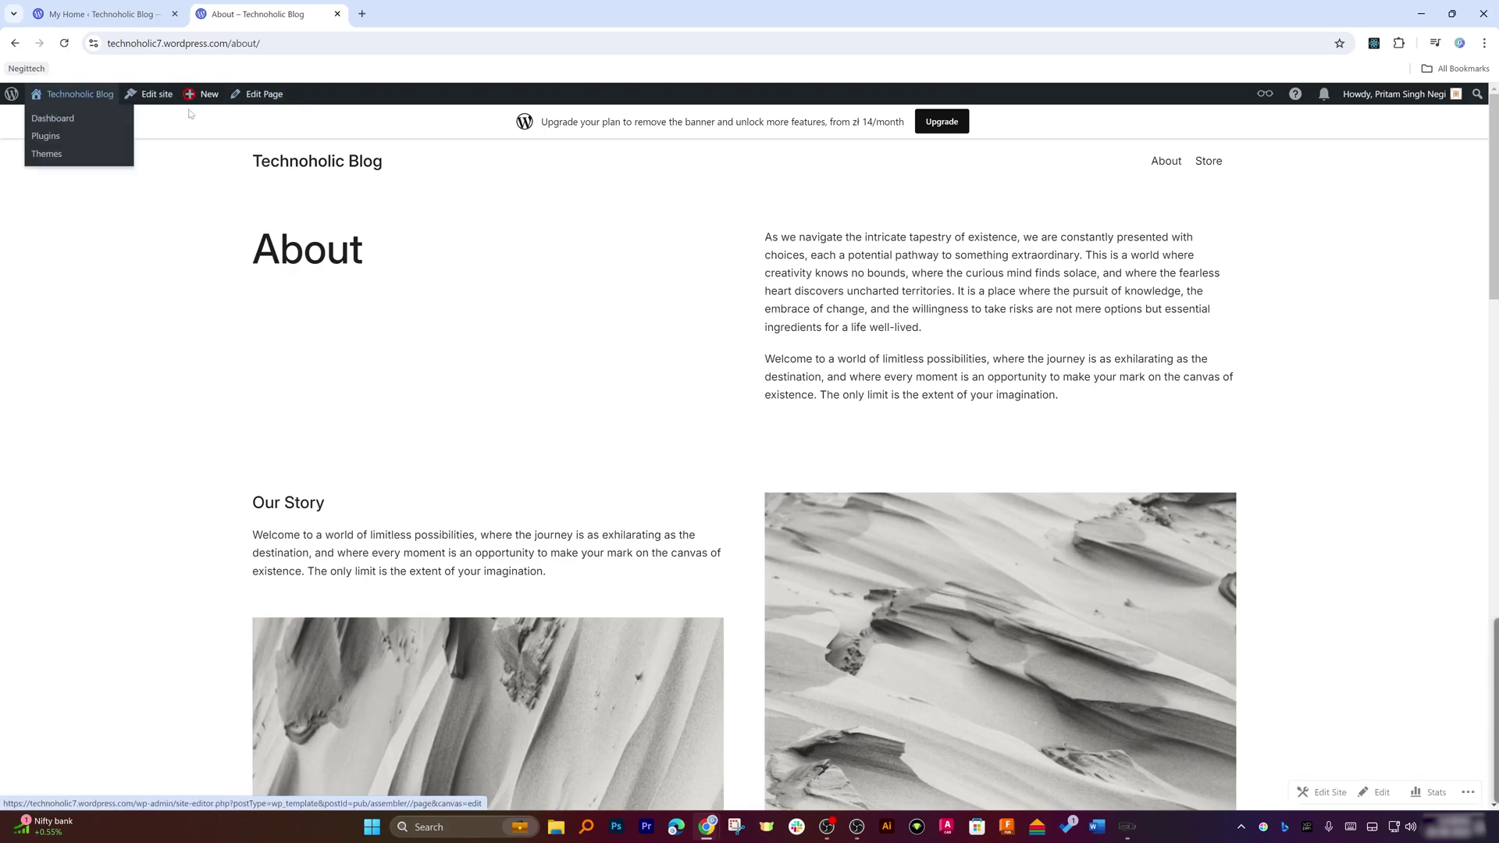
Start a new post from the live site and title it "Top 10 Productivity Apps Aviable for windows".
mouse_move(212, 104)
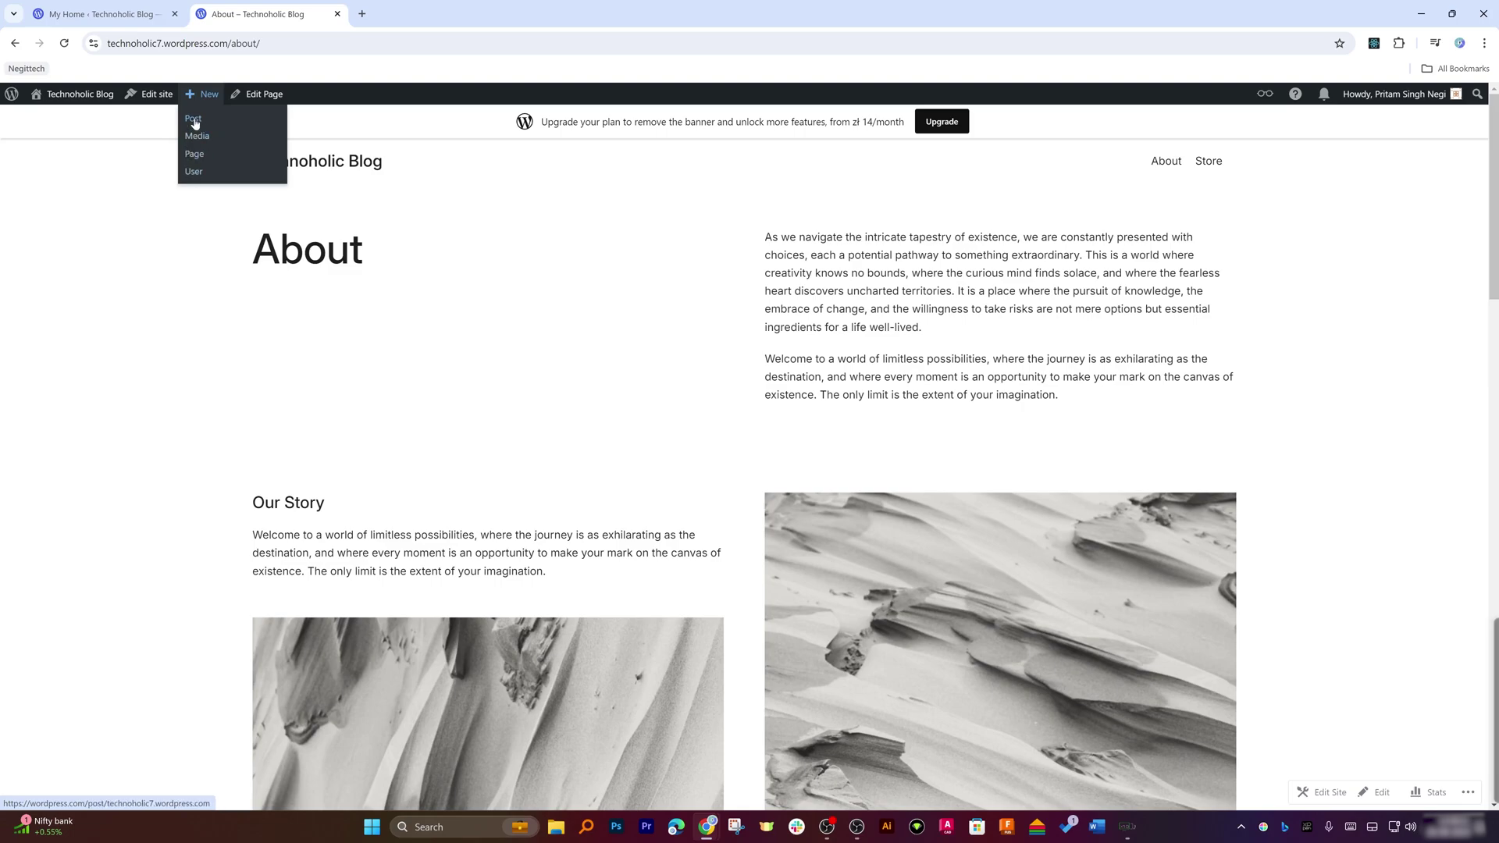
click(194, 123)
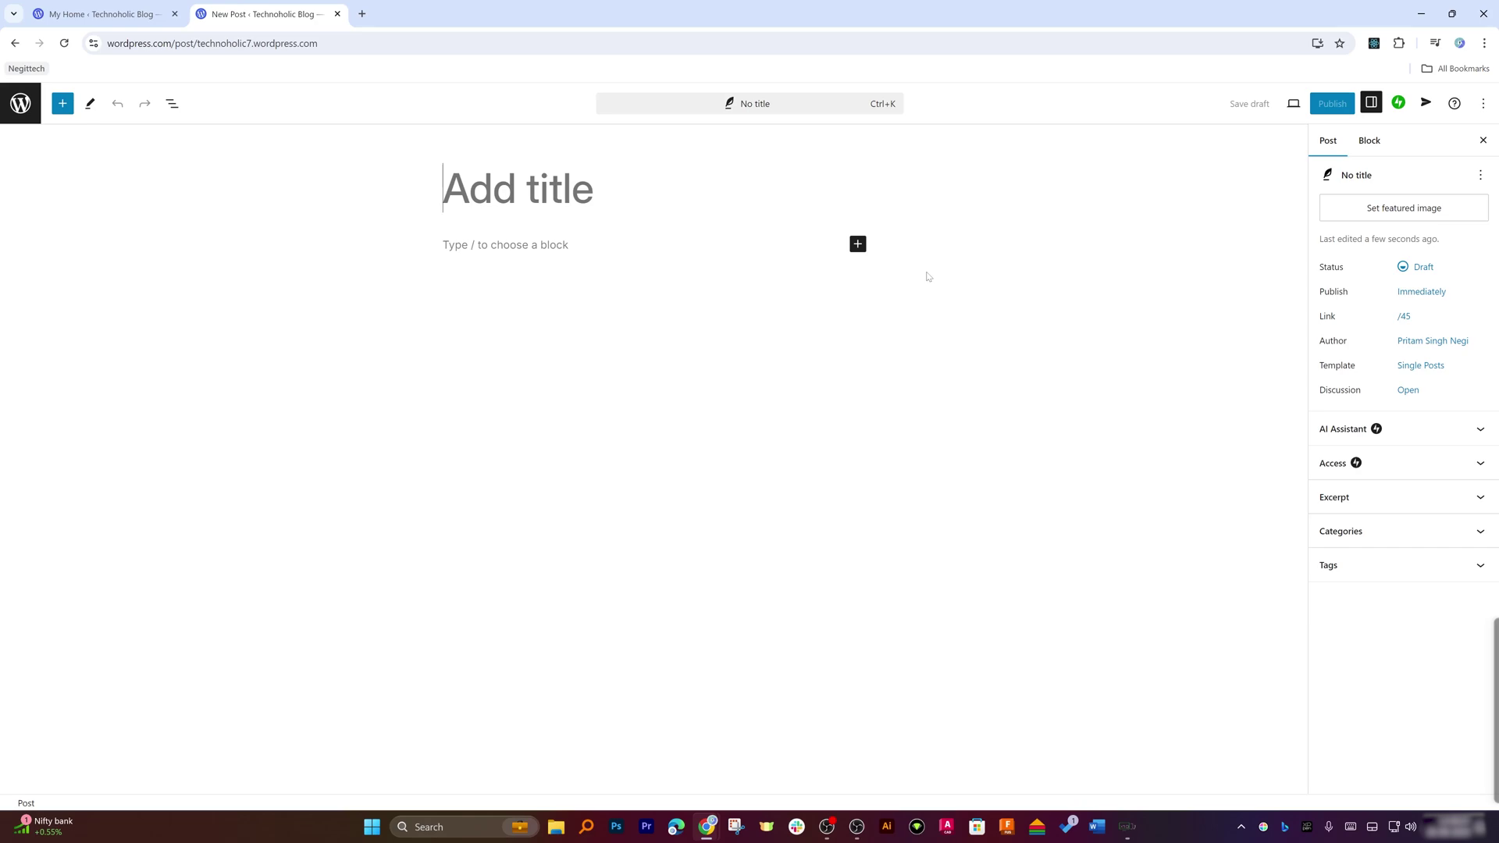
text(Top 10 P)
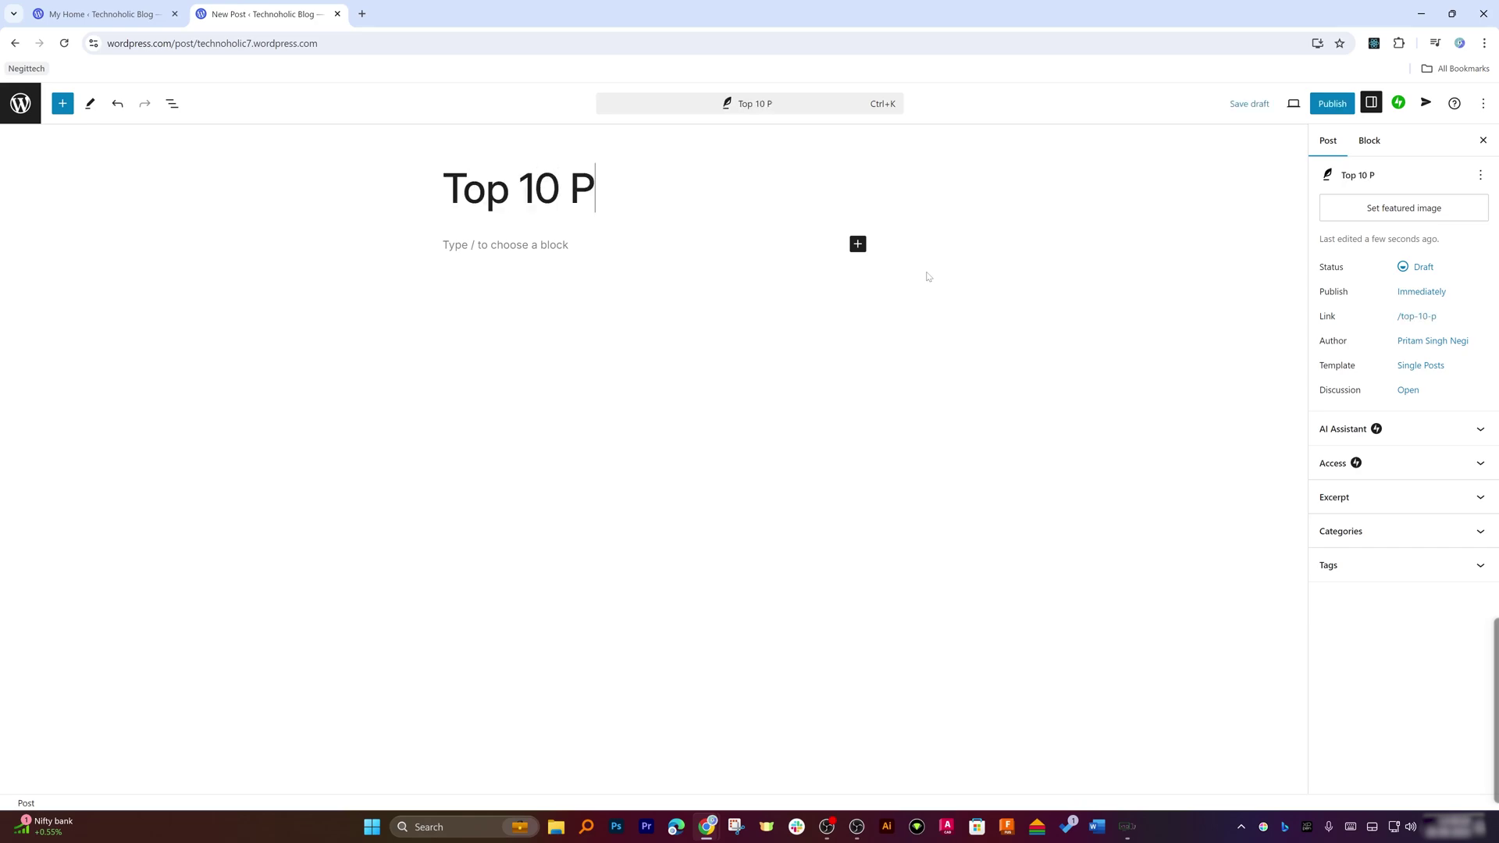
text(roductivity )
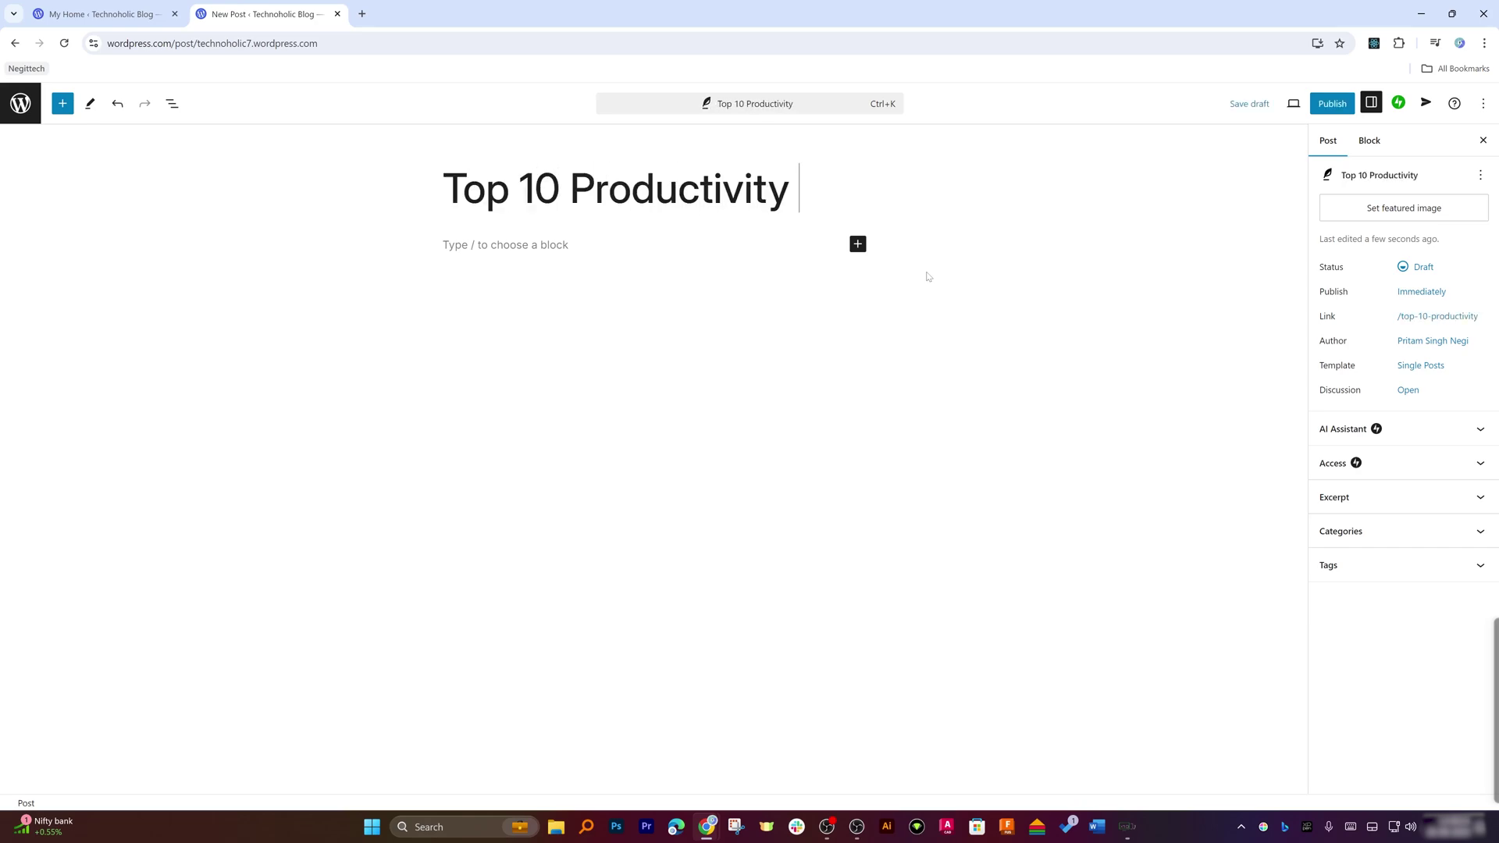
text(Apps Avia)
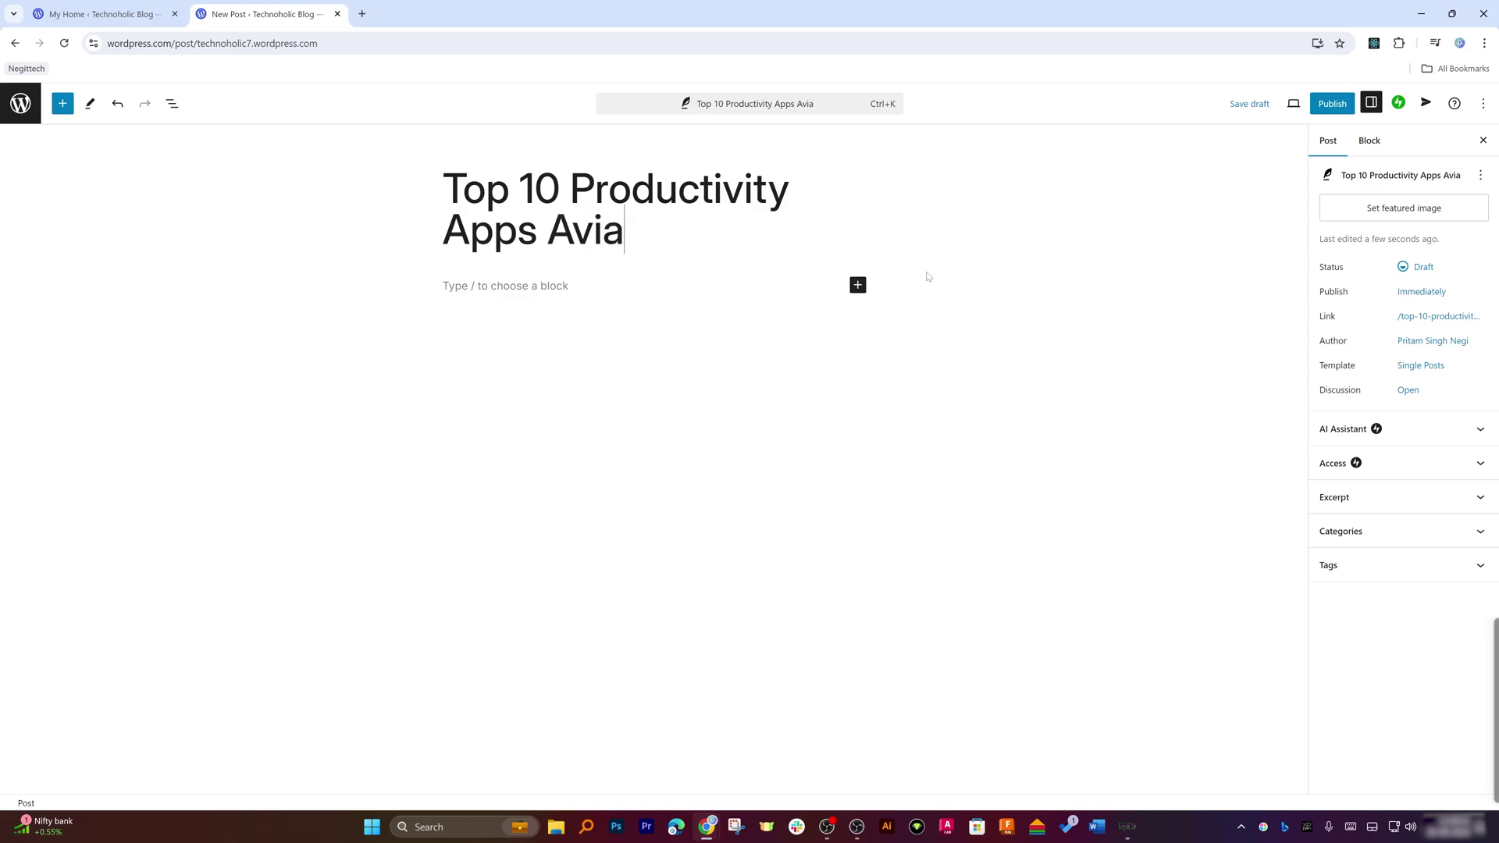
text(ble for windows)
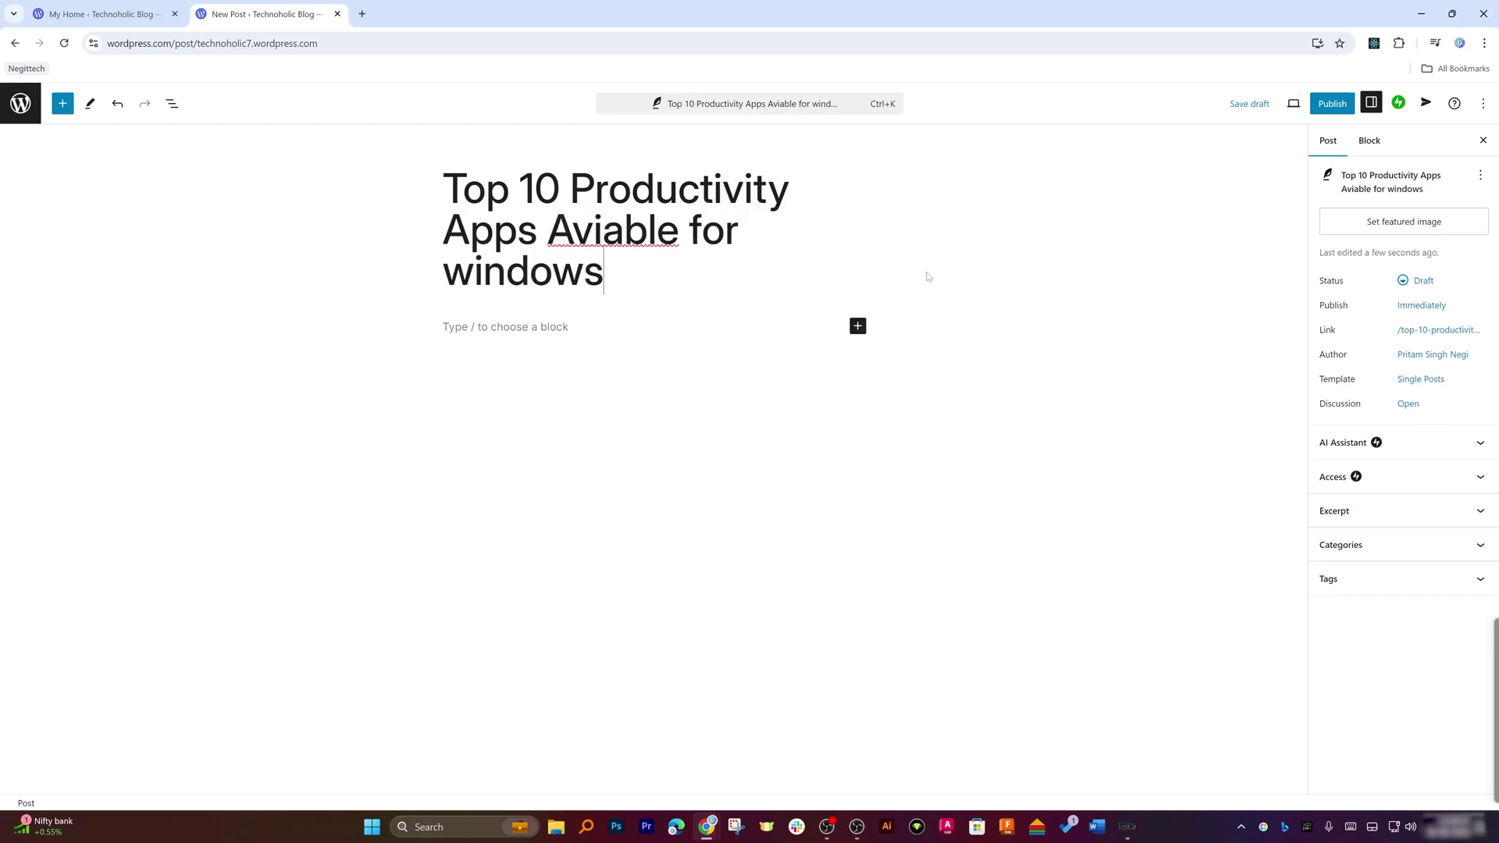
Copy the whole post title into the first paragraph block below it.
key(Down)
key(Up)
click(442, 195)
key(ctrl+a)
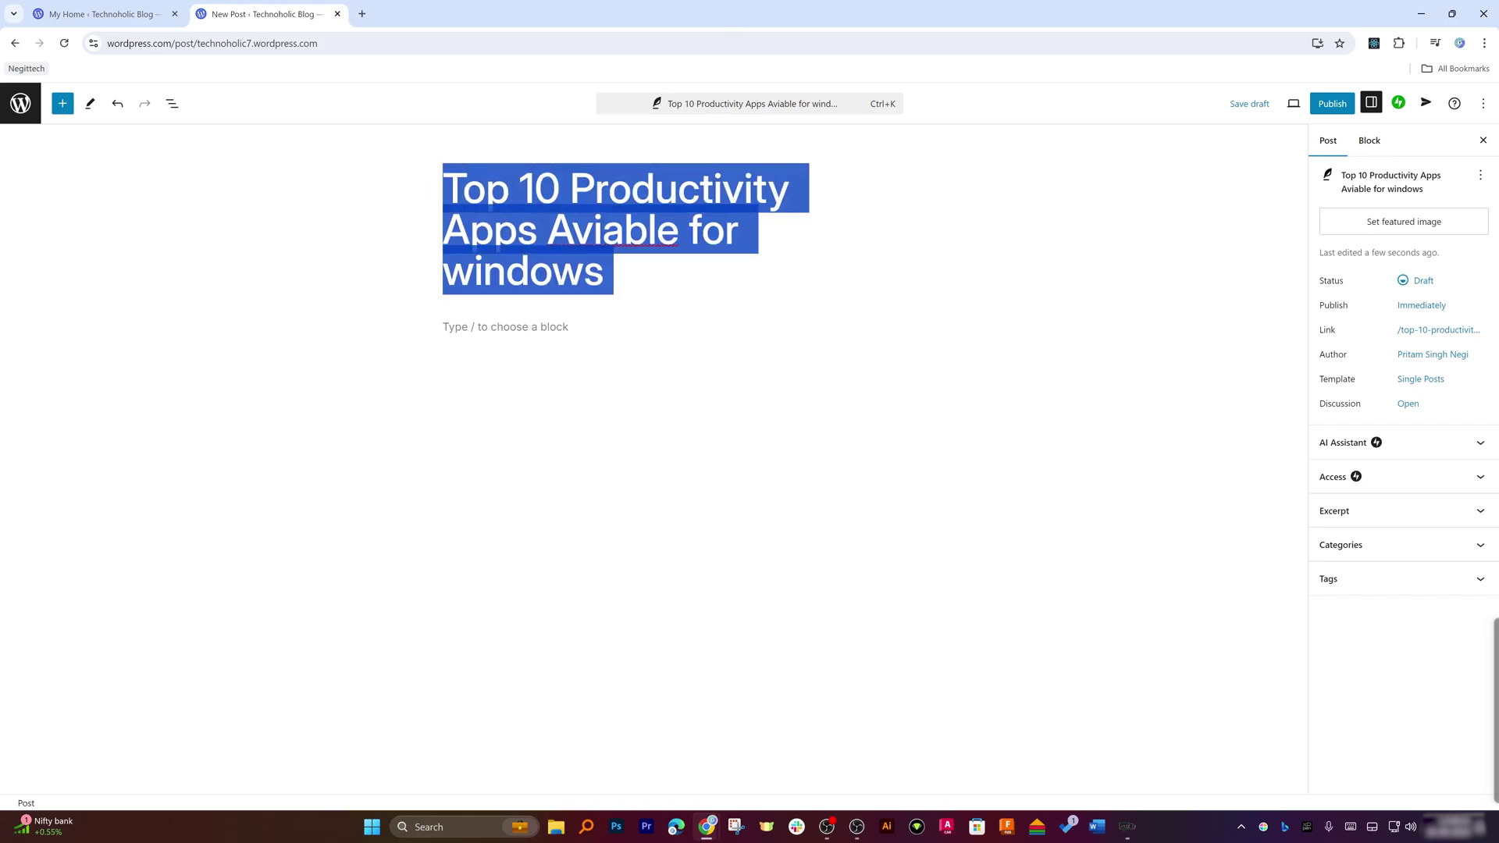
key(ctrl+c)
key(Down)
key(ctrl+v)
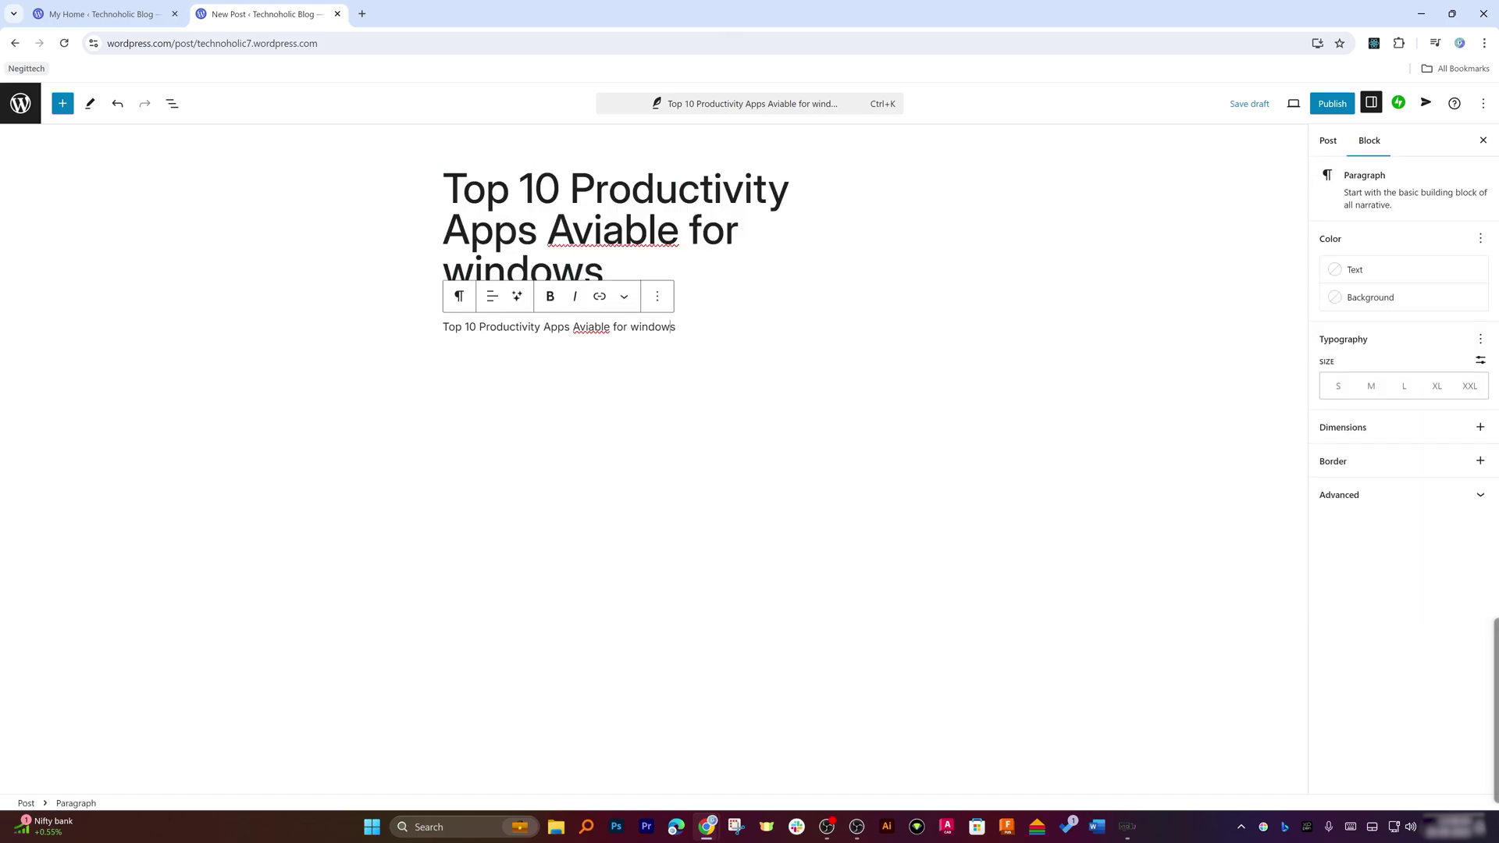
Summarize the first paragraph under the post title with the AI assistant.
drag(674, 326, 448, 326)
click(588, 327)
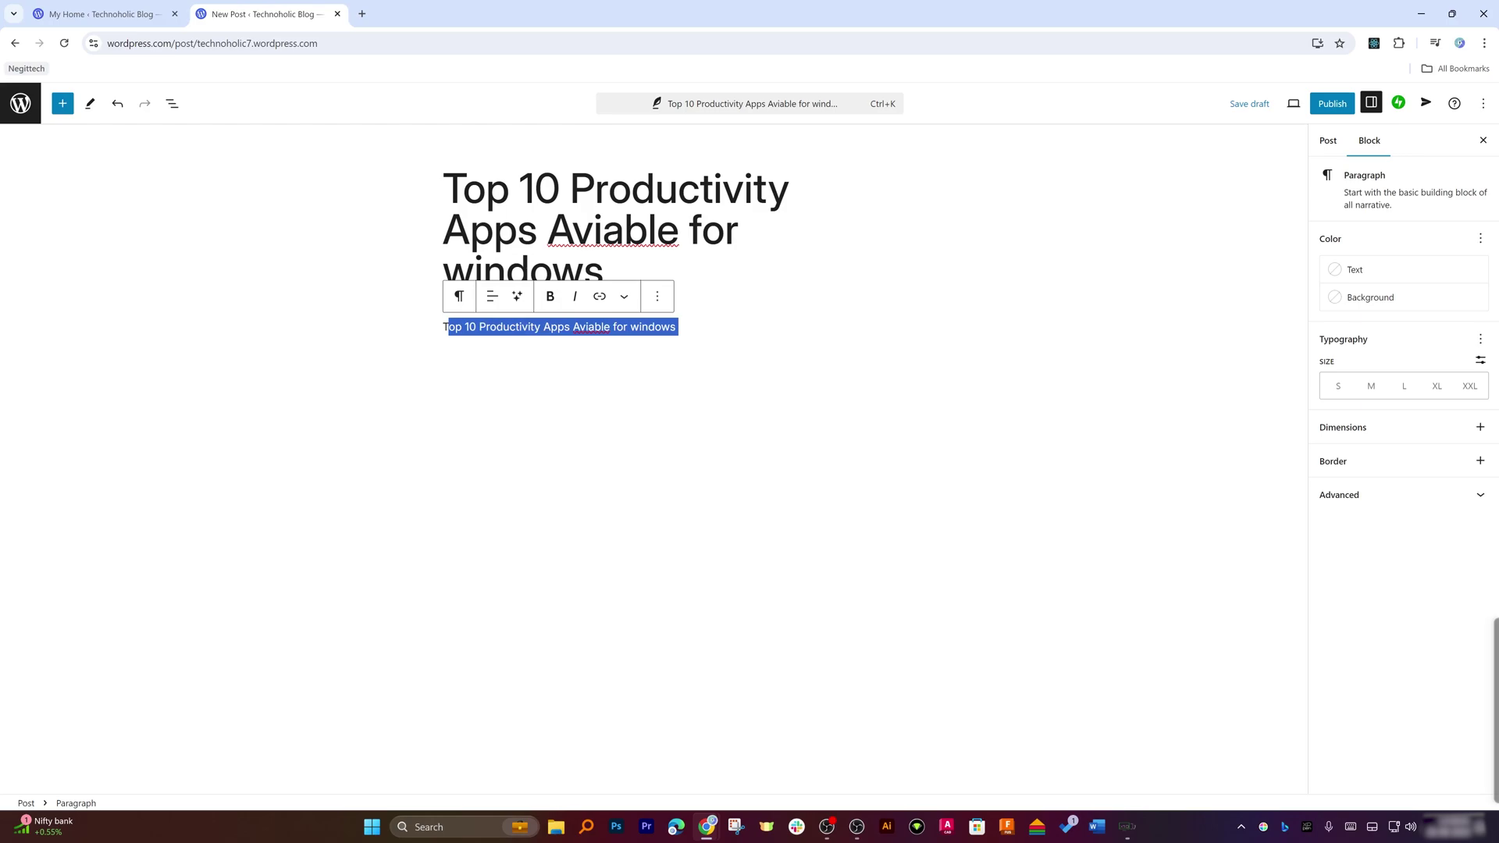
click(517, 298)
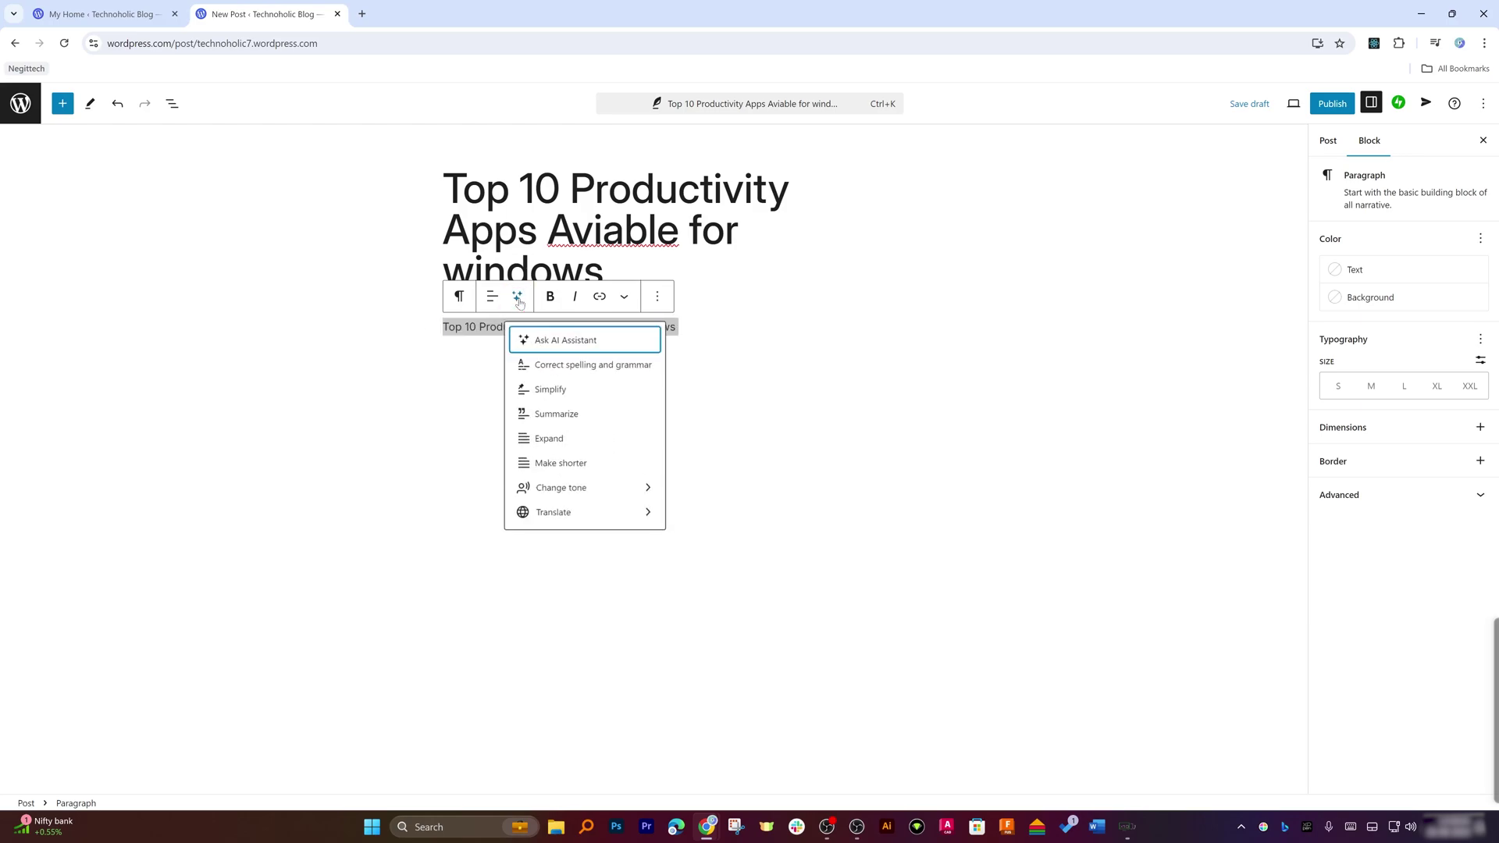
click(574, 416)
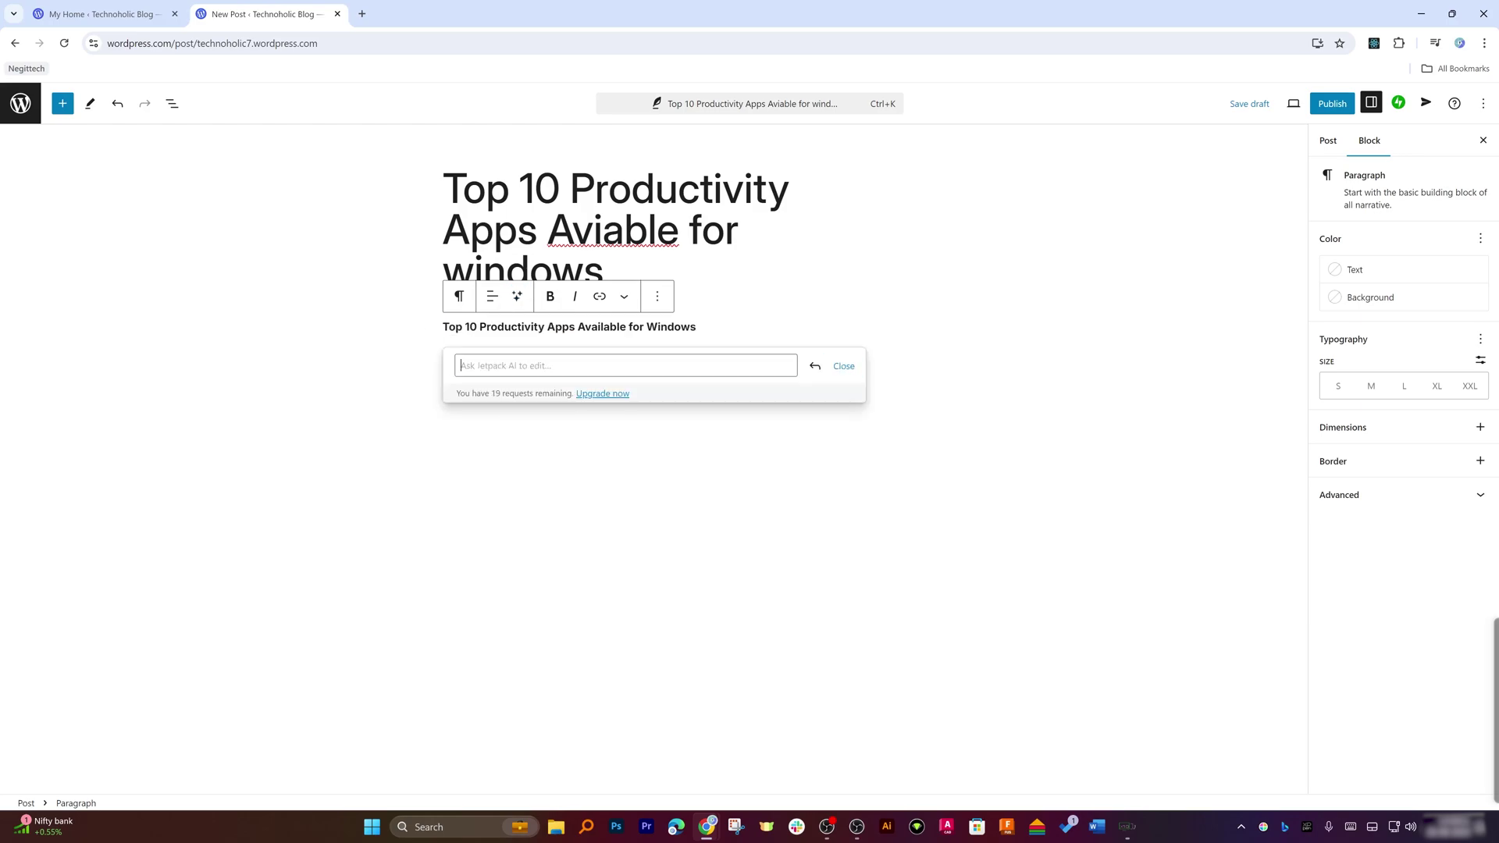
Have the AI assistant rewrite the paragraph from the prompt "Top 10 Productivity Apps Aviable for windows" and start an empty block below it.
key(ctrl+v)
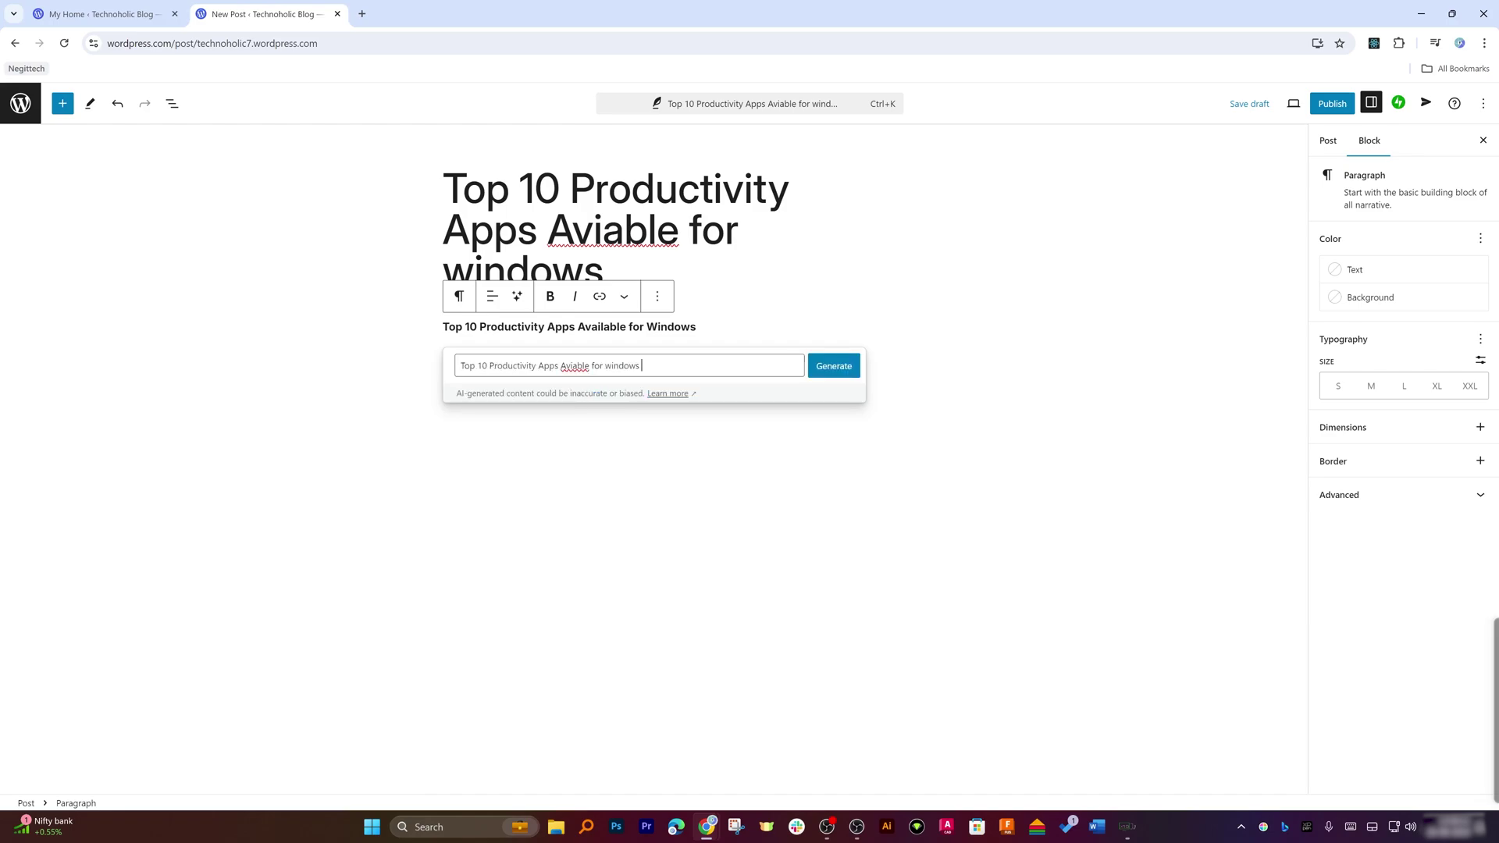
click(815, 372)
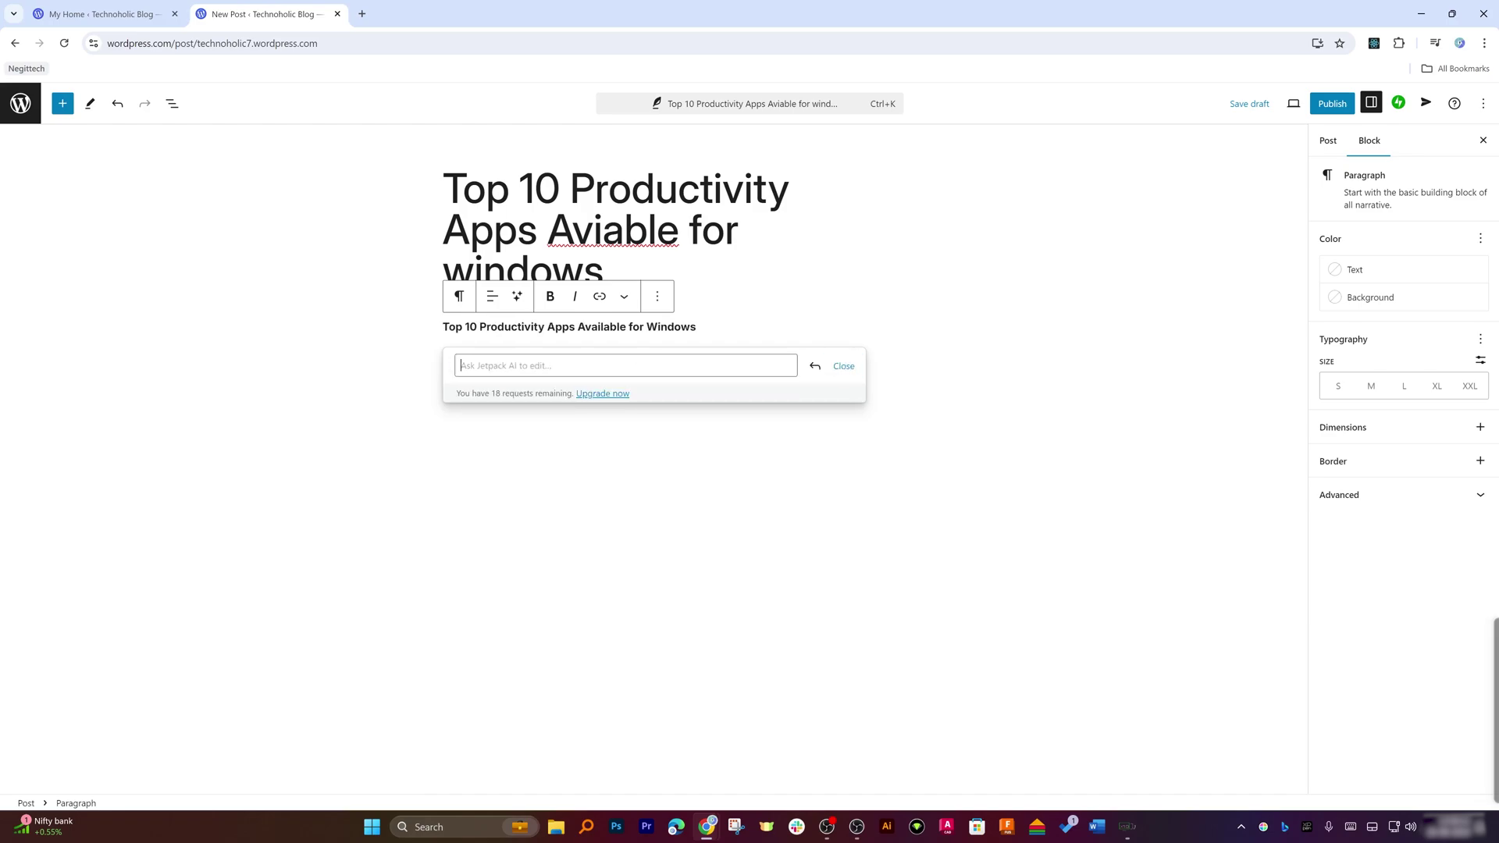
click(504, 327)
key(ctrl+a)
key(Down)
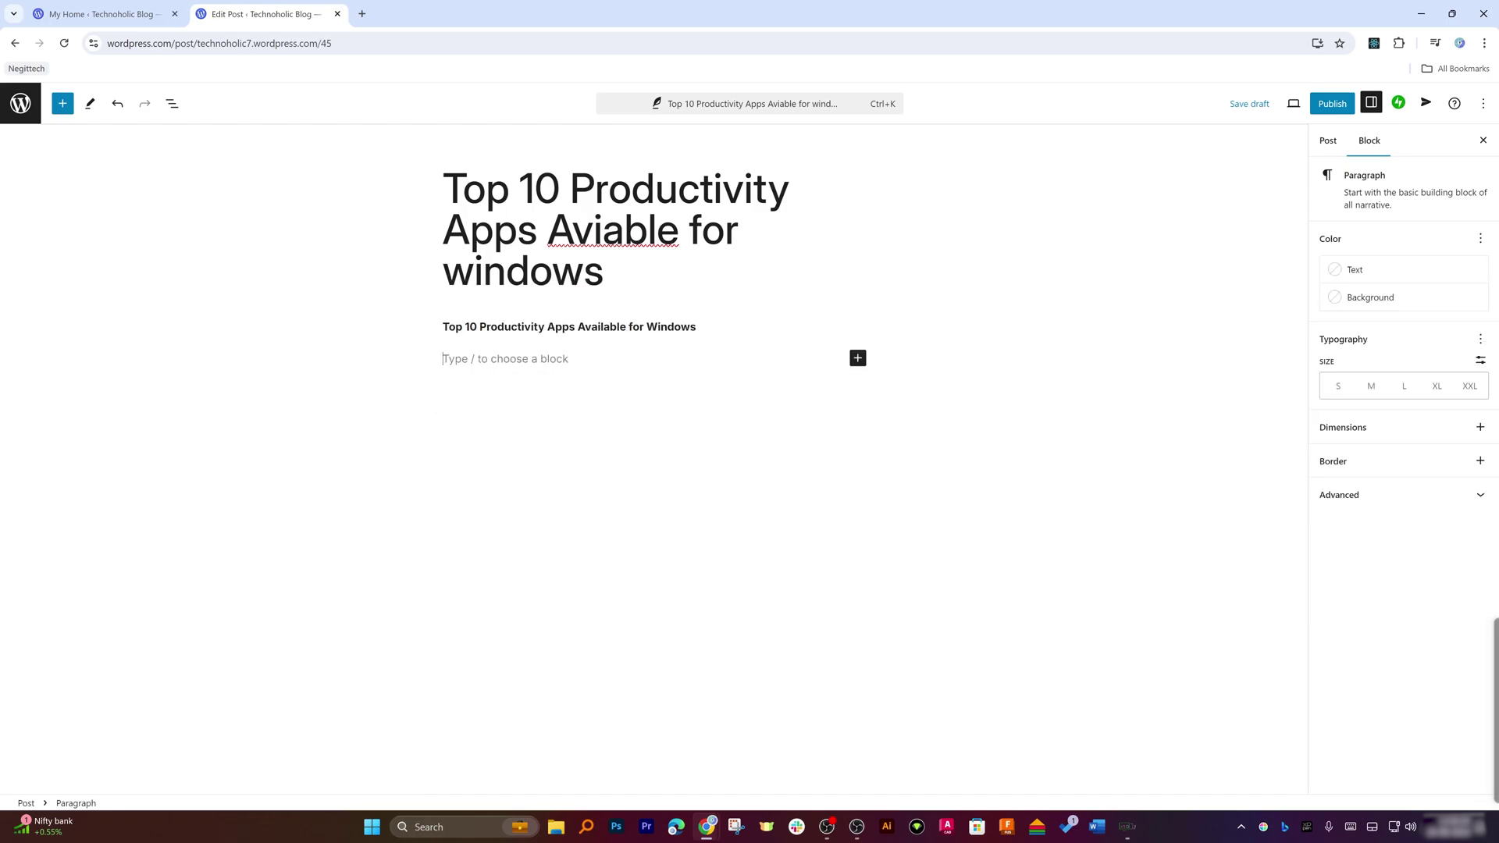
Search all blocks for "divi" and place a Separator block below the paragraph.
click(870, 363)
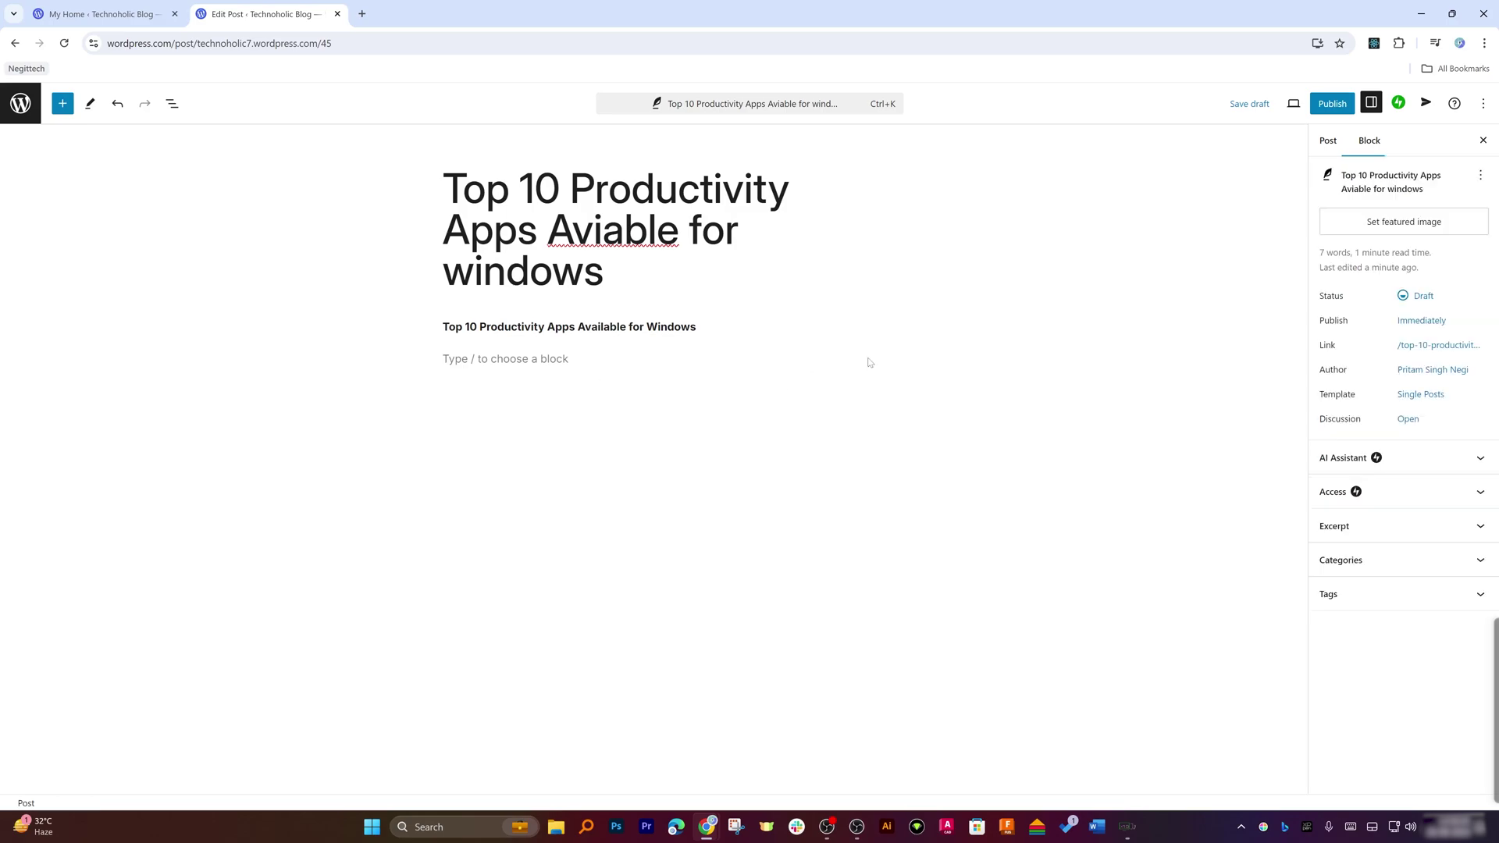
click(710, 352)
click(858, 358)
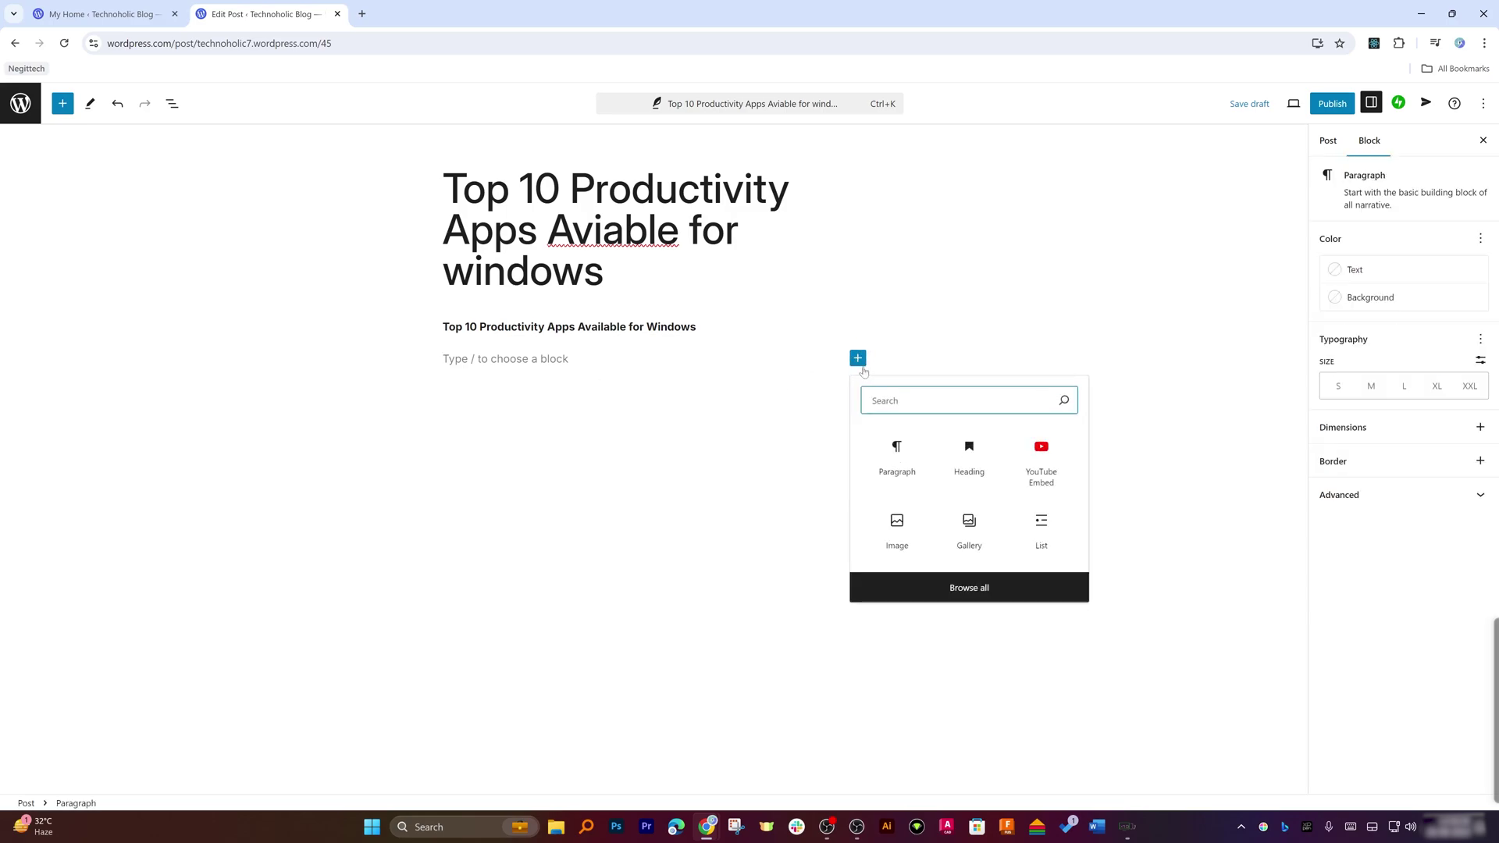
click(968, 588)
scroll(125, 351, down, 6)
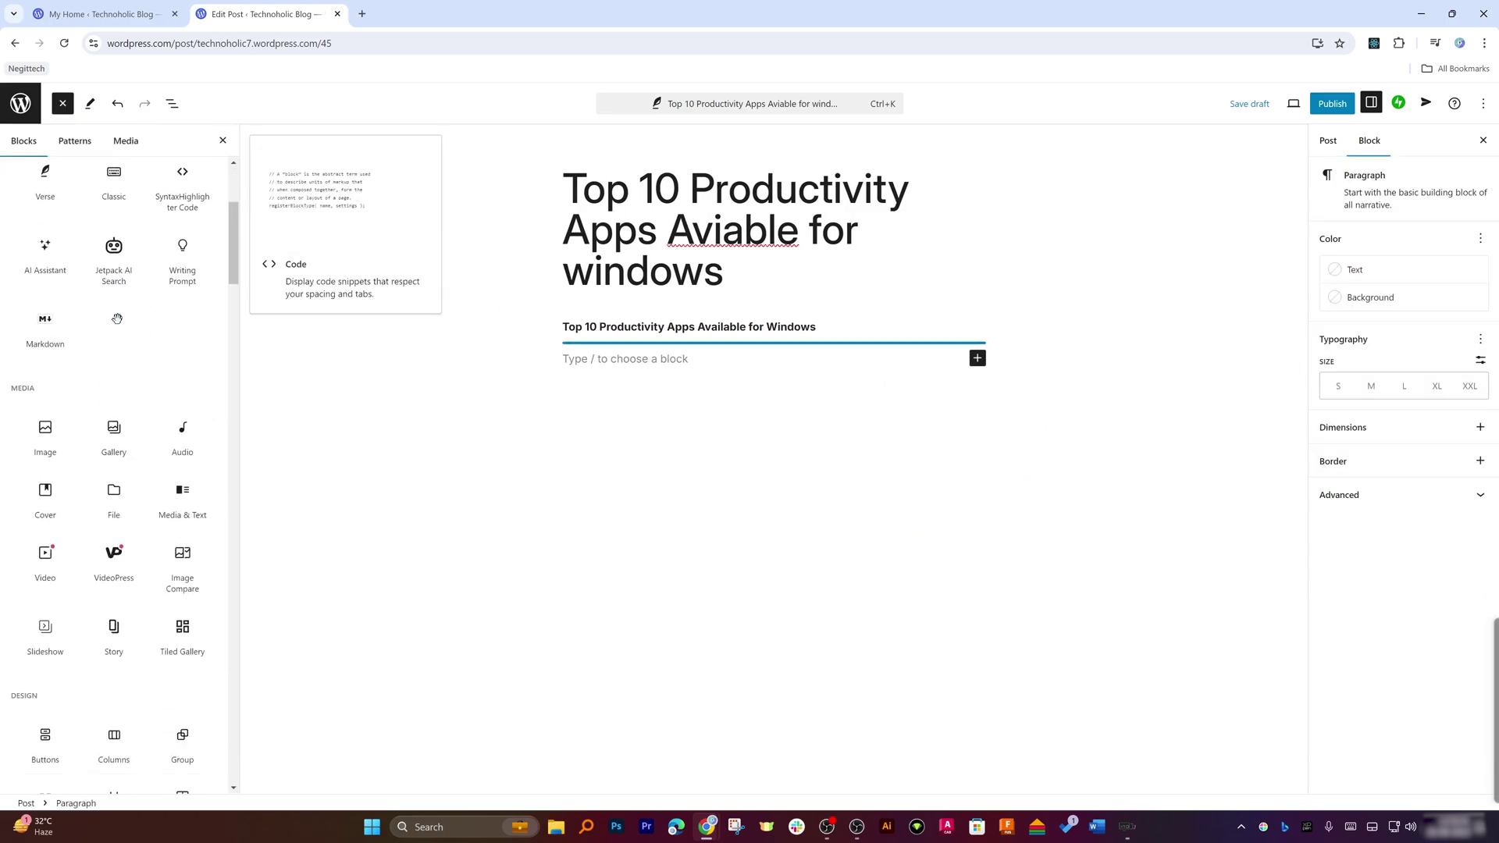
scroll(148, 356, up, 5)
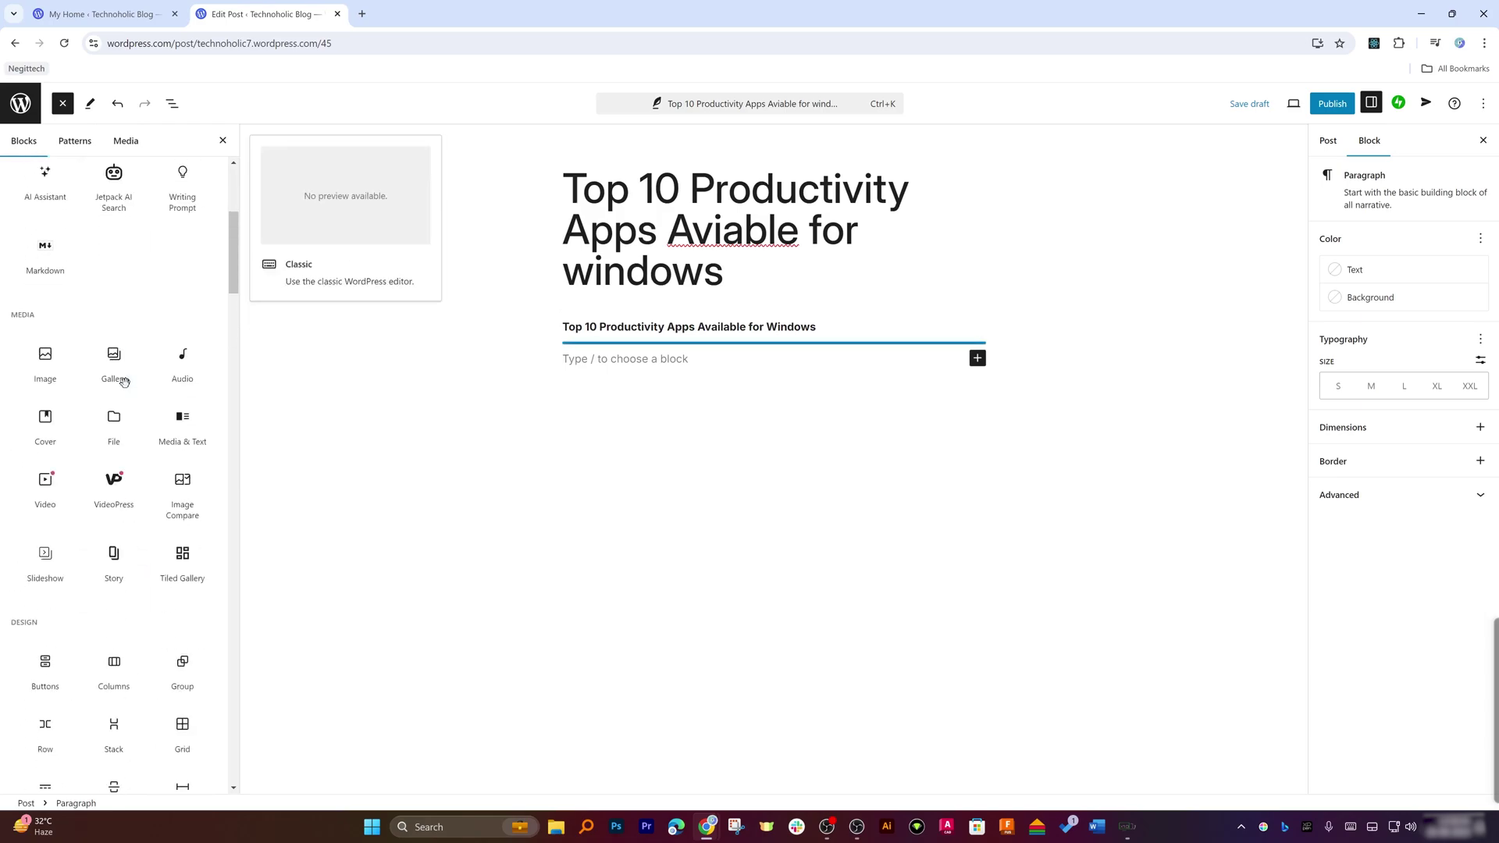
scroll(179, 355, up, 3)
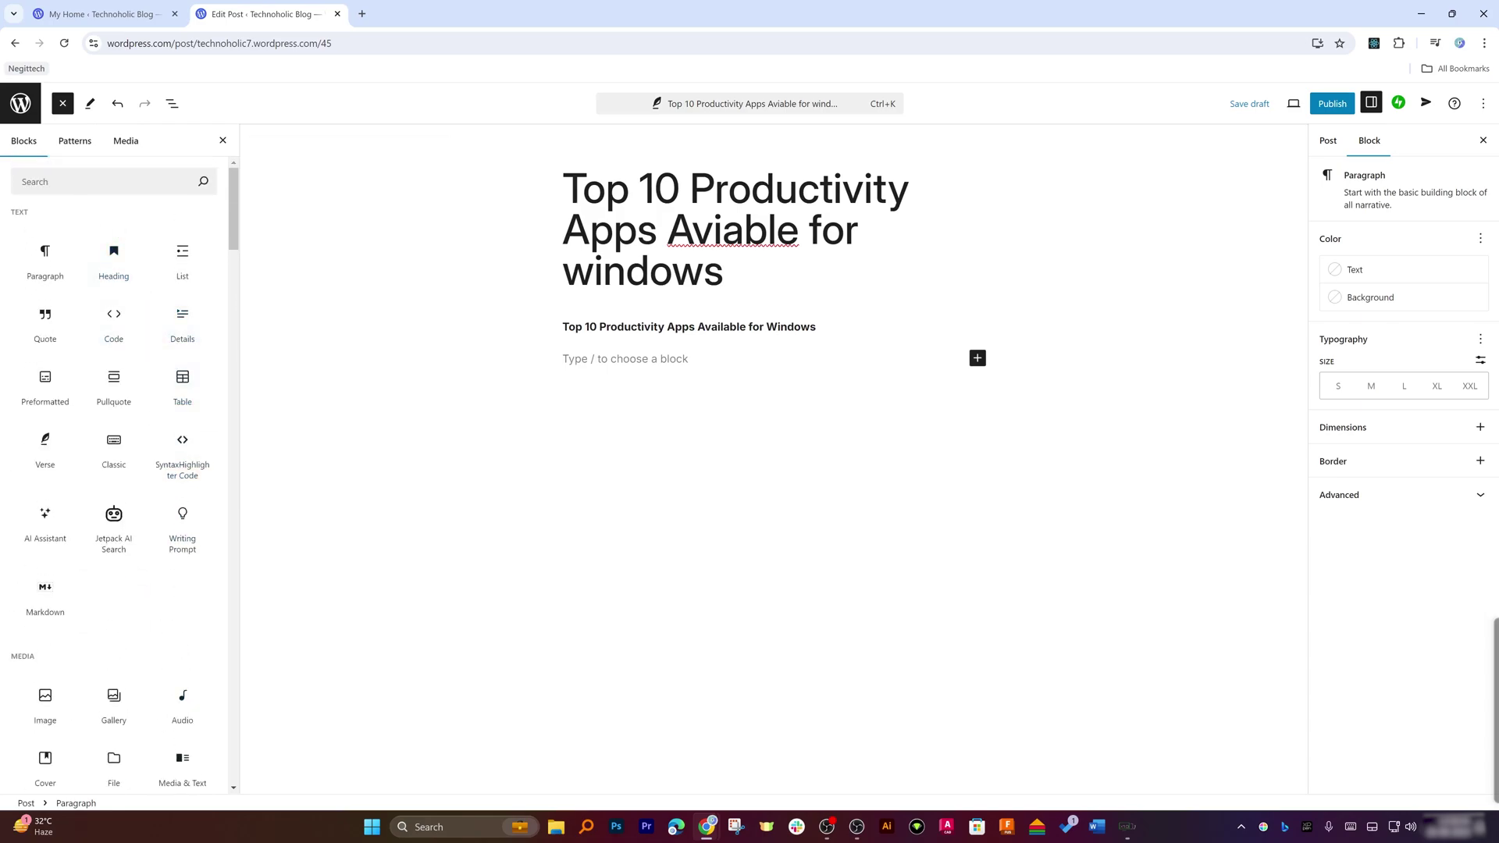
click(109, 181)
text(divi)
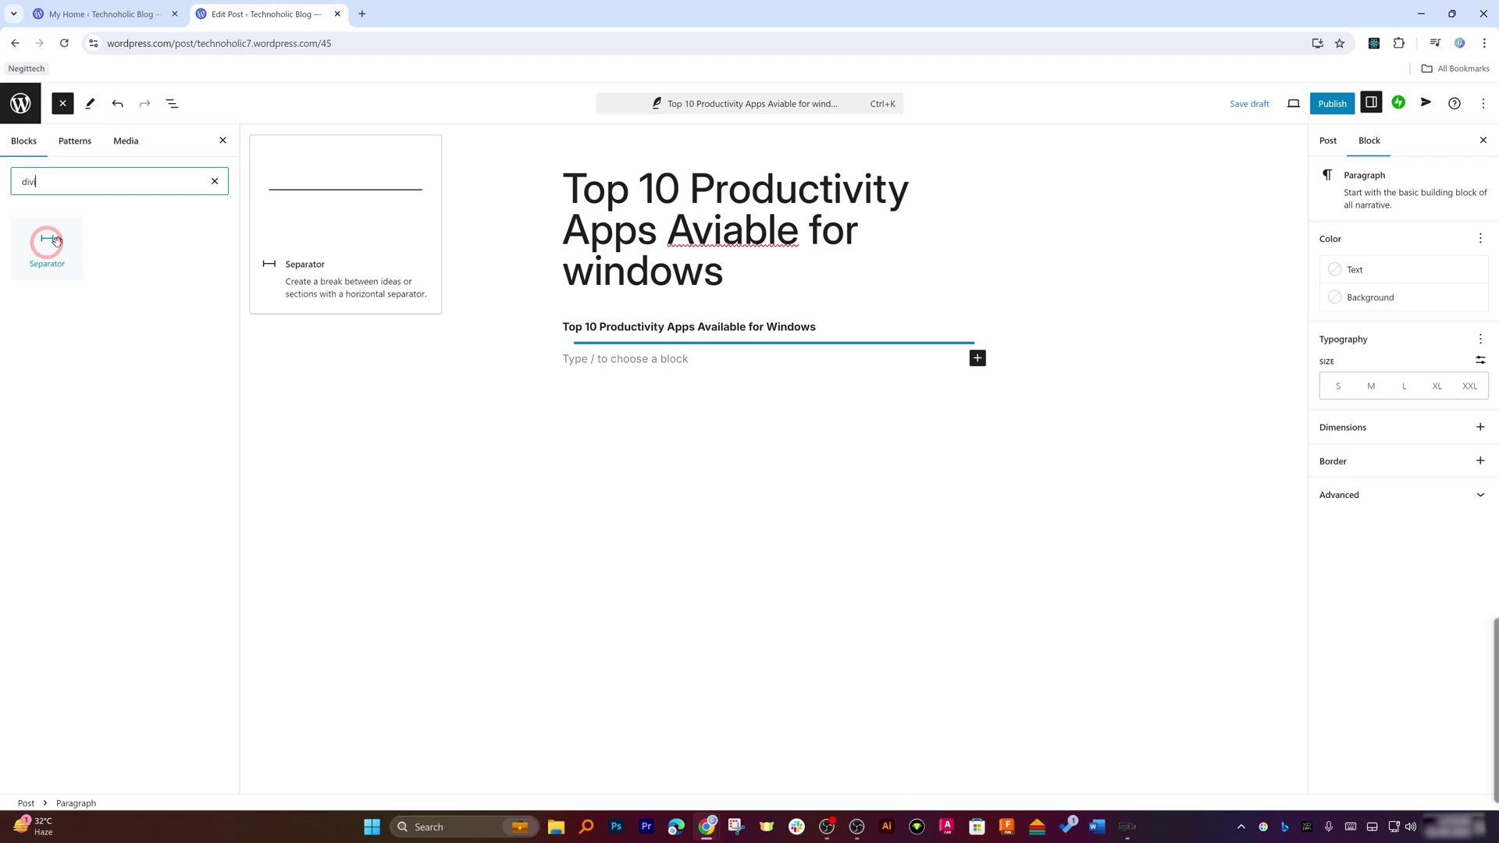
drag(46, 238, 691, 383)
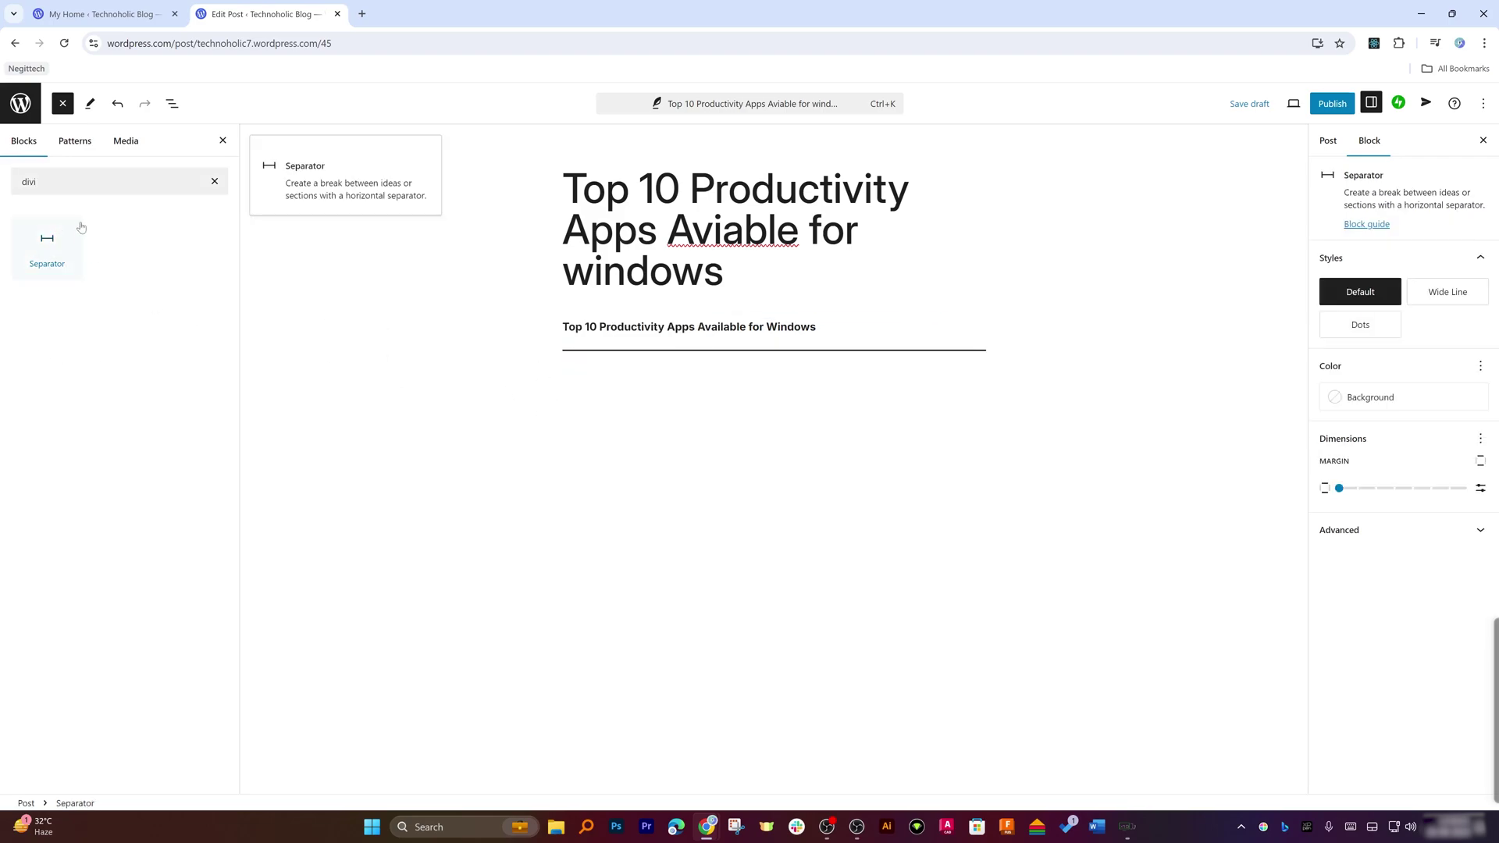
Find the Image block, add it below the separator and choose to generate the image with AI.
click(215, 181)
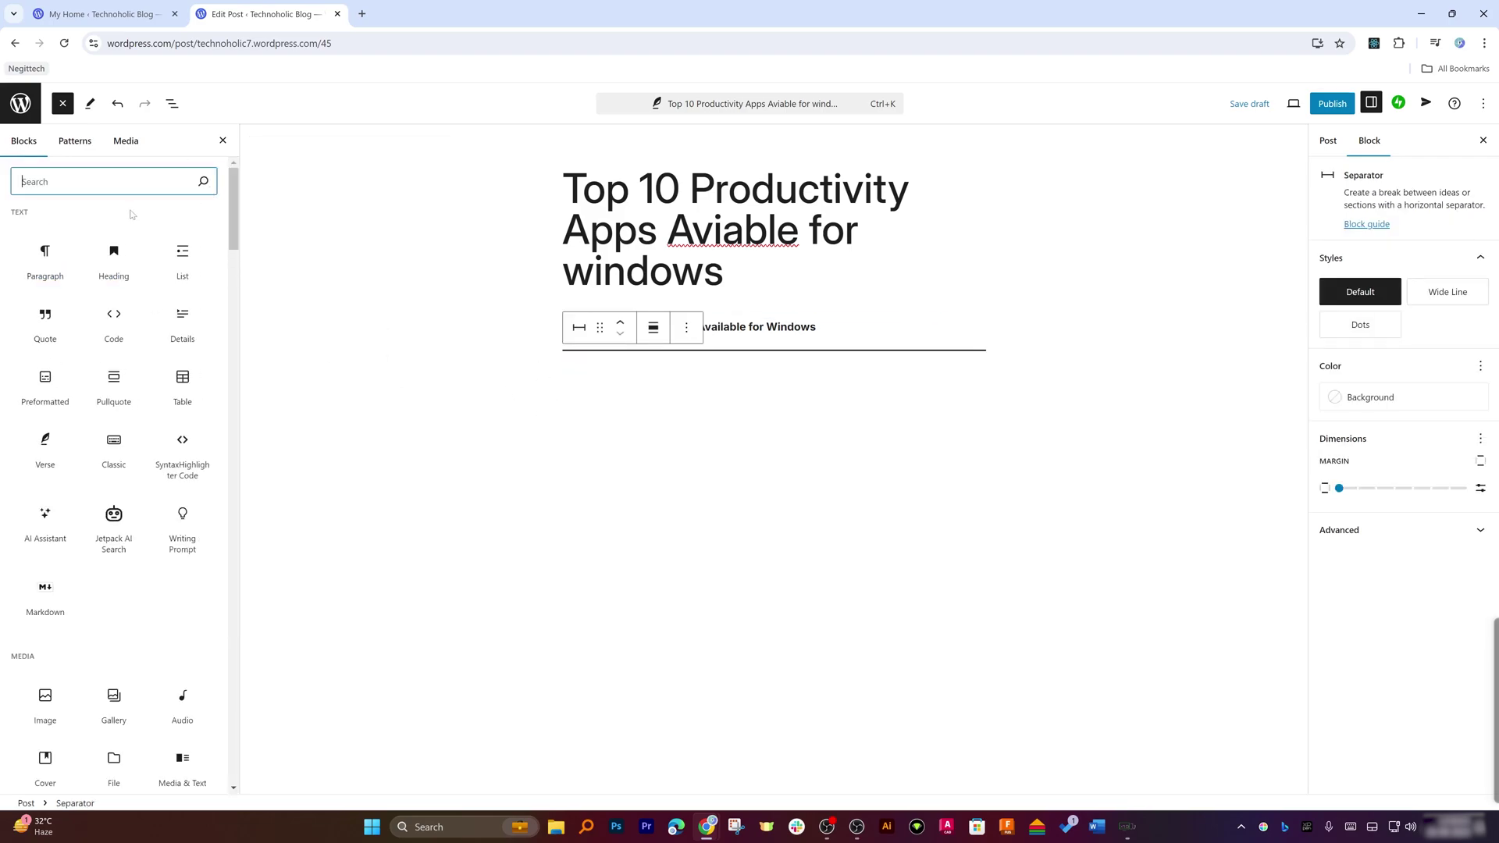
text(image)
drag(45, 239, 722, 385)
click(740, 444)
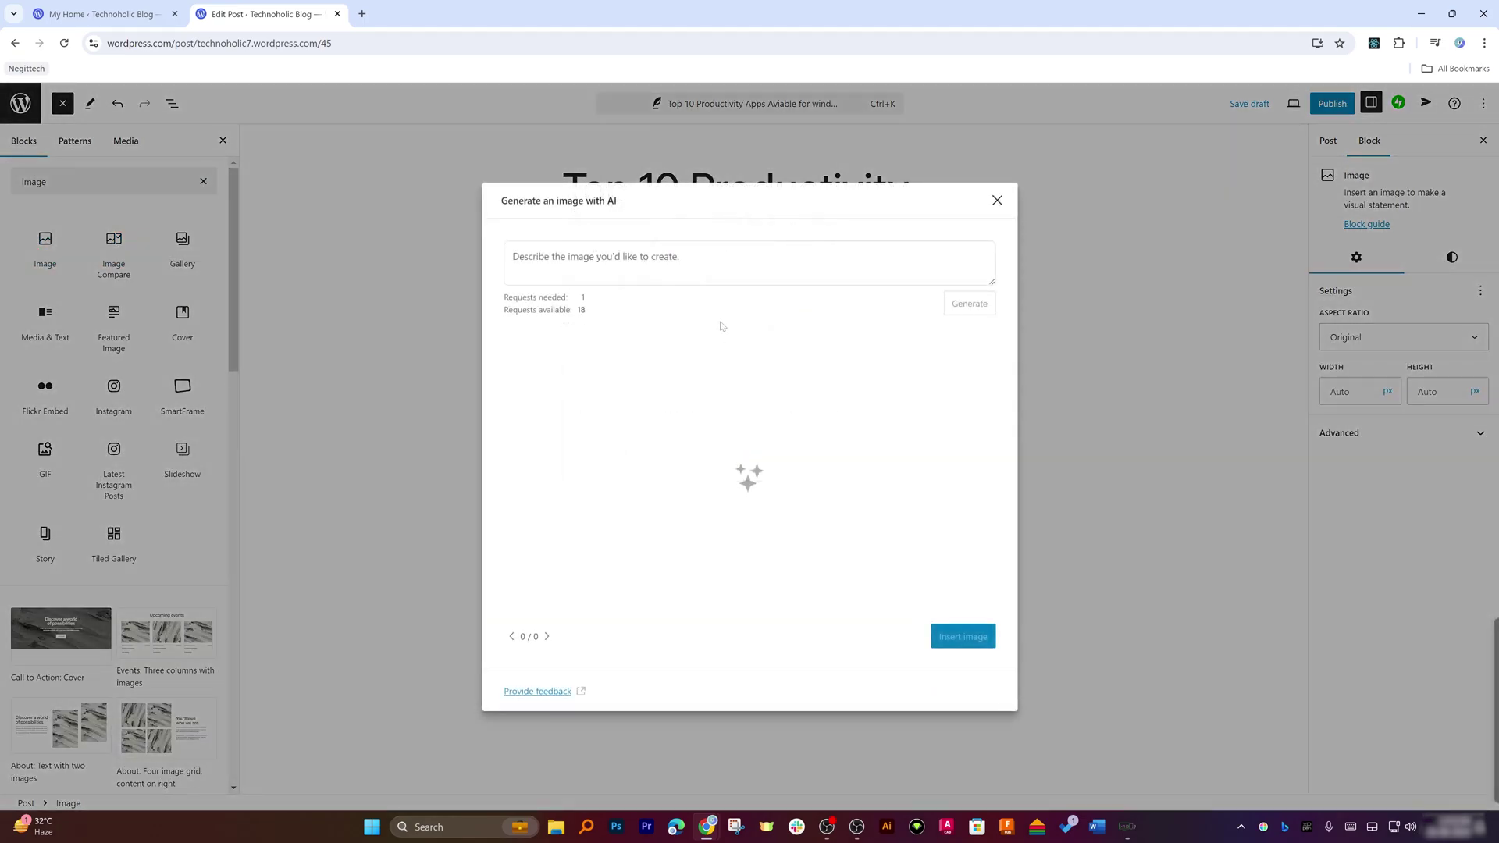
Generate an AI image from the description "Windows Productivity" and insert it into the image block.
scroll(117, 469, down, 10)
click(597, 269)
text(Windows Productivity)
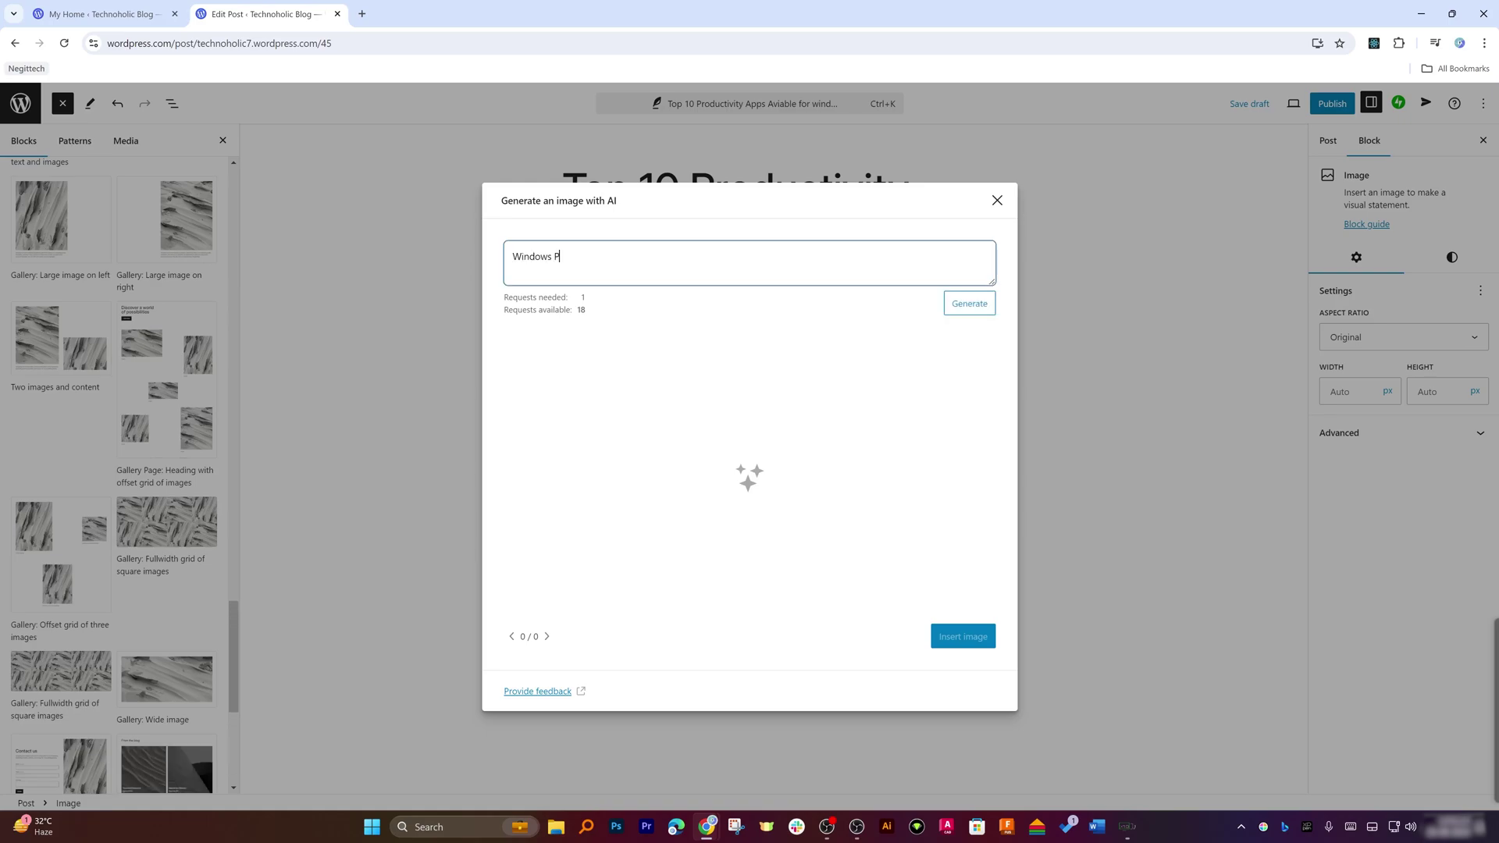
click(969, 310)
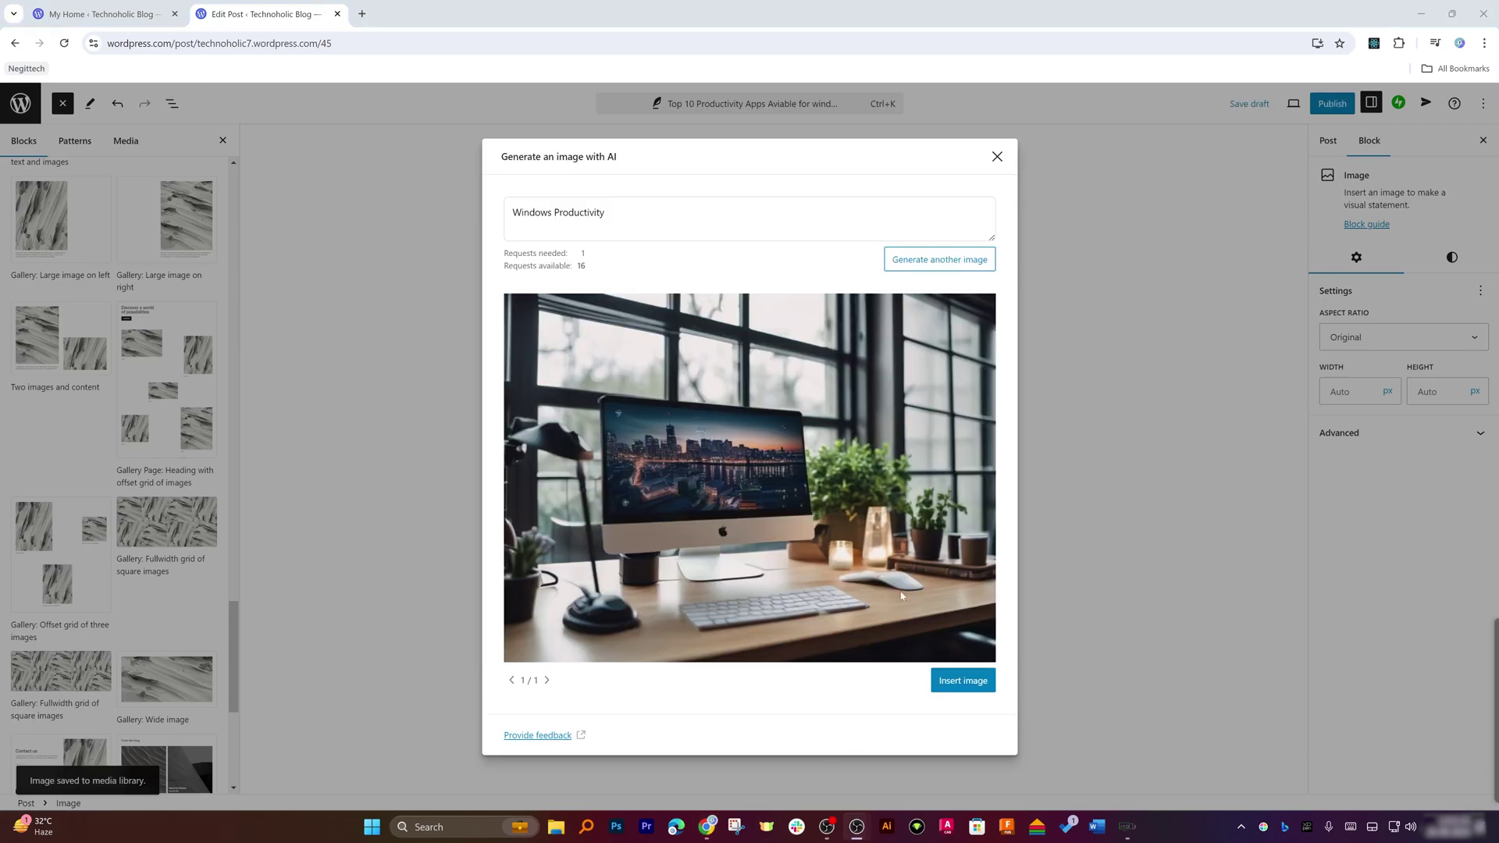
click(973, 682)
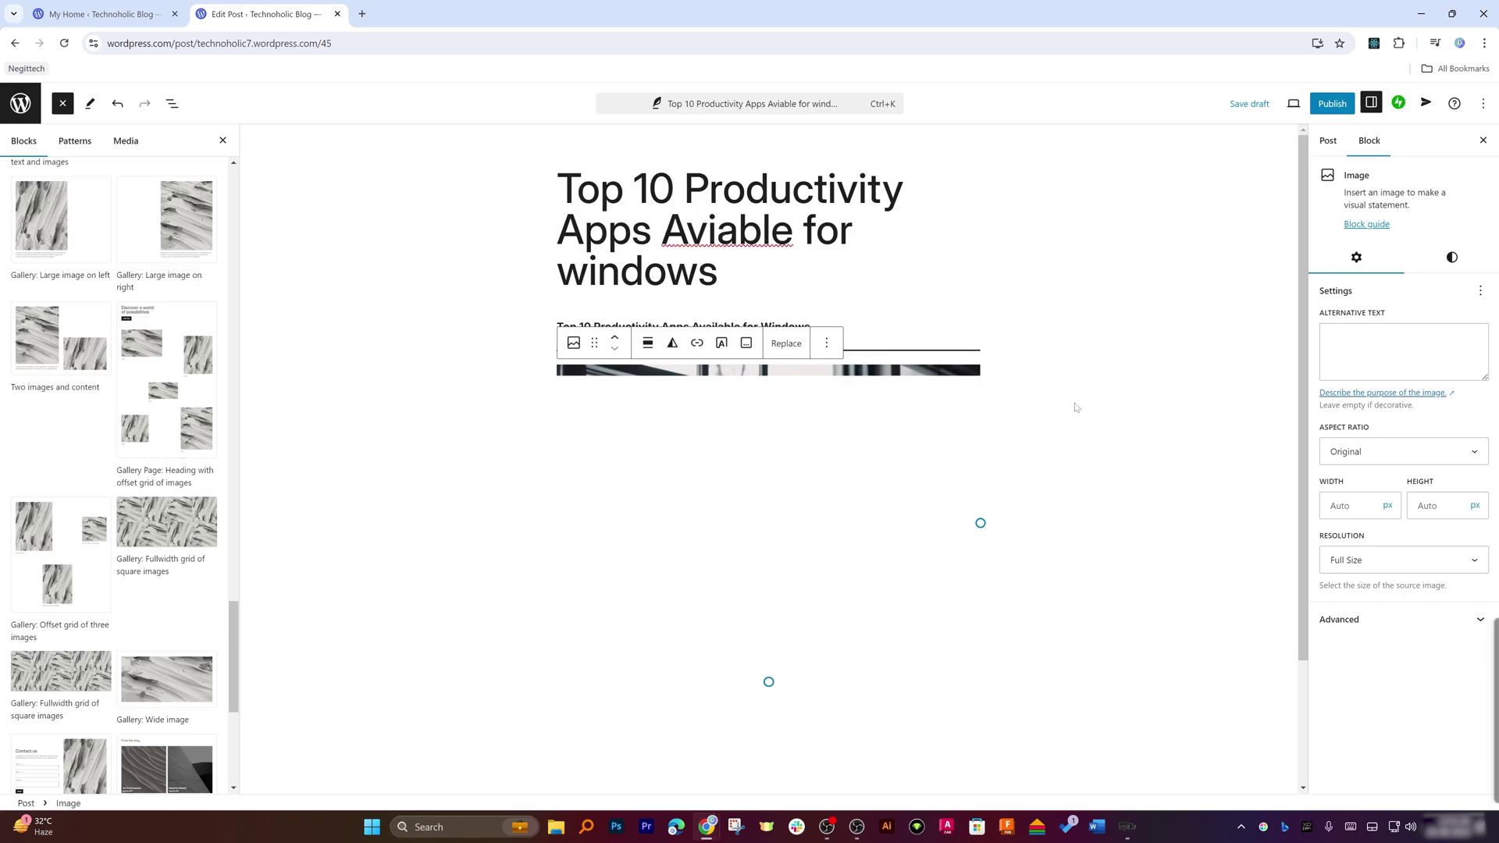
Publish the post and look over its published page.
scroll(1080, 398, down, 2)
click(625, 550)
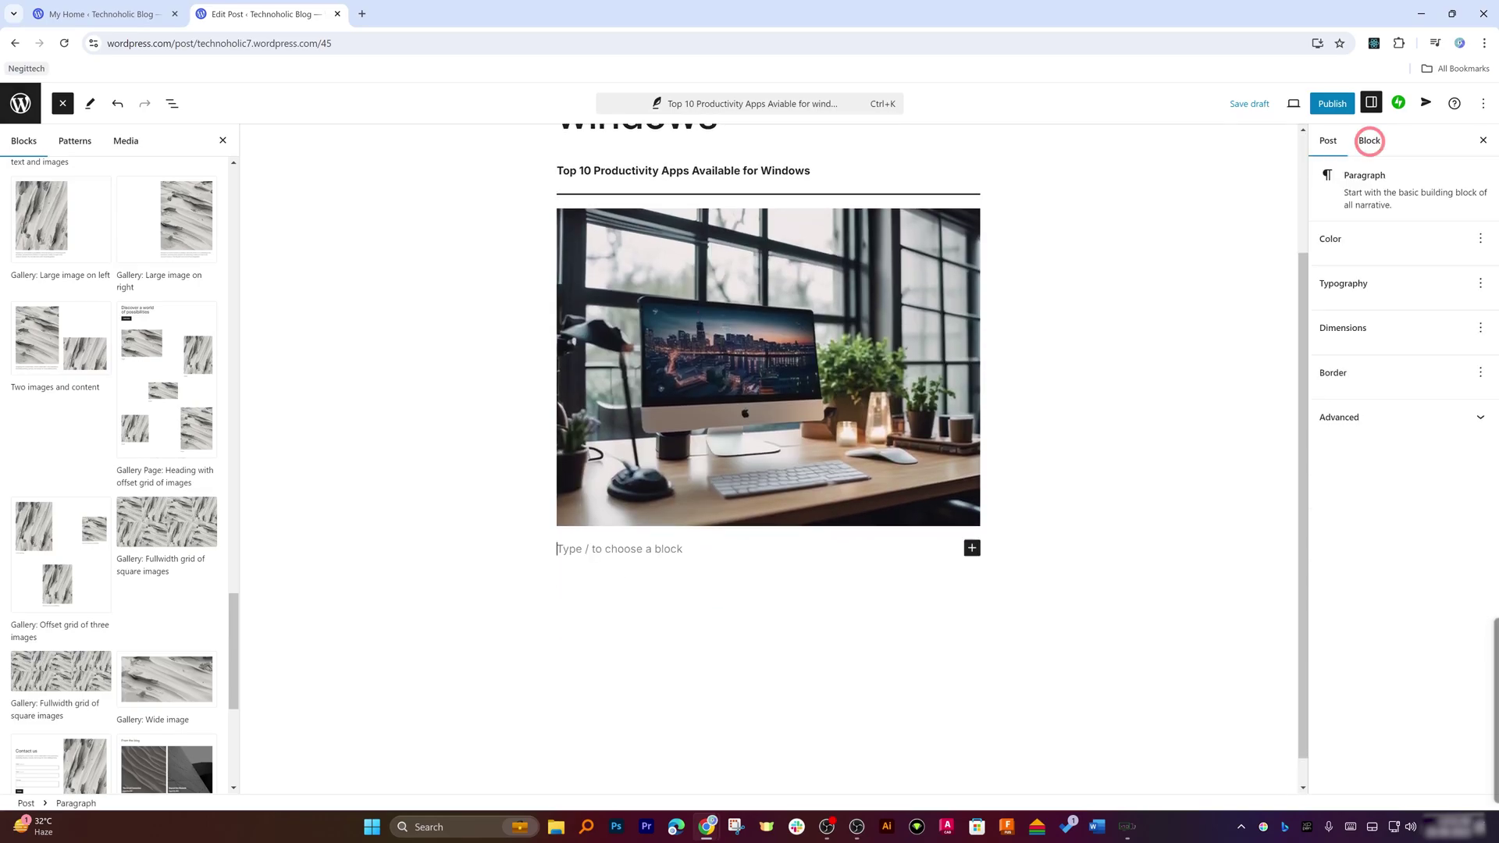
click(1332, 101)
click(1335, 104)
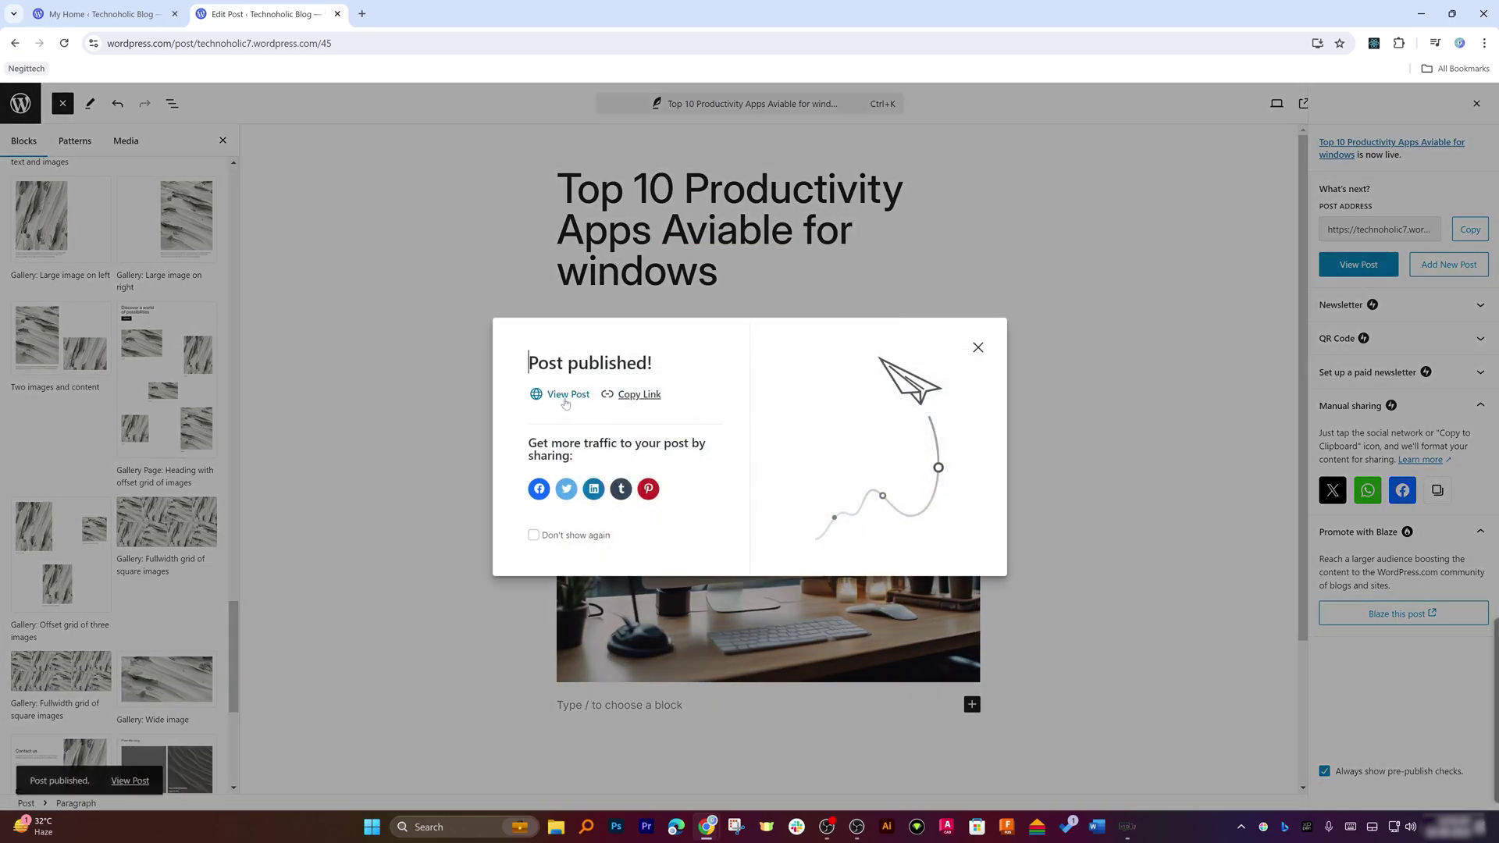
click(565, 396)
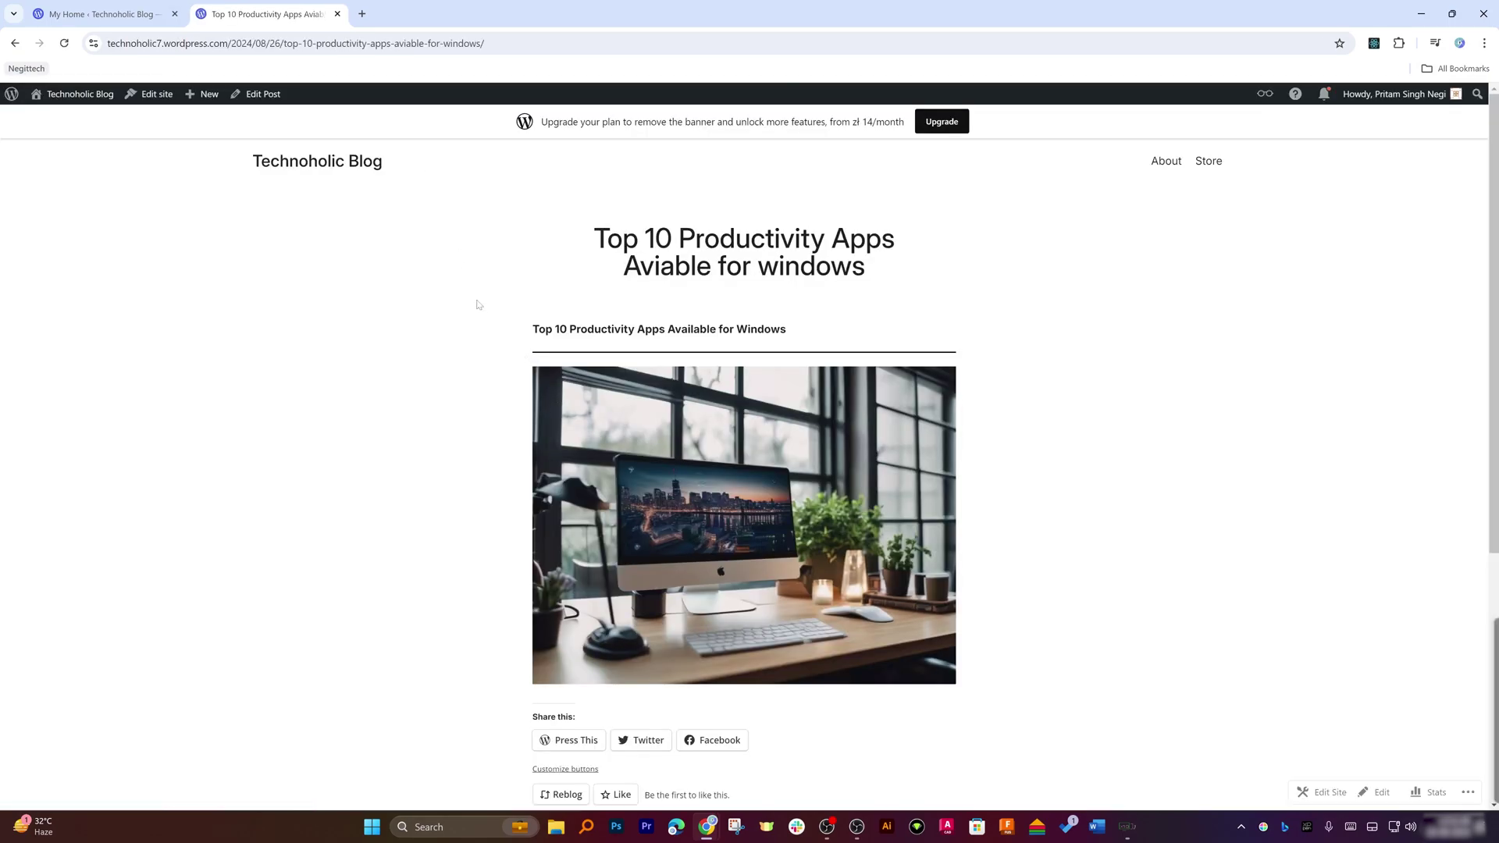
scroll(479, 304, down, 4)
scroll(485, 324, up, 4)
Copy the published post's address and open it in a new Incognito window.
key(ctrl+l)
key(ctrl+c)
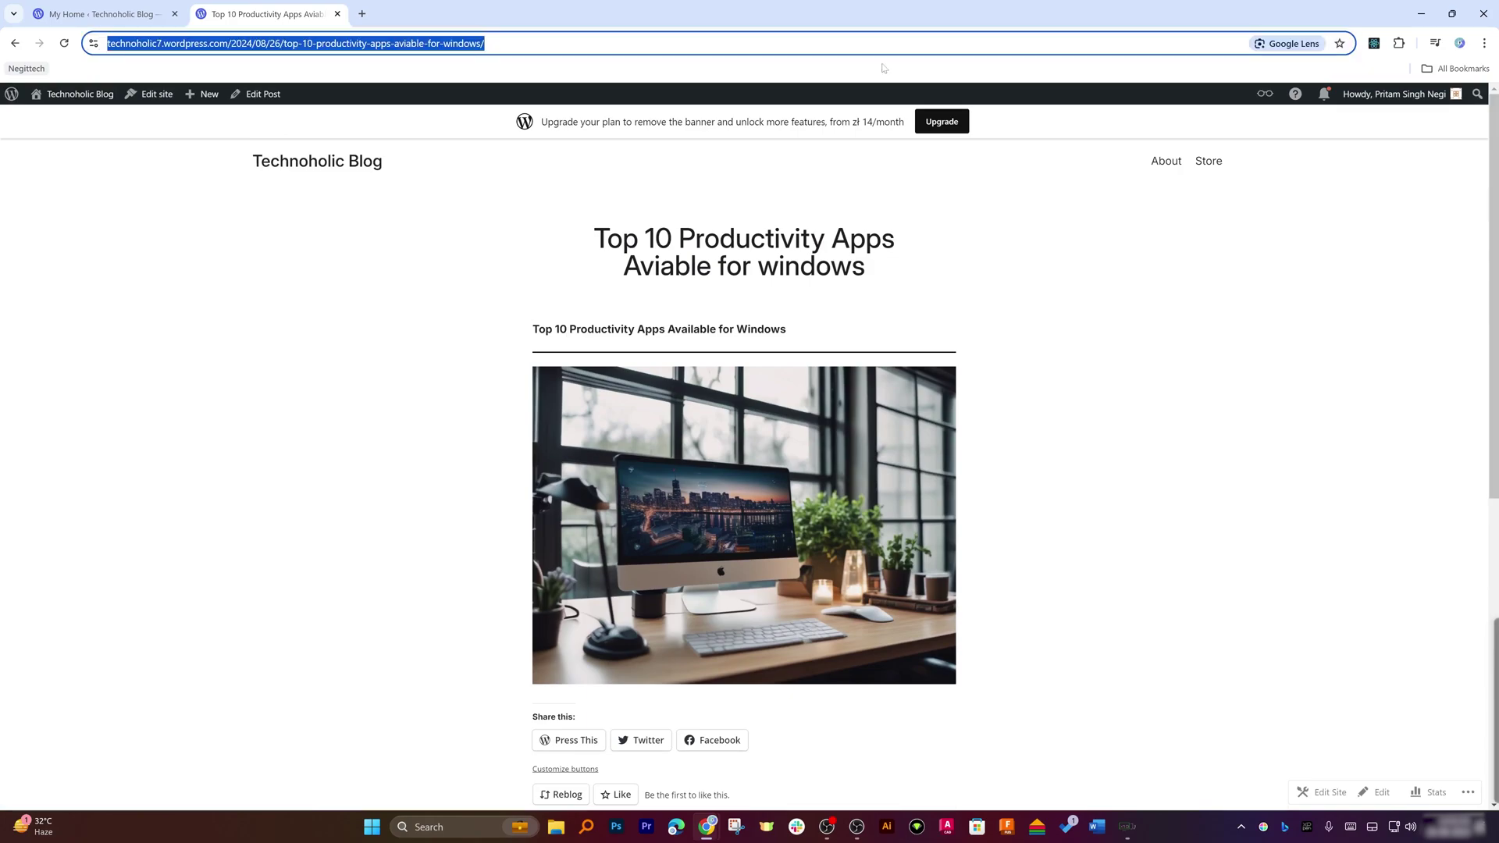
click(1484, 45)
click(1322, 144)
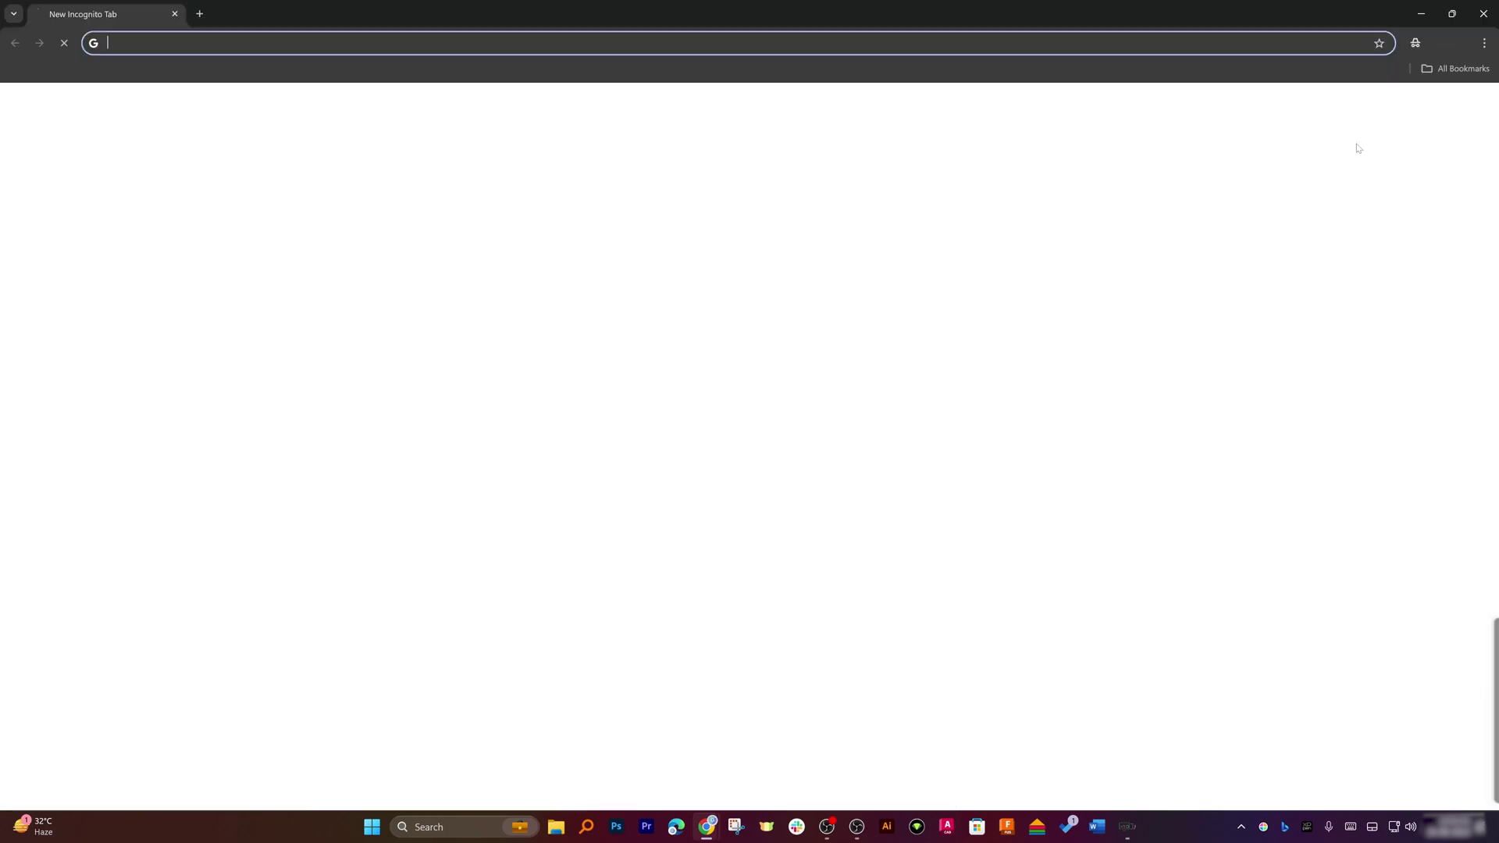
key(ctrl+v)
key(Return)
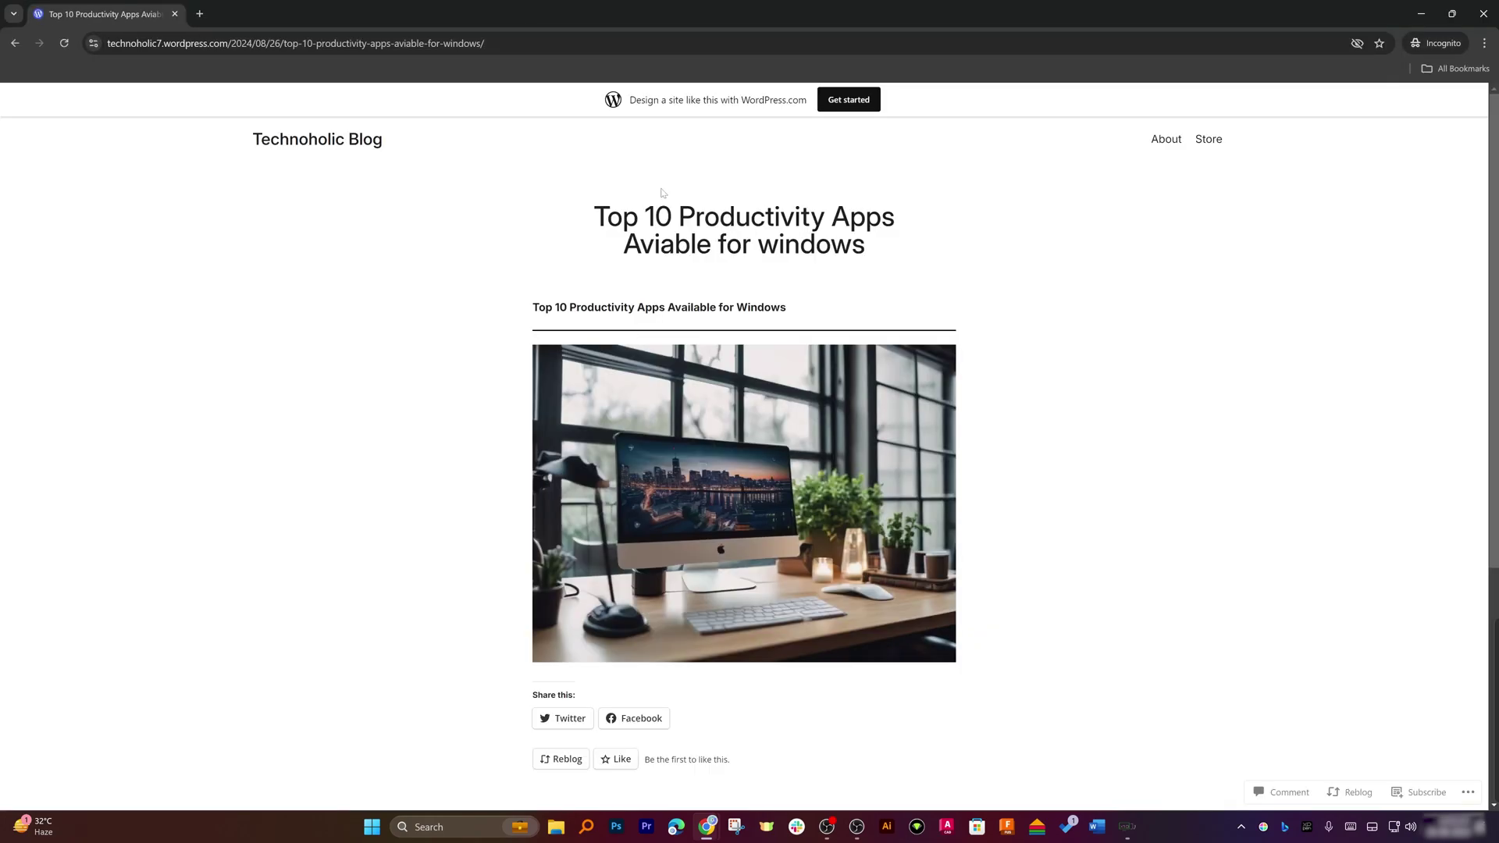
Visit the blog's home page, view the new productivity apps post from there and return home.
click(350, 138)
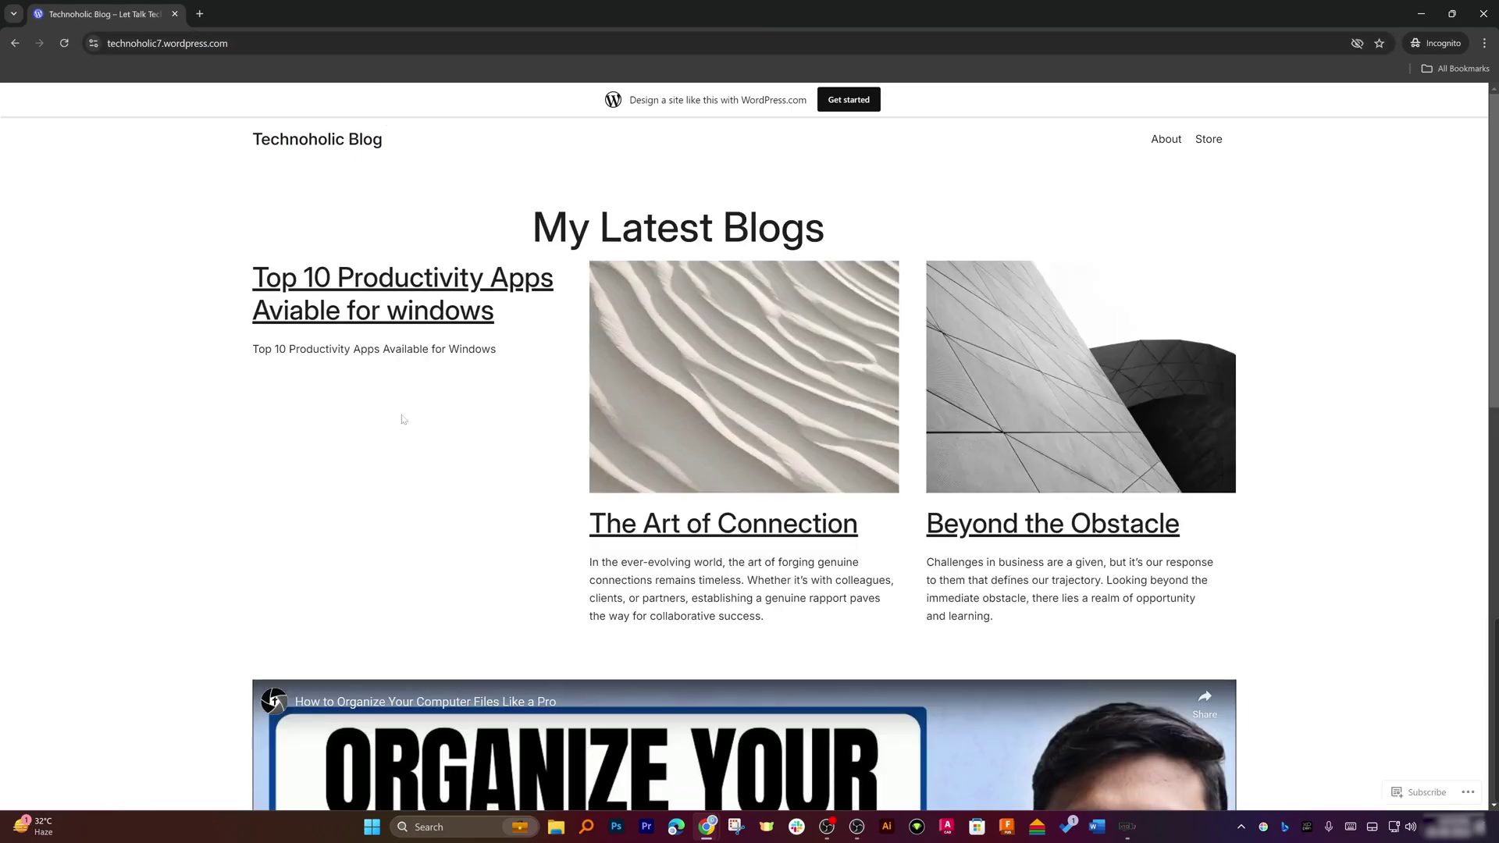
click(374, 283)
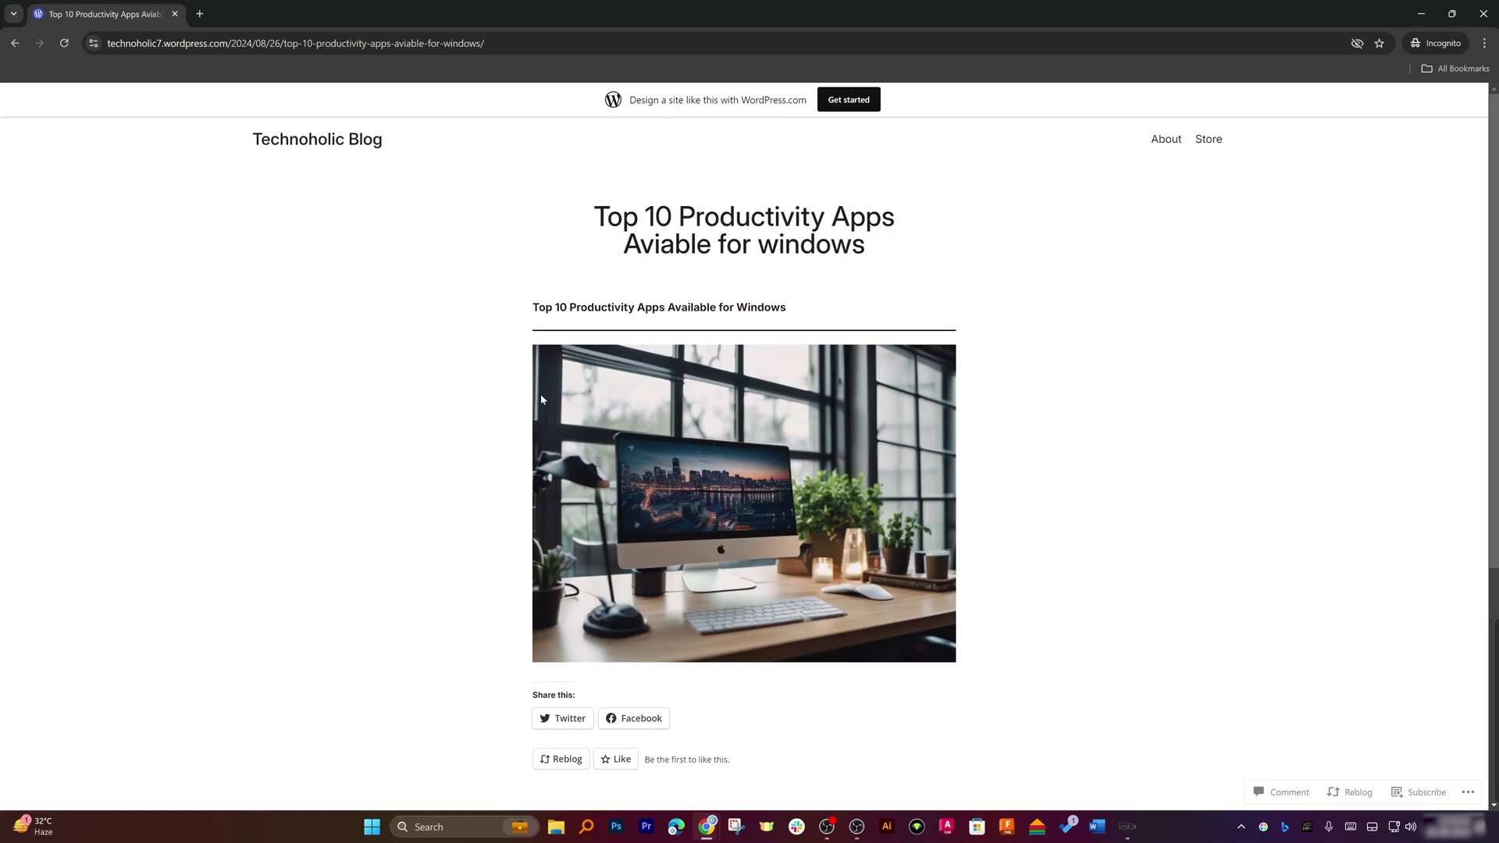
scroll(560, 430, down, 3)
scroll(560, 430, up, 5)
click(314, 129)
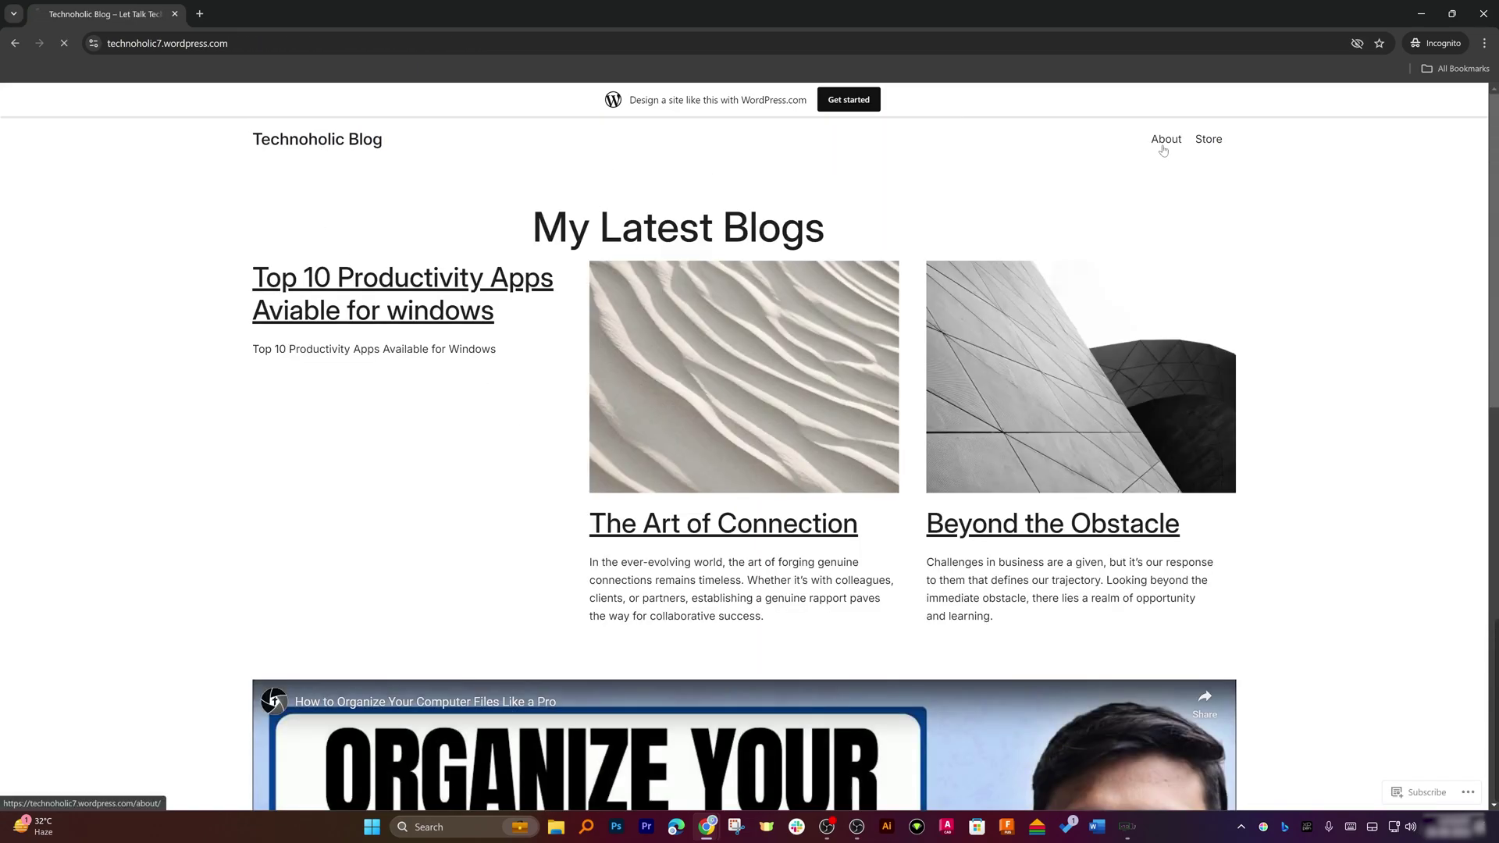
Look through the About page and return to the blog's home page.
click(1163, 146)
scroll(1164, 390, down, 5)
scroll(341, 337, up, 15)
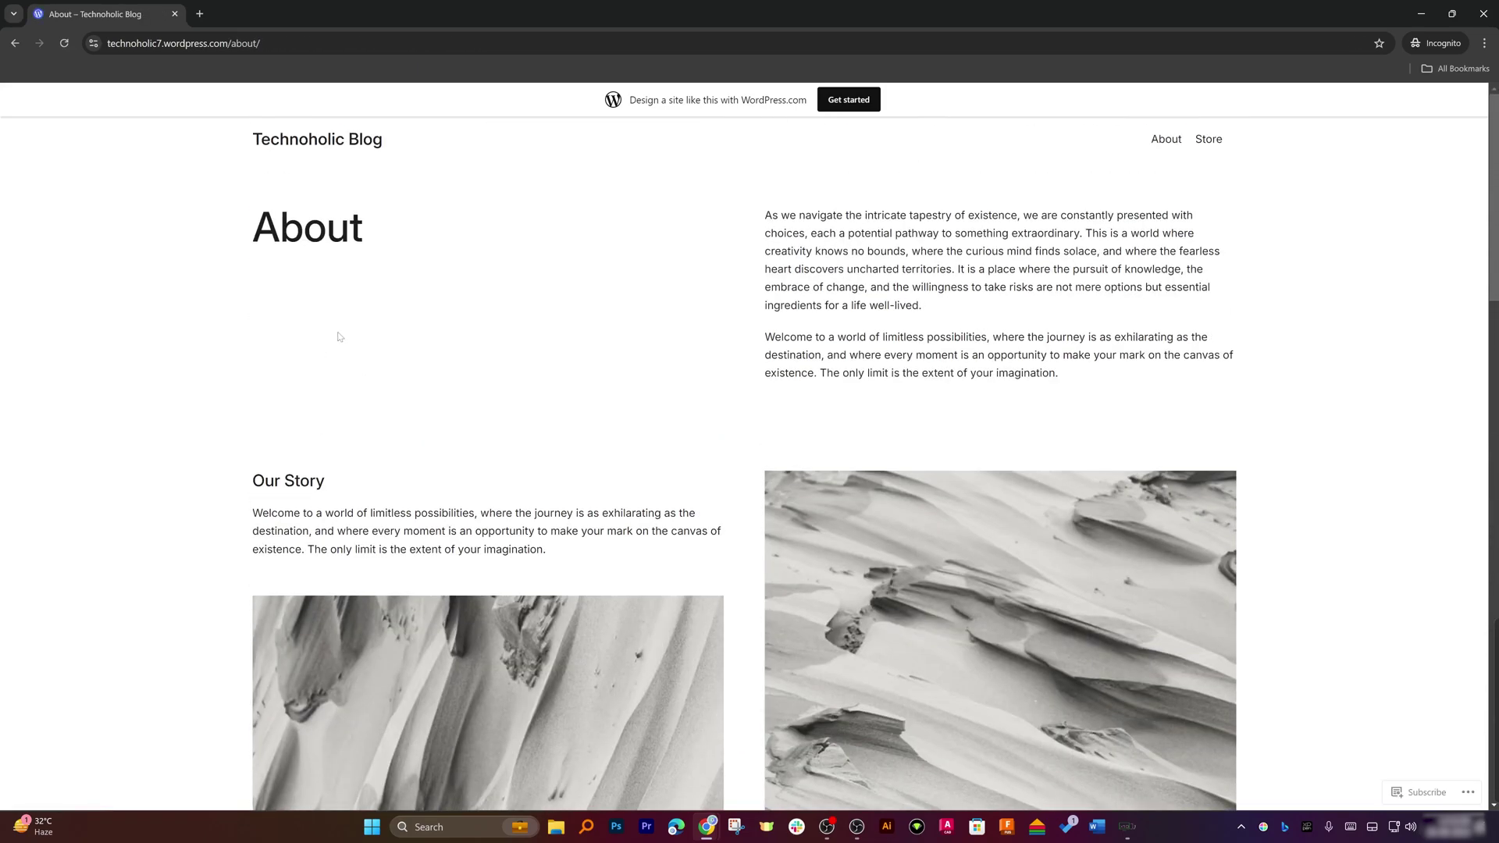
click(349, 137)
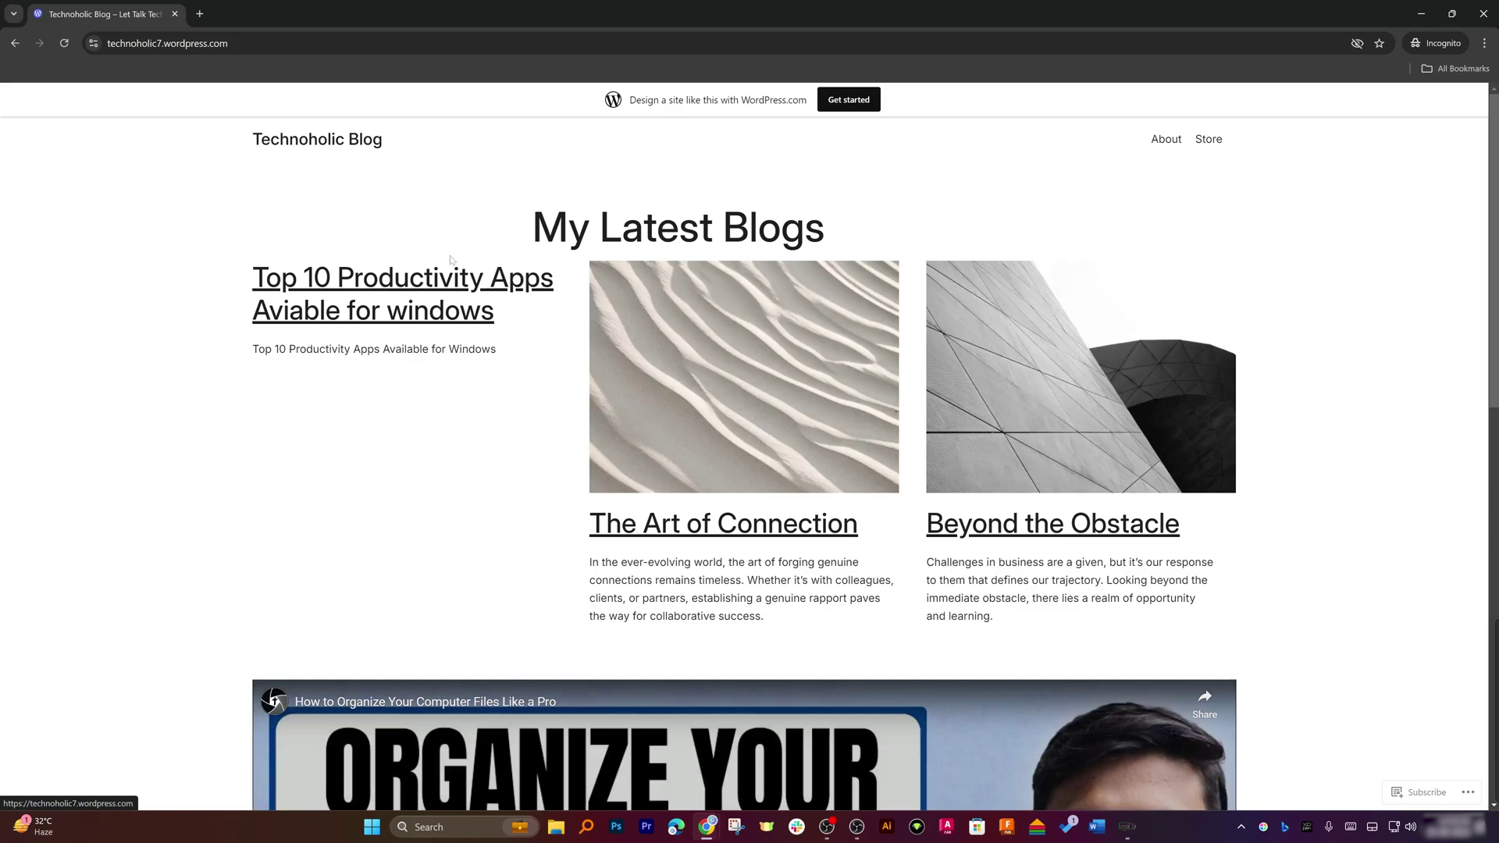
Open the new productivity apps post again from the latest blogs and go back to the home page.
click(466, 304)
scroll(514, 363, down, 10)
scroll(514, 364, down, 3)
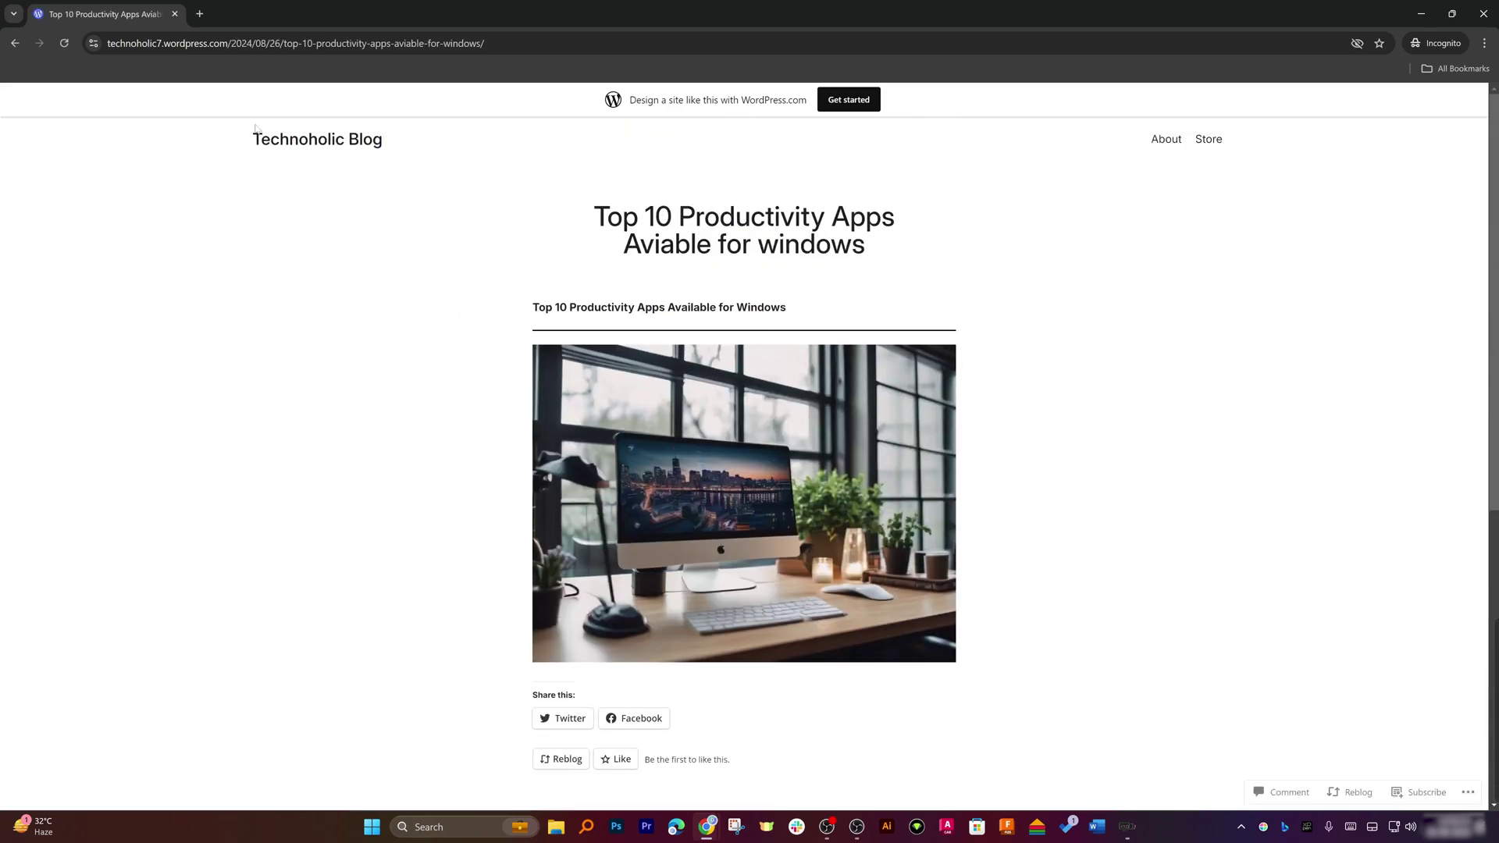
click(383, 149)
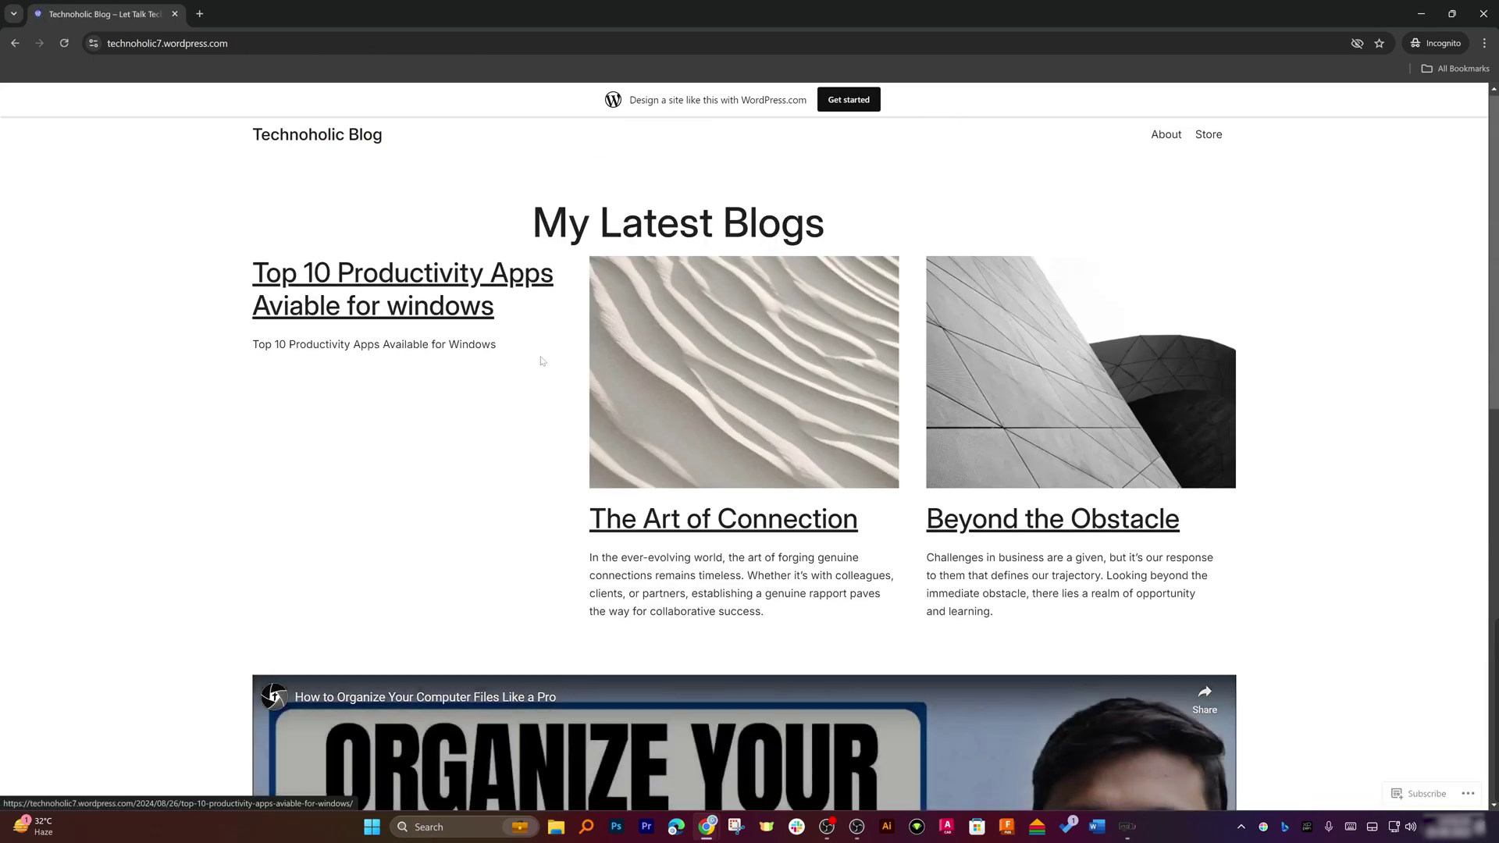
Play the embedded "How to Organize Your Computer Files Like a Pro" video on the home page briefly and pause it.
scroll(620, 381, down, 8)
scroll(619, 381, up, 1)
scroll(619, 381, up, 1)
click(756, 475)
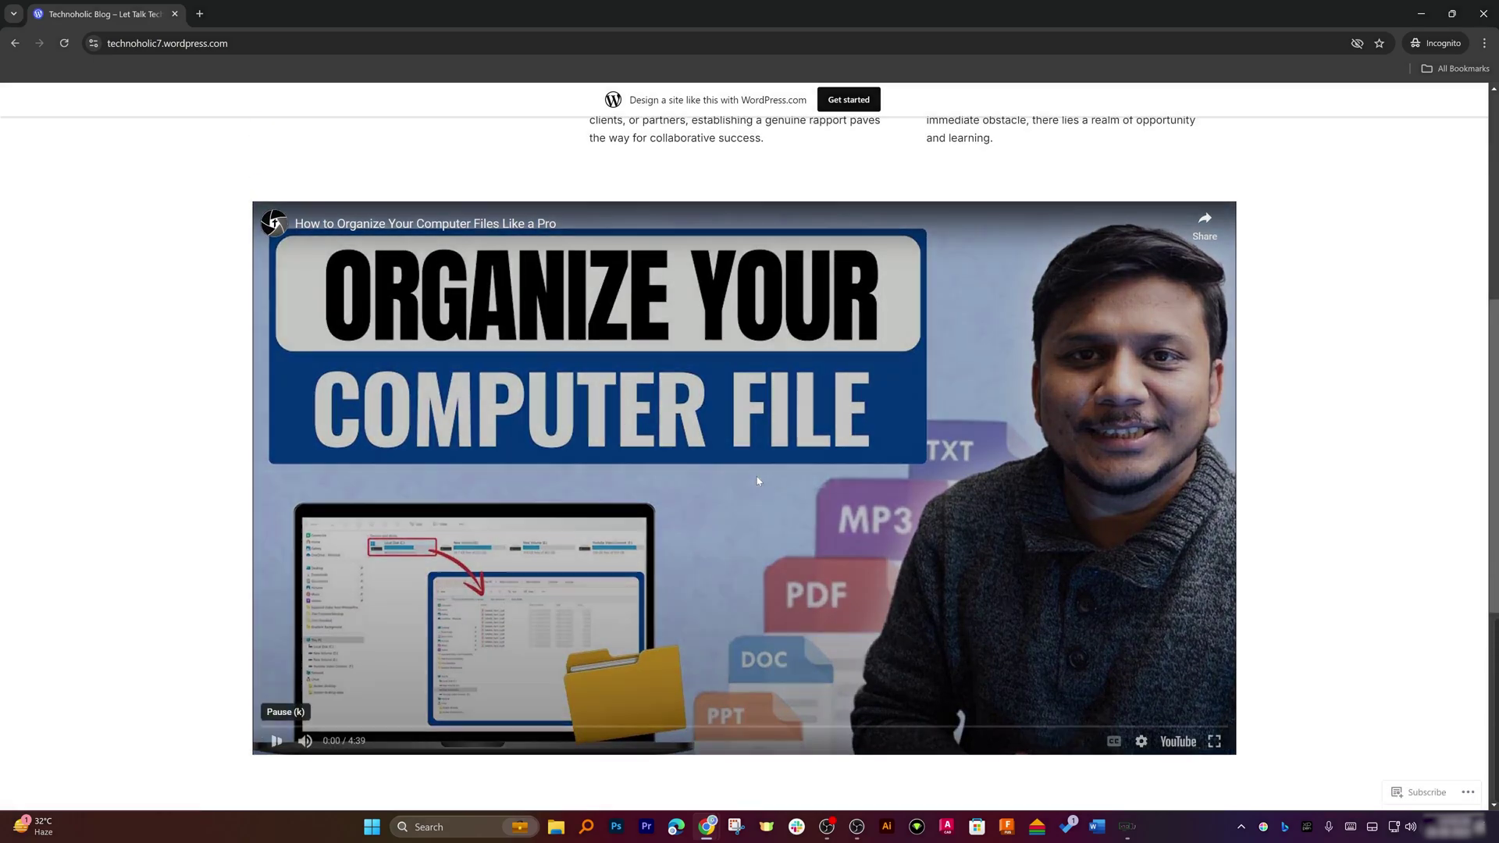
click(729, 490)
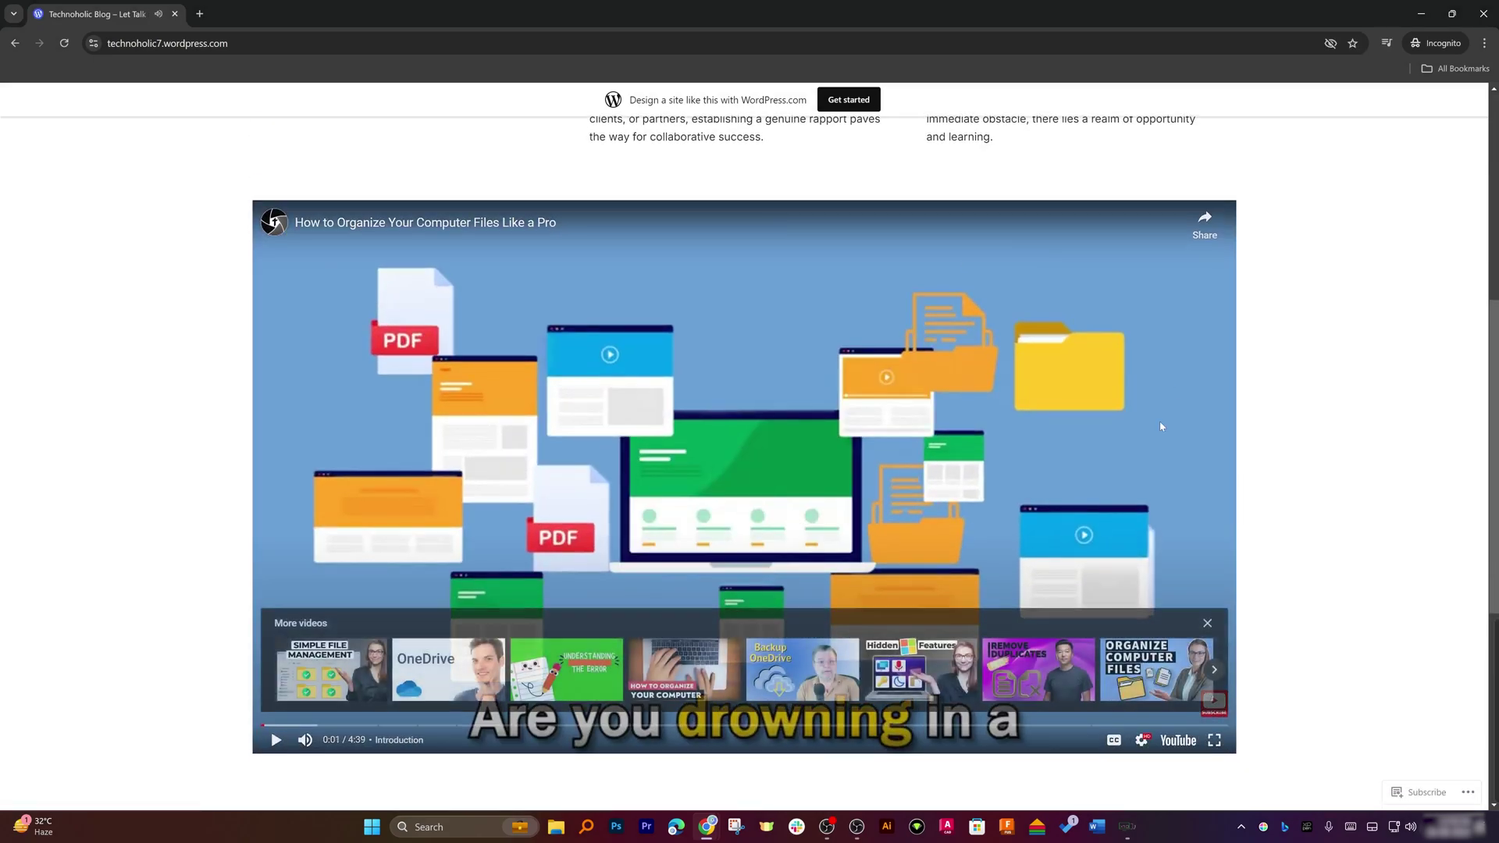
View the rest of the home page and check the Store and About links in the site navigation.
scroll(1159, 420, down, 5)
scroll(920, 481, up, 15)
click(1171, 141)
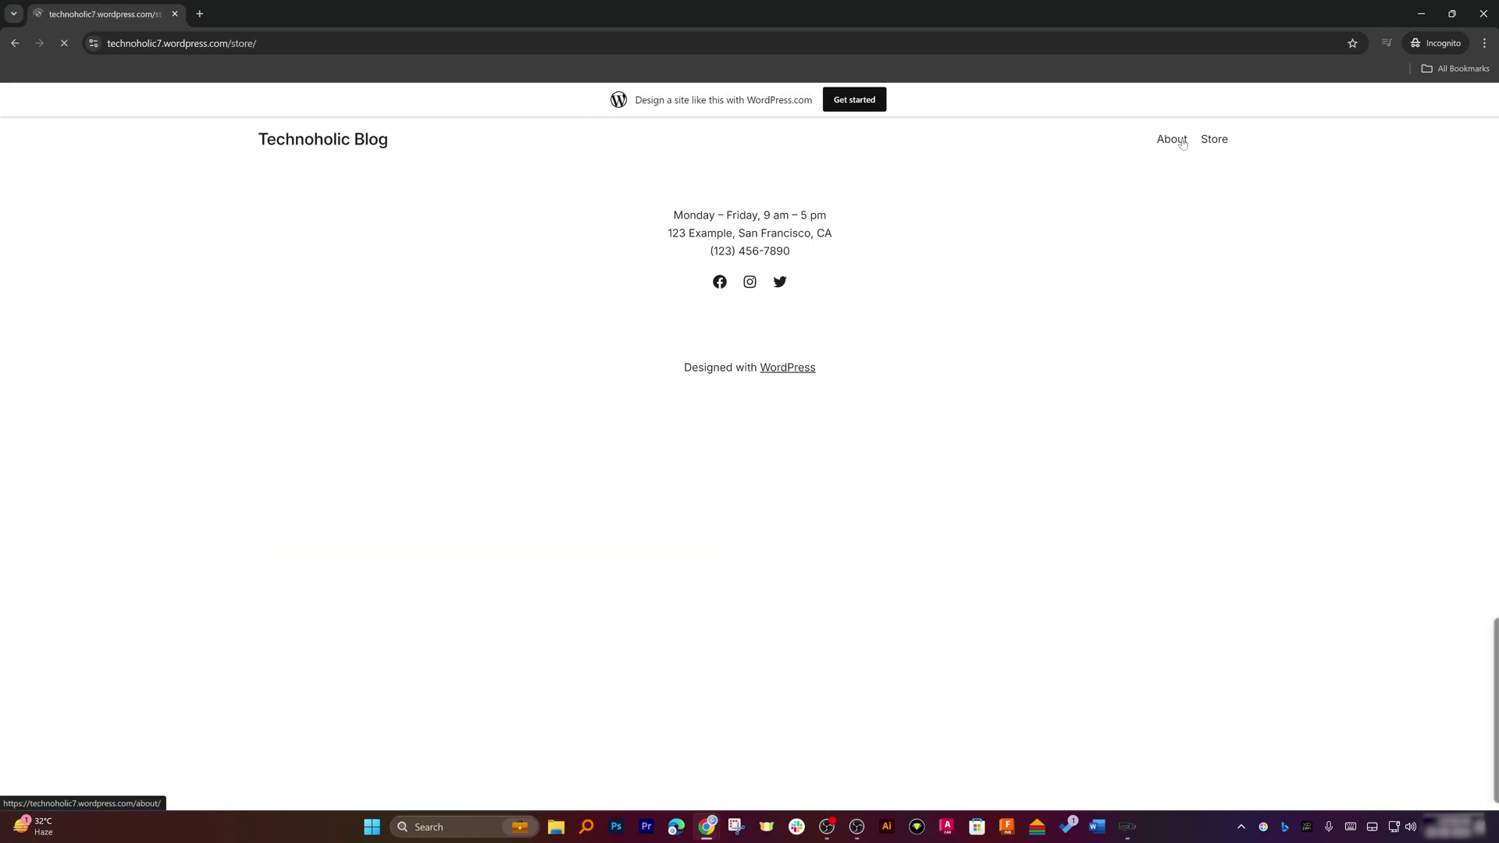